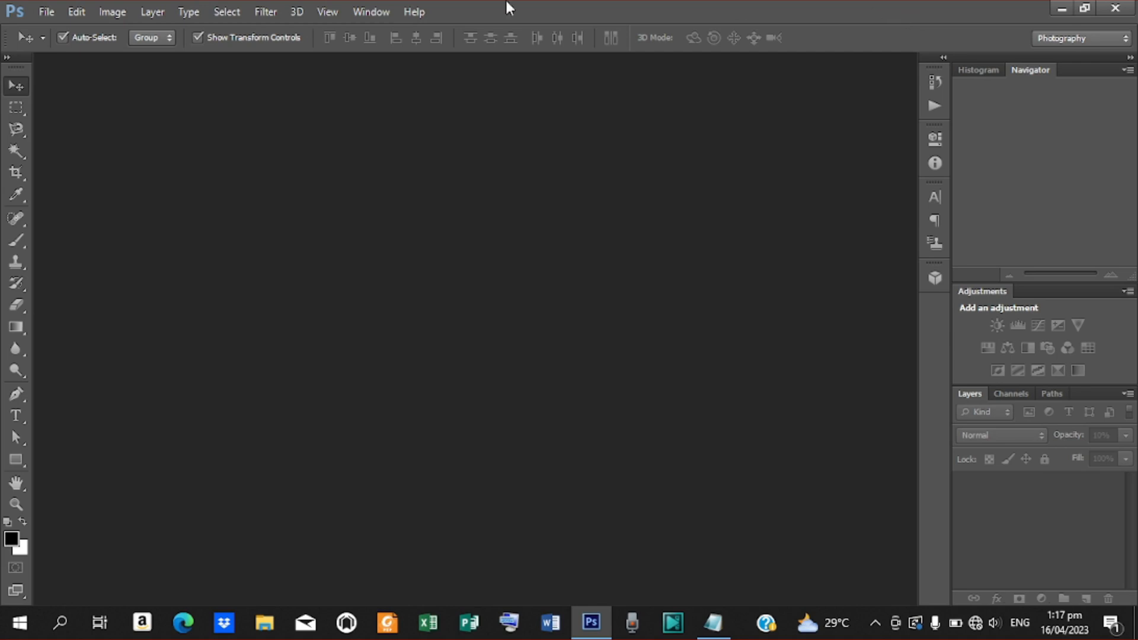
Step: Start a new document 10 inches wide and 10 inches high at a resolution of 100 pixels/inch
left_click(46, 12)
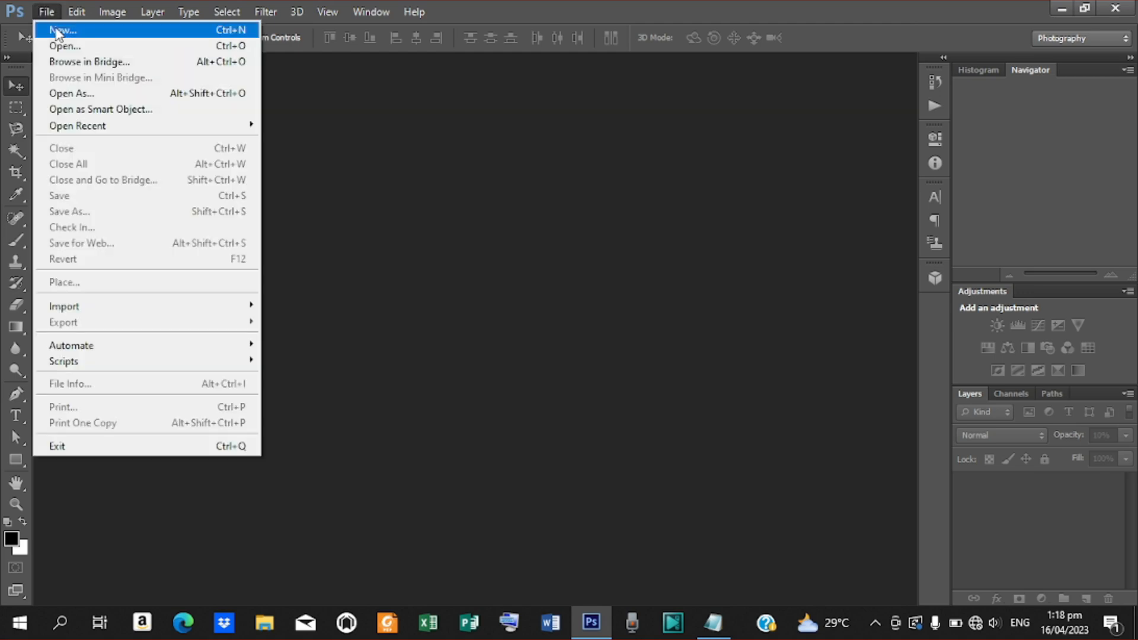
left_click(56, 31)
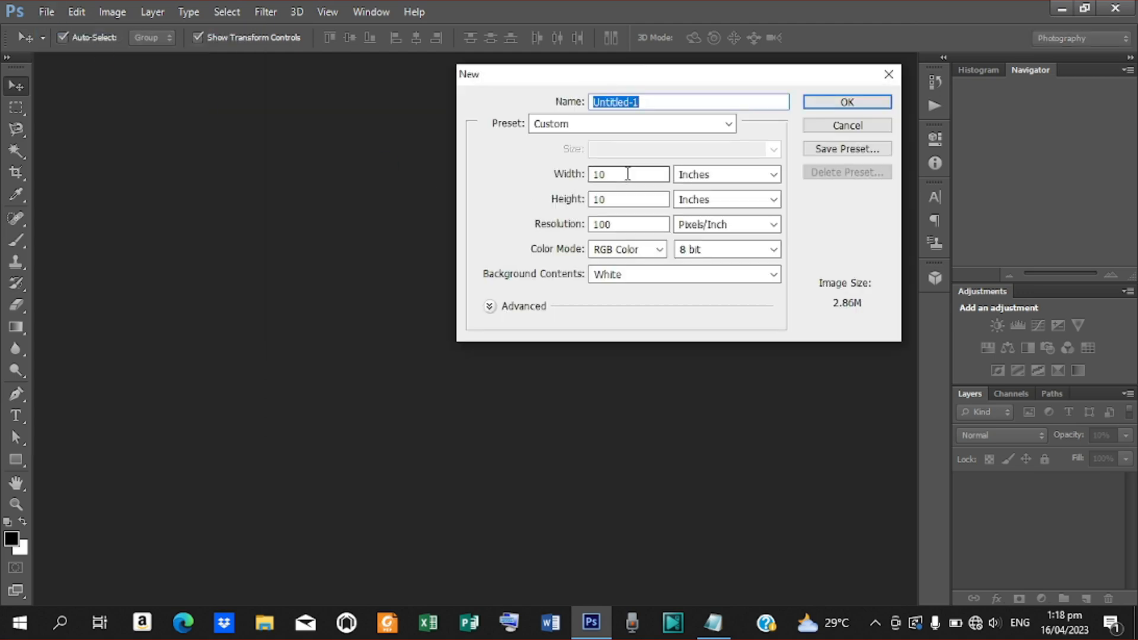
double_click(624, 173)
type("1")
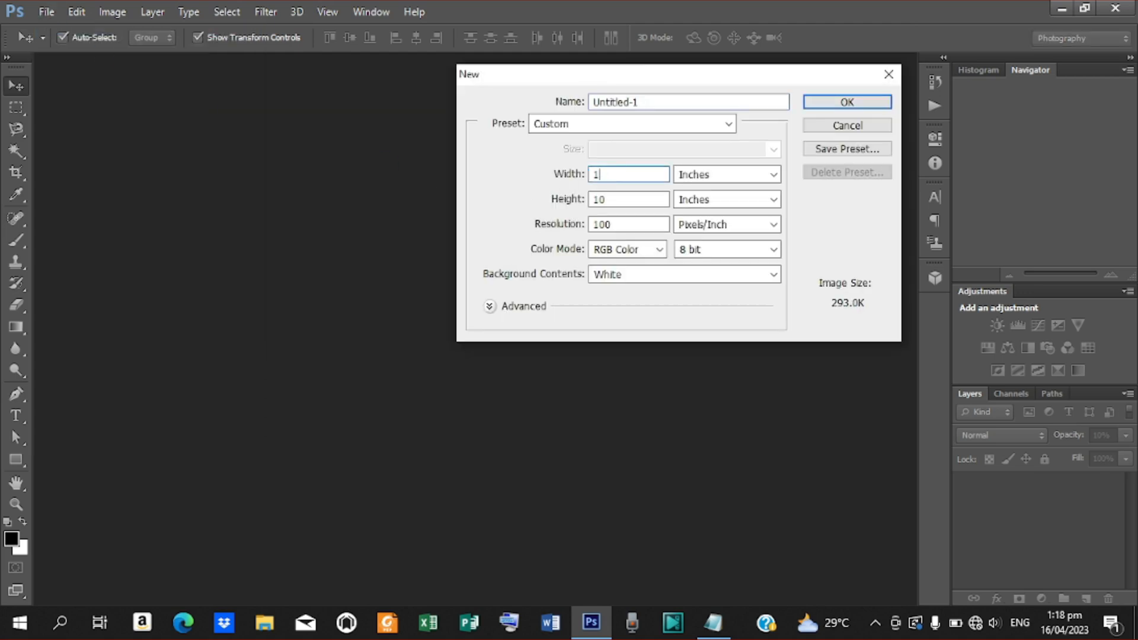
double_click(605, 198)
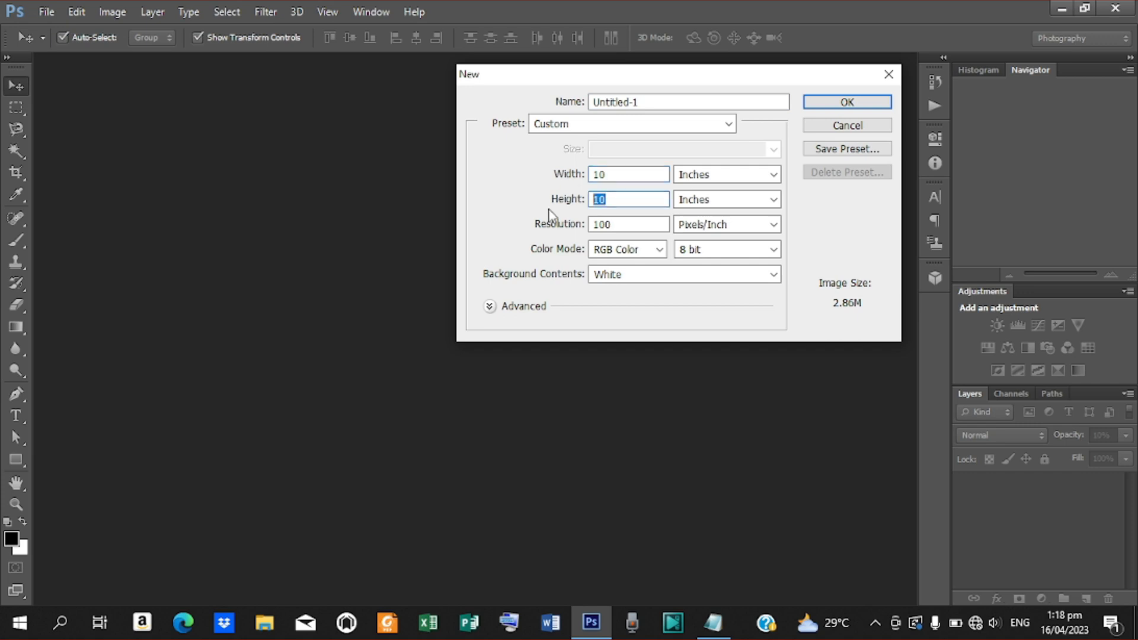
type("10")
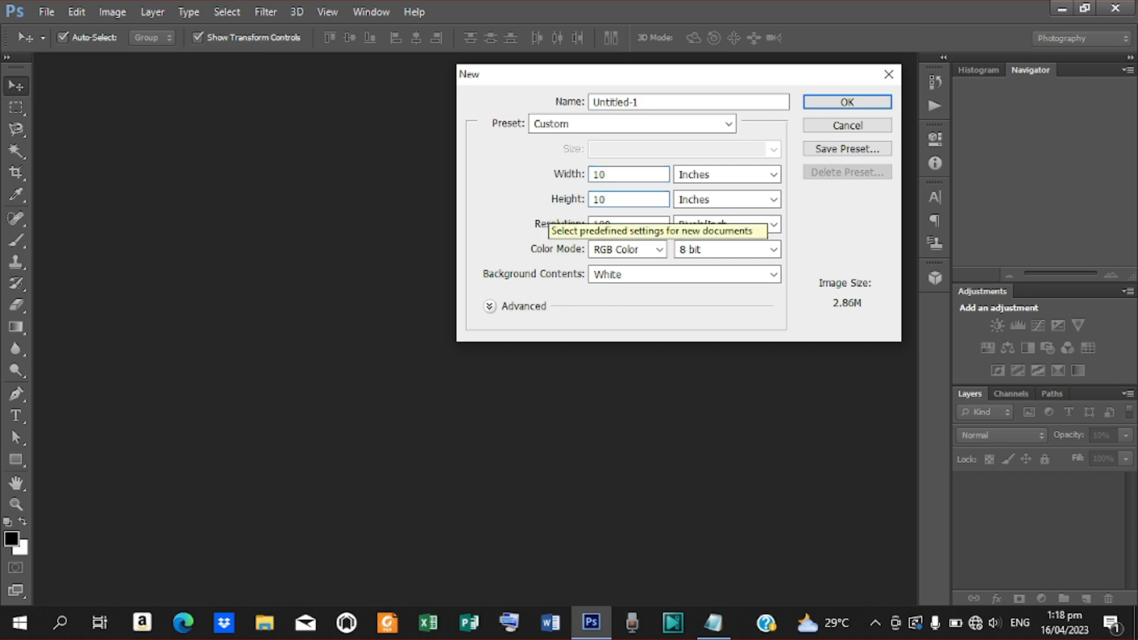
double_click(613, 224)
type("100")
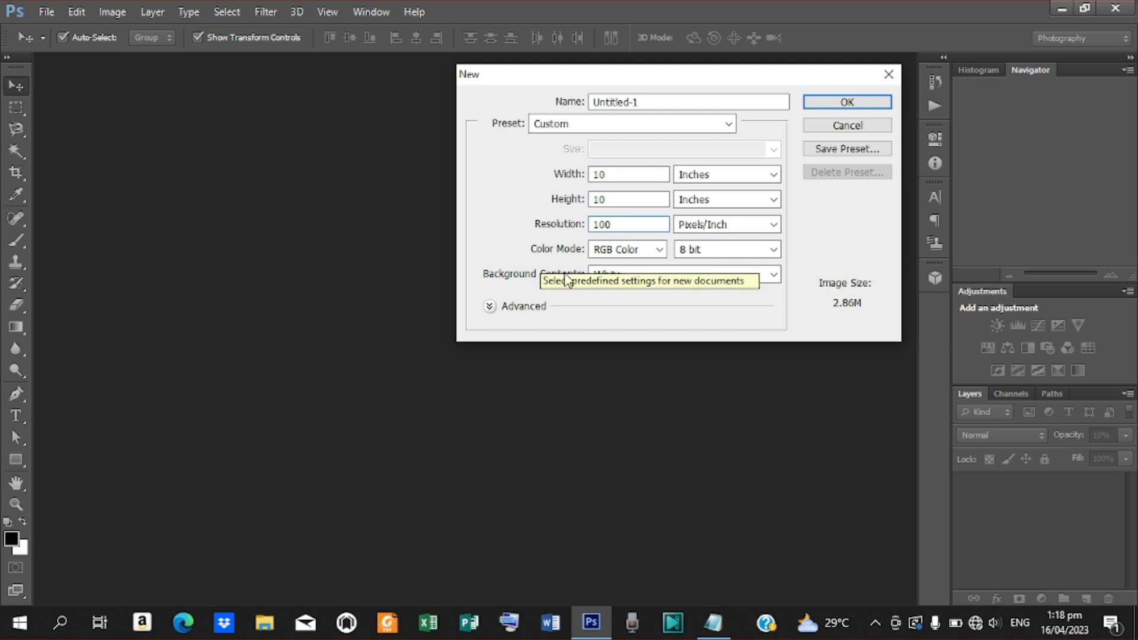
Step: Set the document's color mode to RGB Color and create the document
left_click(659, 249)
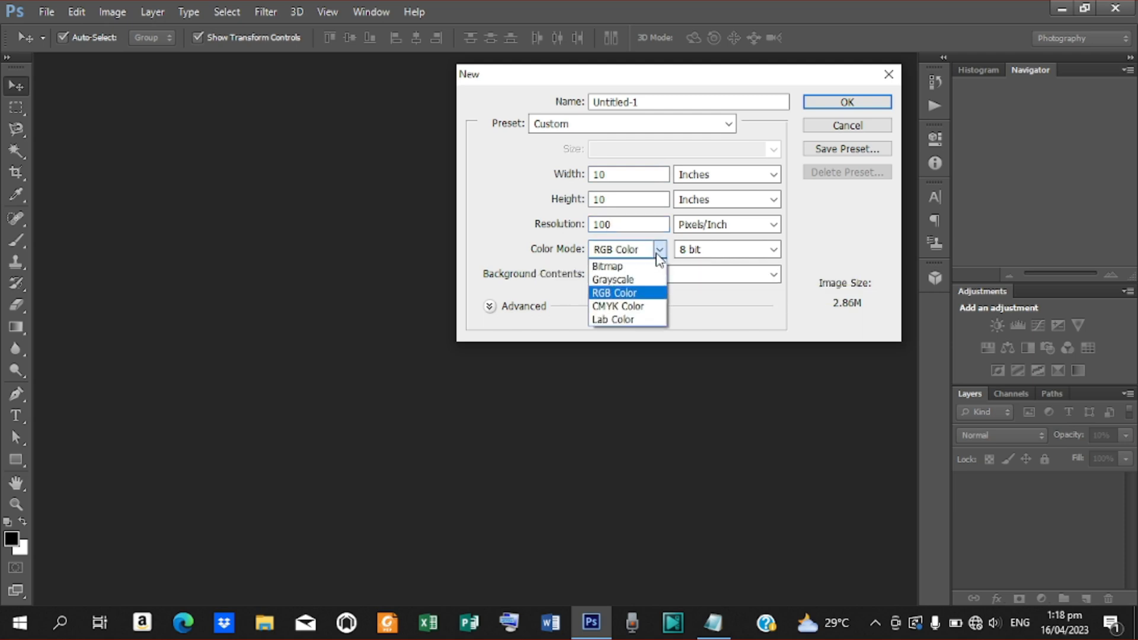
left_click(635, 313)
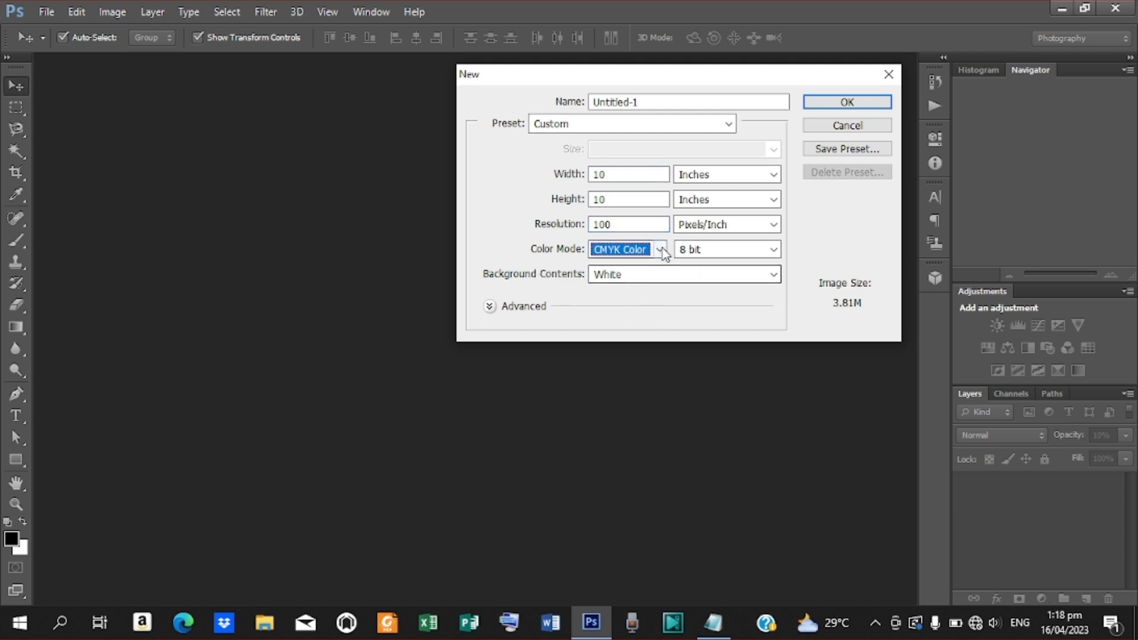
left_click(659, 249)
left_click(637, 293)
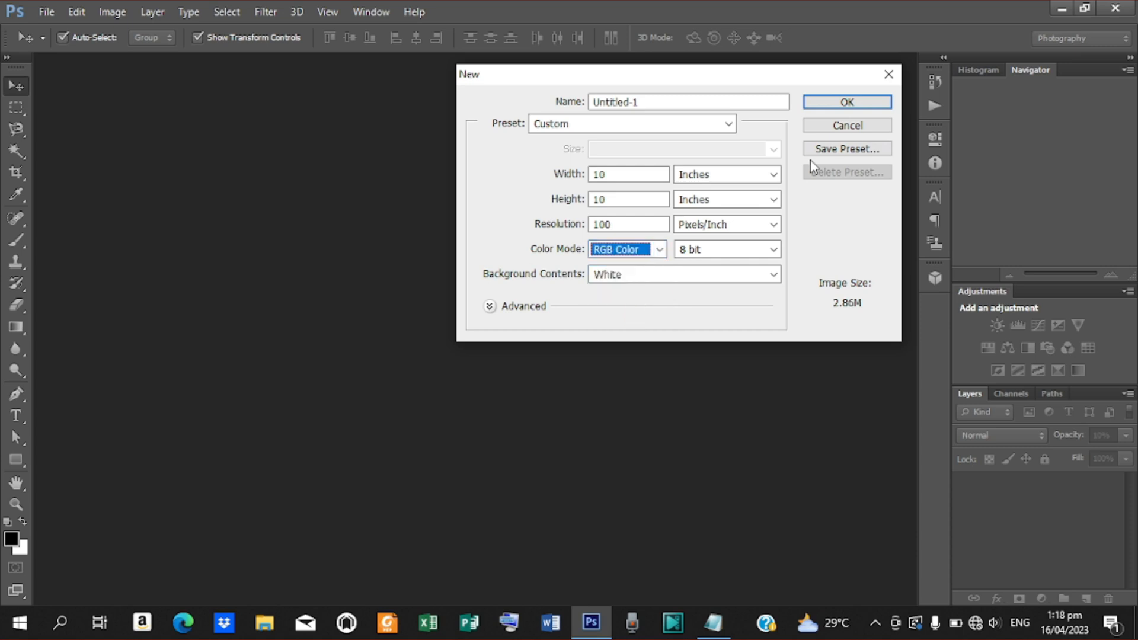
left_click(859, 102)
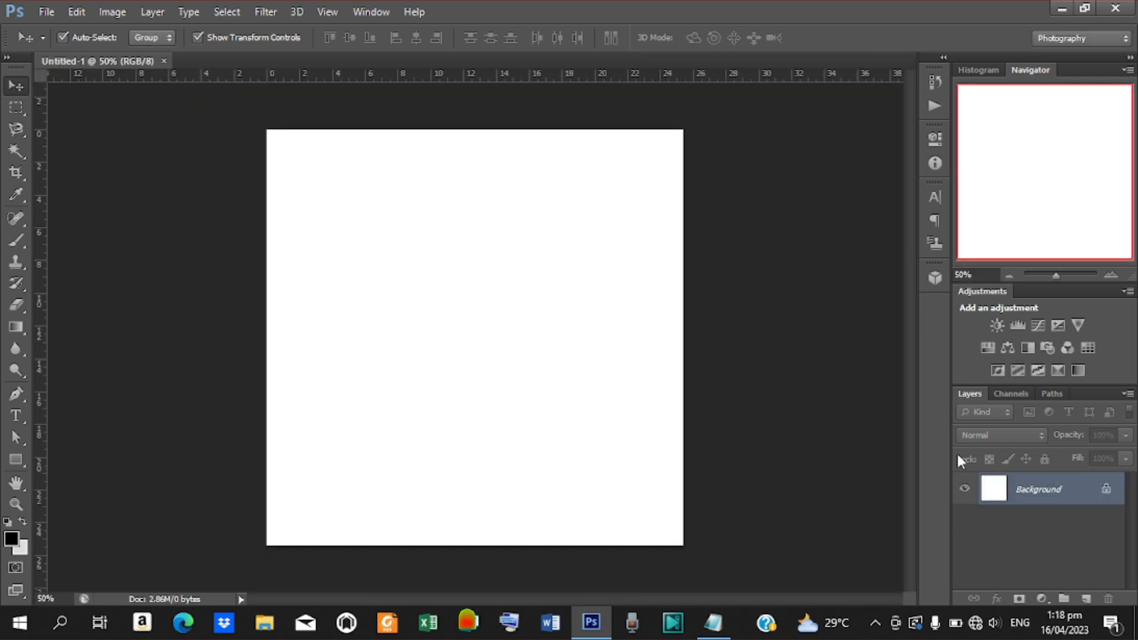
Step: Duplicate the Background layer and add a Gradient Overlay effect to the copy
left_click_drag(1097, 490, 1088, 600)
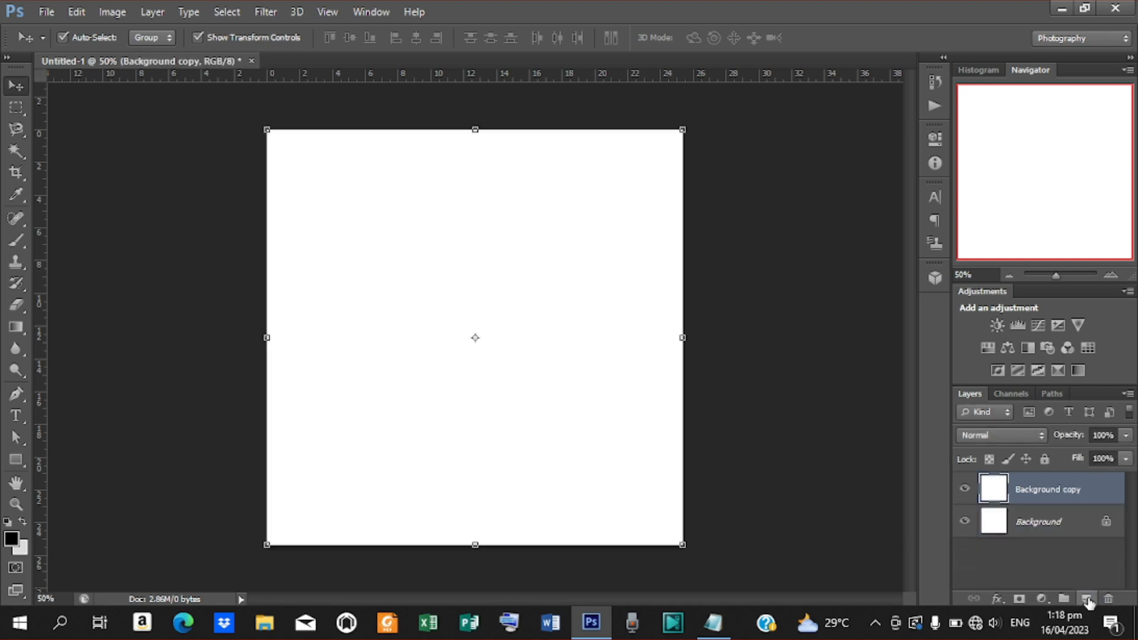
left_click(998, 599)
left_click(1042, 526)
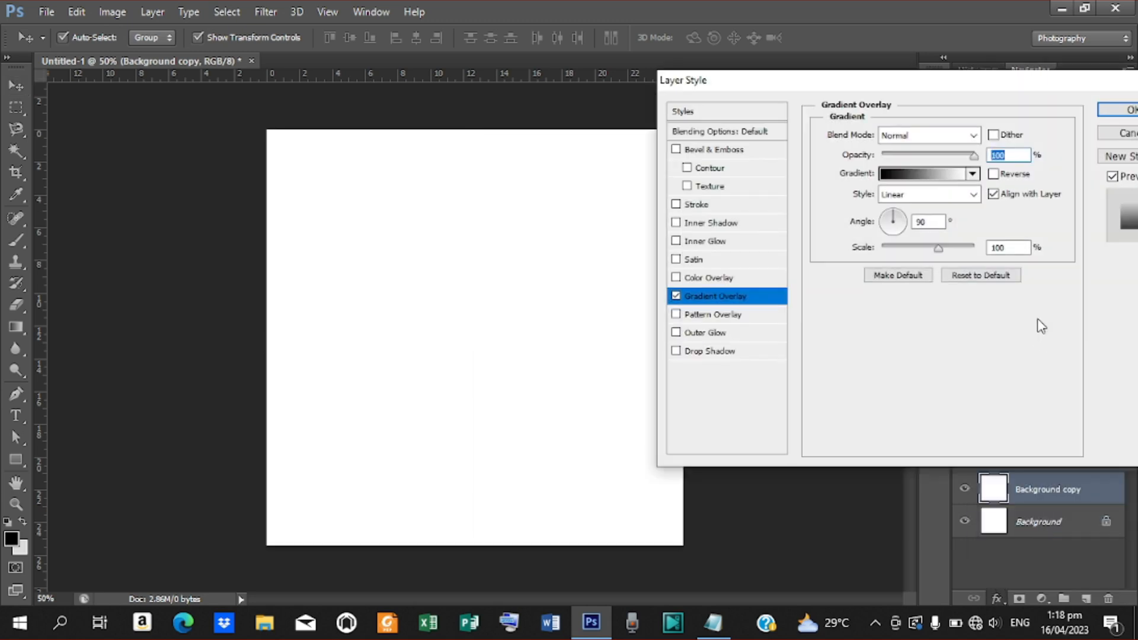
Step: Copy the first BG color code from the Notepad notes and set the overlay gradient's starting color stop to bd7cb6
left_click(891, 176)
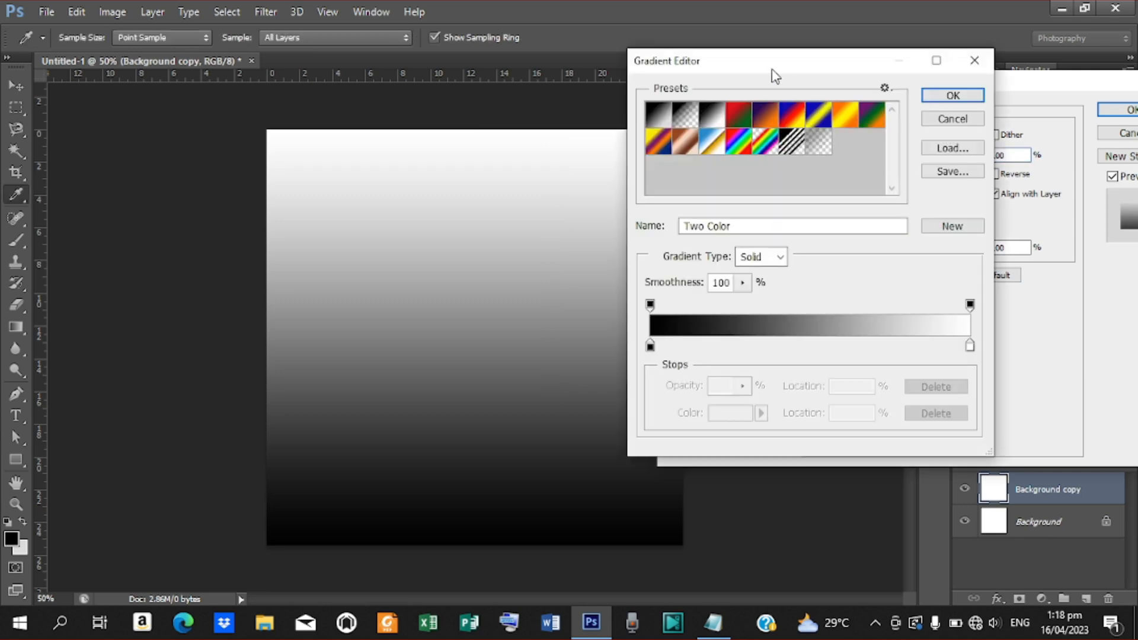
left_click_drag(773, 76, 847, 94)
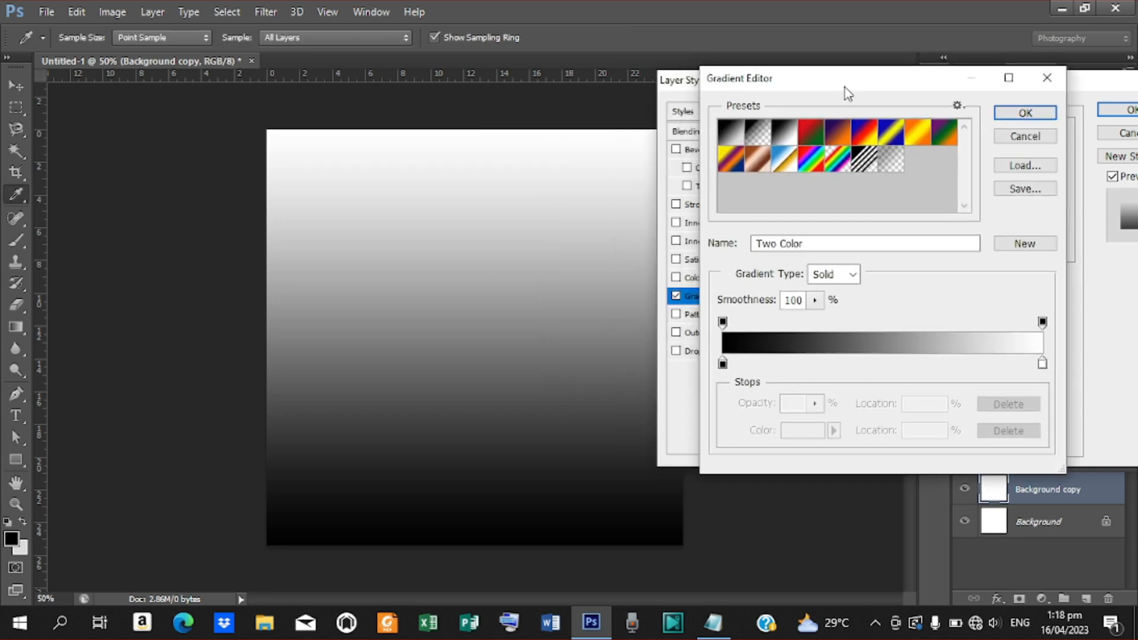
double_click(724, 363)
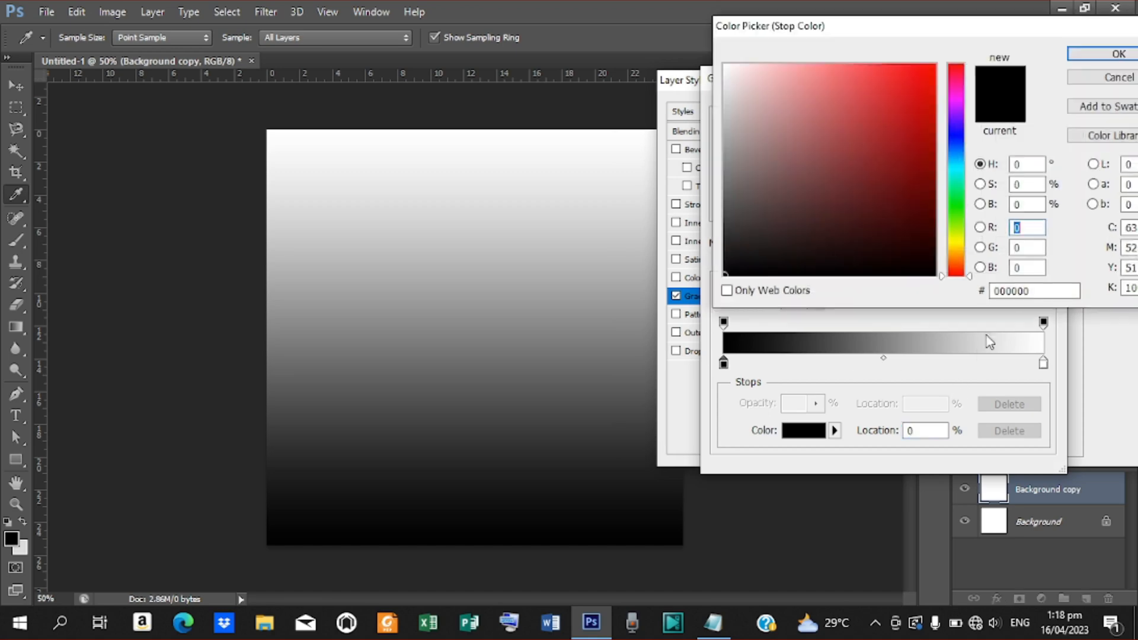
left_click(713, 622)
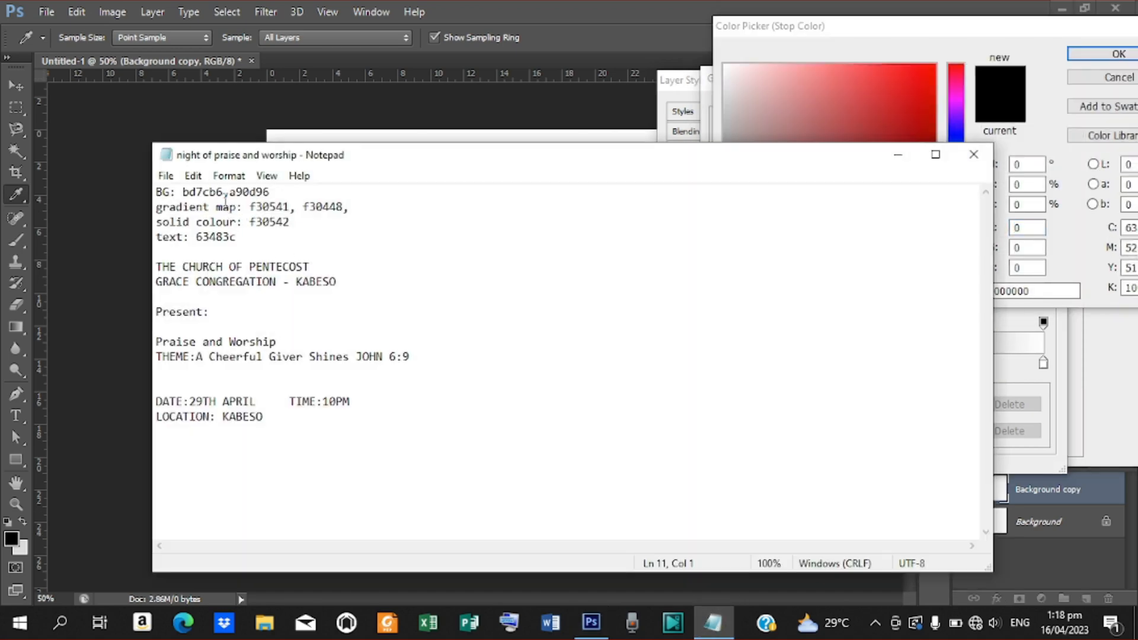
left_click_drag(223, 193, 184, 203)
key("ctrl+c")
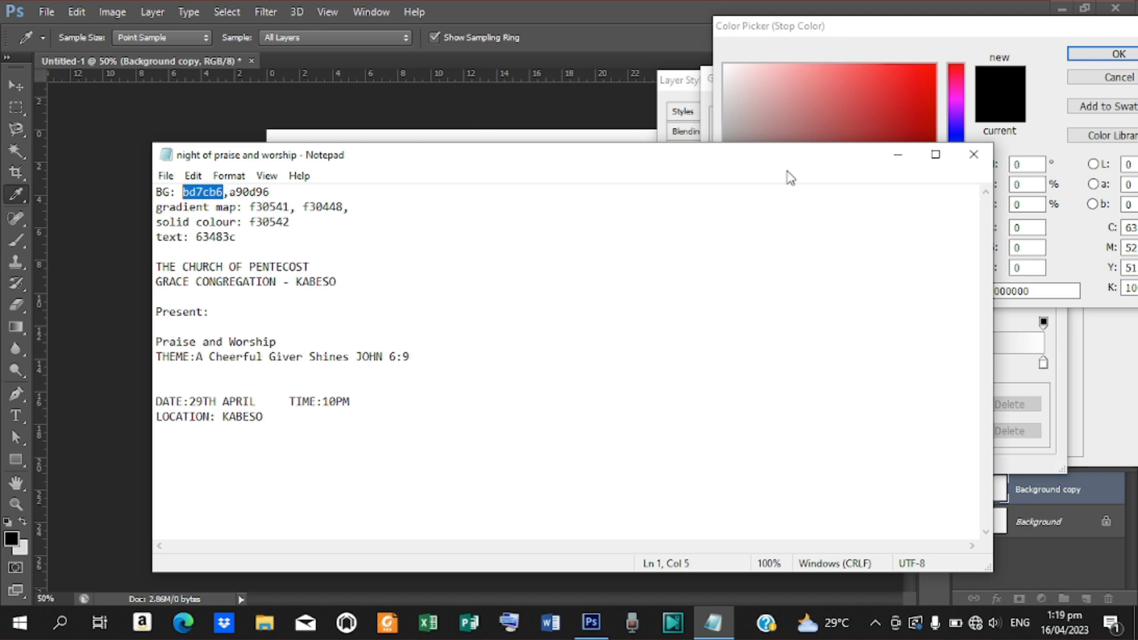
left_click(898, 155)
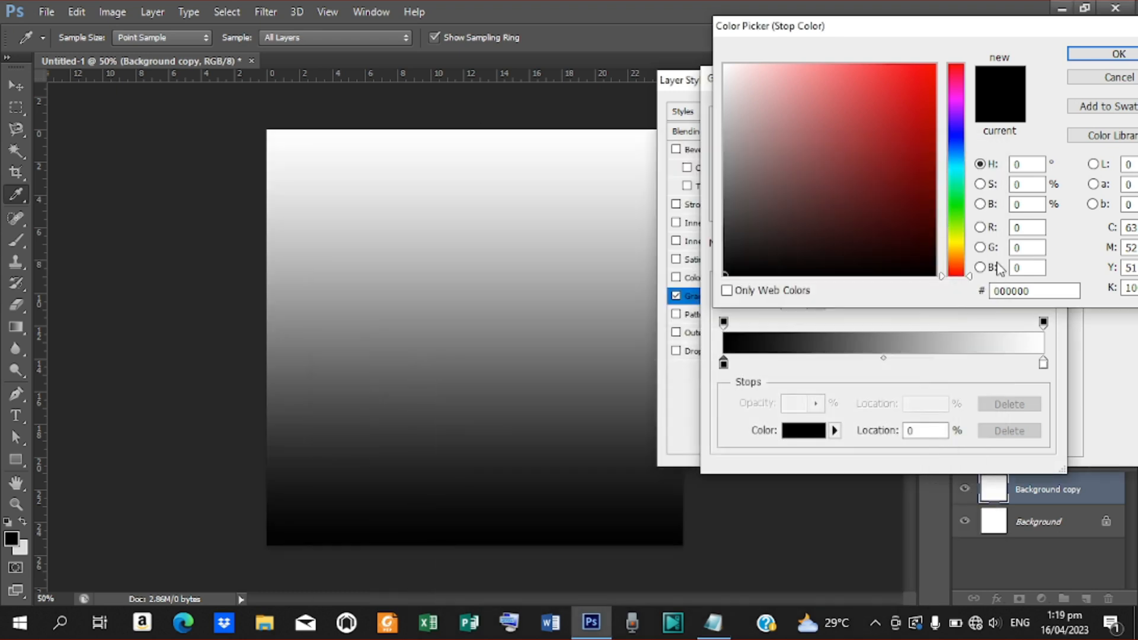
double_click(1033, 291)
key("ctrl+v")
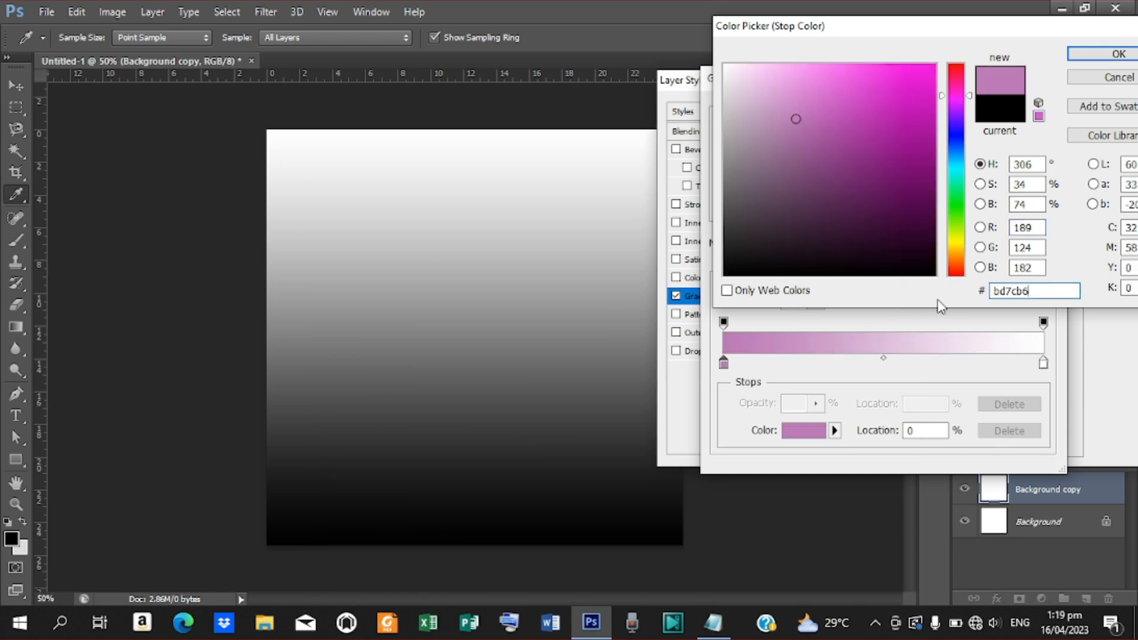
left_click(1104, 60)
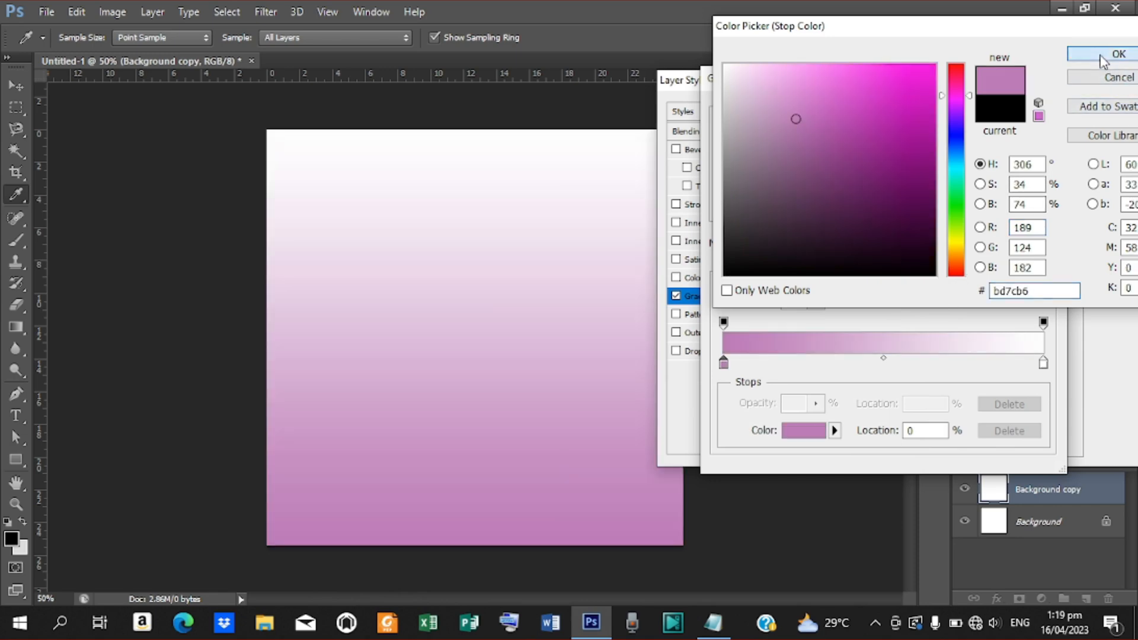
Step: Copy the second BG color code from Notepad, set the gradient's ending color stop to a90d96, and accept the gradient
double_click(1043, 364)
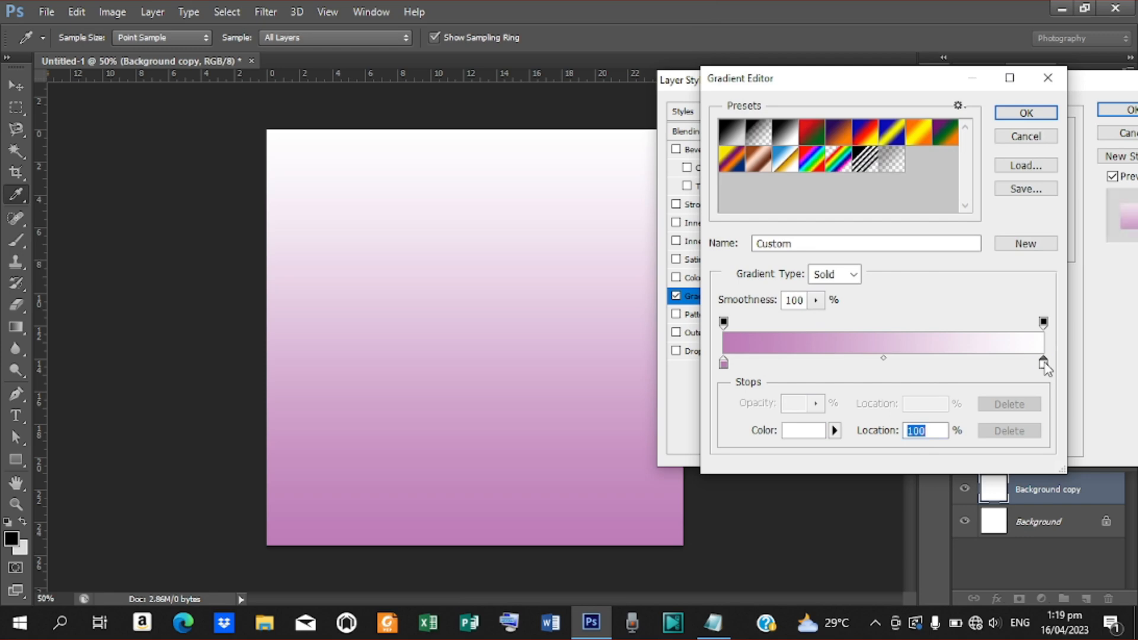
left_click(713, 622)
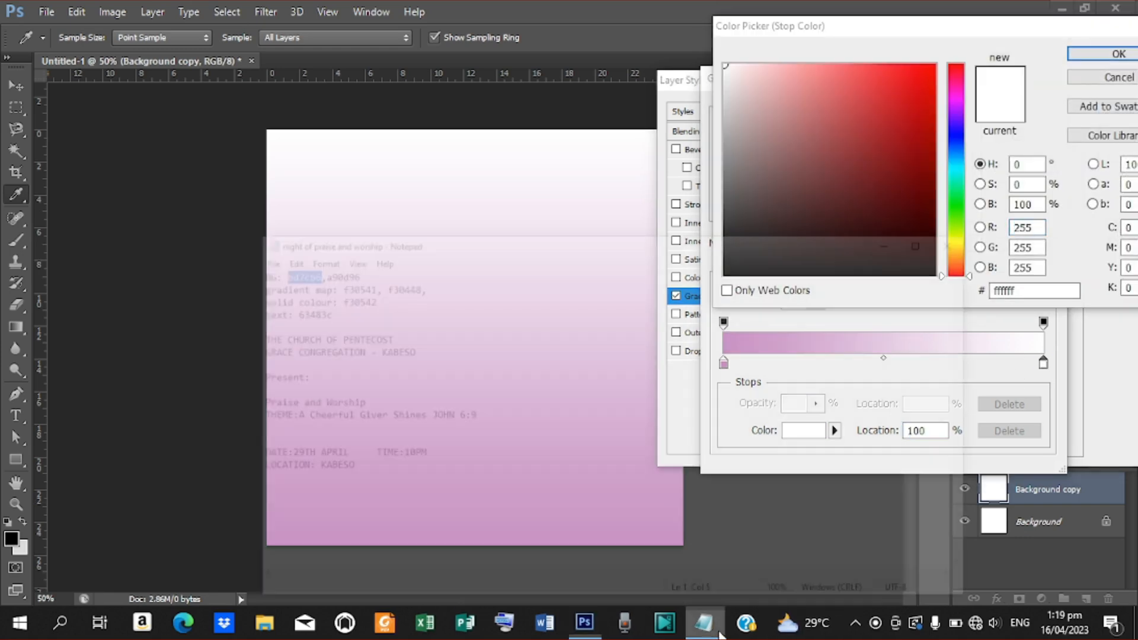
left_click_drag(271, 192, 236, 194)
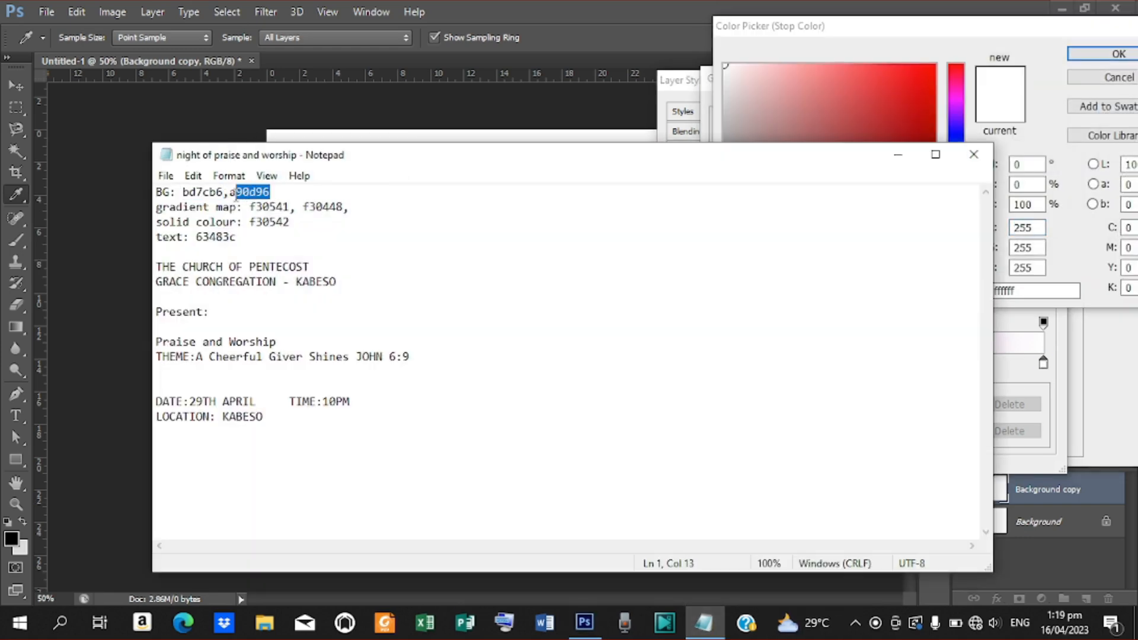
right_click(240, 196)
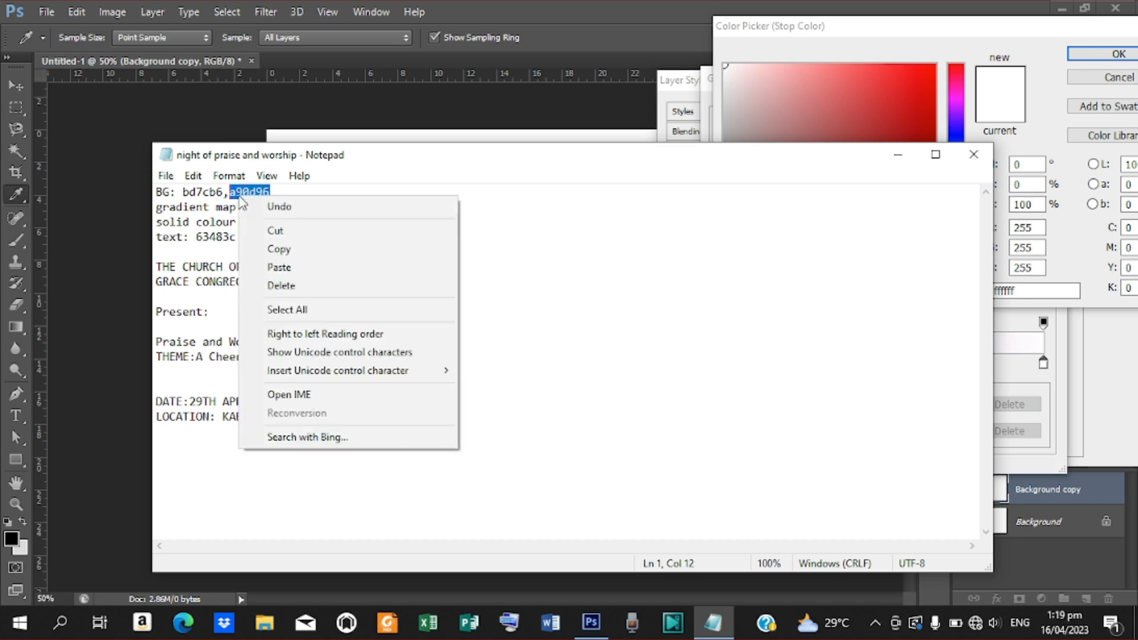
left_click(300, 251)
left_click(911, 159)
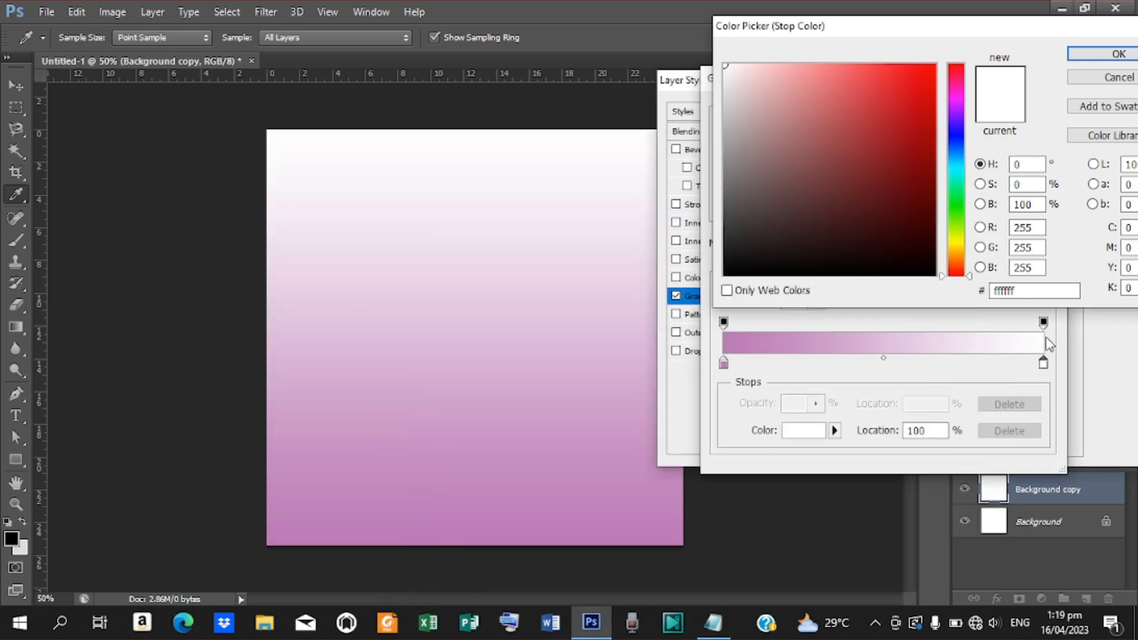
key("ctrl+v")
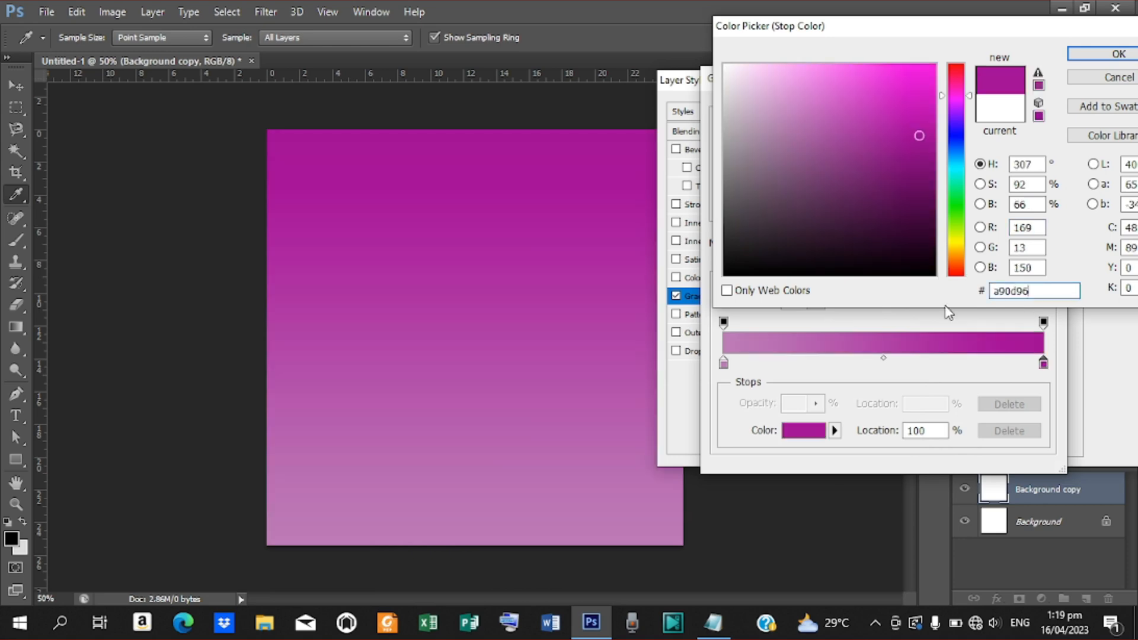
left_click(1107, 58)
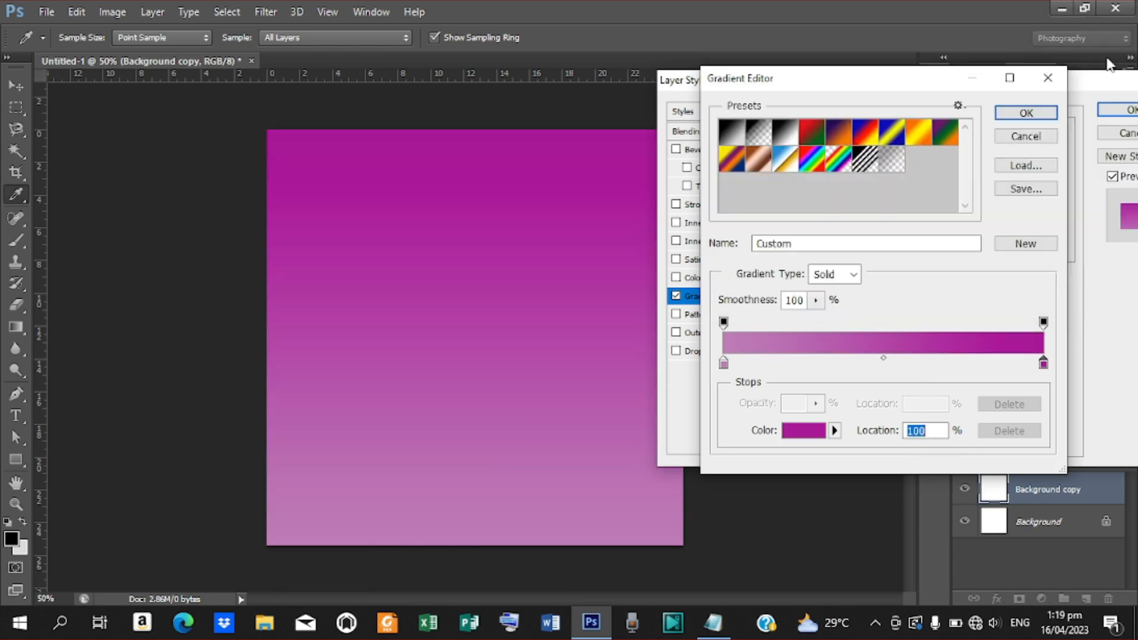
left_click(1034, 114)
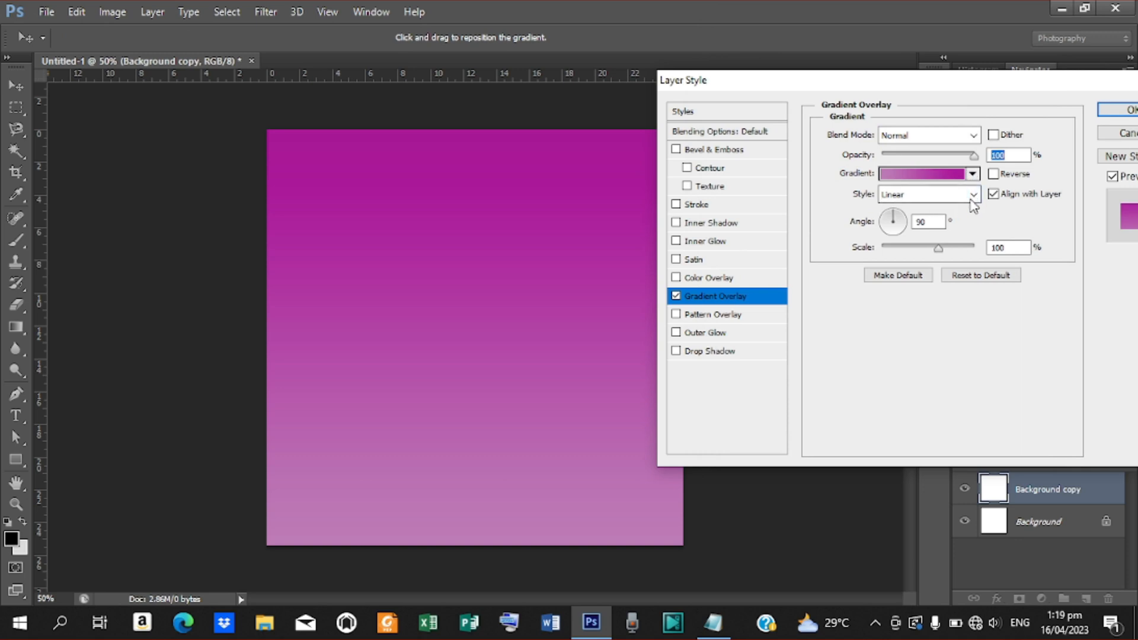
Step: Change the gradient overlay's style to Radial and its scale to 136%
left_click(936, 195)
left_click(923, 225)
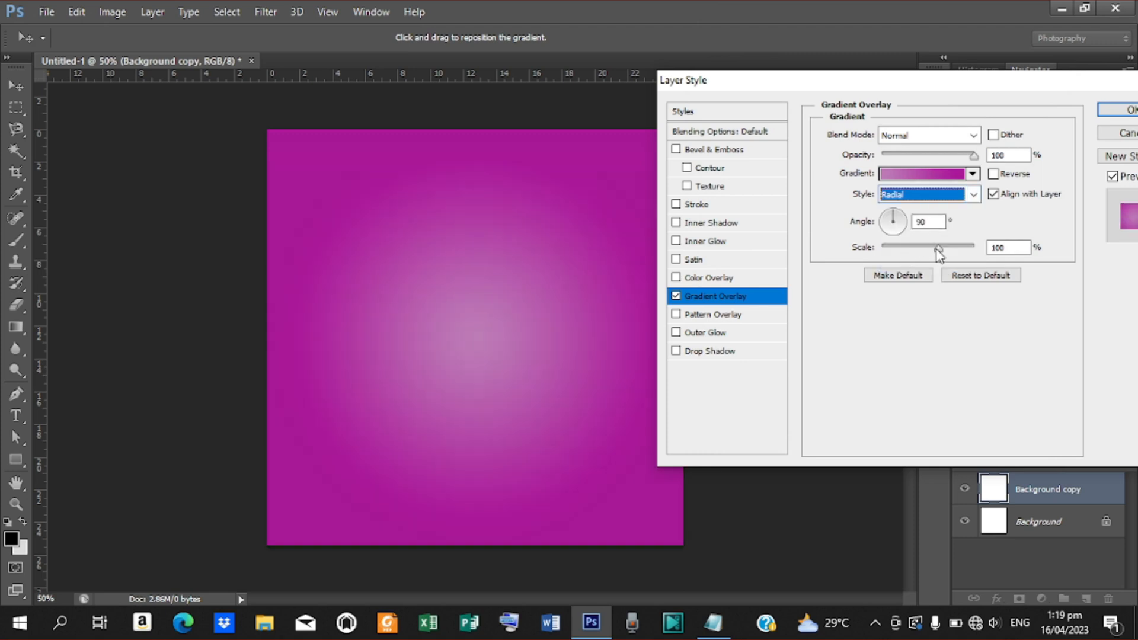
left_click_drag(937, 246, 939, 248)
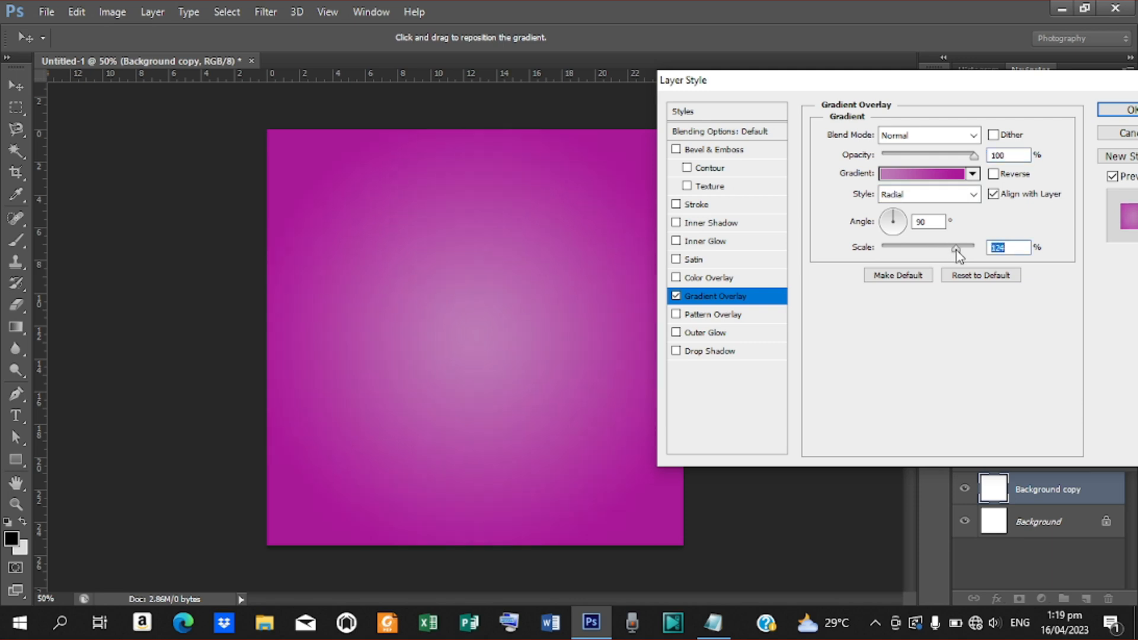
left_click_drag(963, 250, 966, 250)
Step: Shift the radial gradient's light center upward on the canvas and apply the layer style
left_click_drag(465, 345, 469, 312)
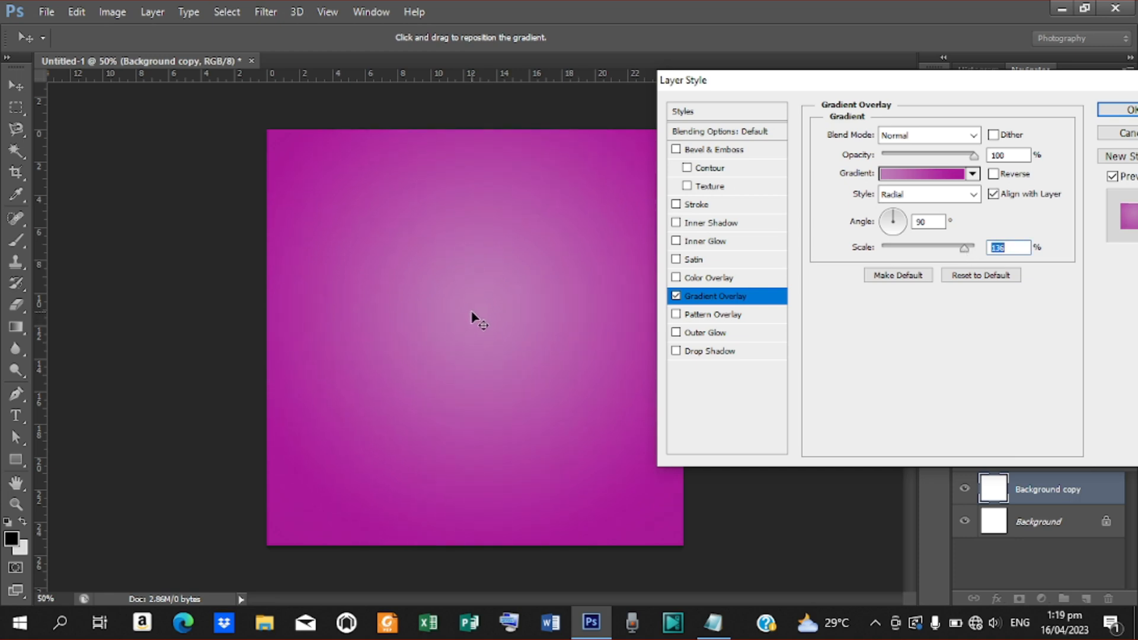
left_click_drag(485, 350, 488, 319)
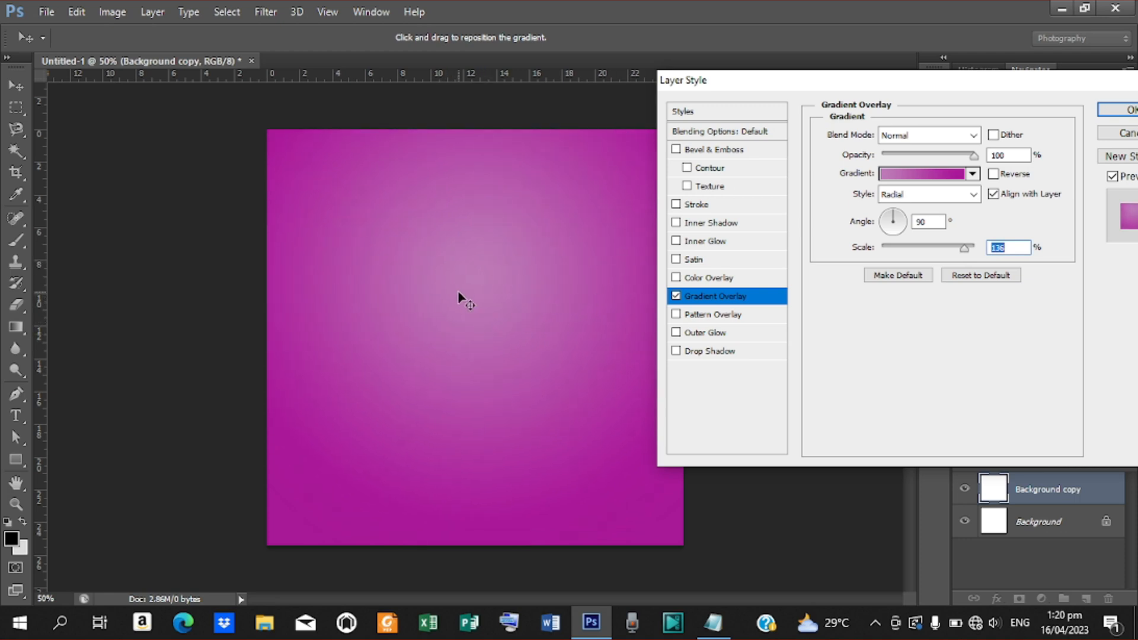
left_click(1116, 112)
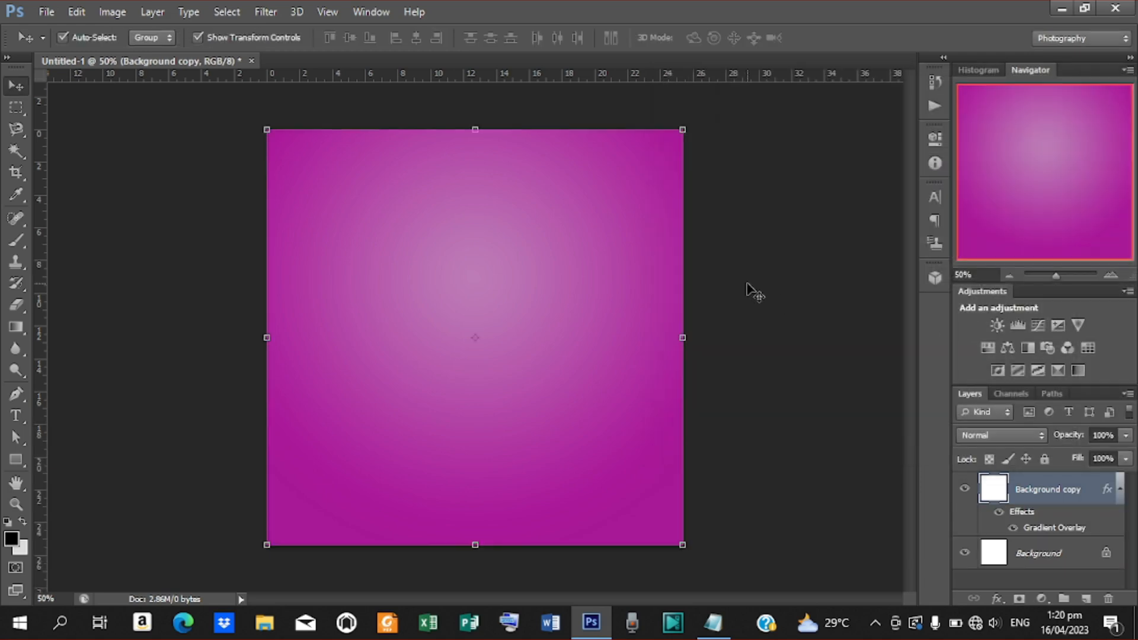
left_click(46, 12)
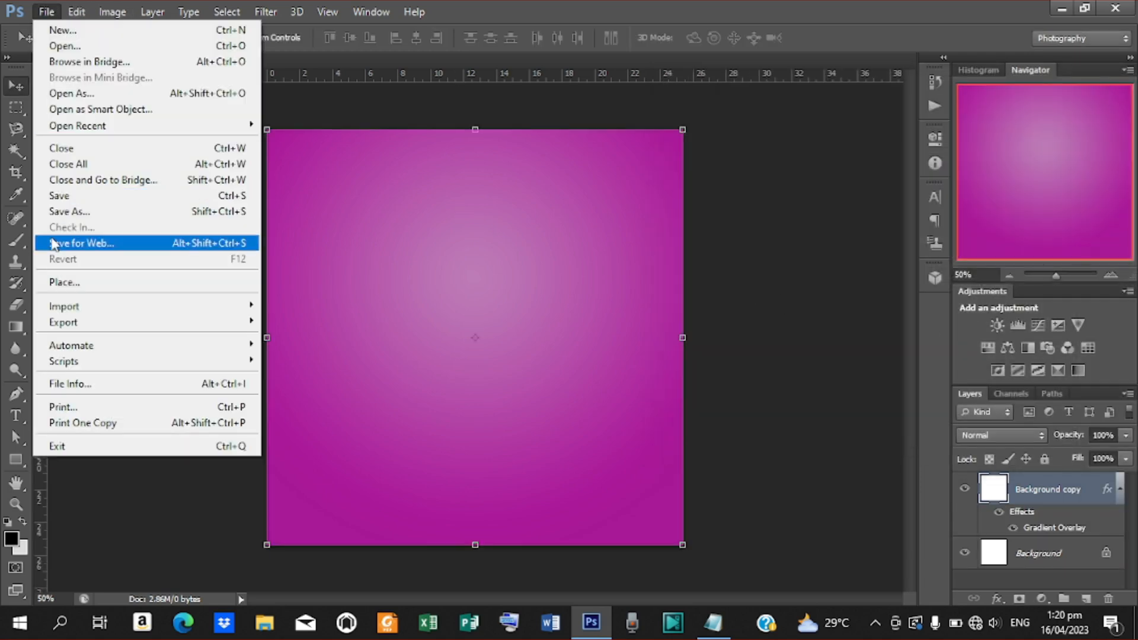
left_click(59, 283)
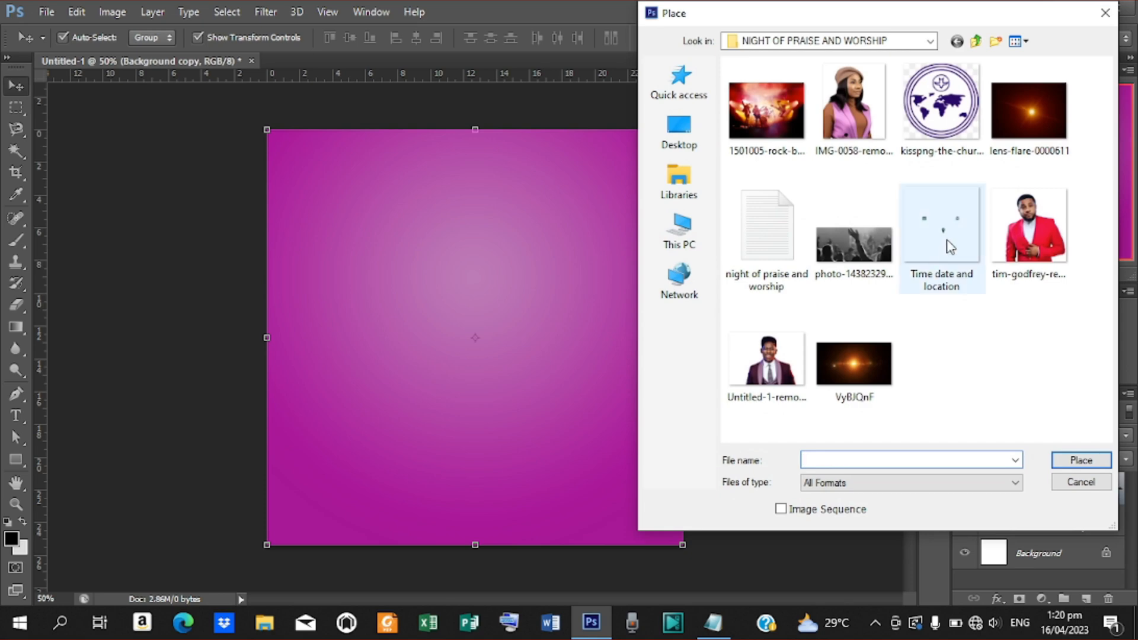
left_click(836, 229)
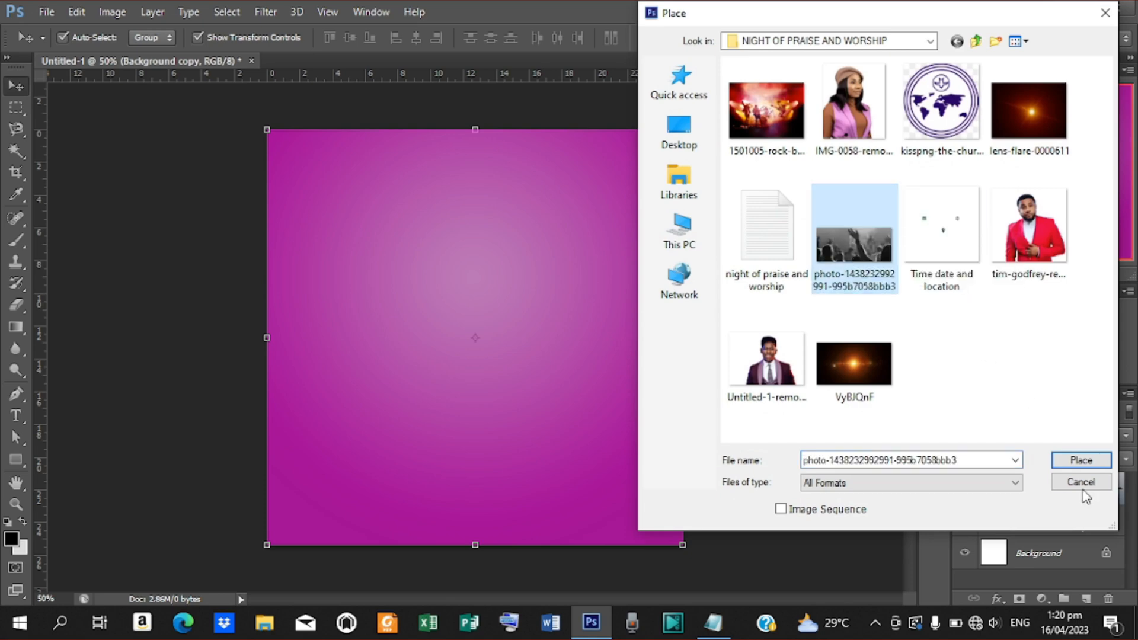
left_click(1076, 461)
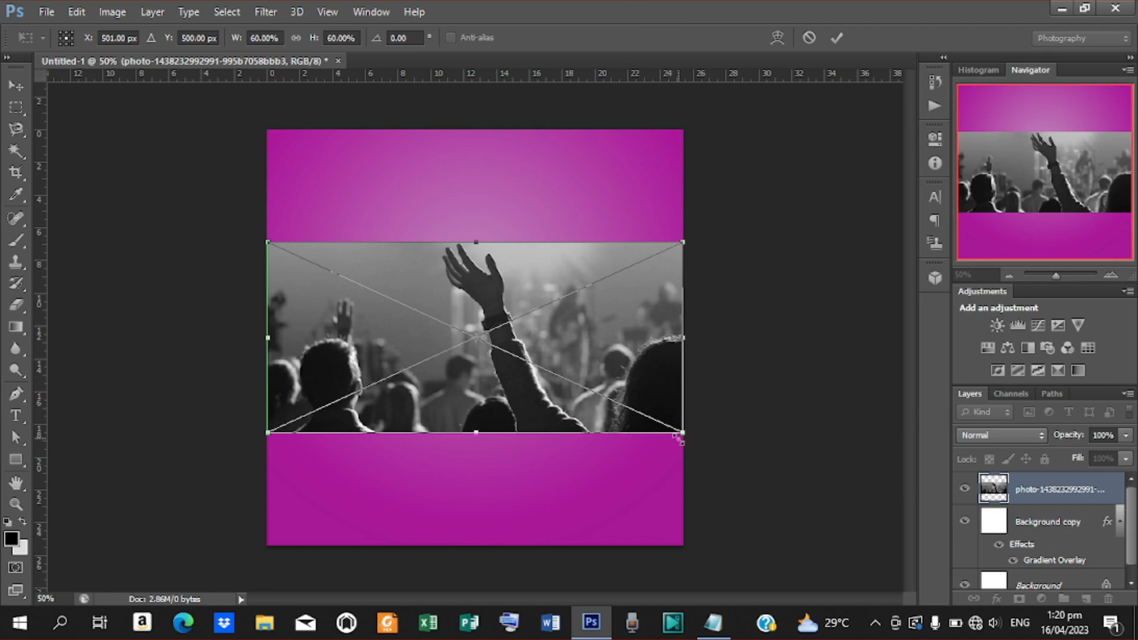
Step: Enlarge the crowd photo to about 64%, align it with the canvas's upper edge and commit the placement
left_click_drag(685, 437, 698, 439)
left_click_drag(554, 396, 548, 293)
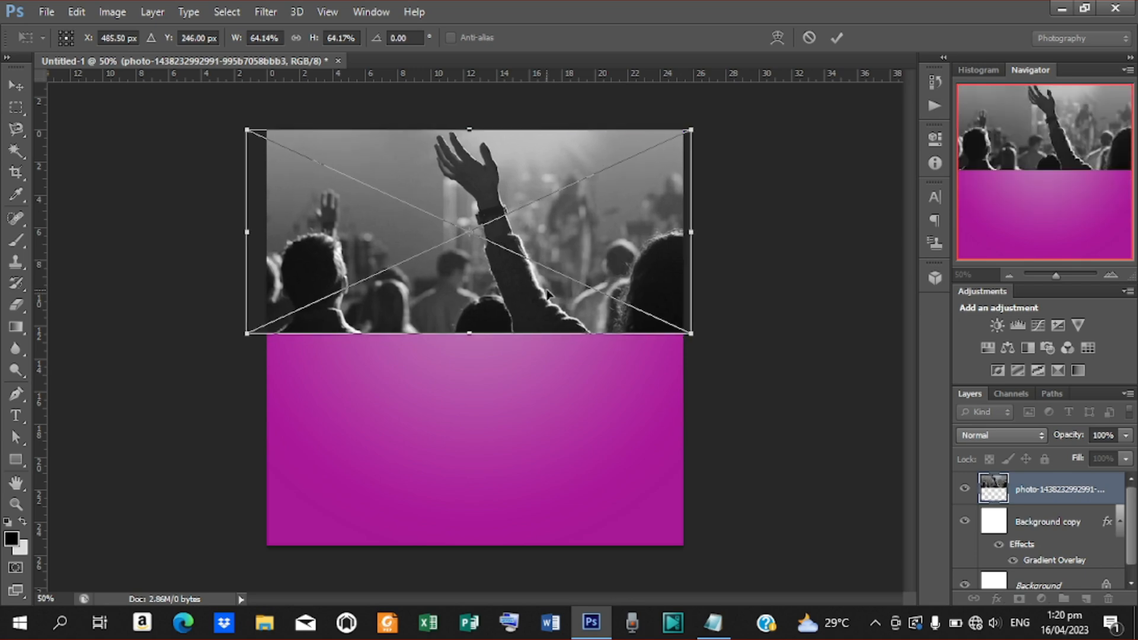
key("Up")
key("Up")
key("Up")
key("Up")
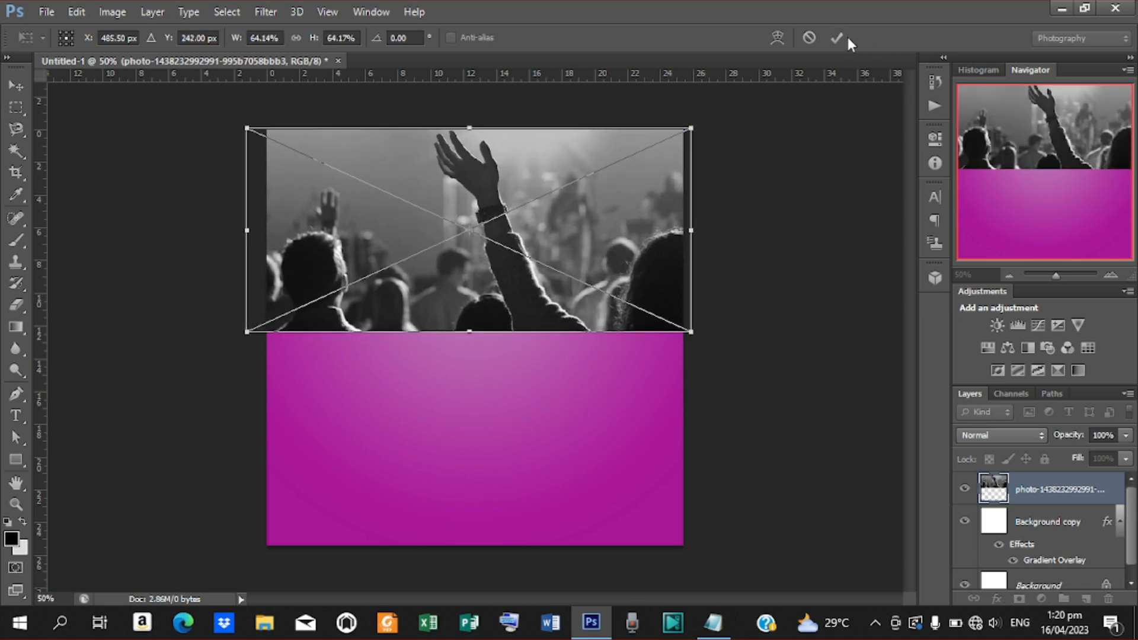
left_click(837, 38)
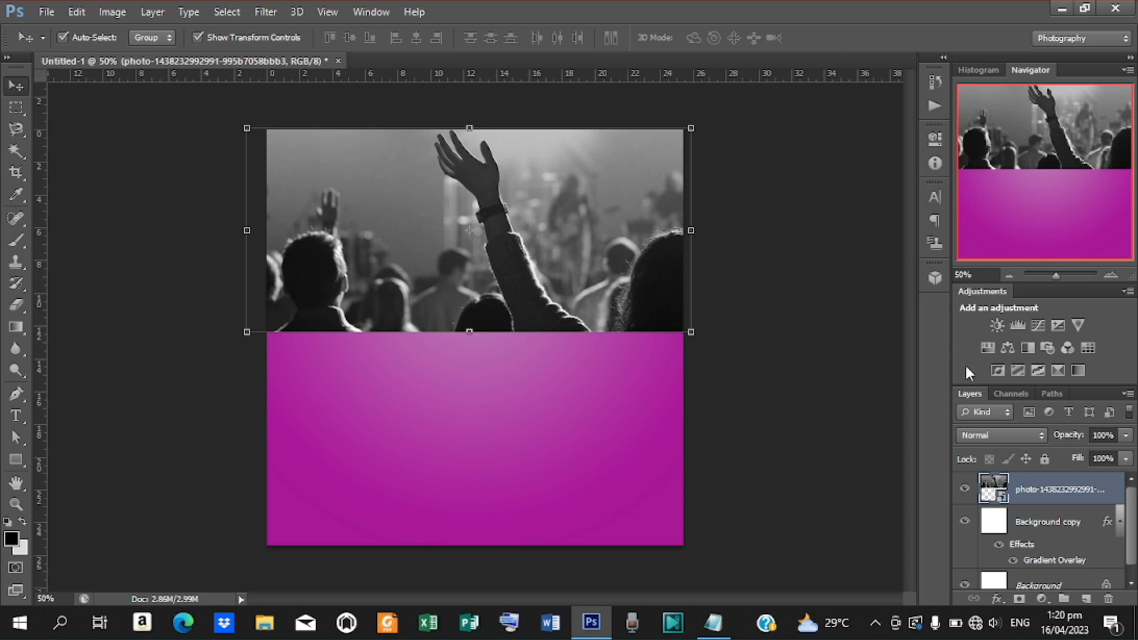
Step: Set the crowd photo's blend mode to Soft Light and add a layer mask to it
left_click(1039, 438)
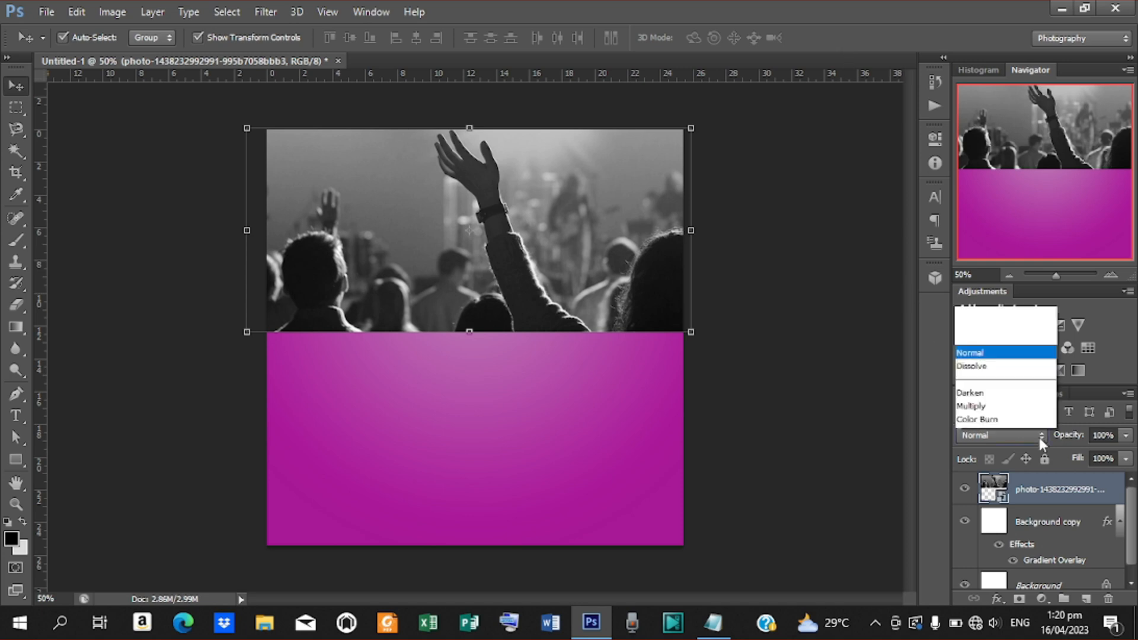
left_click(987, 222)
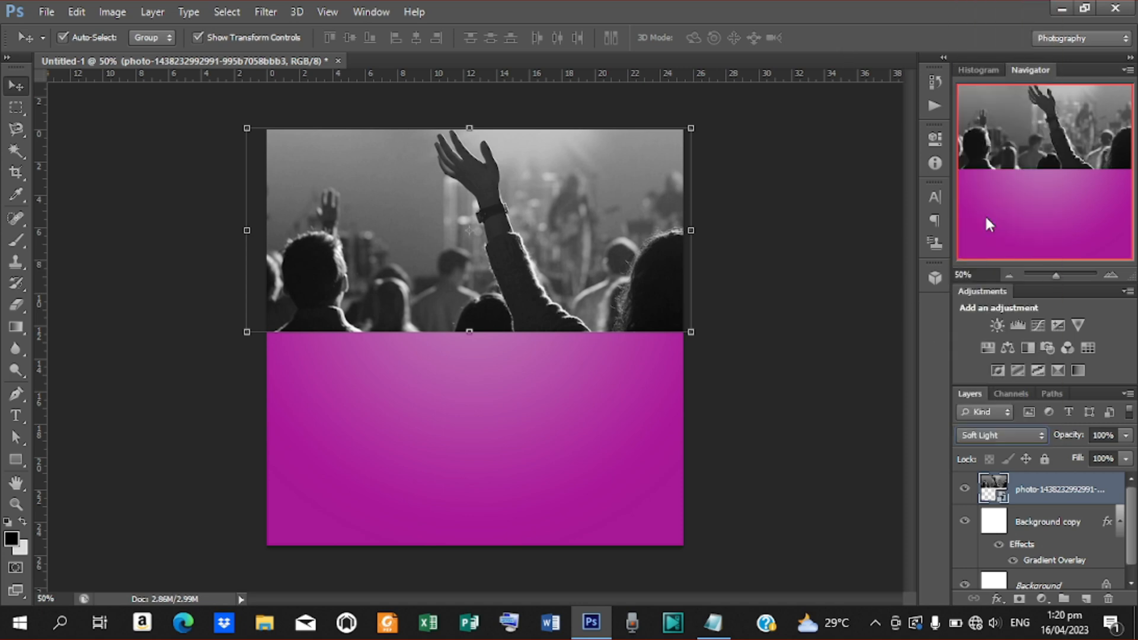
left_click(1020, 599)
Step: Paint black on the mask along the crowd photo's lower edge with a 250 px, 0% hardness brush to fade it out
key("b")
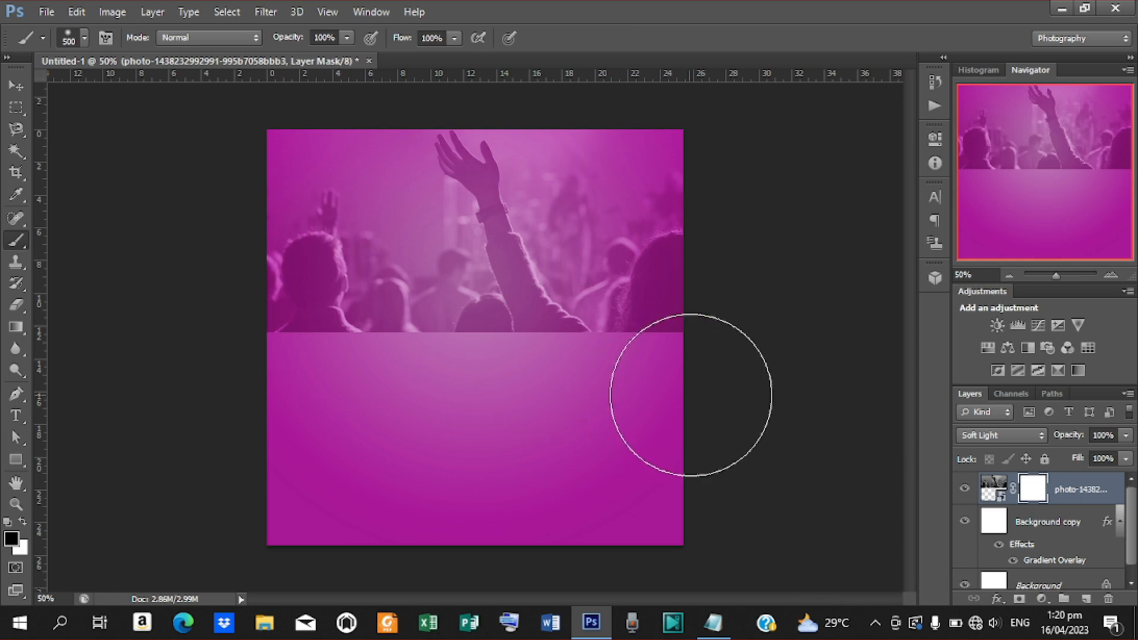
key("bracketleft")
key("bracketleft")
key("bracketleft")
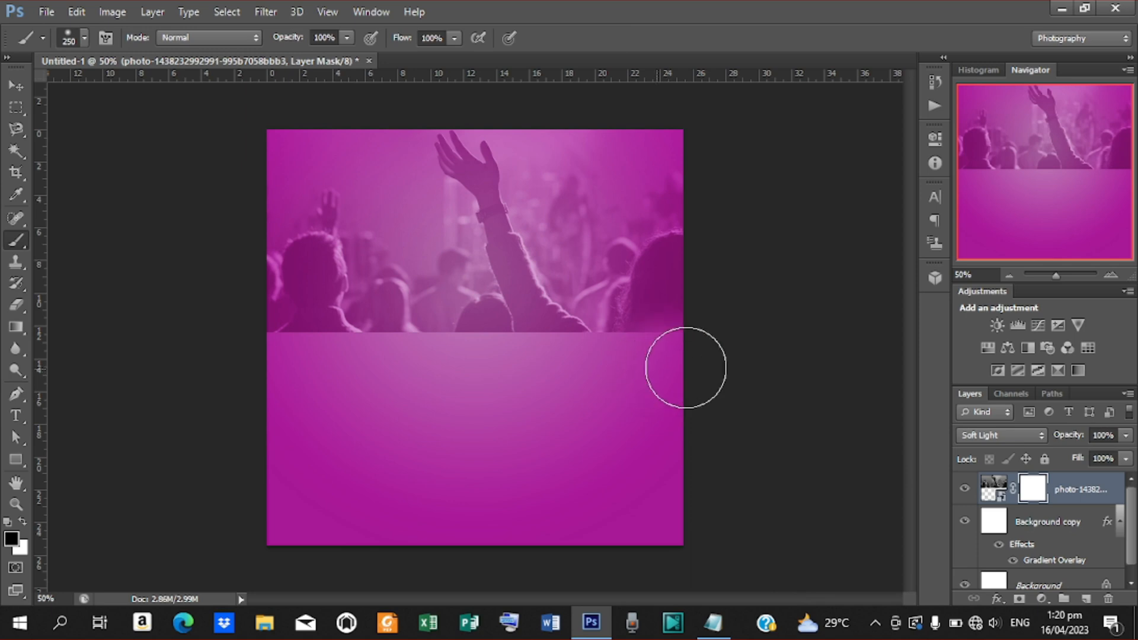
left_click(635, 368)
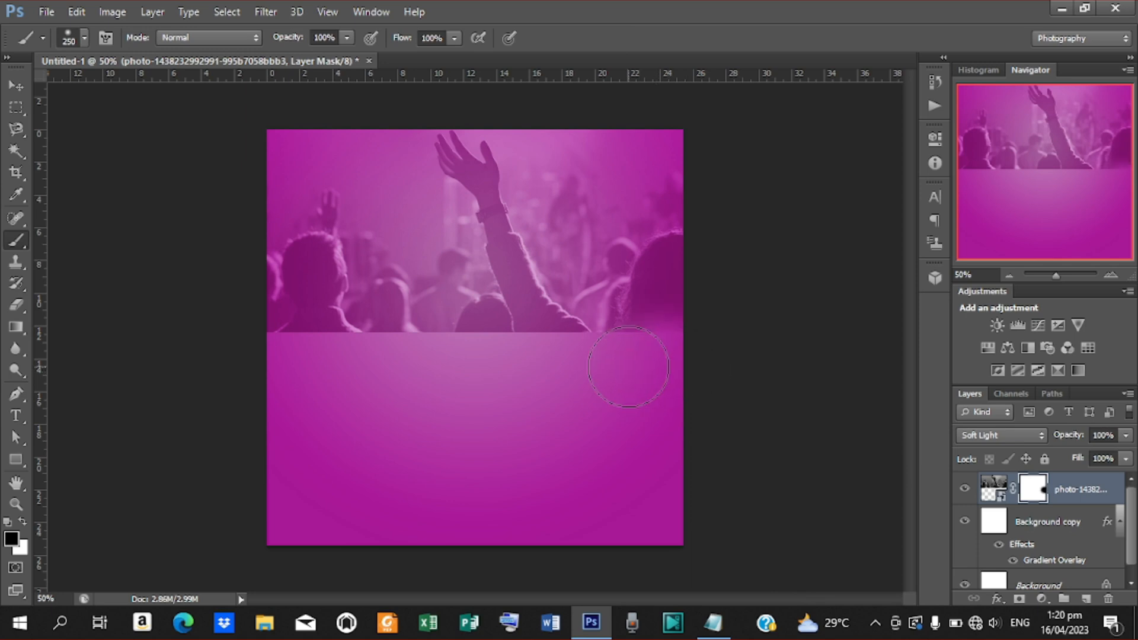
left_click(83, 39)
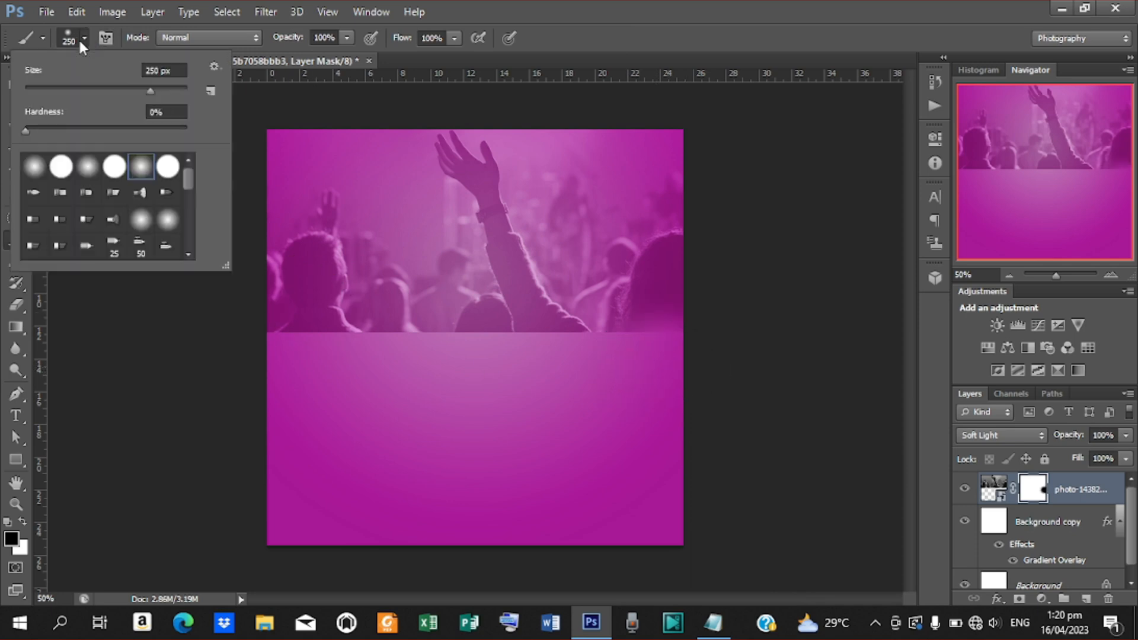
left_click(26, 131)
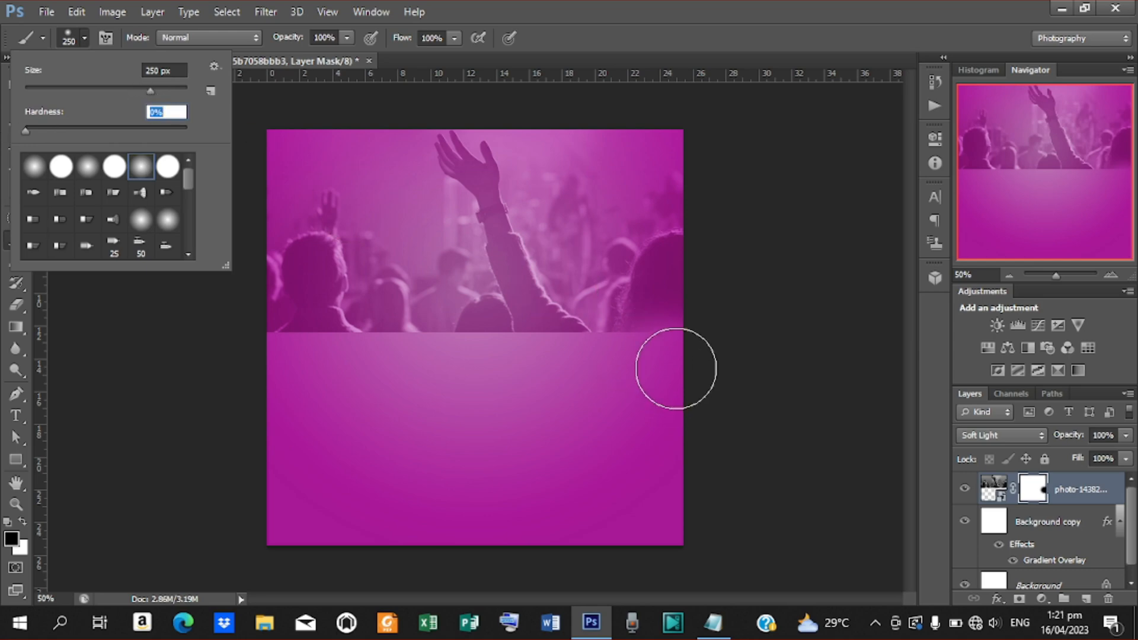
key("Return")
mouse_move(625, 371)
left_mouse_down()
mouse_move(476, 365)
mouse_move(587, 363)
mouse_move(456, 391)
mouse_move(432, 387)
mouse_move(505, 375)
mouse_move(416, 366)
mouse_move(471, 362)
mouse_move(316, 375)
mouse_move(364, 371)
mouse_move(269, 360)
mouse_move(325, 363)
mouse_move(248, 364)
mouse_move(215, 387)
left_mouse_up()
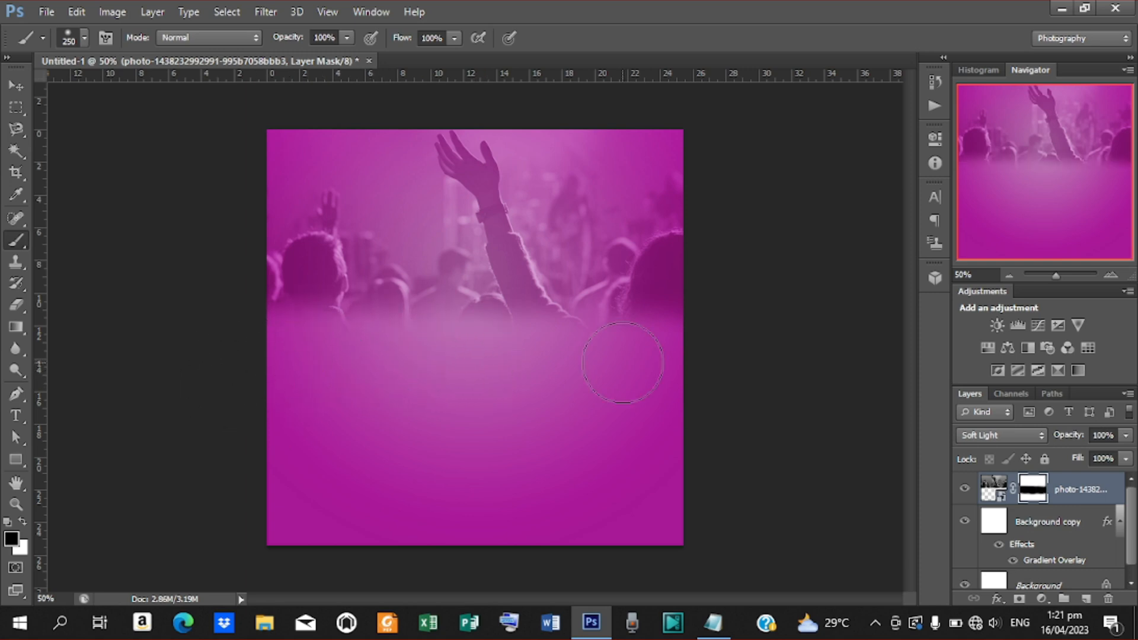
Step: Place the image 1501005-rock-band-640x426 into the flyer
left_click(14, 87)
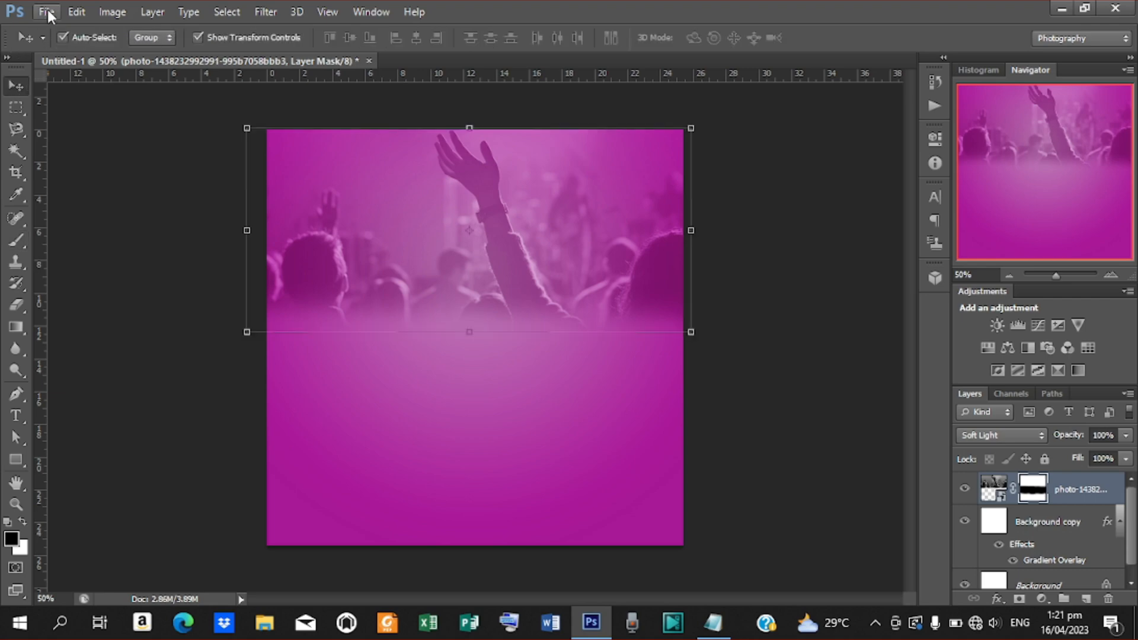
left_click(47, 11)
left_click(64, 283)
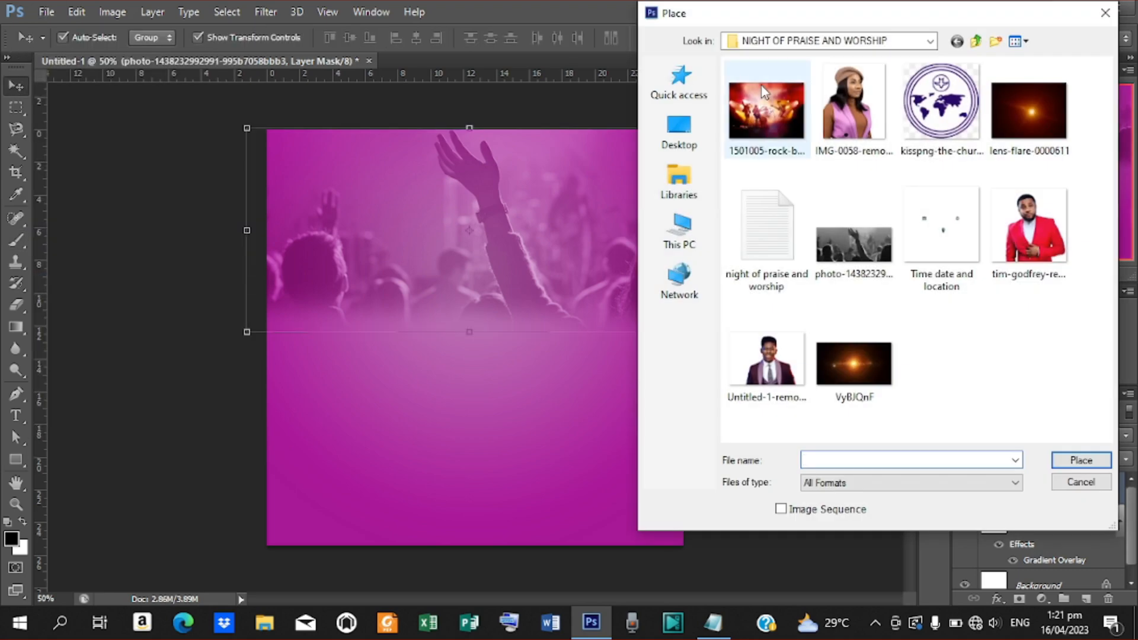
left_click(765, 99)
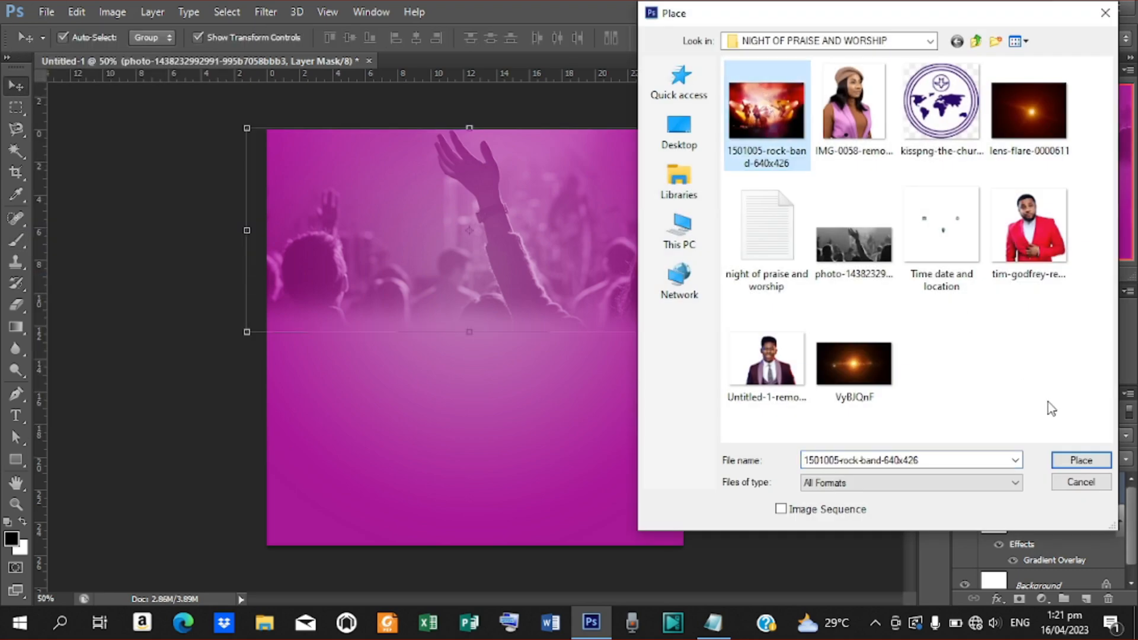
left_click(1079, 460)
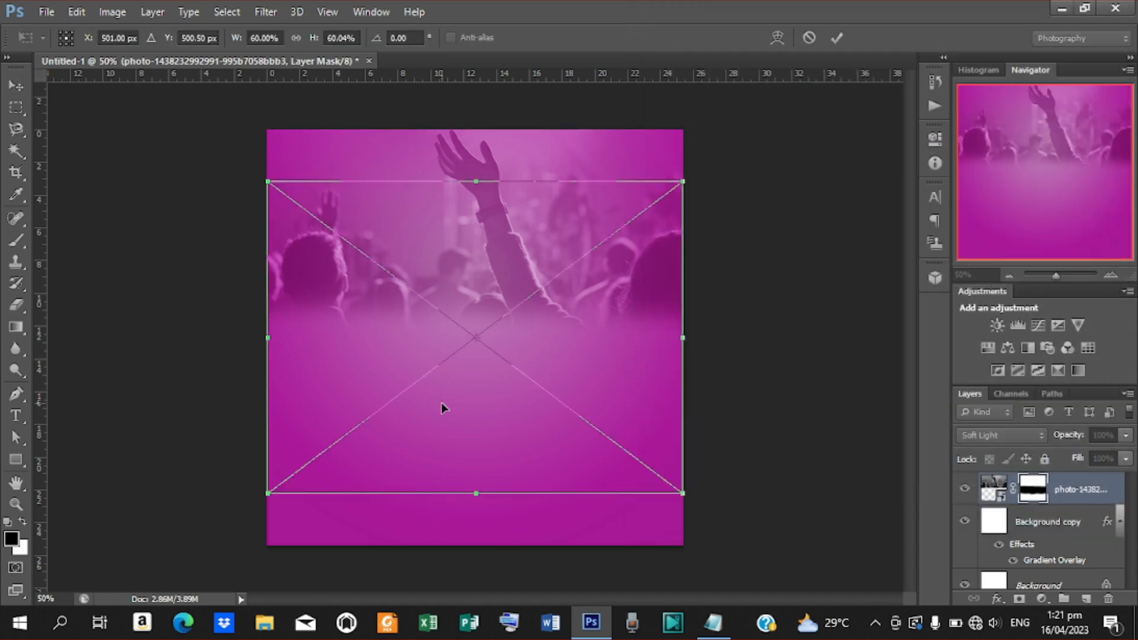
Step: Move the rock band image to the canvas's lower part, widen it to about 62.4% past both side edges and commit the placement
left_click_drag(541, 338, 544, 426)
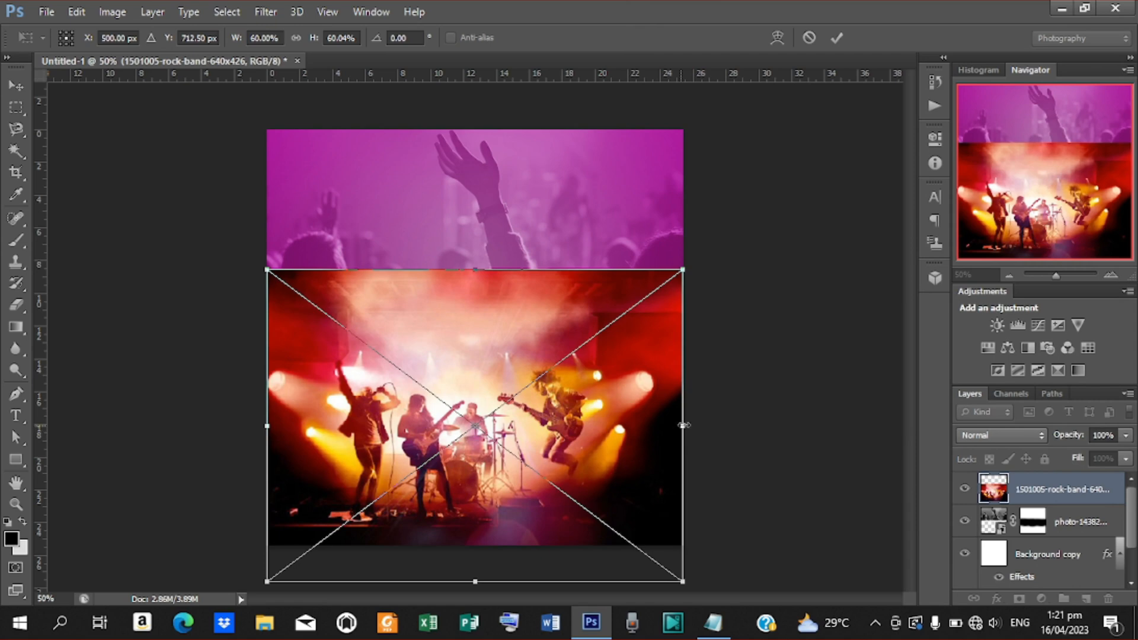
left_click_drag(683, 425, 691, 425)
left_click_drag(268, 427, 259, 428)
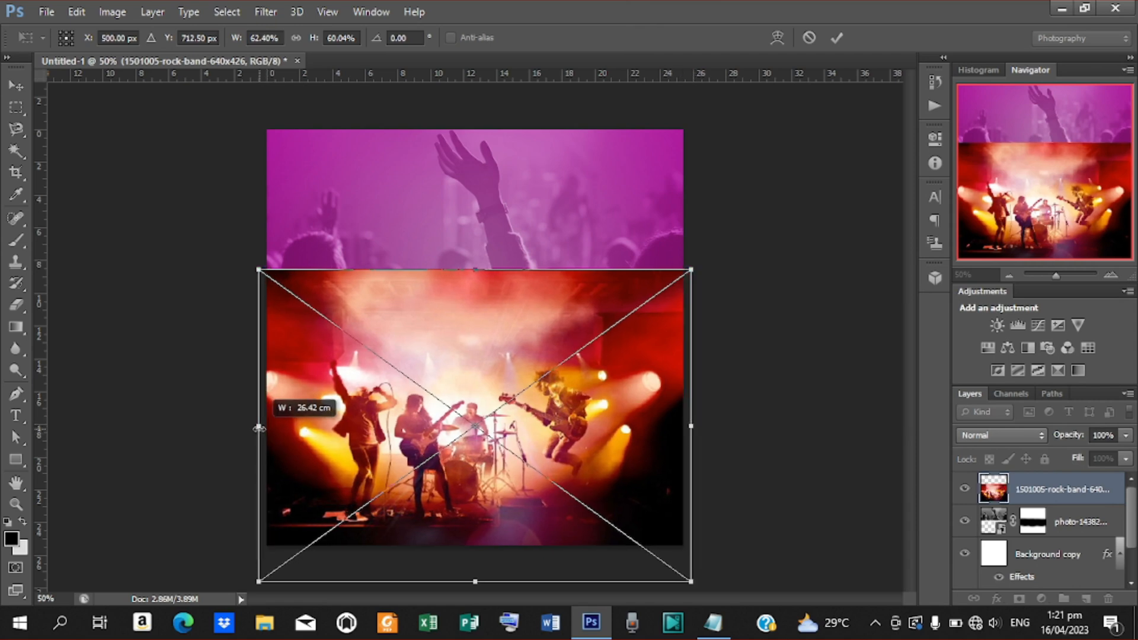
key("Up")
key("Up")
key("Up")
key("Up")
key("Up")
key("Up")
key("Up")
key("Up")
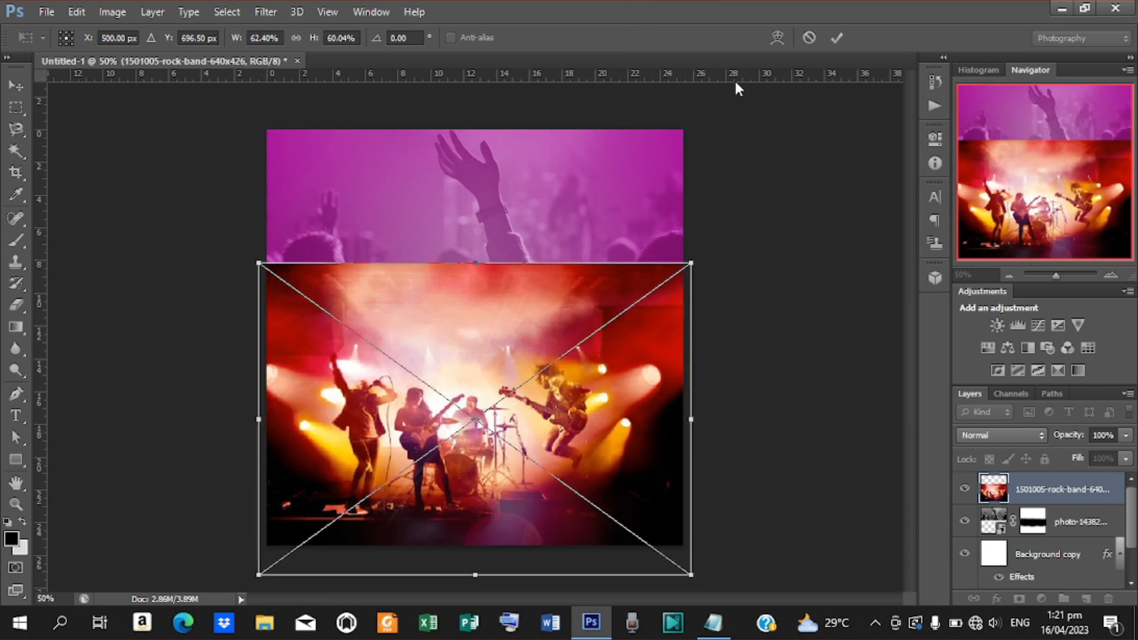
left_click(836, 38)
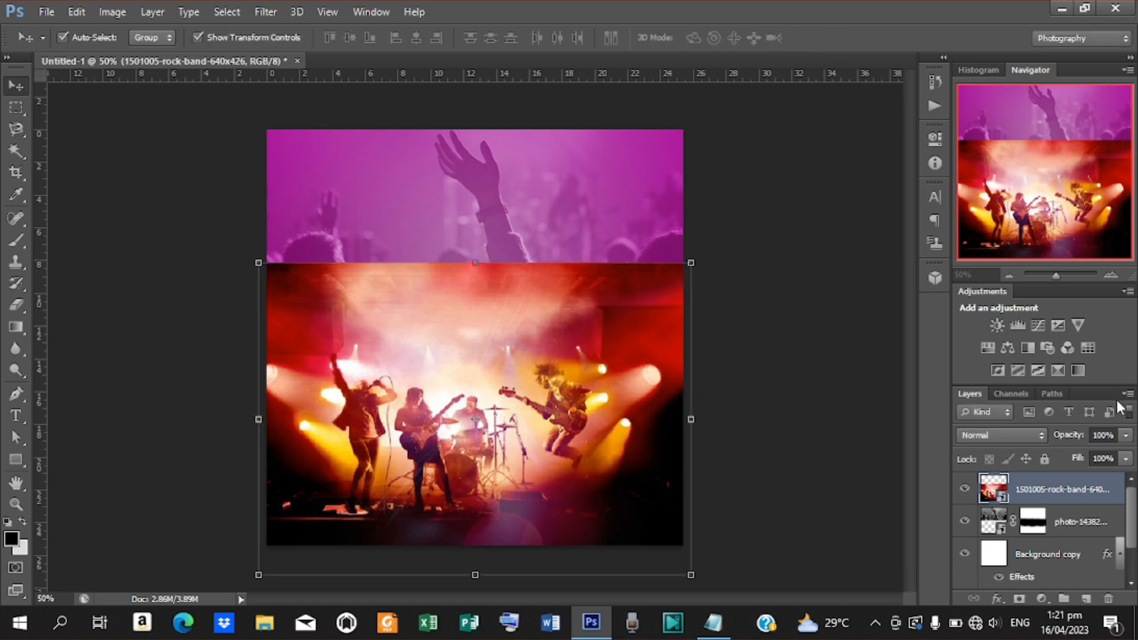
Step: Set the rock band image's blend mode to Soft Light and add a layer mask to it
left_click(1041, 436)
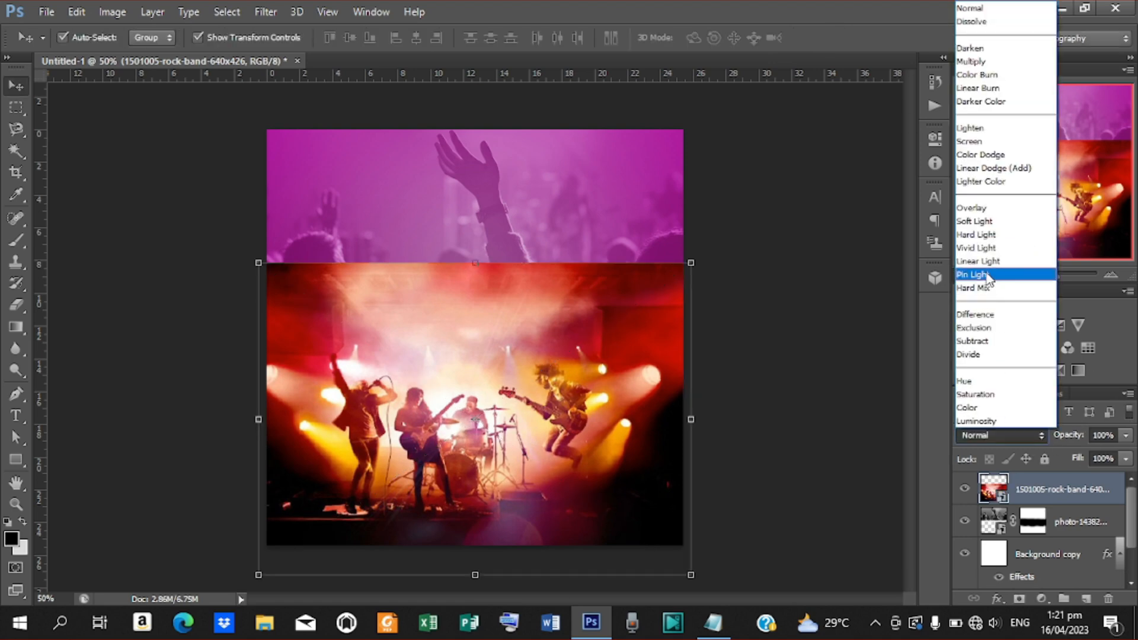
left_click(994, 223)
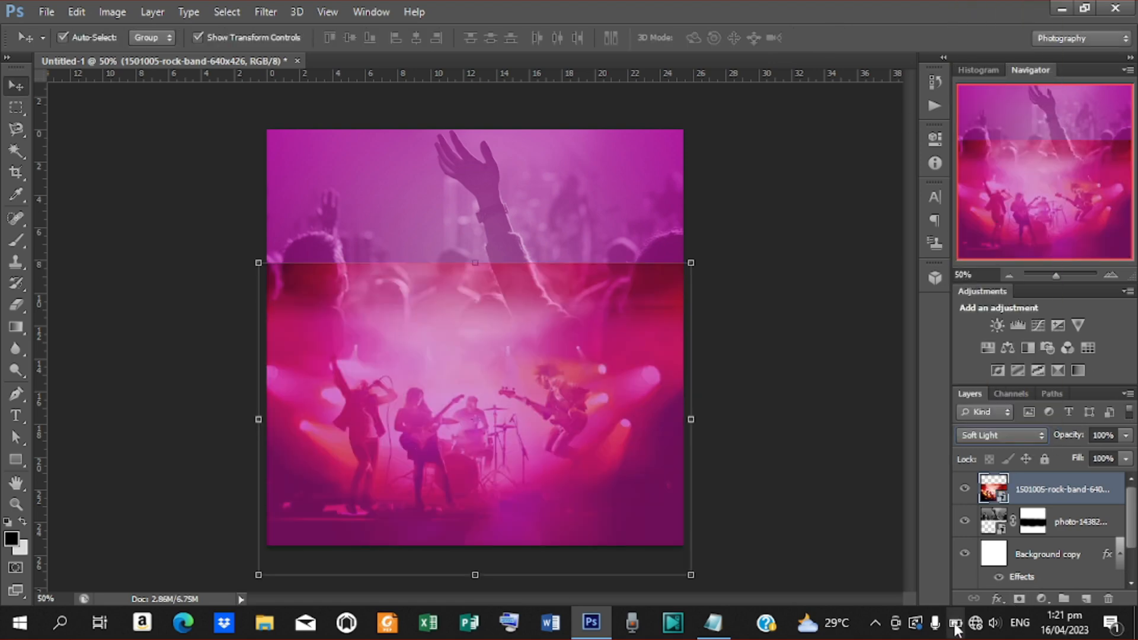
left_click(1018, 599)
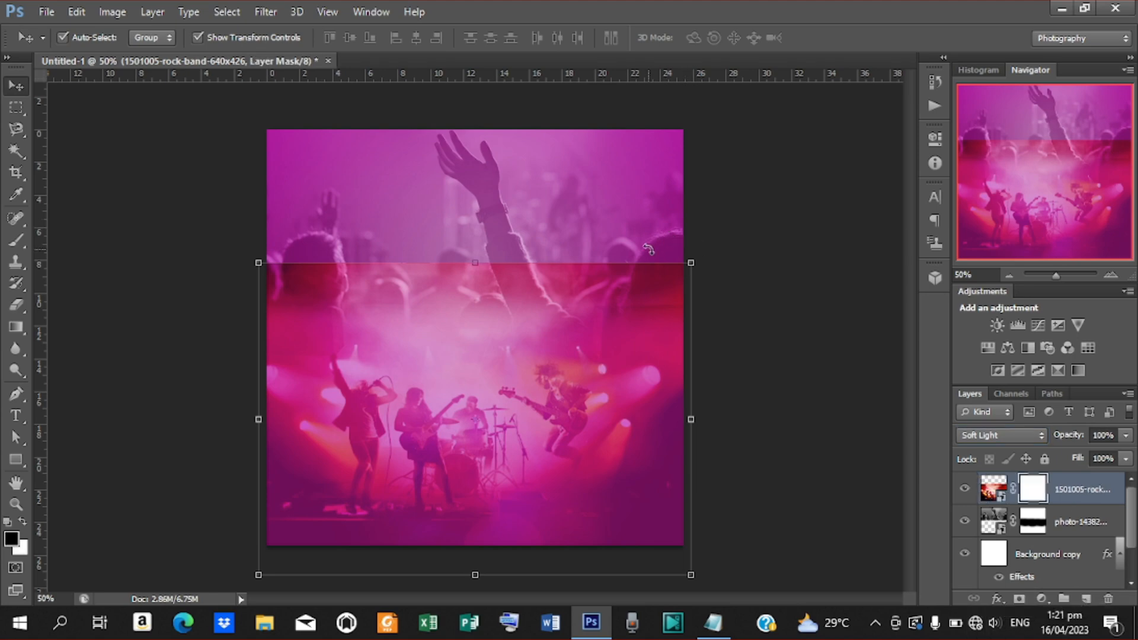
Step: Paint black on the mask along the rock band image's upper edge with a 500 px soft brush to blend it into the crowd
key("b")
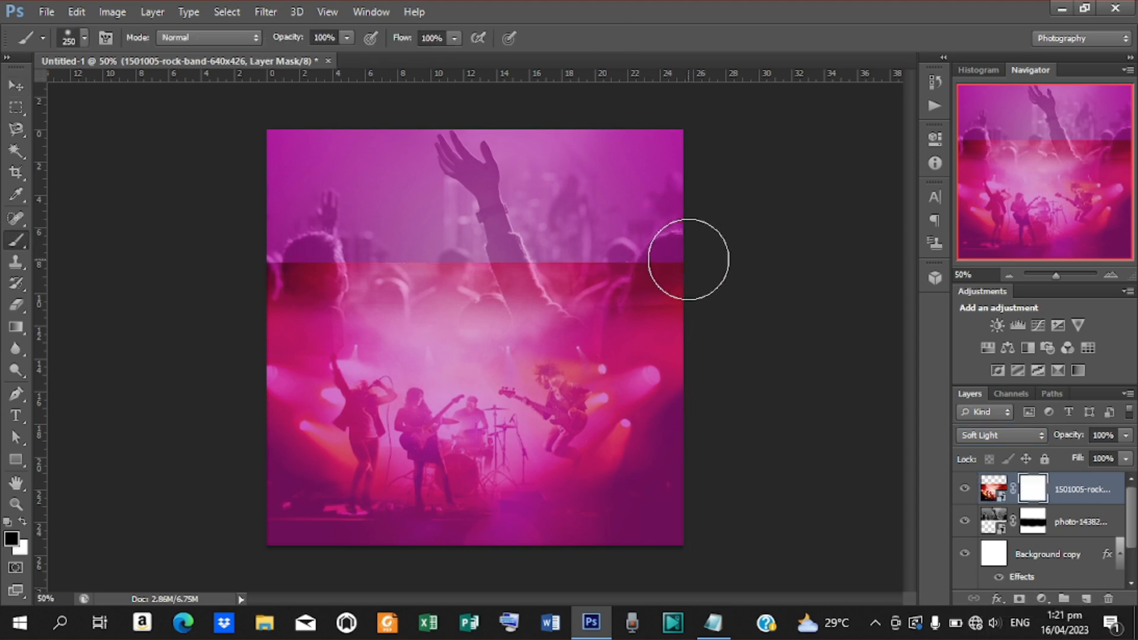
key("bracketright")
key("bracketright")
mouse_move(688, 259)
left_mouse_down()
mouse_move(730, 173)
mouse_move(706, 206)
mouse_move(535, 208)
mouse_move(707, 217)
mouse_move(459, 212)
mouse_move(548, 227)
mouse_move(329, 215)
mouse_move(445, 223)
mouse_move(253, 235)
mouse_move(312, 228)
mouse_move(253, 225)
mouse_move(495, 190)
mouse_move(766, 220)
mouse_move(714, 239)
left_mouse_up()
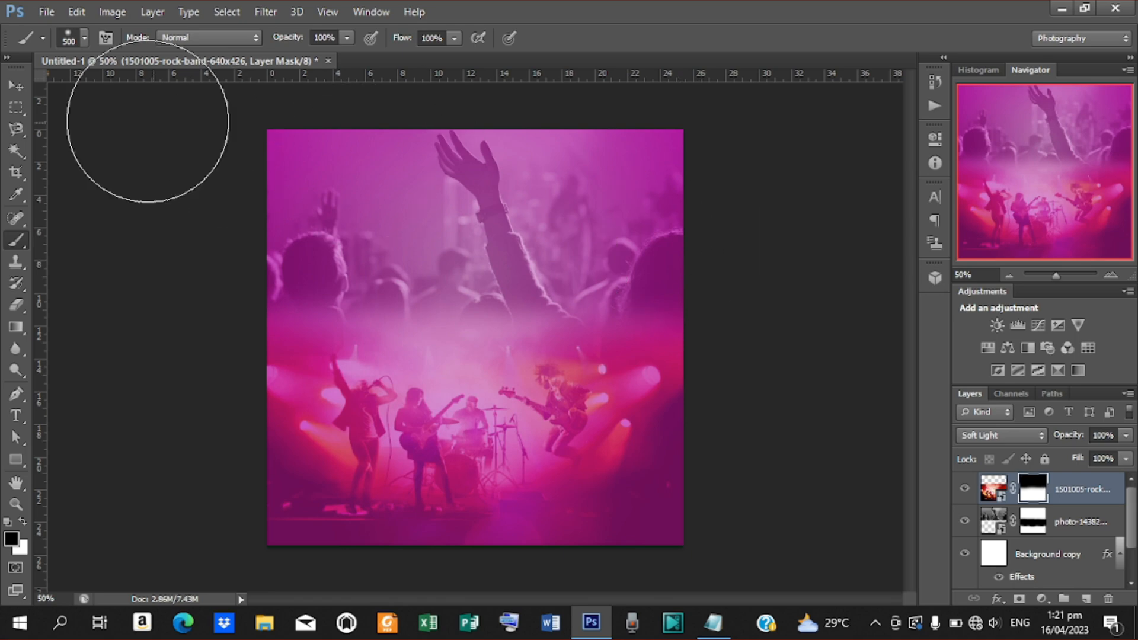
Step: Nudge the masked rock band image slightly upward on the canvas and deselect the layer
left_click(22, 87)
key("Up")
key("Up")
key("Up")
key("Up")
key("Up")
key("Up")
key("Up")
key("Up")
key("Up")
key("Up")
key("Up")
key("Up")
key("Up")
key("Up")
key("Up")
key("Up")
key("Up")
key("Up")
key("Up")
key("Up")
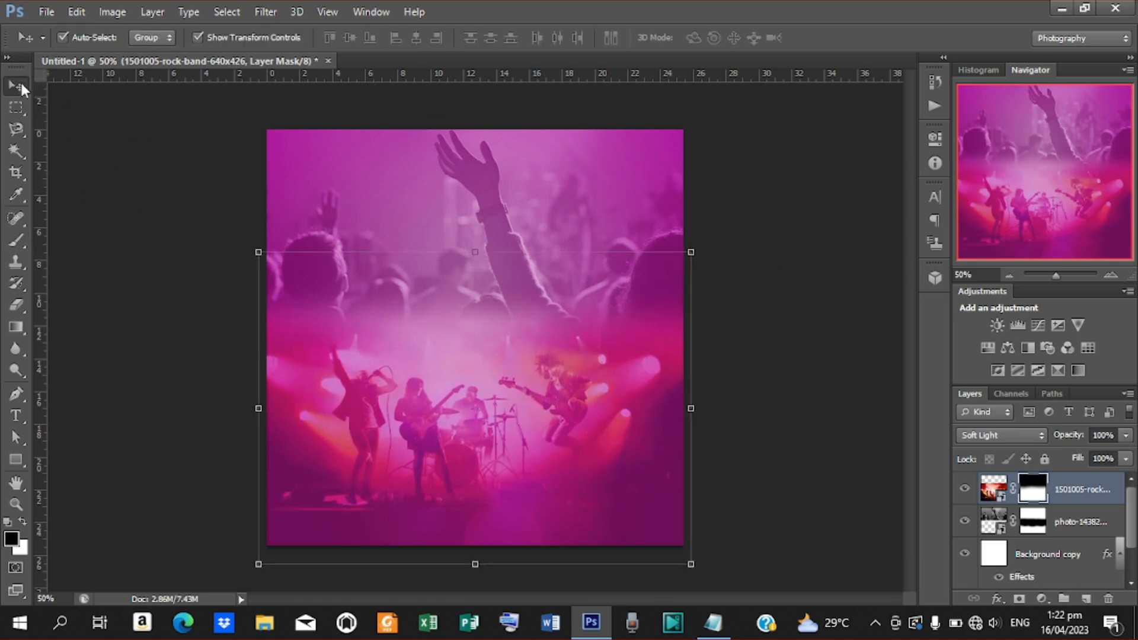
left_click(770, 266)
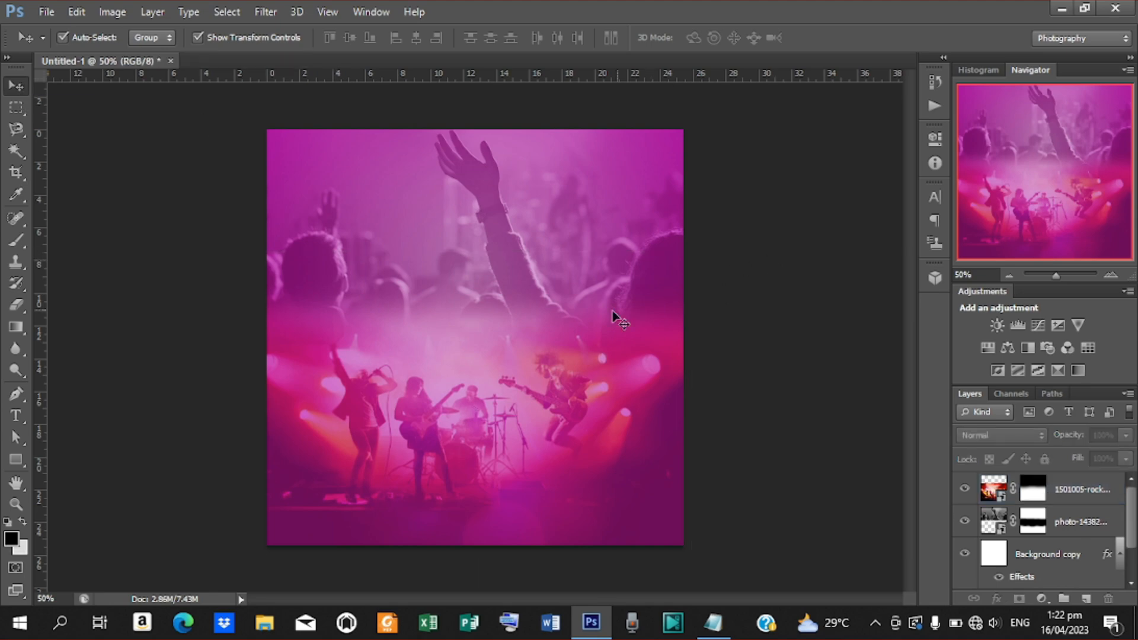
Step: Add a Gradient Map adjustment layer above the rock band layer
left_click(1059, 486)
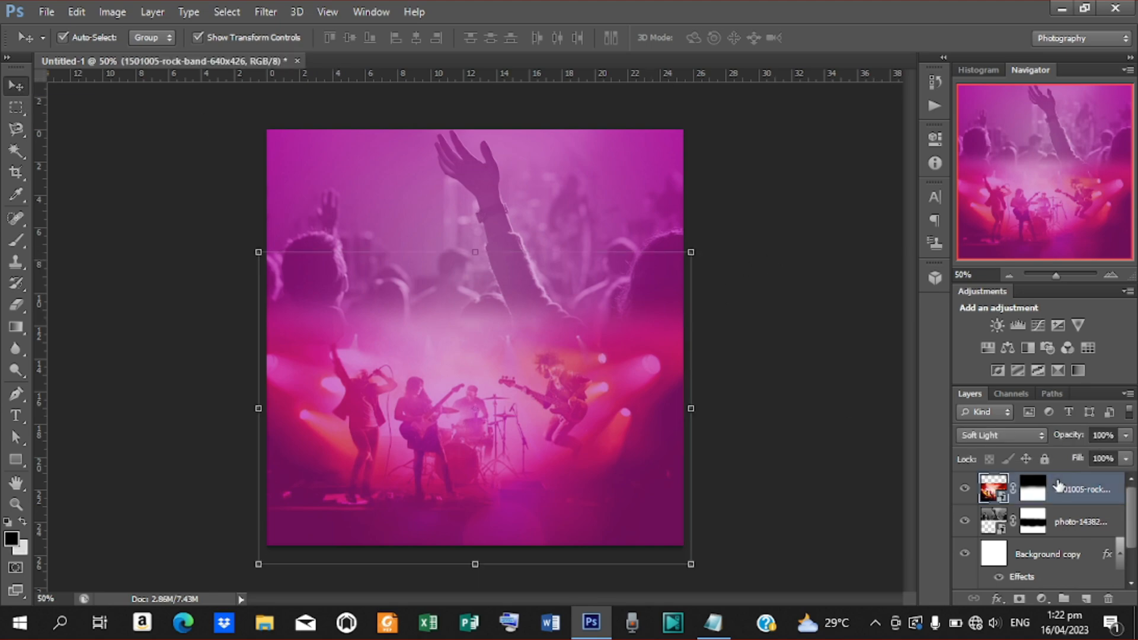
left_click(1041, 599)
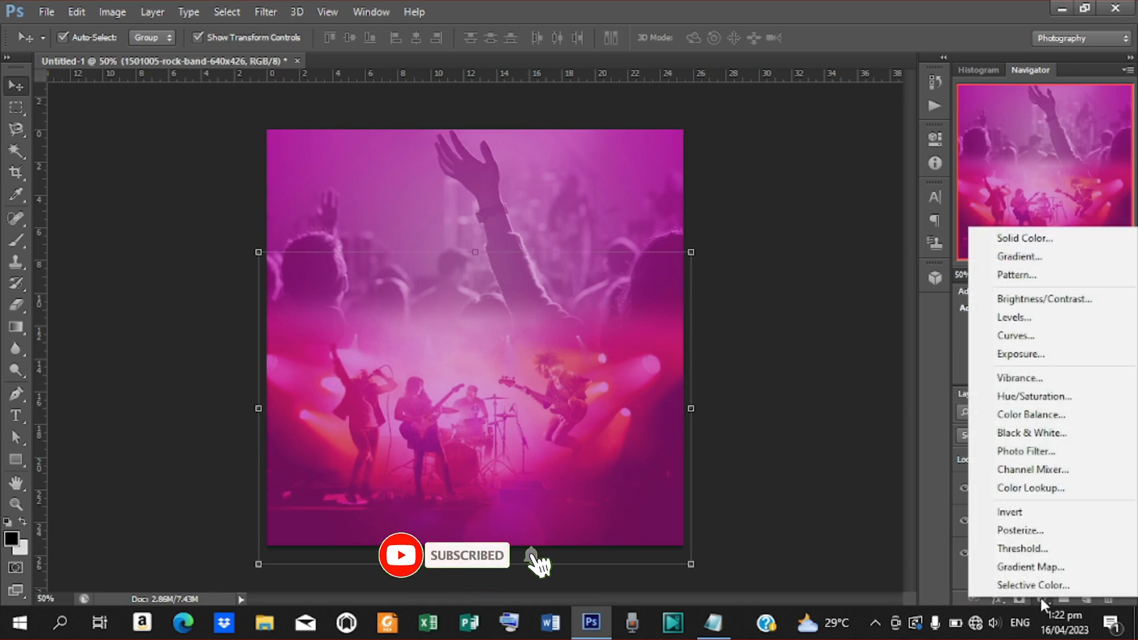
left_click(1044, 567)
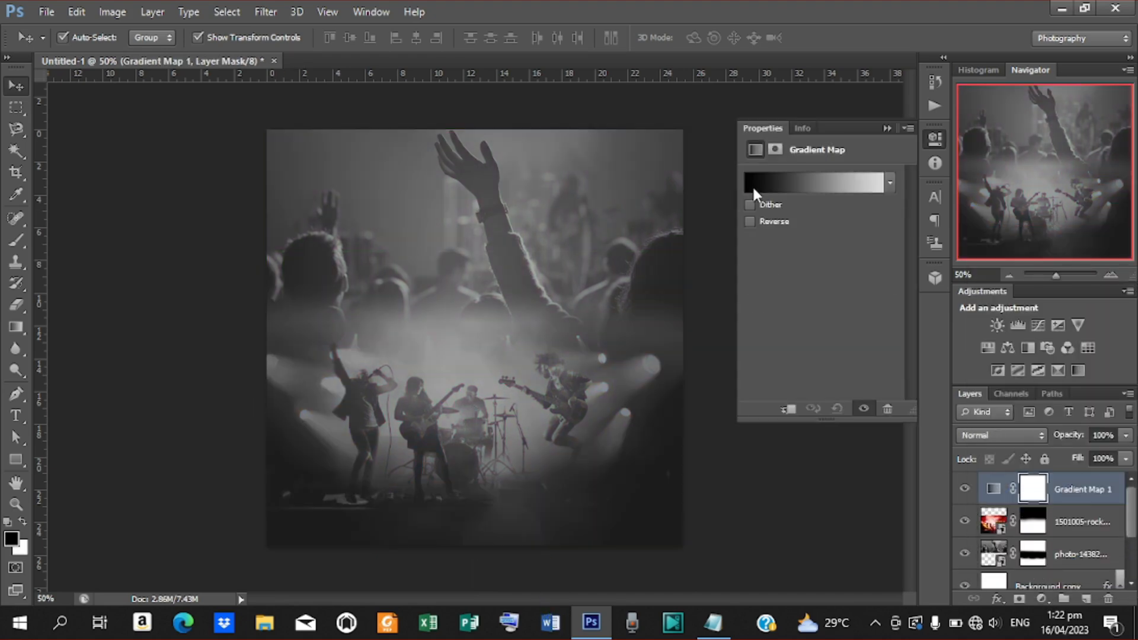
Step: Set the gradient map's color stop at 0% to f30541, copying the code from the Notepad notes
left_click(754, 188)
left_click(723, 363)
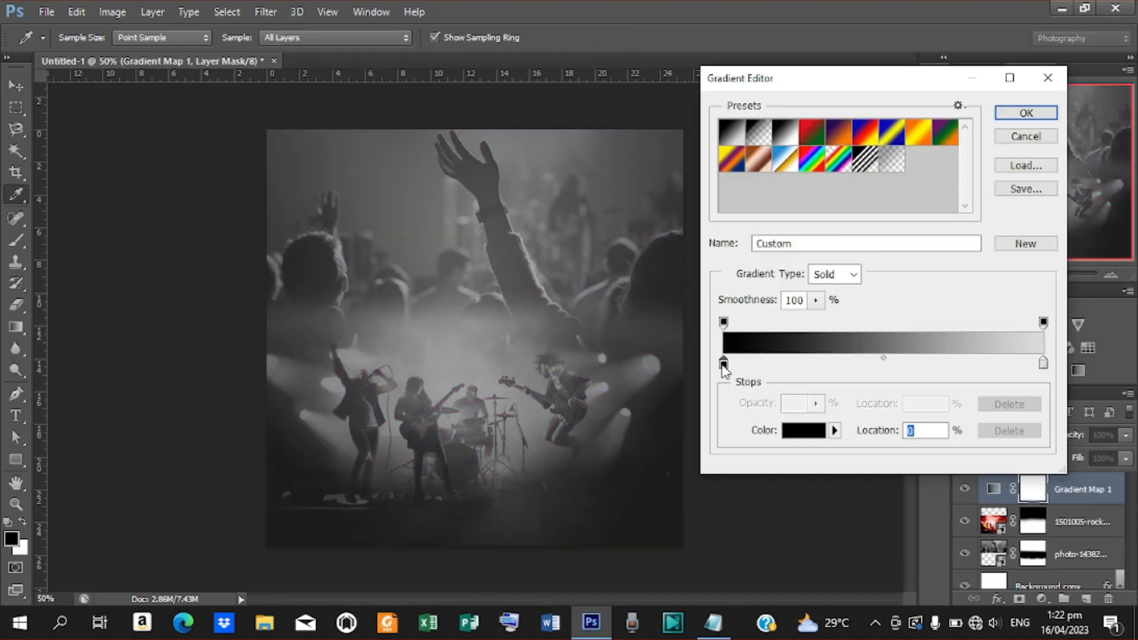
double_click(723, 364)
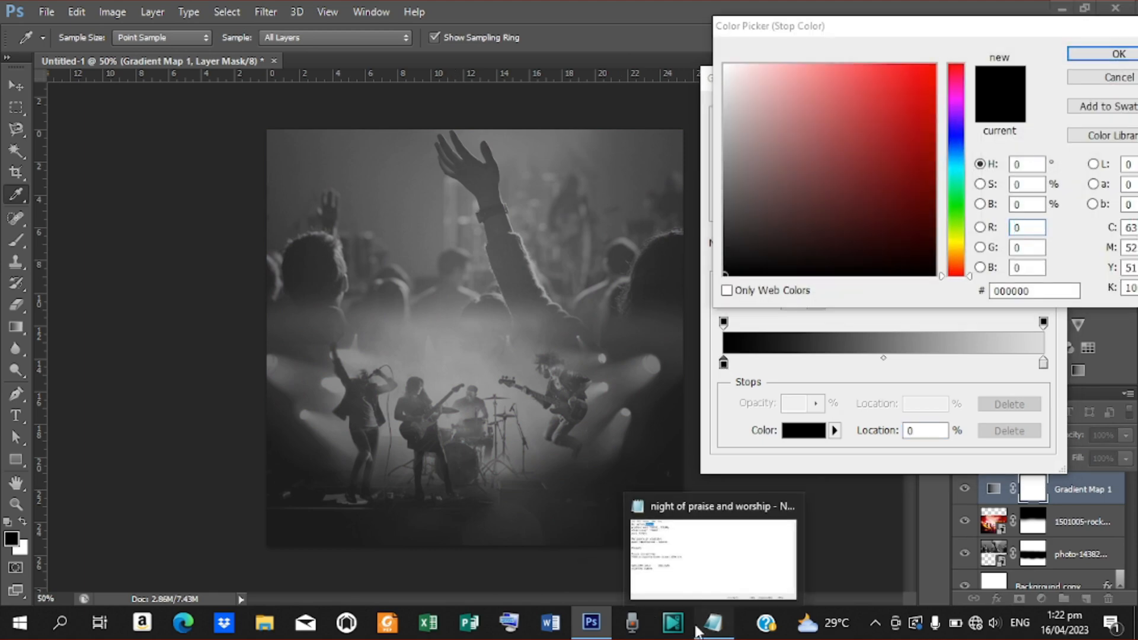
left_click(700, 632)
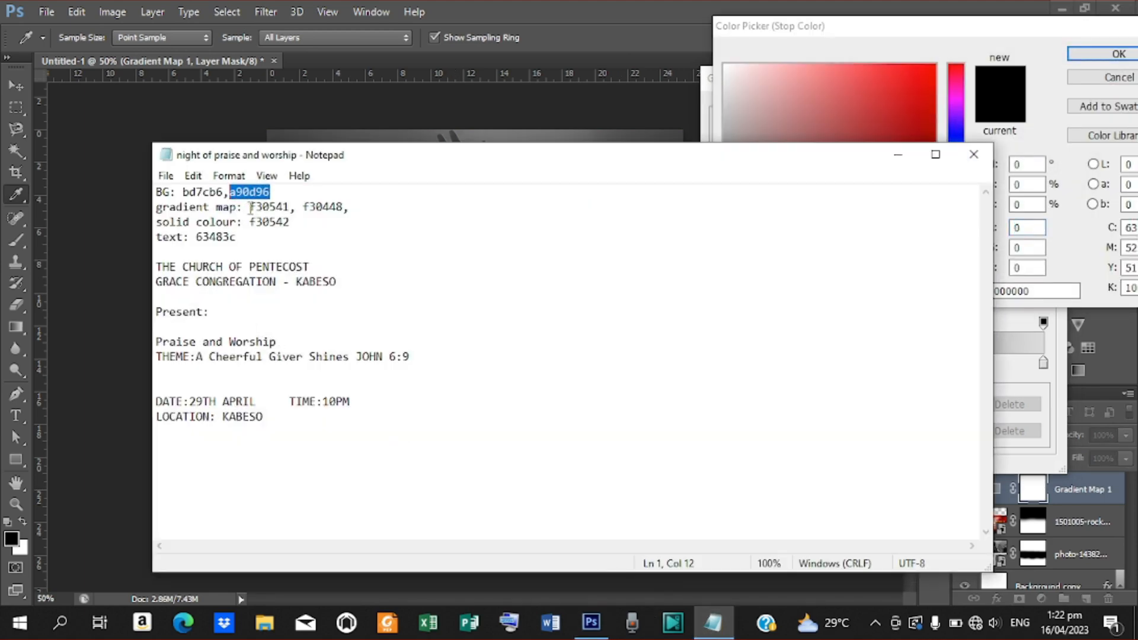
left_click_drag(251, 207, 290, 207)
key("ctrl+c")
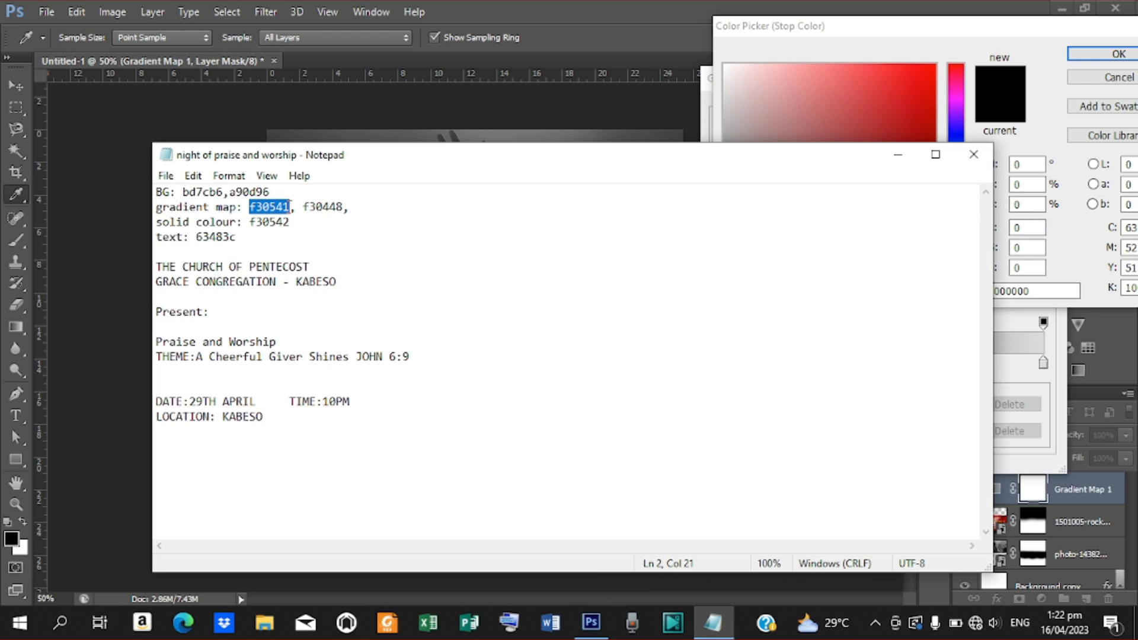
left_click(900, 157)
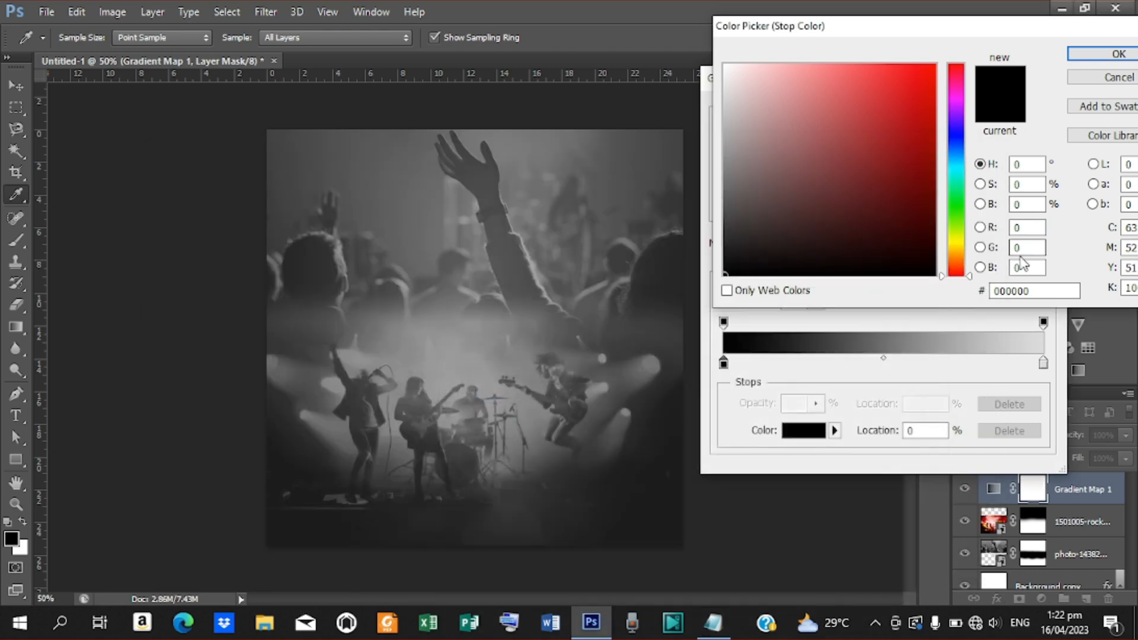
left_click_drag(1061, 291, 960, 294)
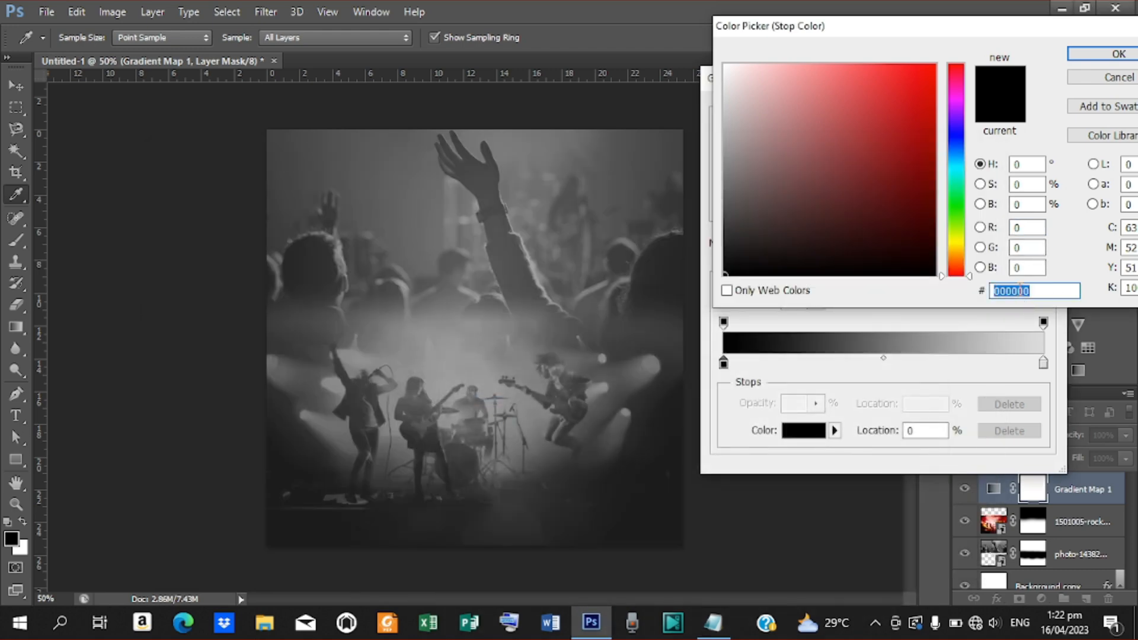
key("ctrl+v")
left_click(1114, 54)
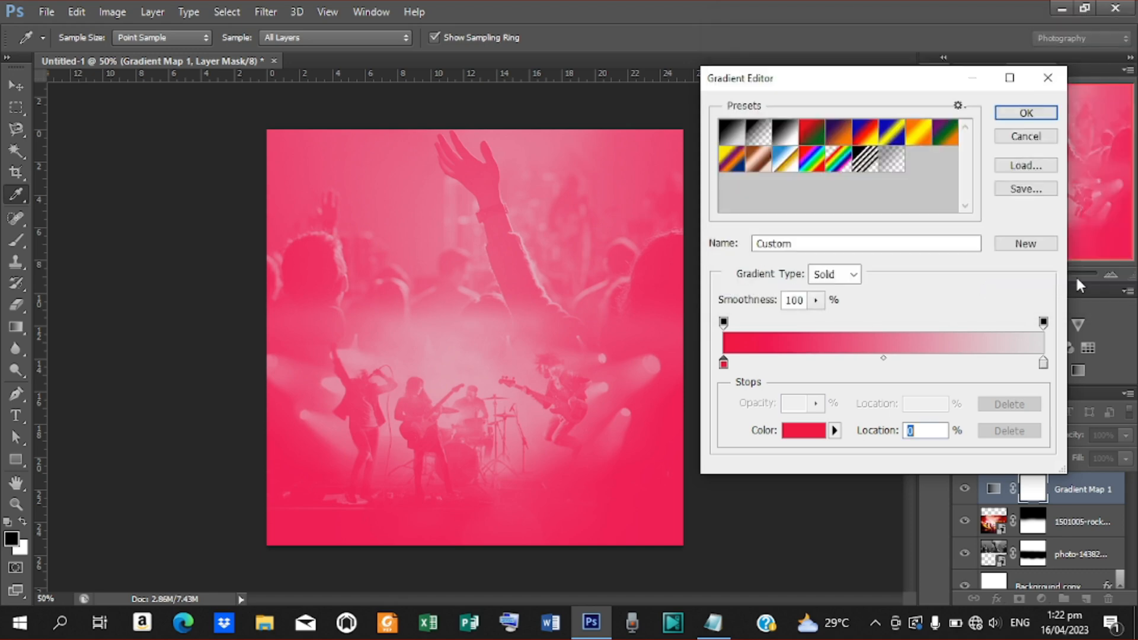
Step: Set the gradient map's color stop at 100% to f30448 from the Notepad notes and accept the gradient
double_click(1043, 364)
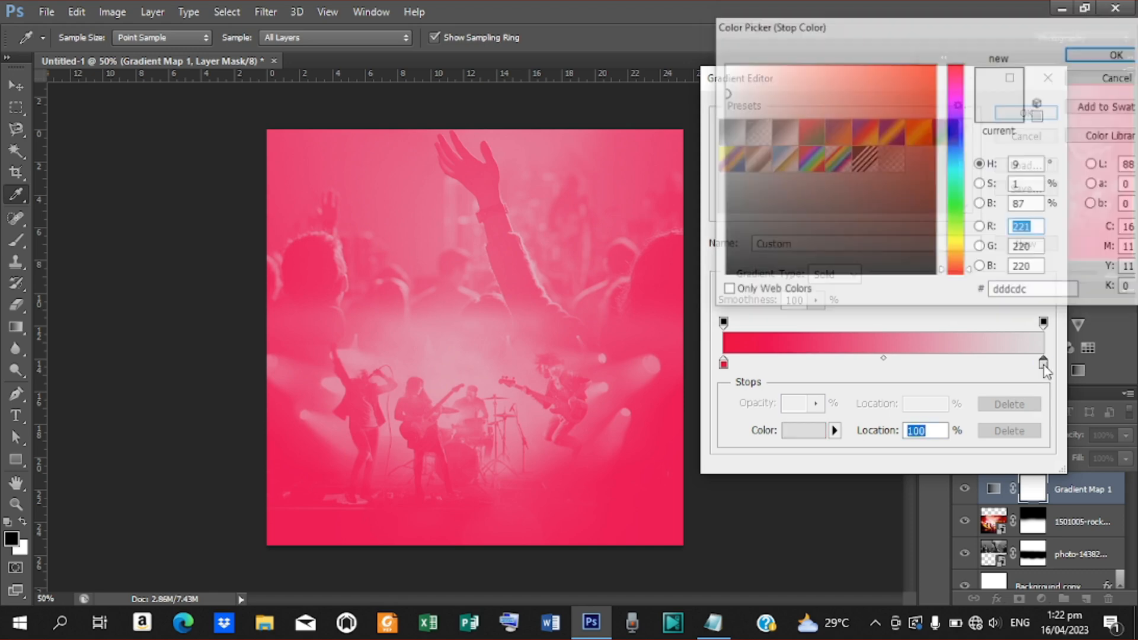
left_click(727, 630)
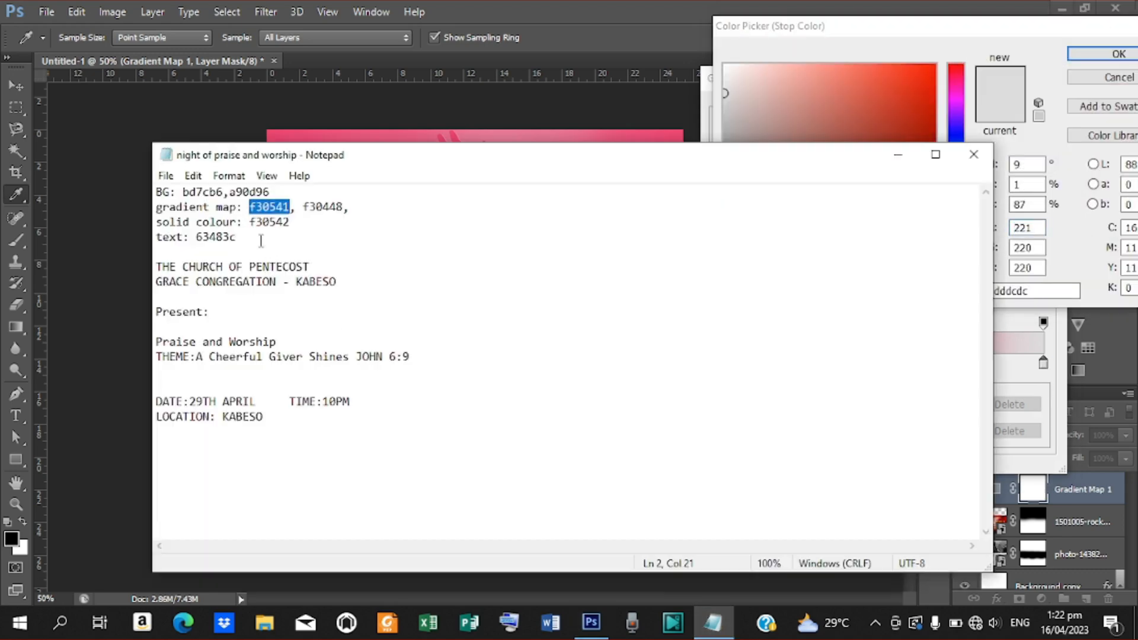
left_click_drag(304, 207, 344, 204)
key("ctrl+c")
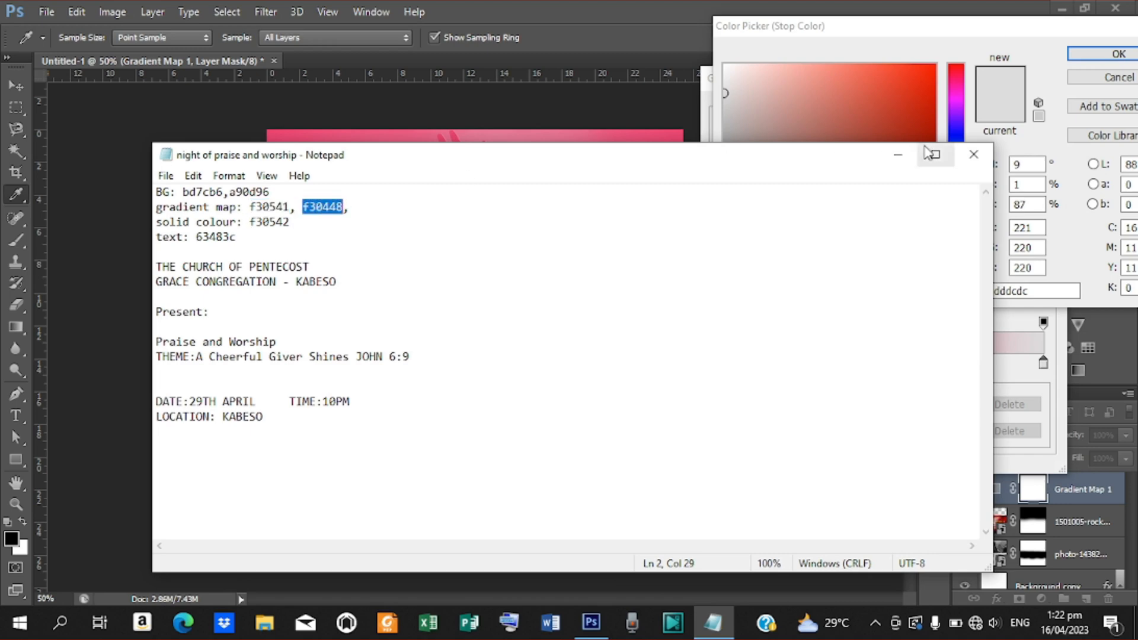
left_click(895, 154)
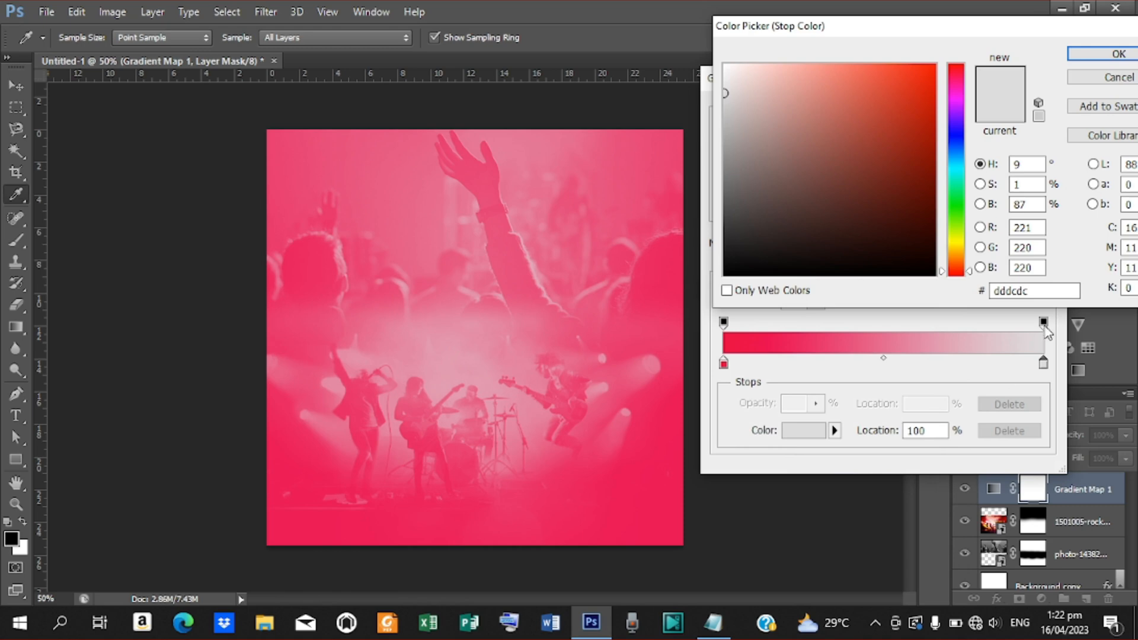
left_click_drag(1064, 290, 894, 286)
key("ctrl+v")
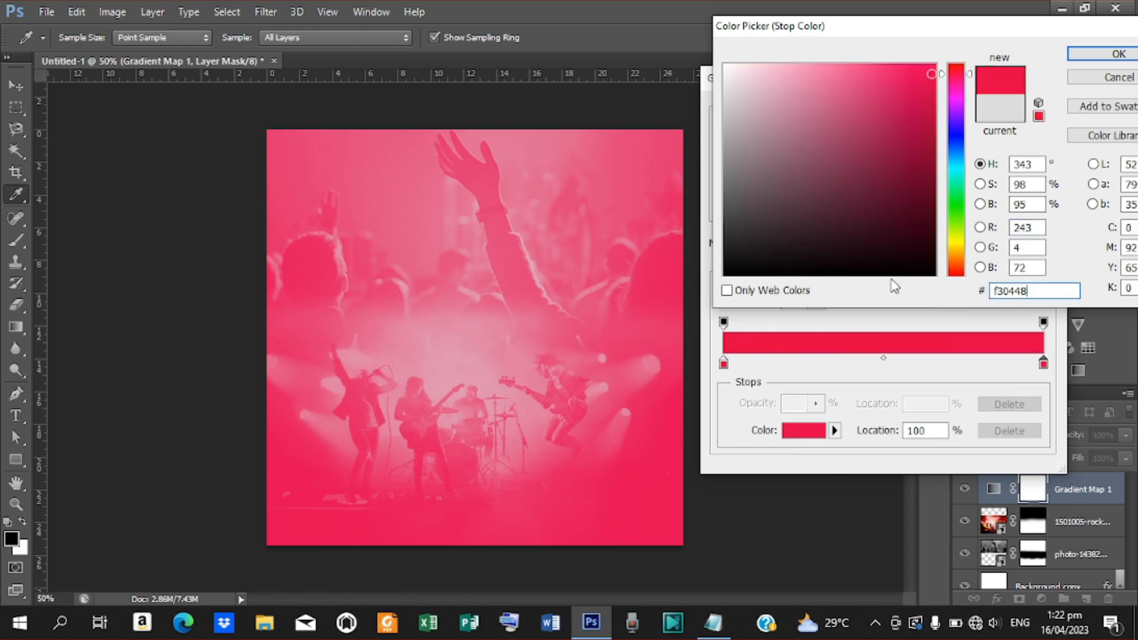
left_click(1118, 54)
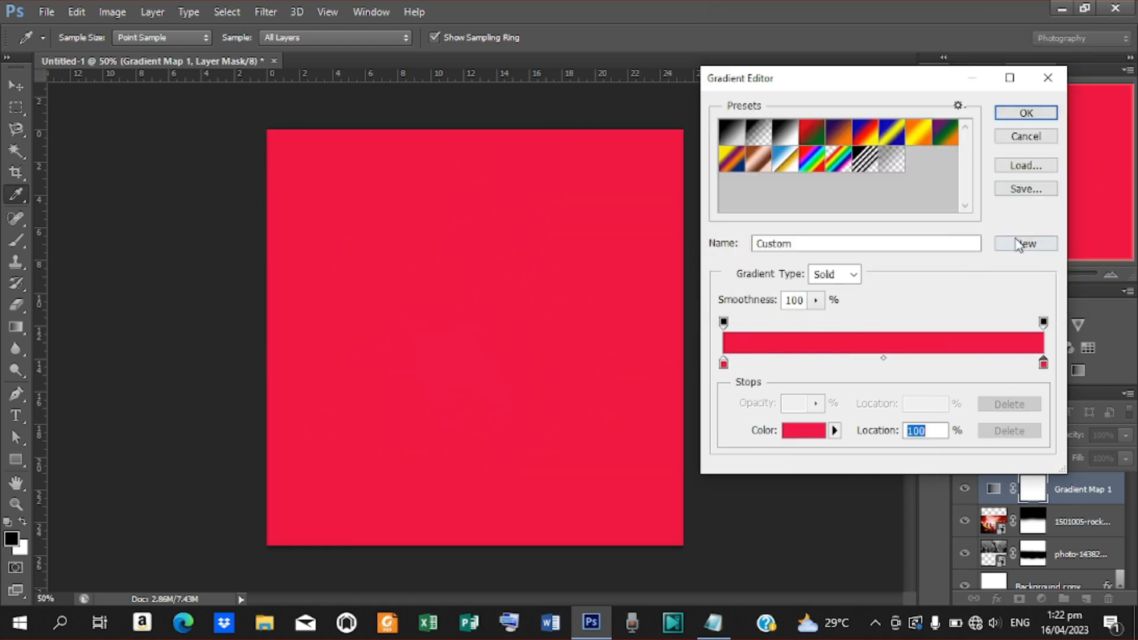
left_click(1015, 112)
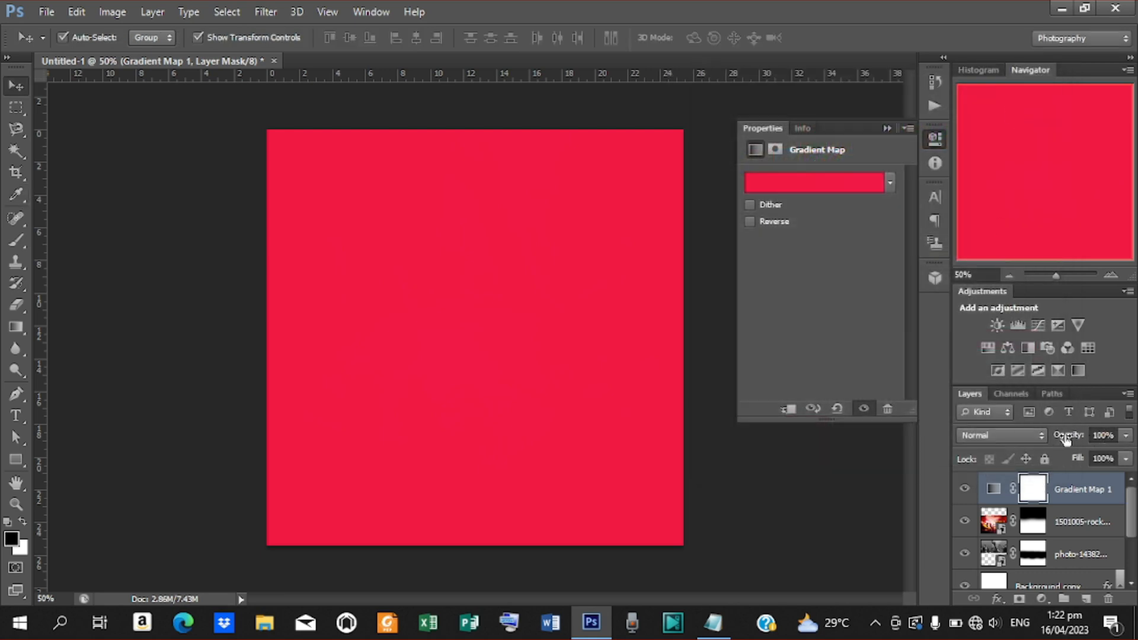
Step: Lower the Gradient Map layer's opacity to 15% and compare the artwork with the adjustment hidden and shown
left_click_drag(1080, 439, 1011, 439)
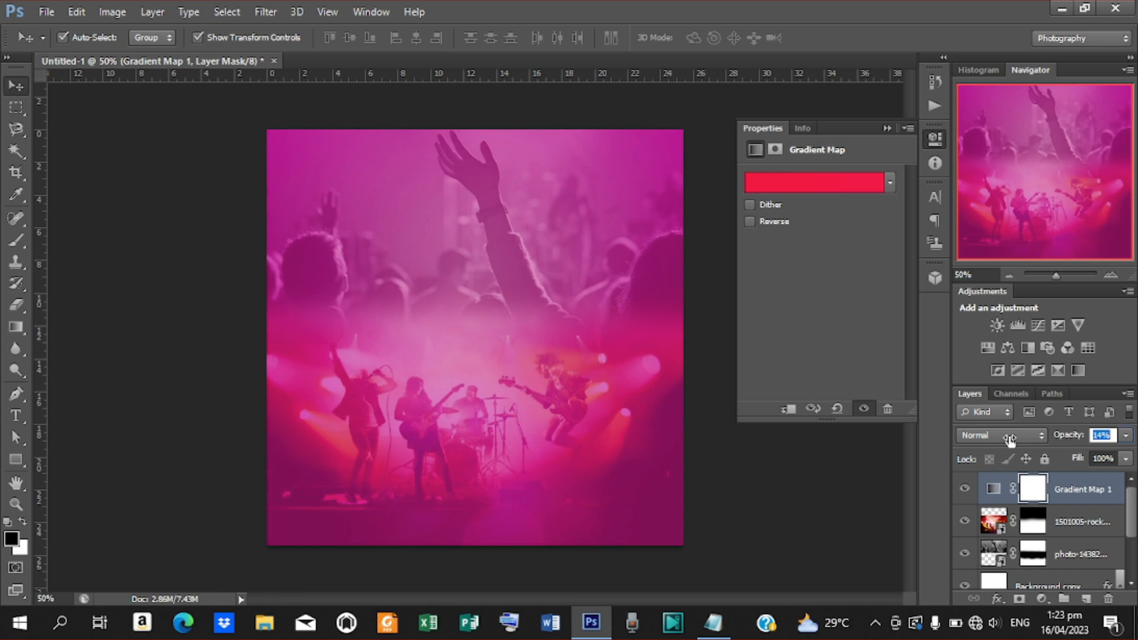
left_click(1100, 435)
key("BackSpace")
type("5")
left_click(765, 518)
left_click(883, 129)
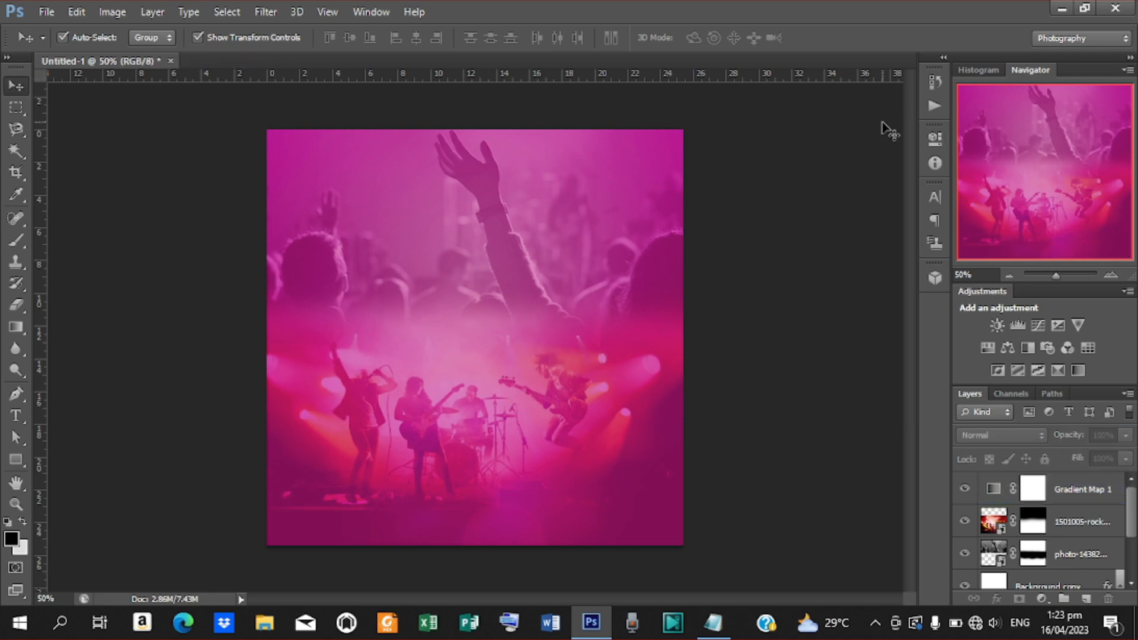
left_click(965, 490)
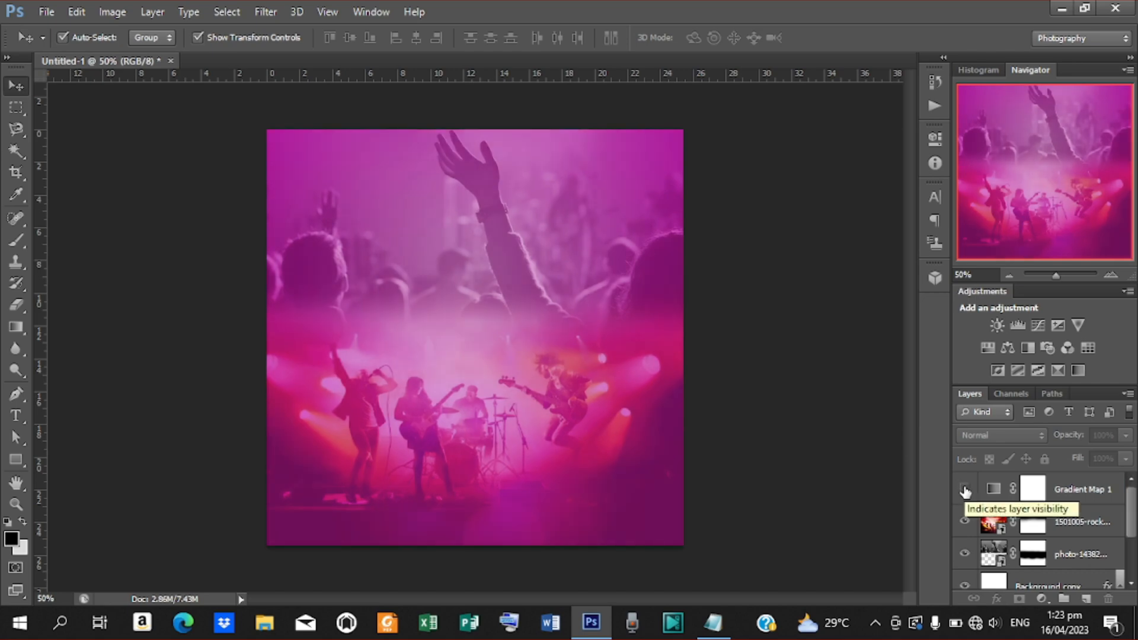
left_click(965, 491)
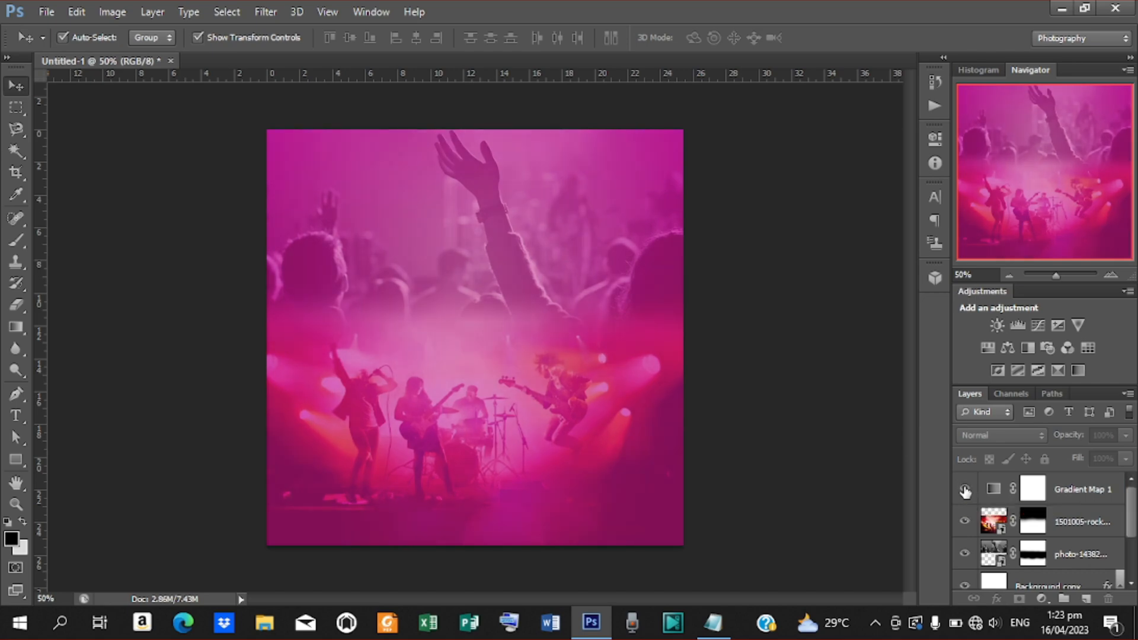
Step: Group all layers from Gradient Map 1 down to Background copy, leaving the locked Background layer out
left_click(1061, 492)
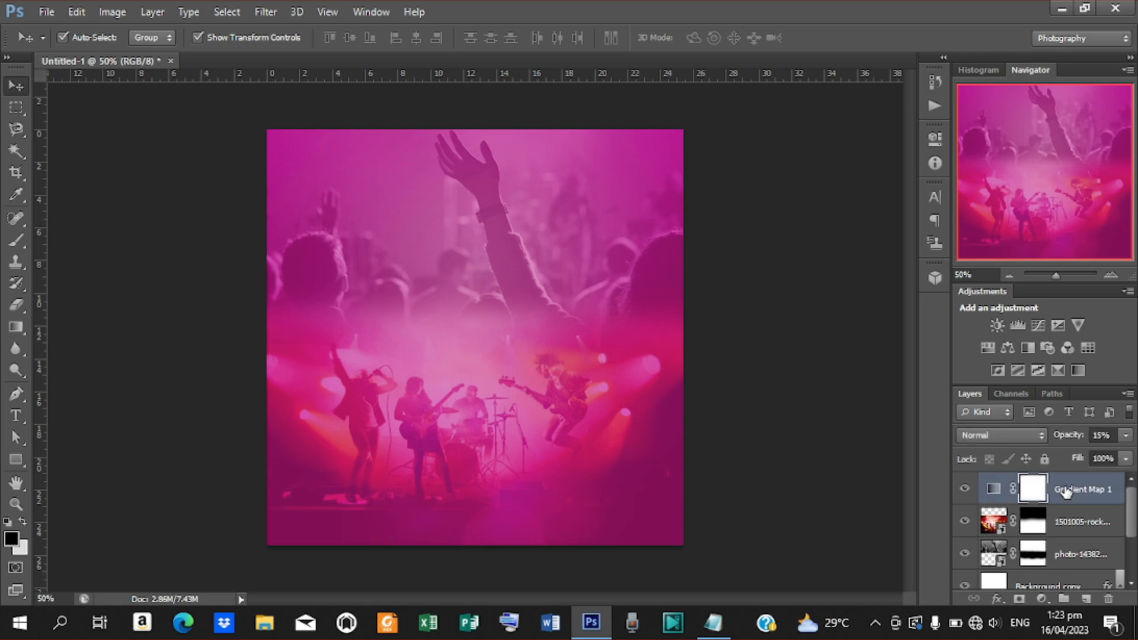
scroll(1135, 507, "down", 2)
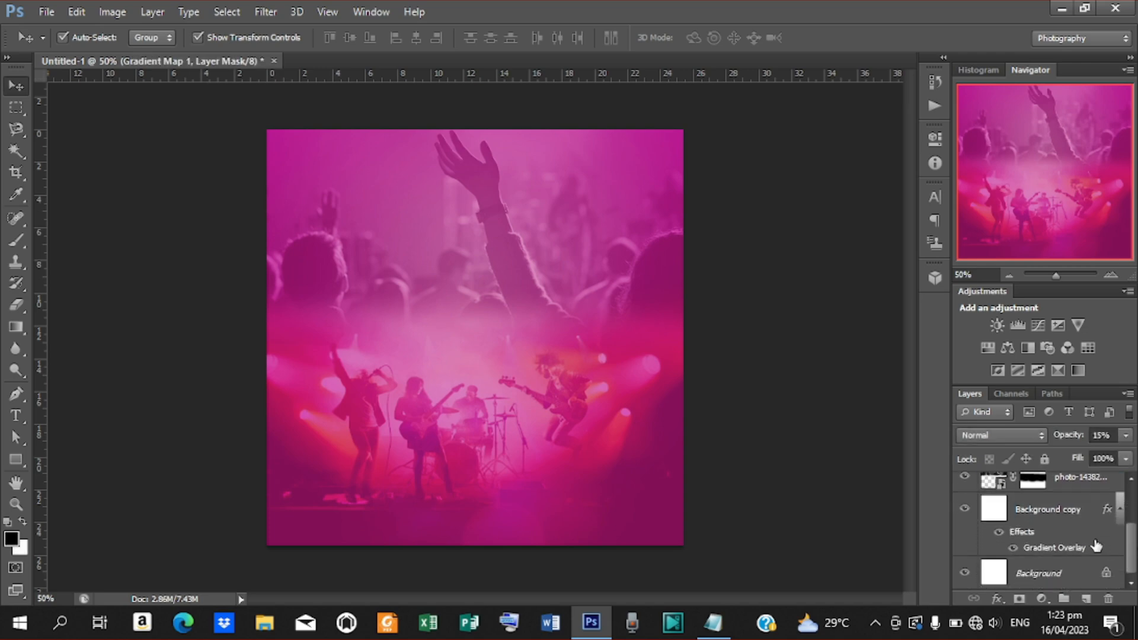
left_click(1058, 509, "shift")
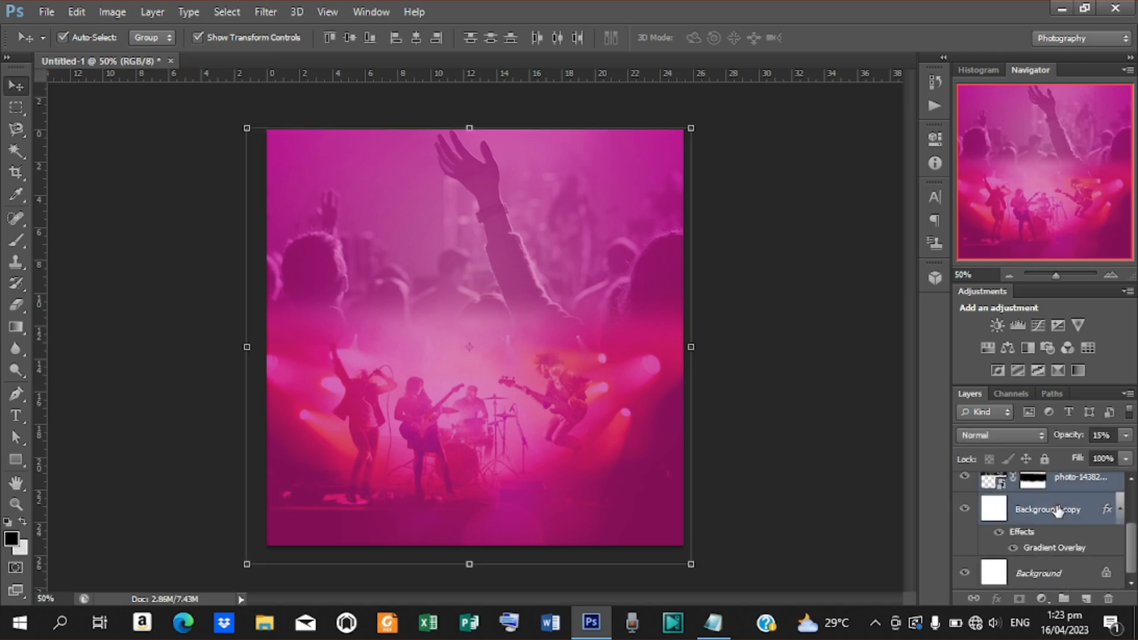
key("ctrl+g")
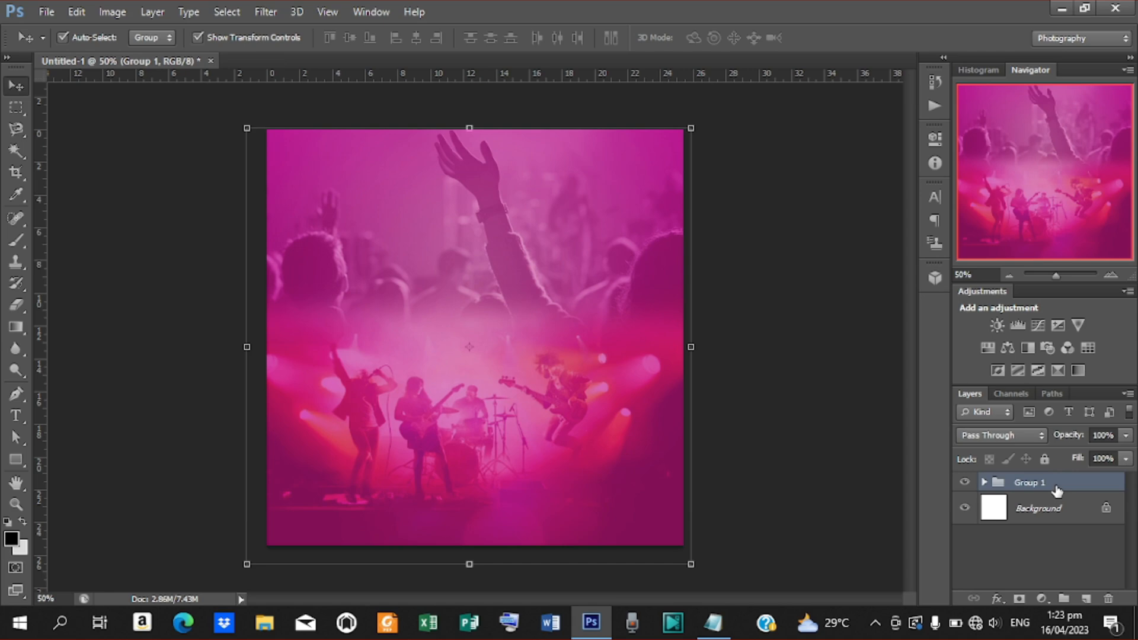
Step: Rename the new layer group as background and deselect it
double_click(1046, 487)
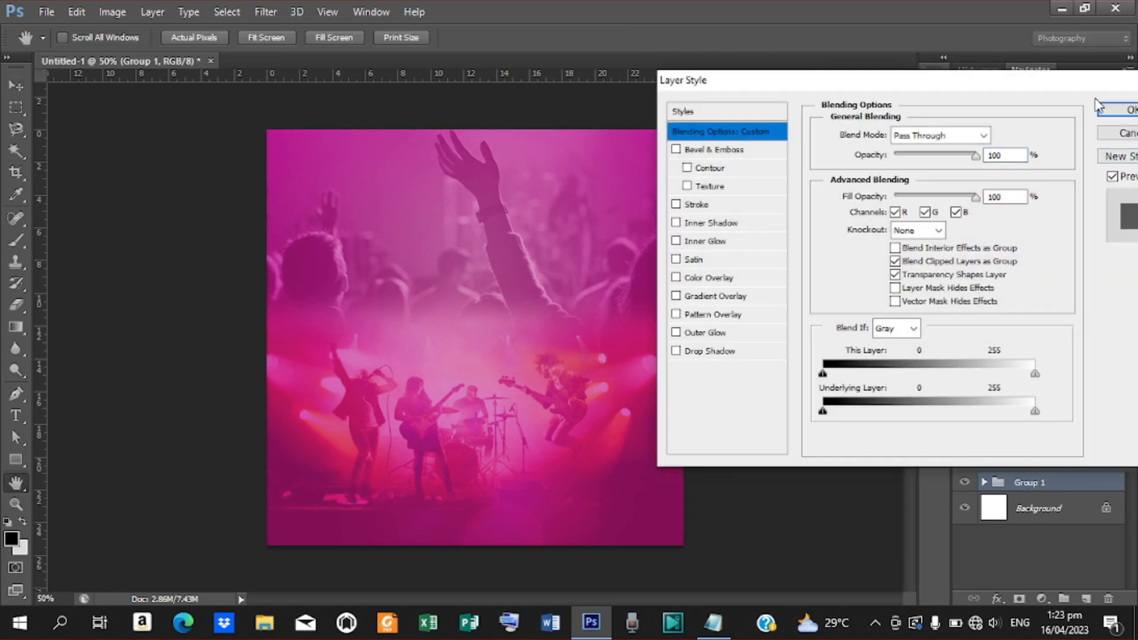
left_click(1114, 134)
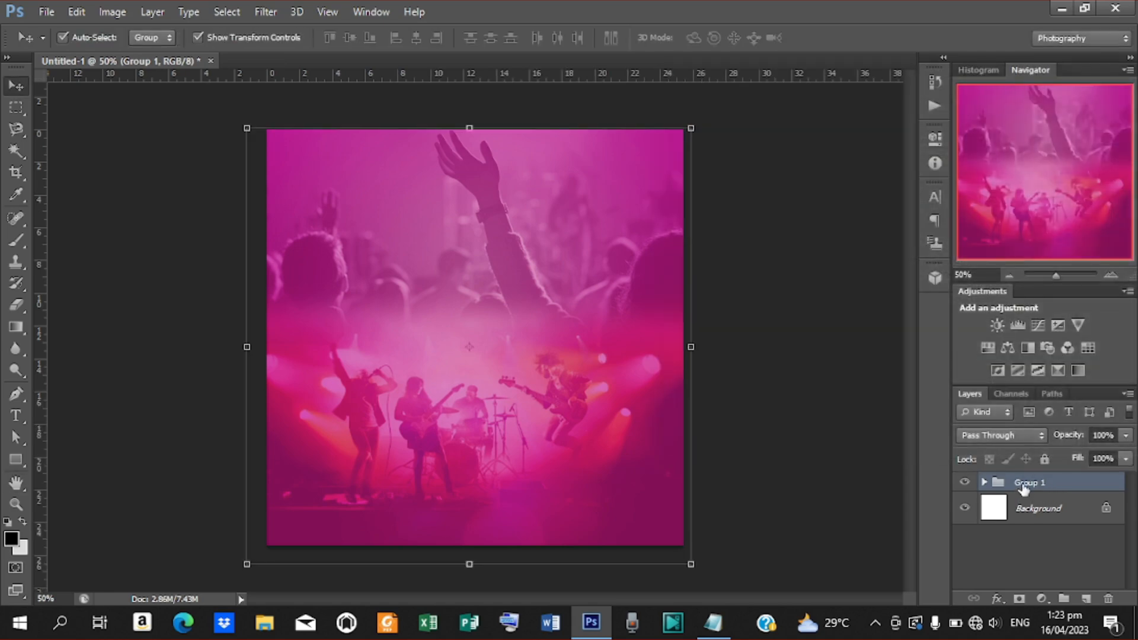
double_click(1026, 483)
type("background")
key("Return")
left_click(814, 280)
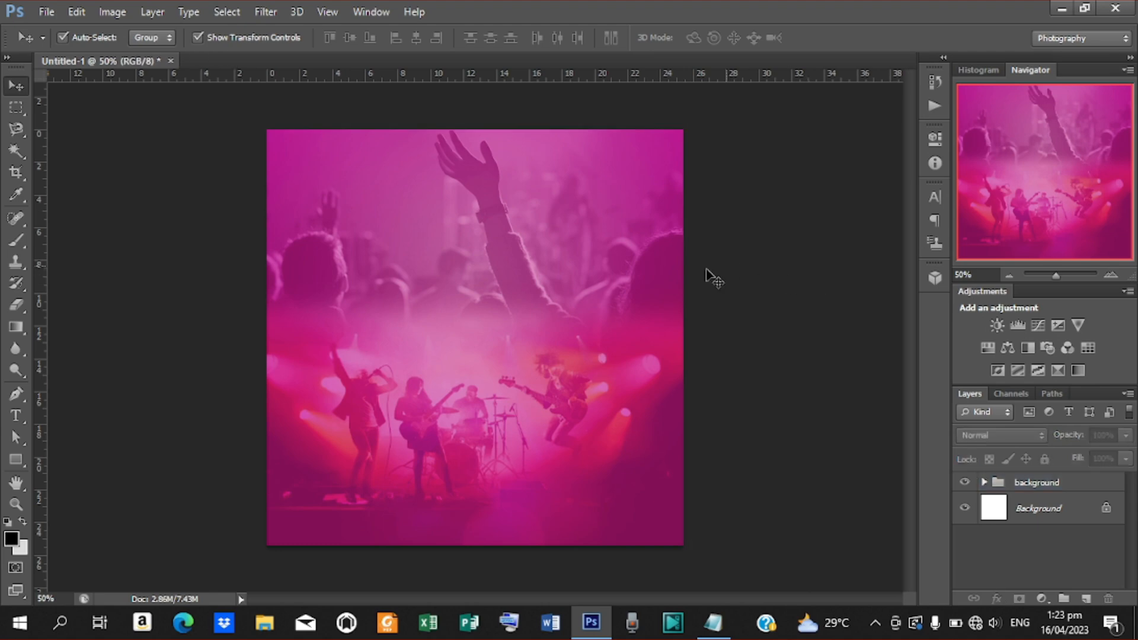
Step: Place the Untitled-1-removebg-preview cutout above the background group, scaled to about 86%
left_click(1041, 484)
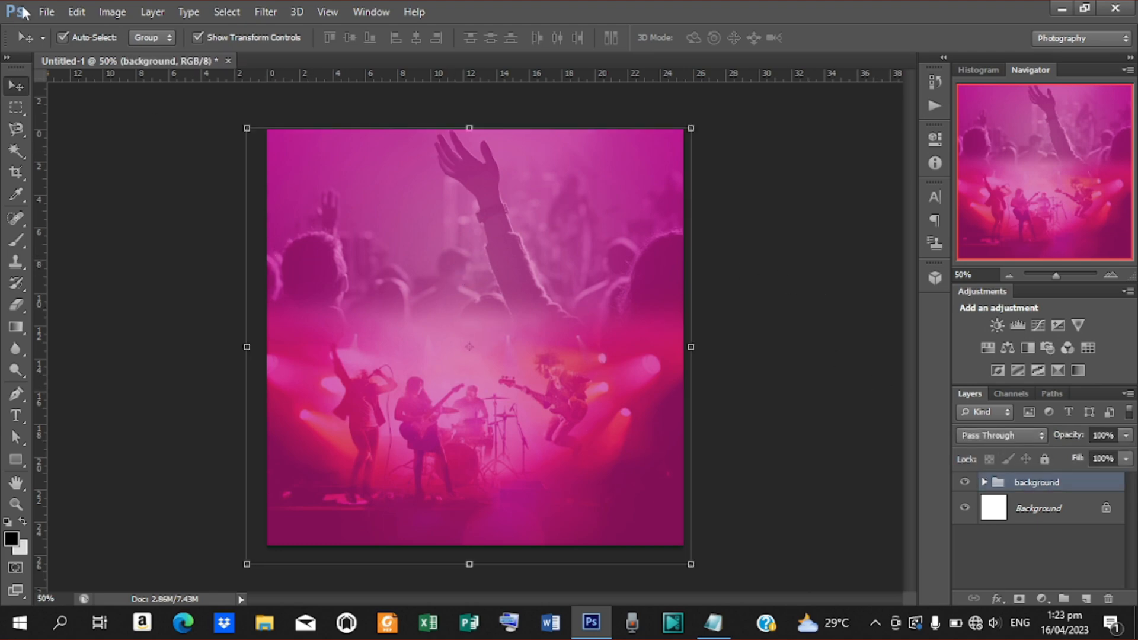
left_click(47, 12)
left_click(120, 284)
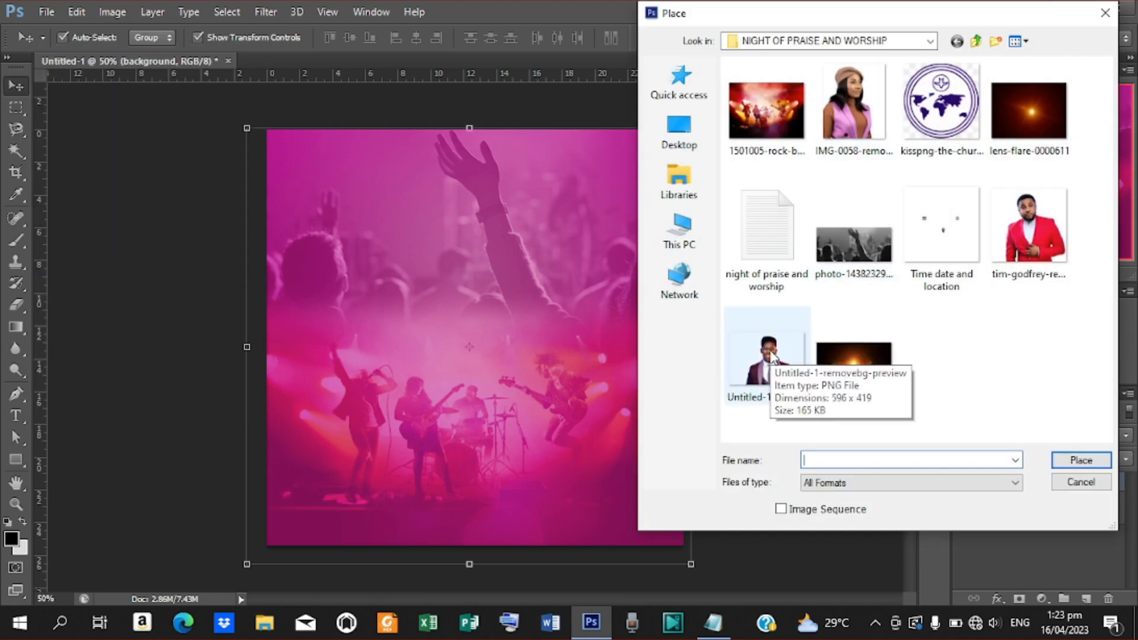
left_click(779, 354)
left_click(1082, 462)
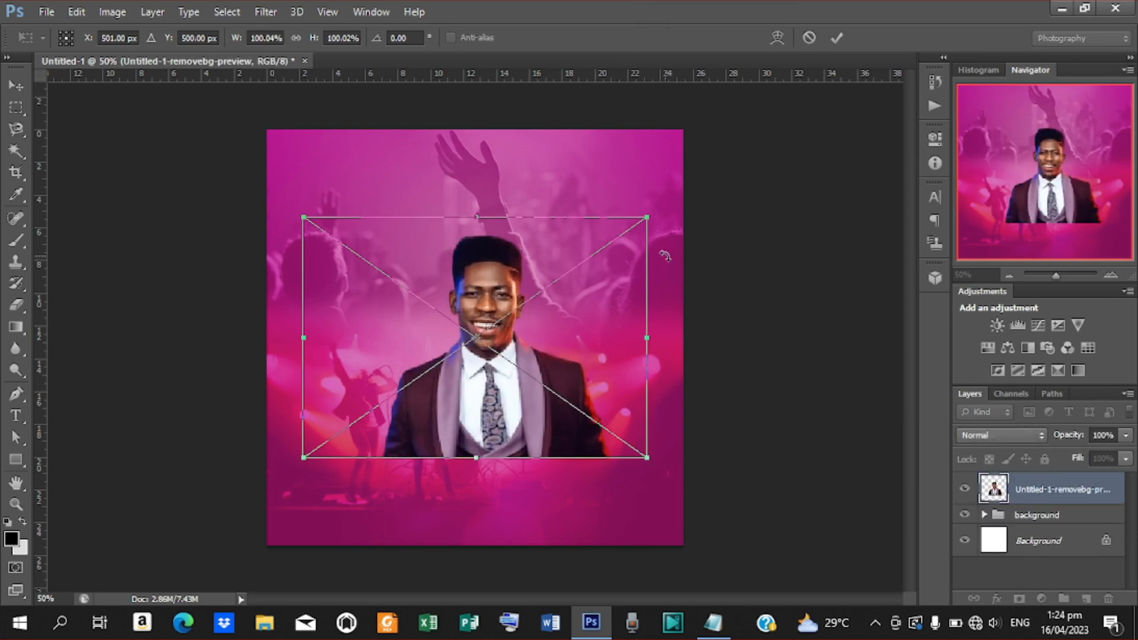
left_click_drag(651, 211, 623, 233)
left_click(836, 38)
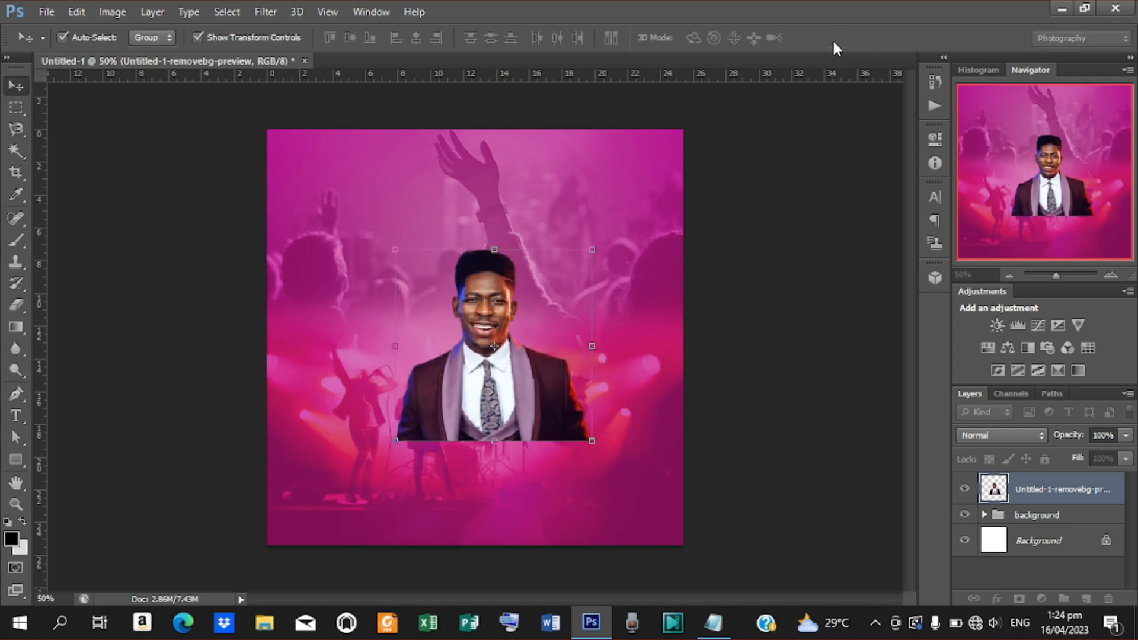
Step: Center the placed cutout of the man in the dark suit horizontally on the canvas
key("ctrl+a")
left_click(418, 38)
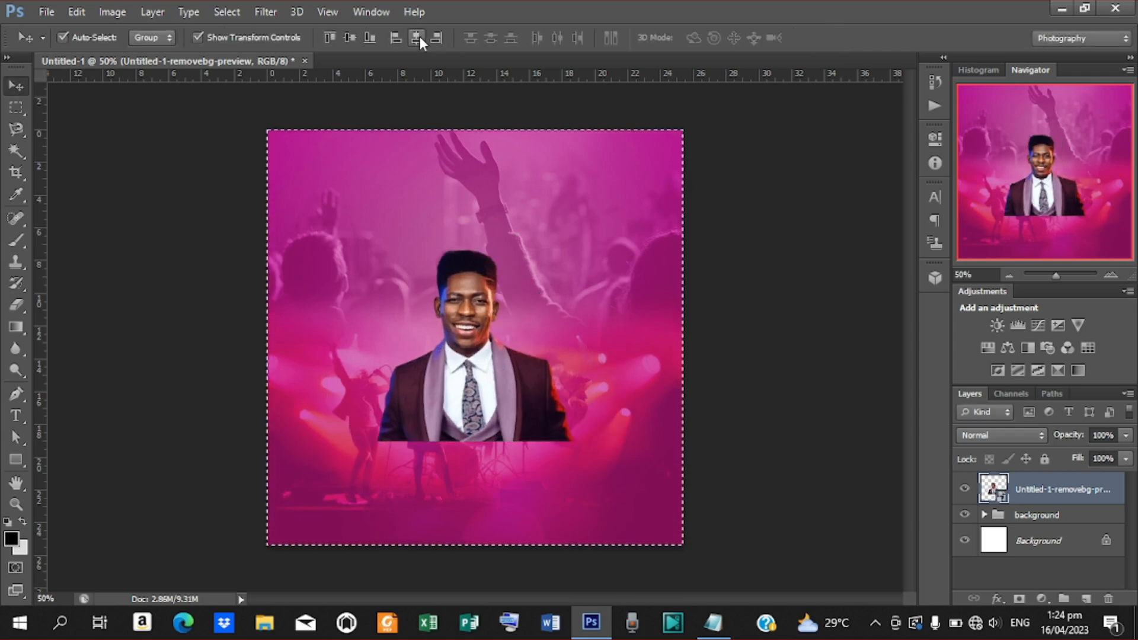
key("ctrl+d")
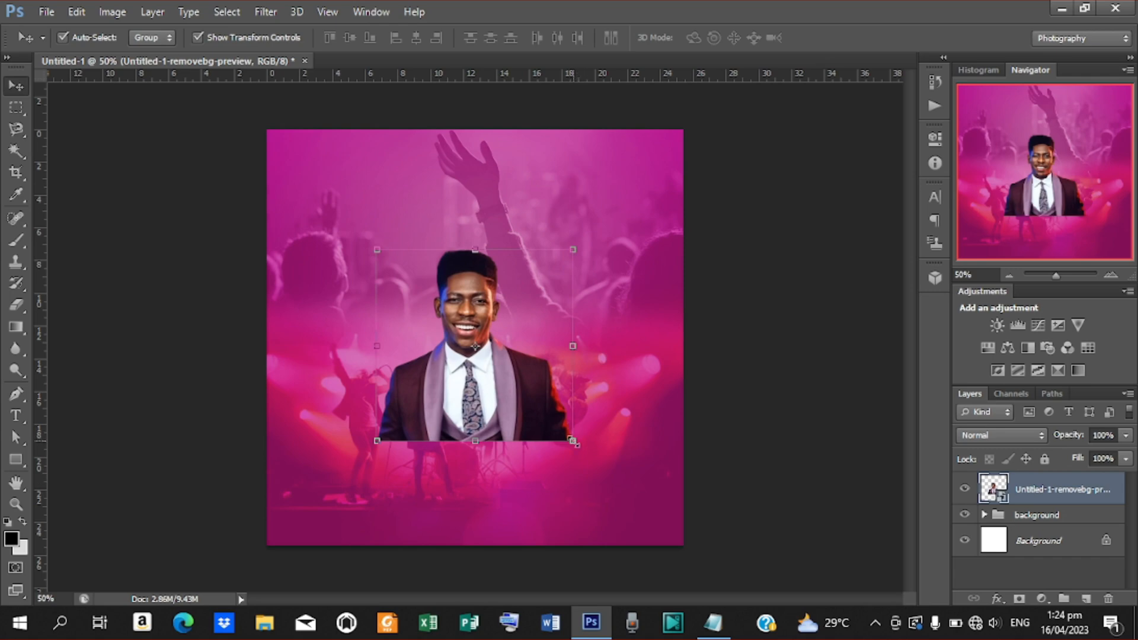
left_click_drag(574, 441, 582, 450)
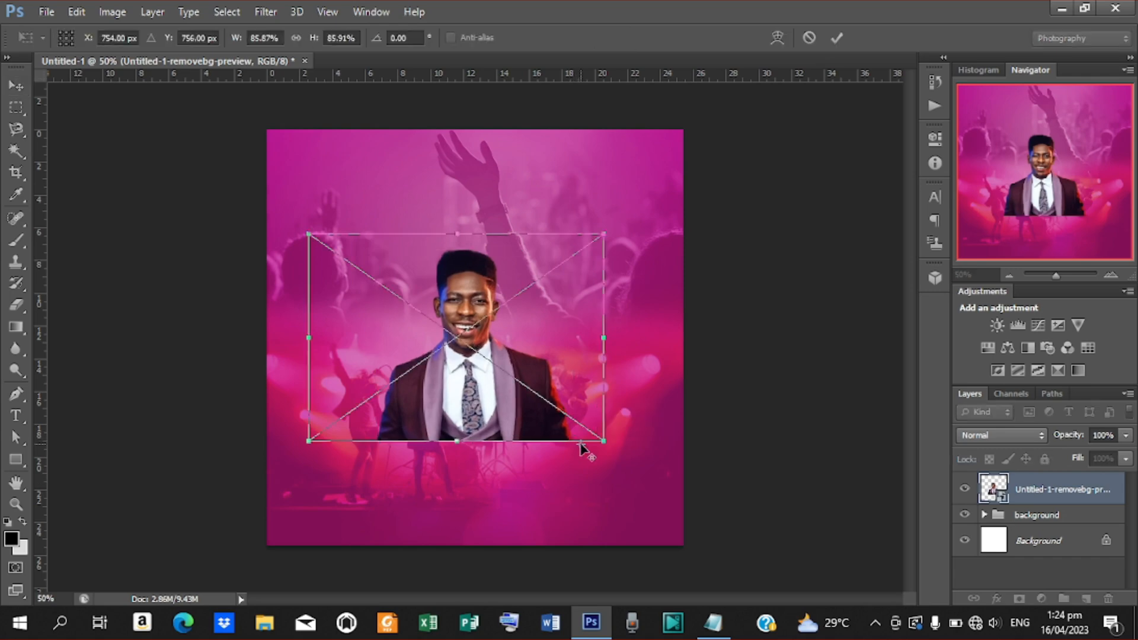
key("Escape")
Step: Place the tim-godfrey-removebg-preview cutout scaled down beside the dark-suited man's right edge, and stack its layer beneath the first cutout
left_click(54, 12)
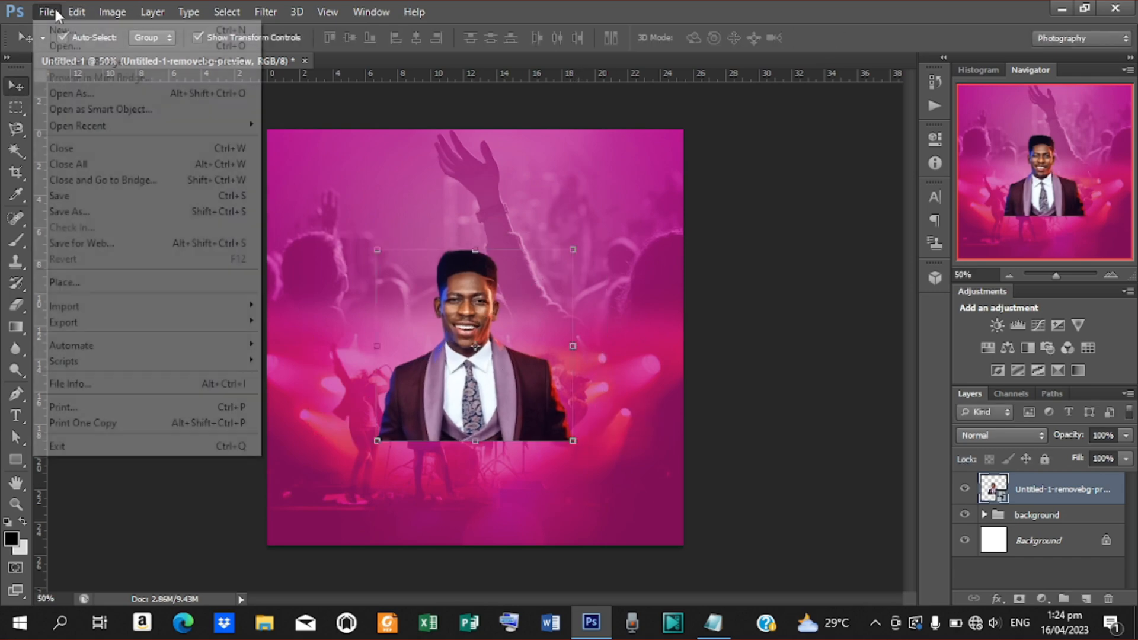
left_click(83, 281)
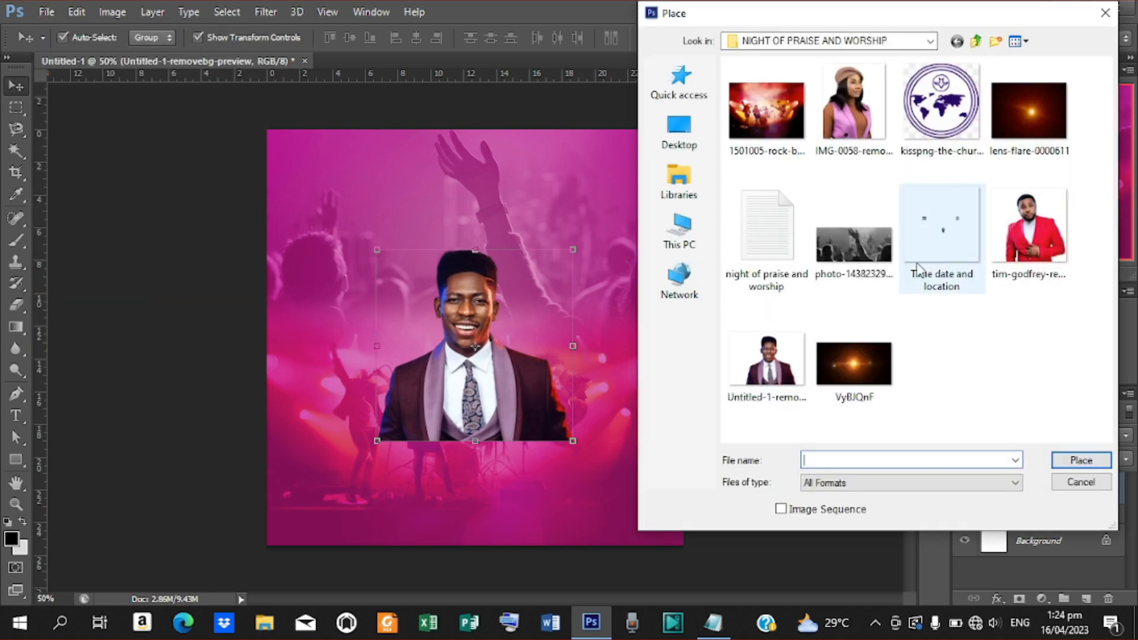
left_click(1027, 228)
left_click(1080, 460)
left_click_drag(523, 341, 622, 319)
left_click_drag(721, 173, 682, 211)
left_click_drag(632, 312, 630, 334)
key("Return")
left_click_drag(1045, 491, 1049, 539)
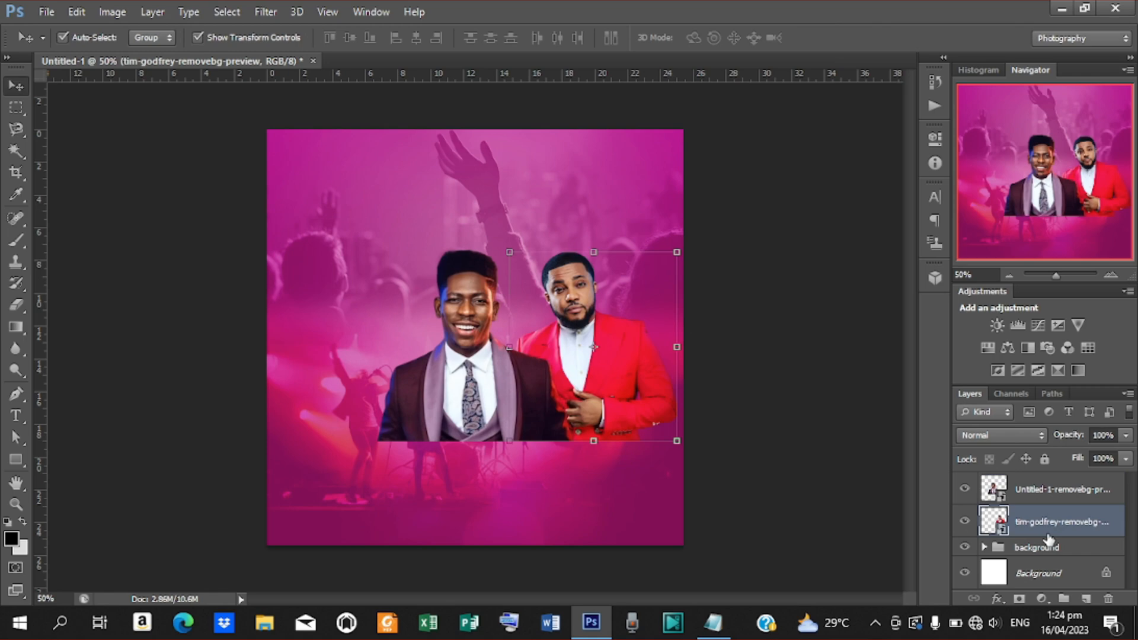
Step: Scale the red-suited man's cutout to about 66% and shift it closer to the dark-suited man, keeping their lower edges level
left_click(676, 251)
key("Escape")
left_click_drag(675, 248, 662, 260)
left_click_drag(624, 339, 613, 348)
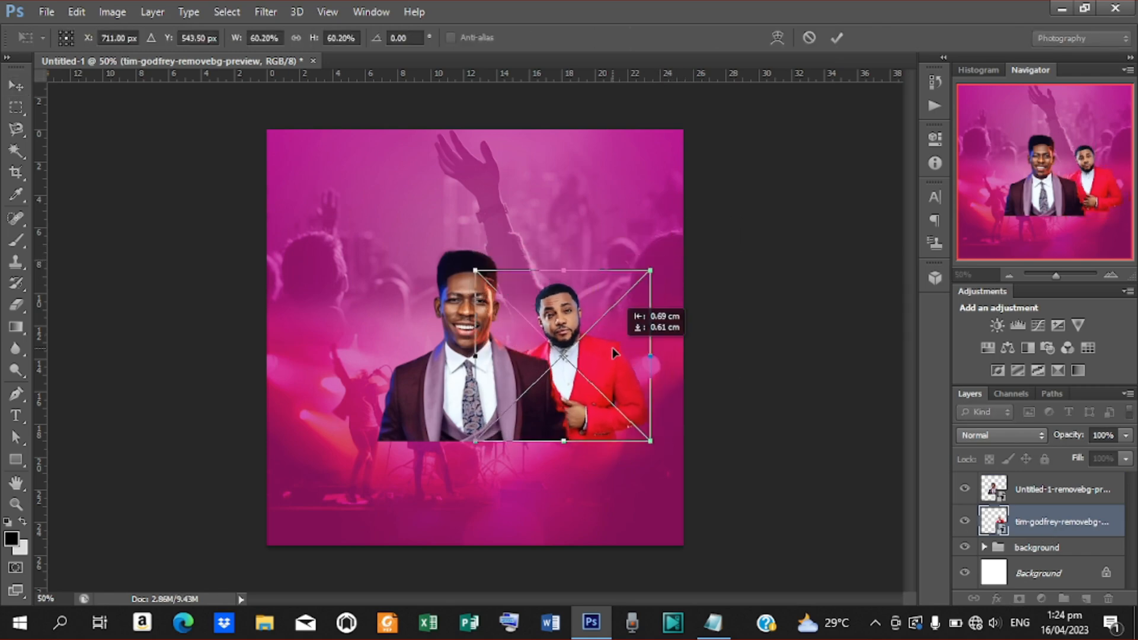
left_click_drag(650, 270, 660, 252)
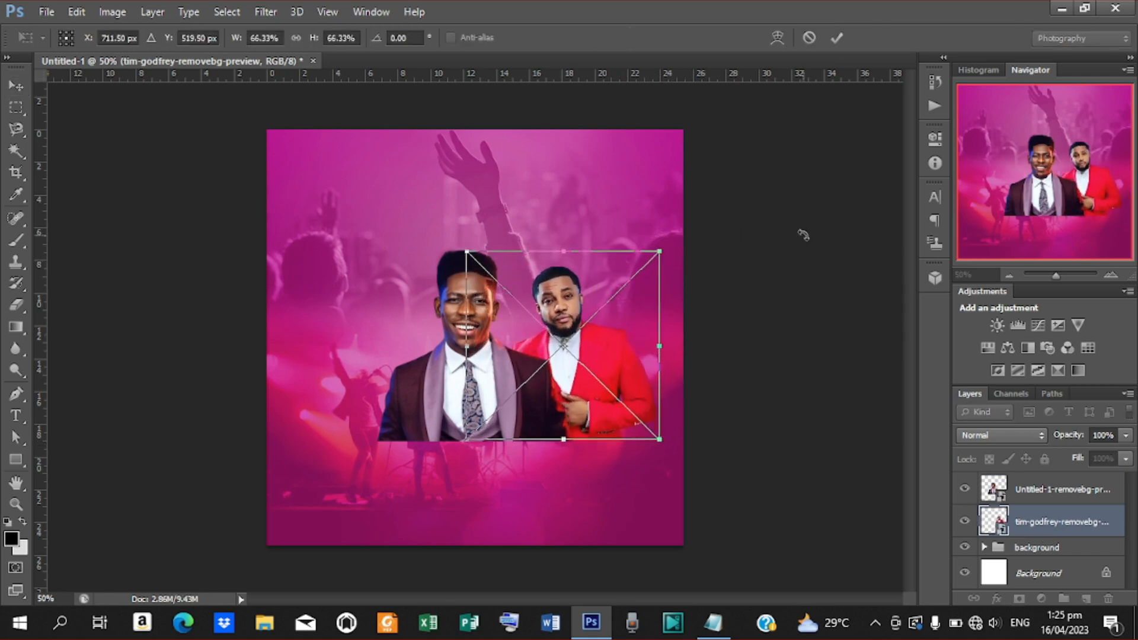
left_click(837, 38)
Step: Enlarge the dark-suited man's cutout to about 88% width and 92% height, and align its lower edge with the red-suited man's
left_click(452, 354)
left_click(574, 252)
key("Escape")
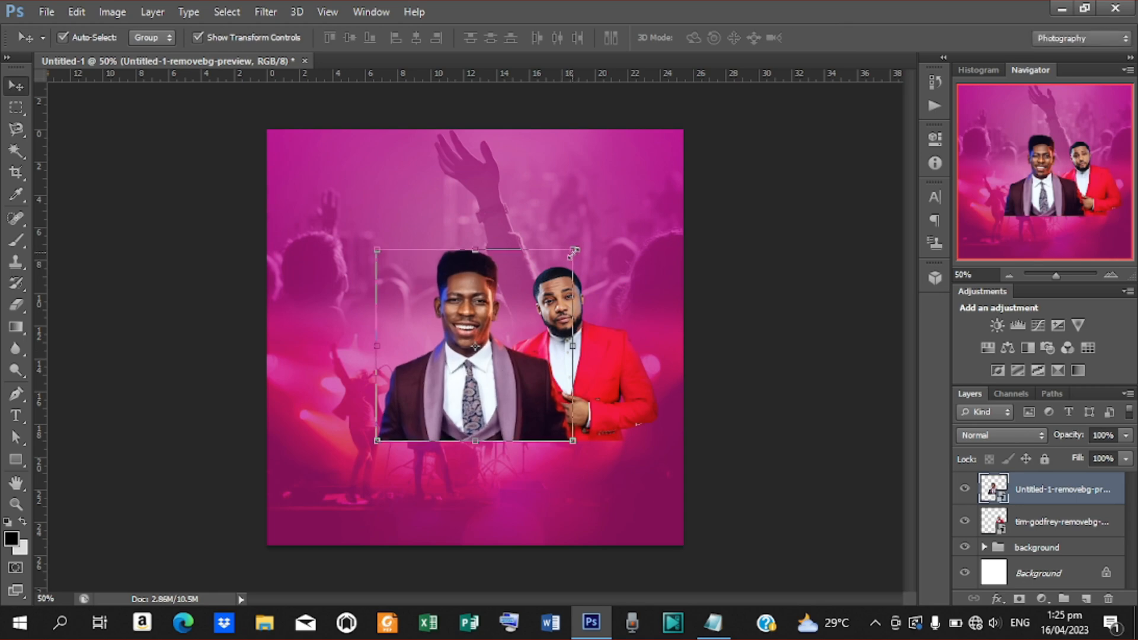
left_click_drag(573, 253, 603, 236)
key("Down")
key("Down")
key("Down")
key("Down")
key("Right")
key("Right")
key("Right")
key("Right")
key("Right")
key("Right")
key("Right")
key("Right")
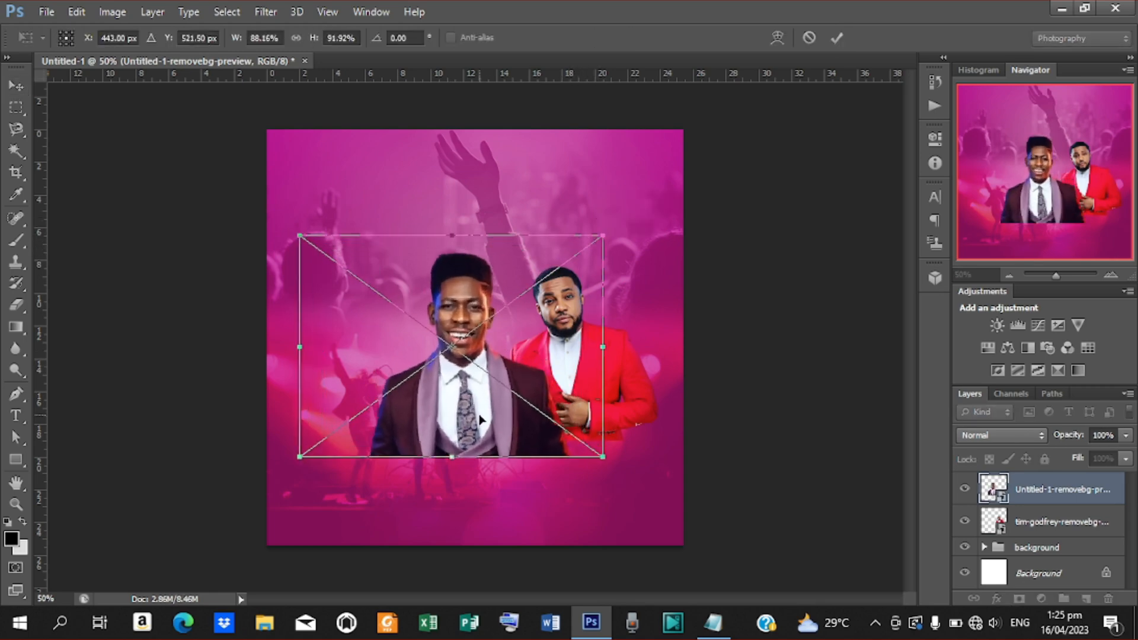
left_click_drag(479, 415, 481, 398)
left_click(837, 38)
Step: Place the IMG-0058-removebg-preview cutout scaled down on the dark-suited man's free side, and stack its layer beneath his
left_click(47, 12)
left_click(65, 286)
double_click(854, 110)
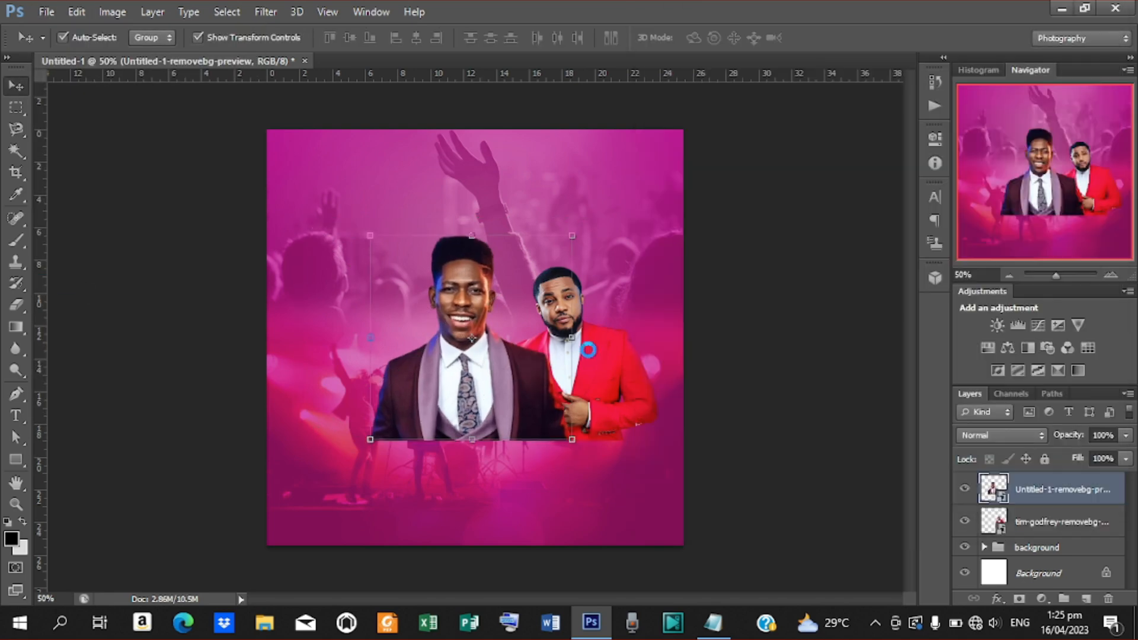
left_click_drag(446, 432, 369, 382)
left_click_drag(528, 128, 477, 188)
left_click_drag(410, 323, 407, 383)
key("Return")
left_click_drag(1042, 487, 1048, 536)
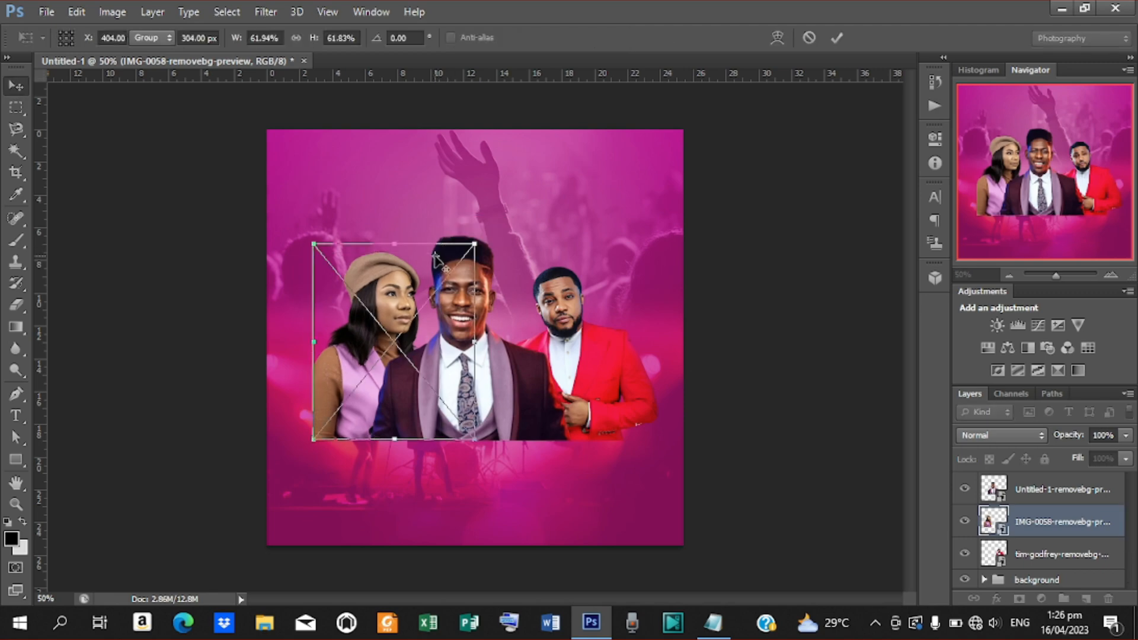
Step: Shrink the woman's cutout slightly and nudge it outward, away from the dark-suited man
mouse_move(313, 243)
left_mouse_down()
mouse_move(324, 252)
mouse_move(312, 253)
left_mouse_up()
key("Left")
key("Left")
key("Left")
key("Left")
key("Left")
key("Left")
key("Left")
key("Left")
key("Left")
key("Left")
key("Left")
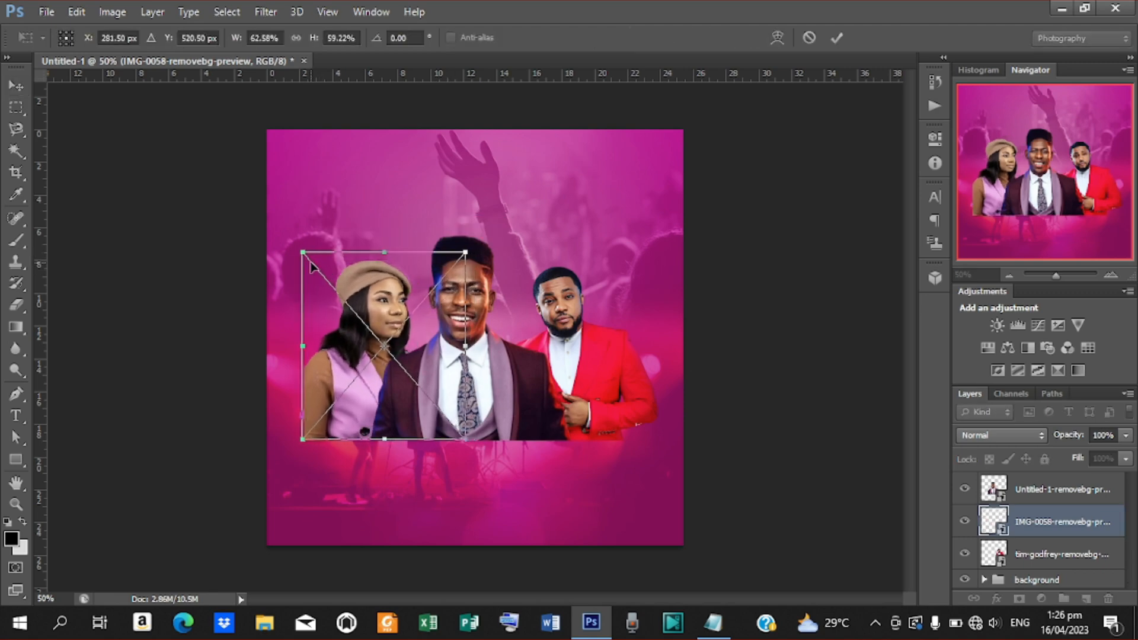
key("Left")
key("Left")
key("Left")
key("Left")
key("Left")
key("Left")
key("Left")
key("Left")
key("Left")
key("Left")
key("Left")
key("Left")
key("Left")
key("Left")
key("Left")
key("Left")
key("Left")
key("Left")
key("Left")
key("Left")
left_click(835, 37)
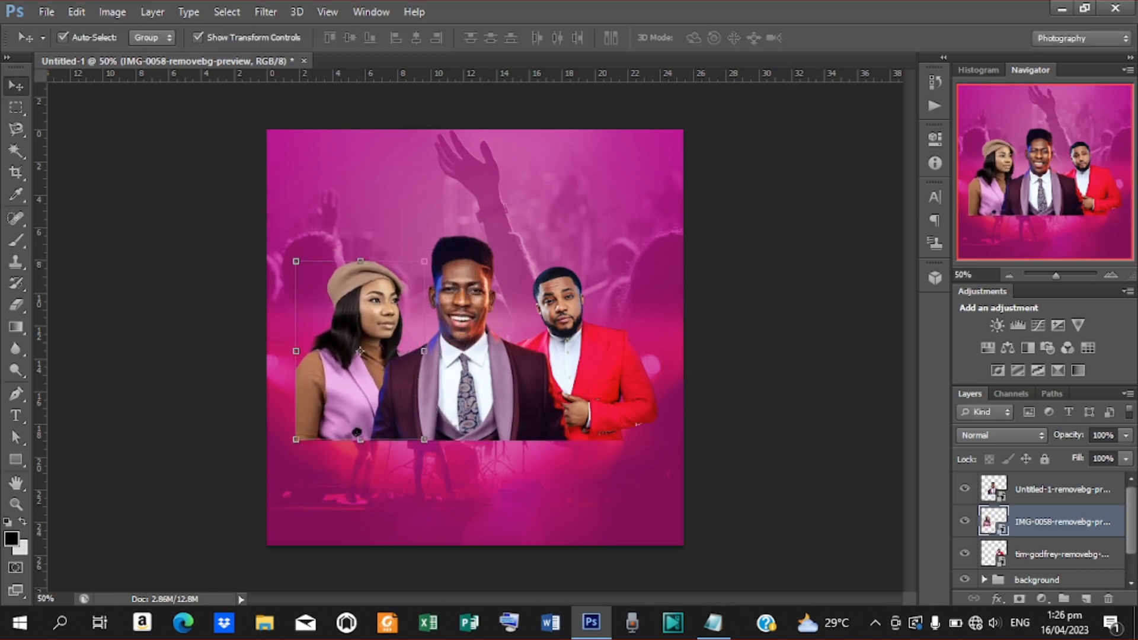
Step: Add a layer mask to the dark-suited man's cutout and fade its lower edge with transparent gradients, switching to a reflected gradient at 50% opacity
left_click(480, 382)
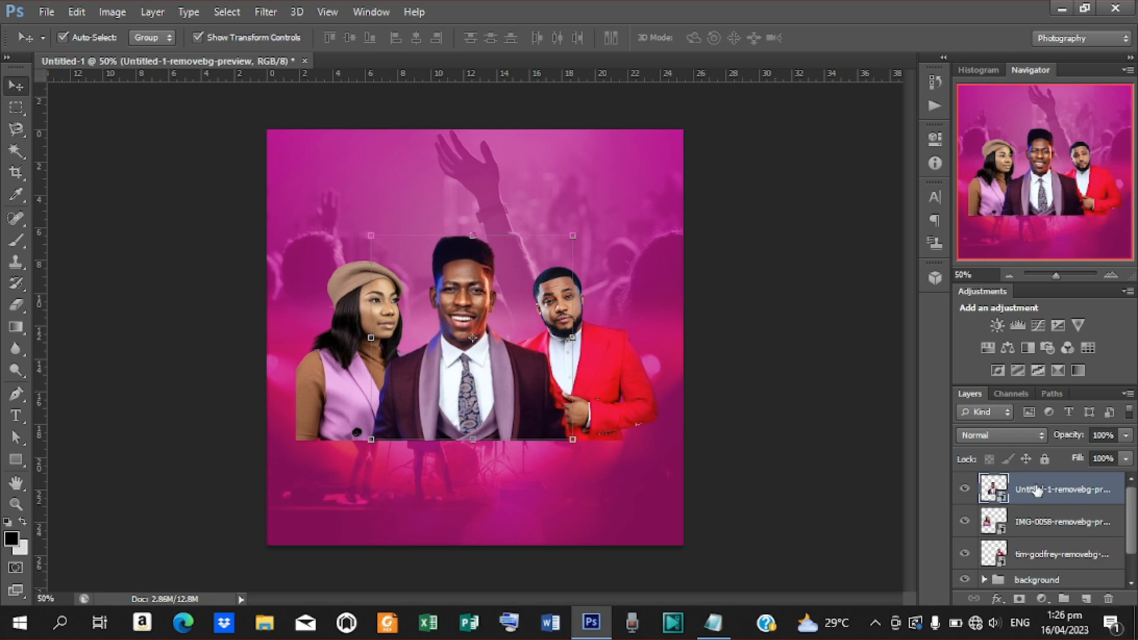
left_click(1019, 599)
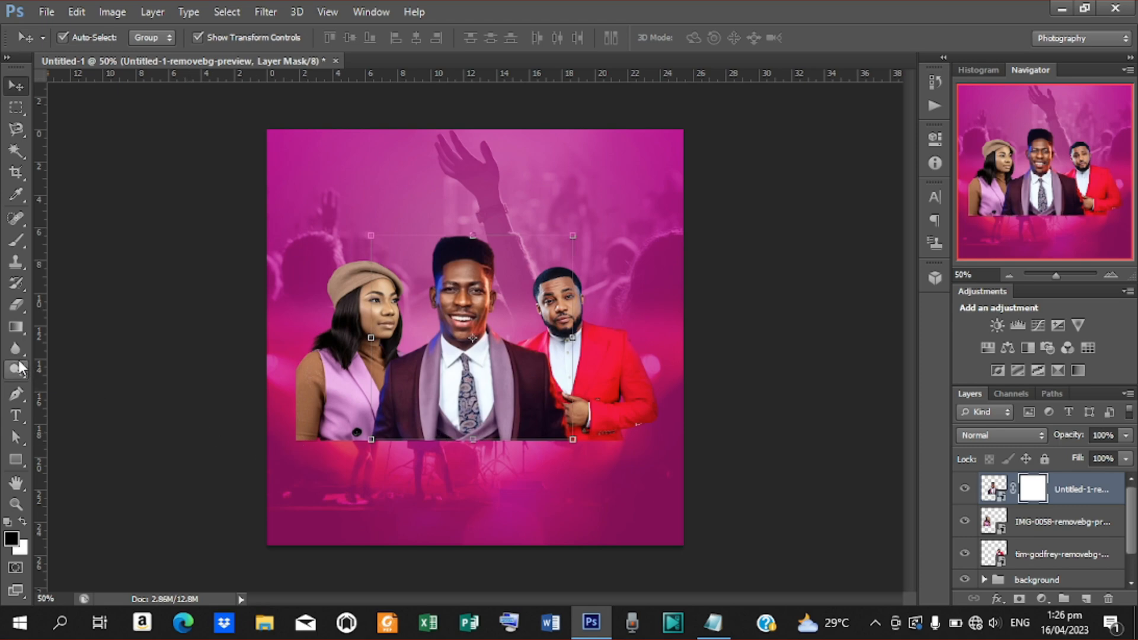
left_click(21, 324)
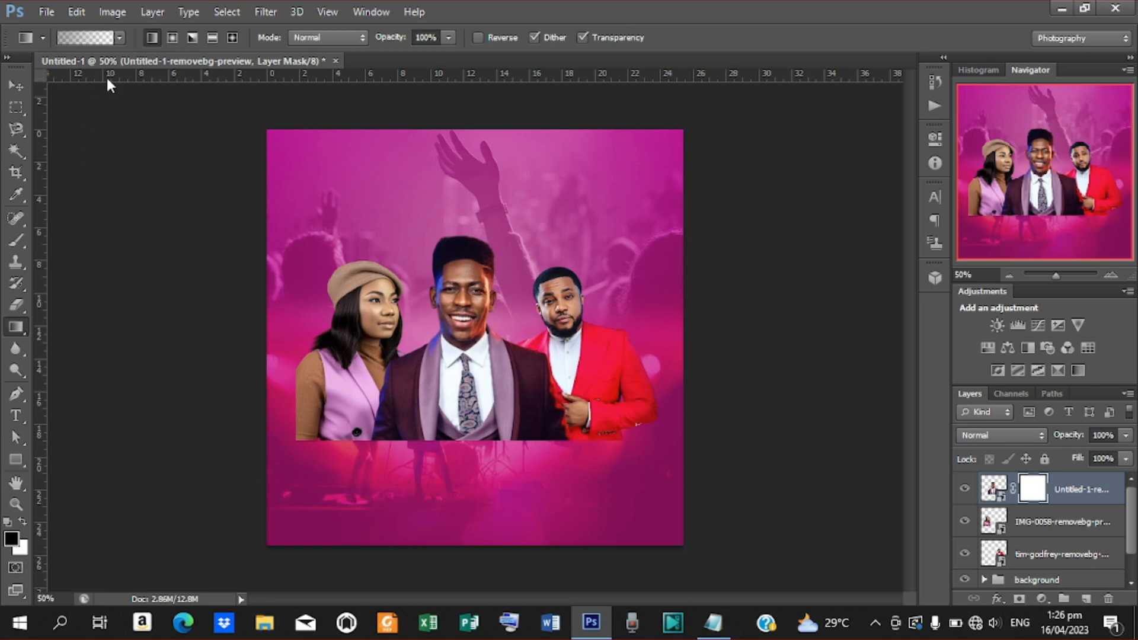
left_click(120, 37)
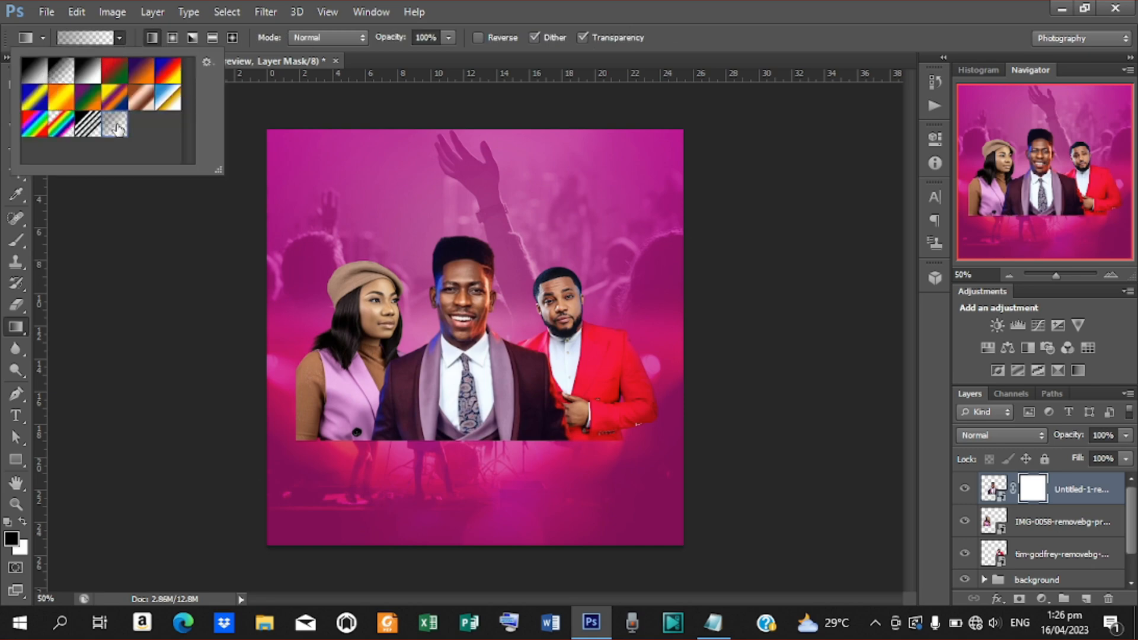
left_click(472, 454)
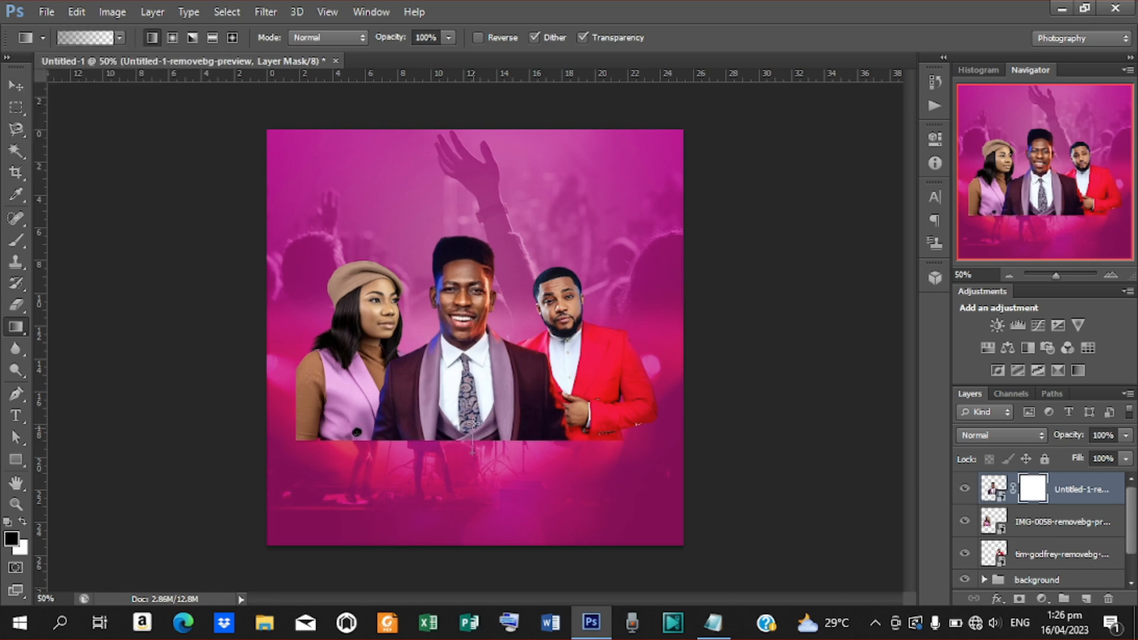
left_click_drag(471, 424, 367, 442)
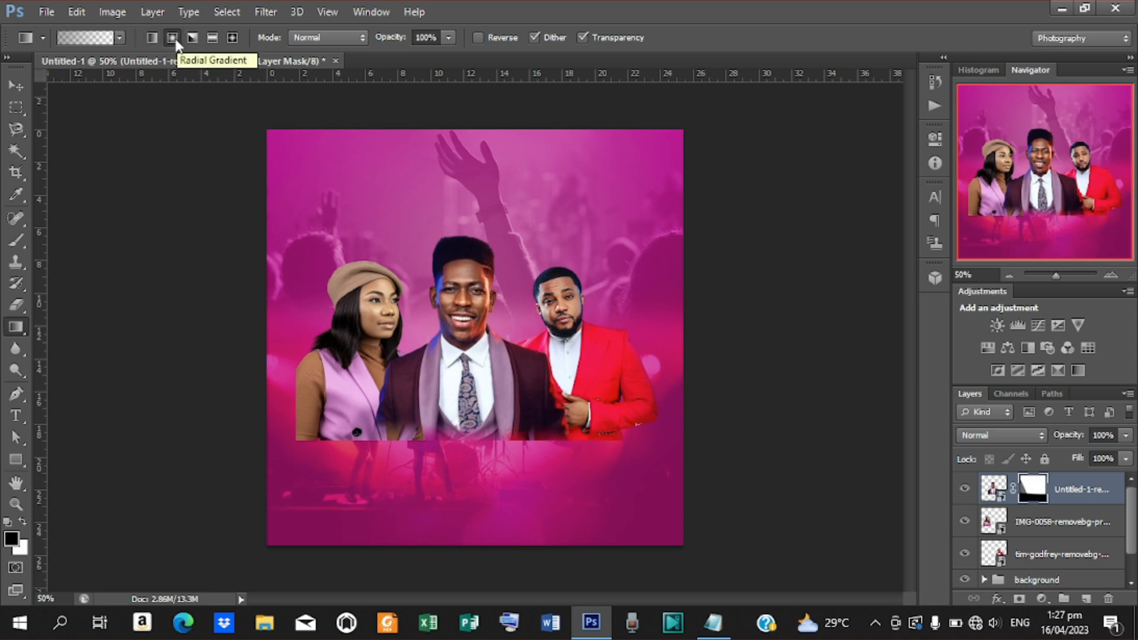
left_click(213, 37)
left_click_drag(389, 37, 359, 37)
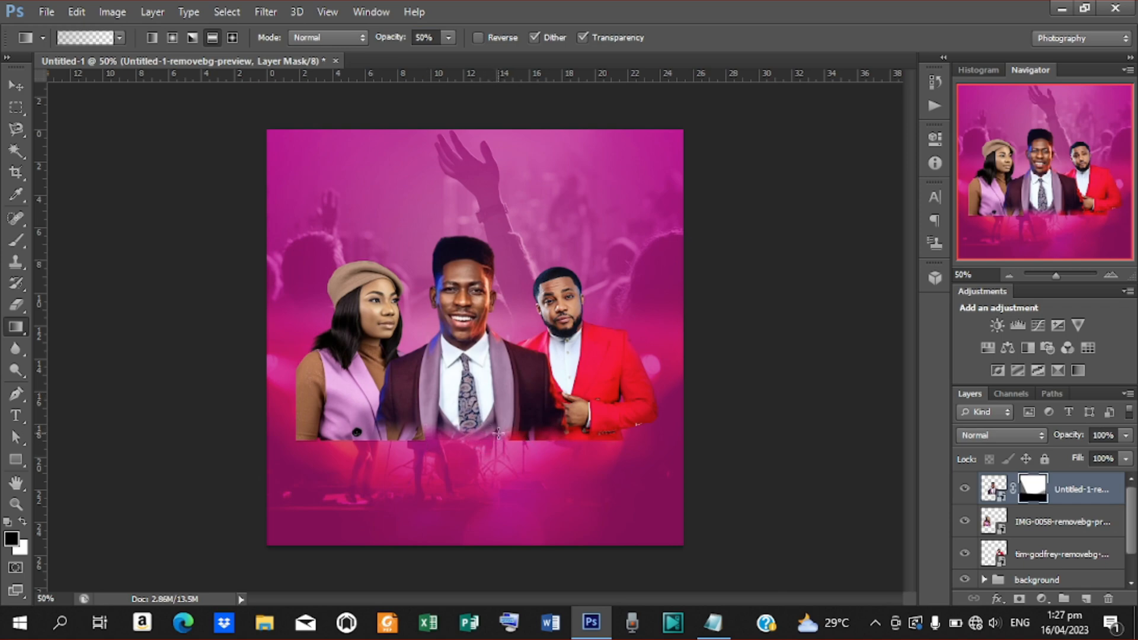
Step: Add a layer mask to the woman's cutout and fade its lower edge with a transparent gradient at 87% opacity
left_click(1008, 522)
left_click(1019, 598)
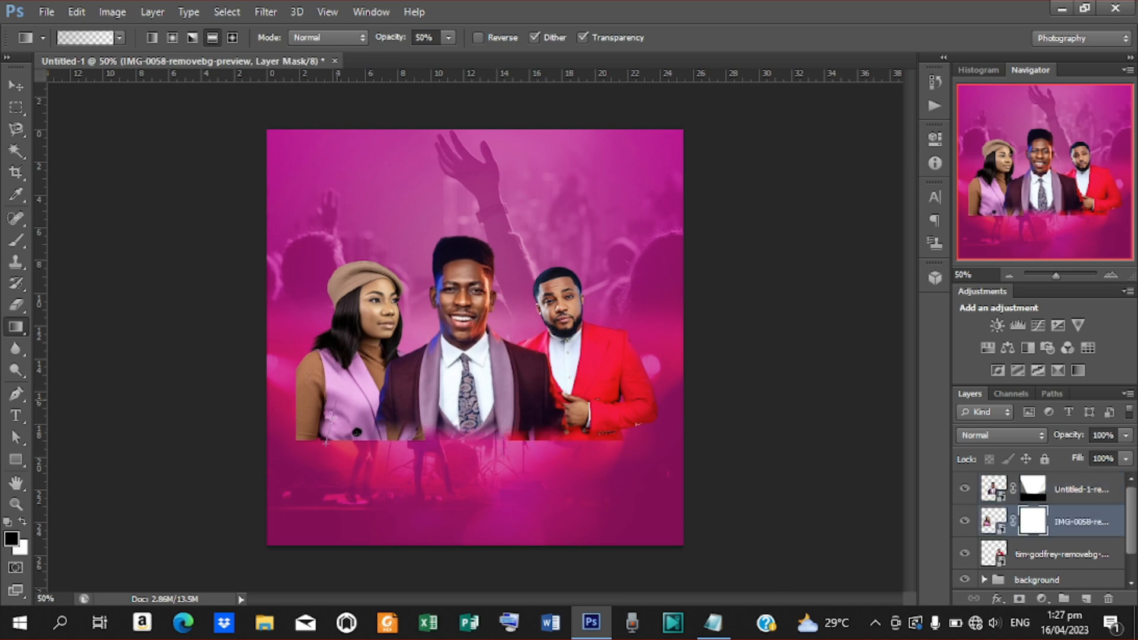
left_click_drag(388, 40, 410, 41)
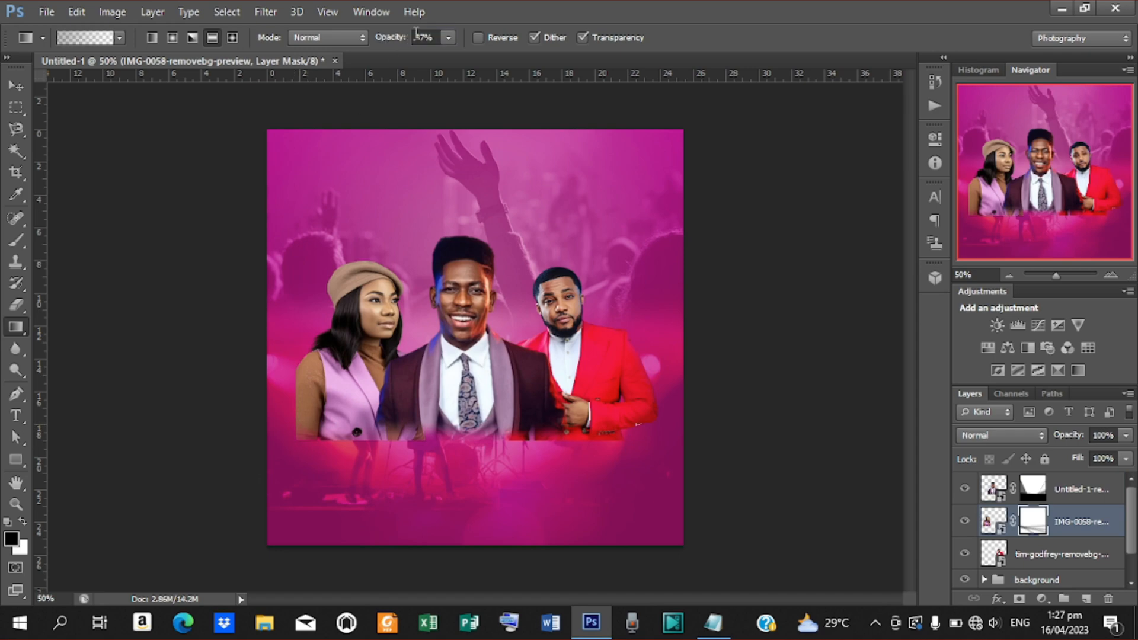
left_click_drag(327, 425, 326, 454)
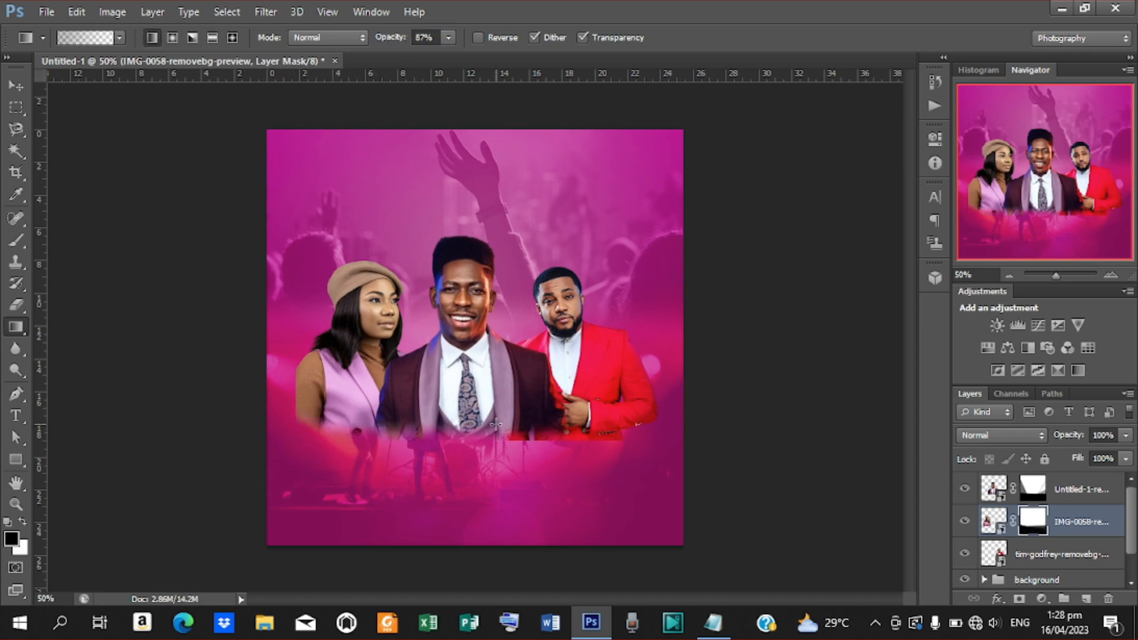
Step: Add a layer mask to the red-suited man's cutout and fade its lower edge with the 87% opacity linear gradient
left_click(1026, 554)
left_click(1019, 598)
left_click_drag(588, 454, 585, 427)
mouse_move(566, 452)
left_mouse_down()
mouse_move(567, 425)
mouse_move(528, 428)
left_mouse_up()
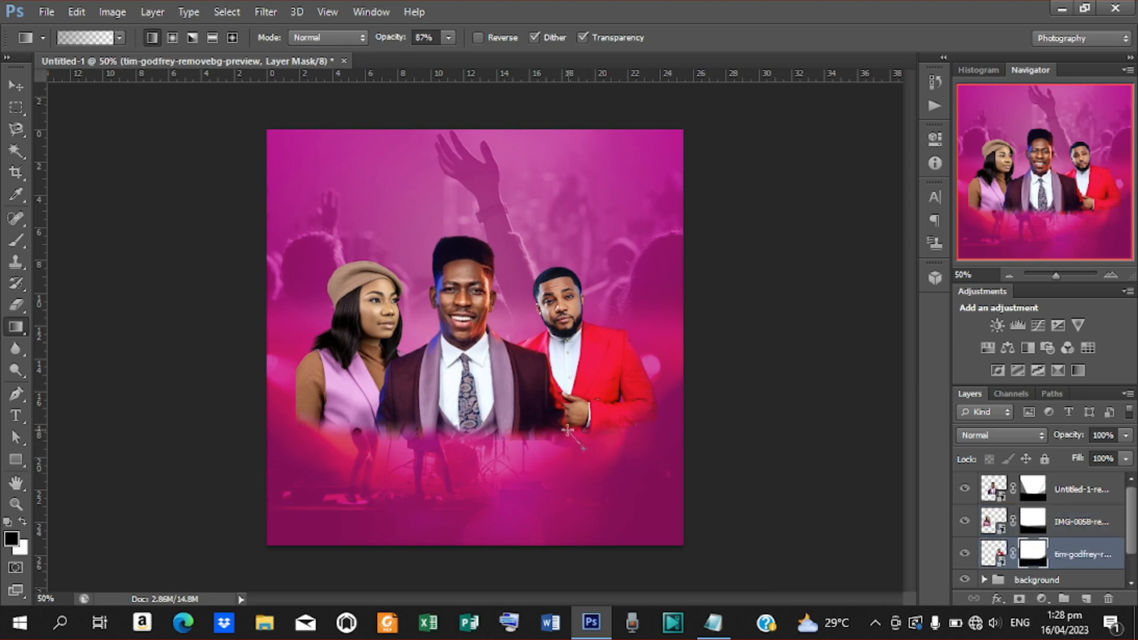
left_click(1032, 490)
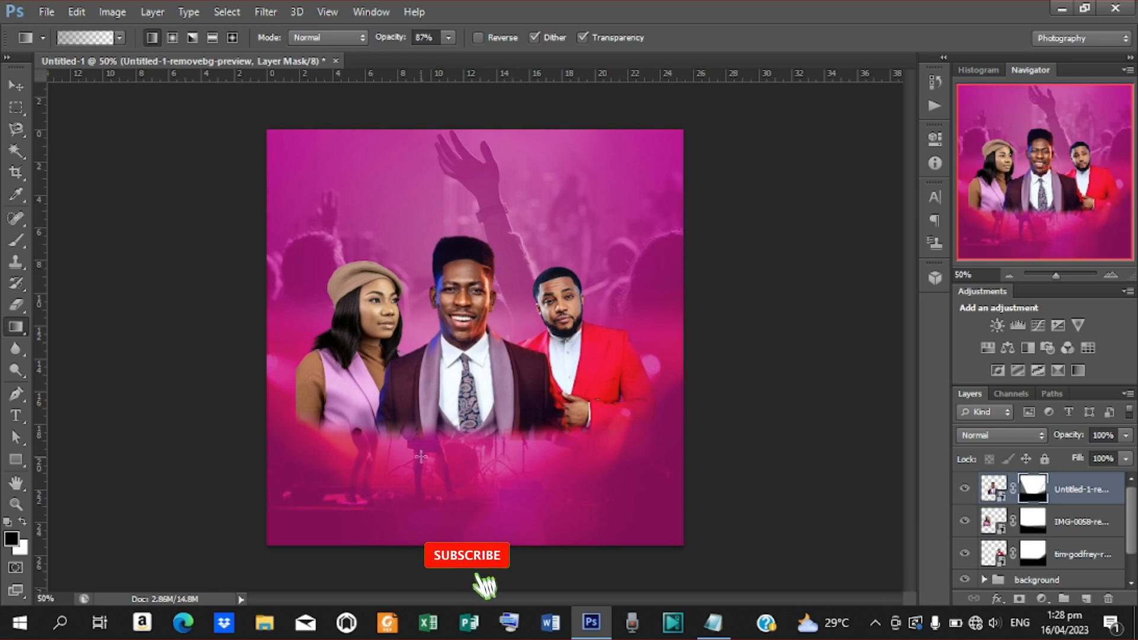
left_click(1031, 551)
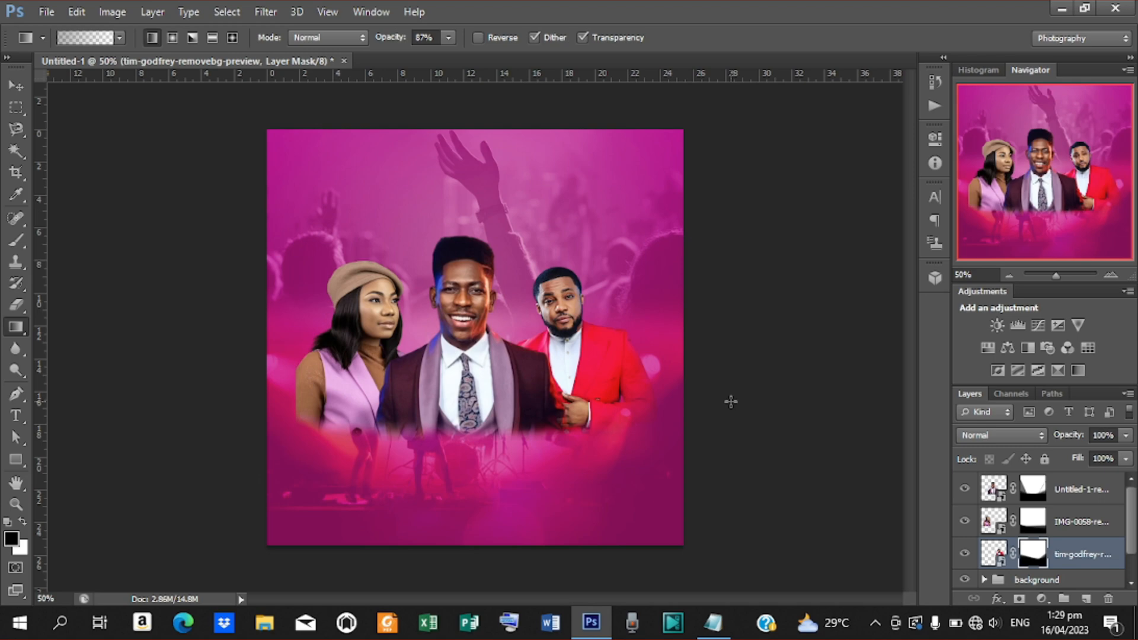
Step: Scale the three masked cutouts down together to about 93.5%
left_click(1097, 490)
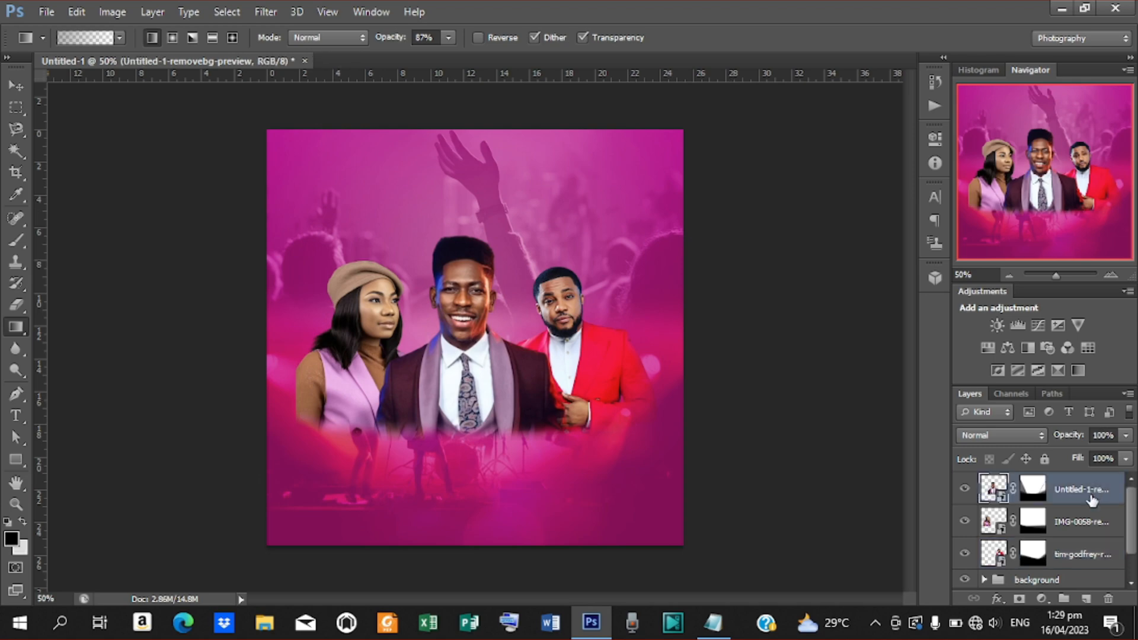
left_click(1077, 556, "shift")
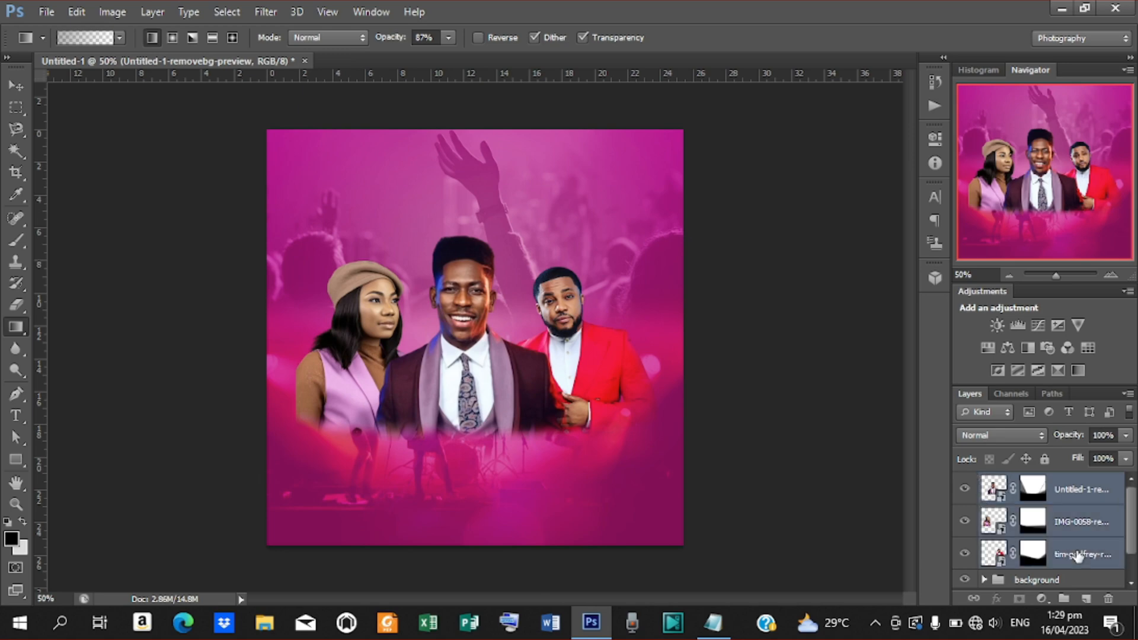
left_click(26, 89)
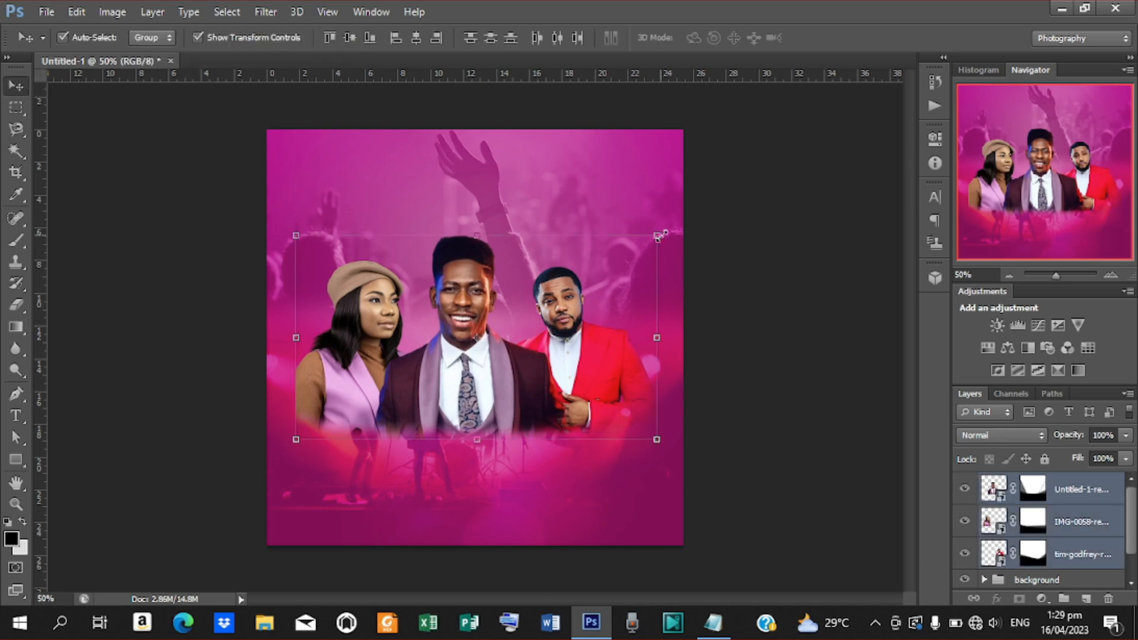
left_click_drag(658, 236, 650, 243)
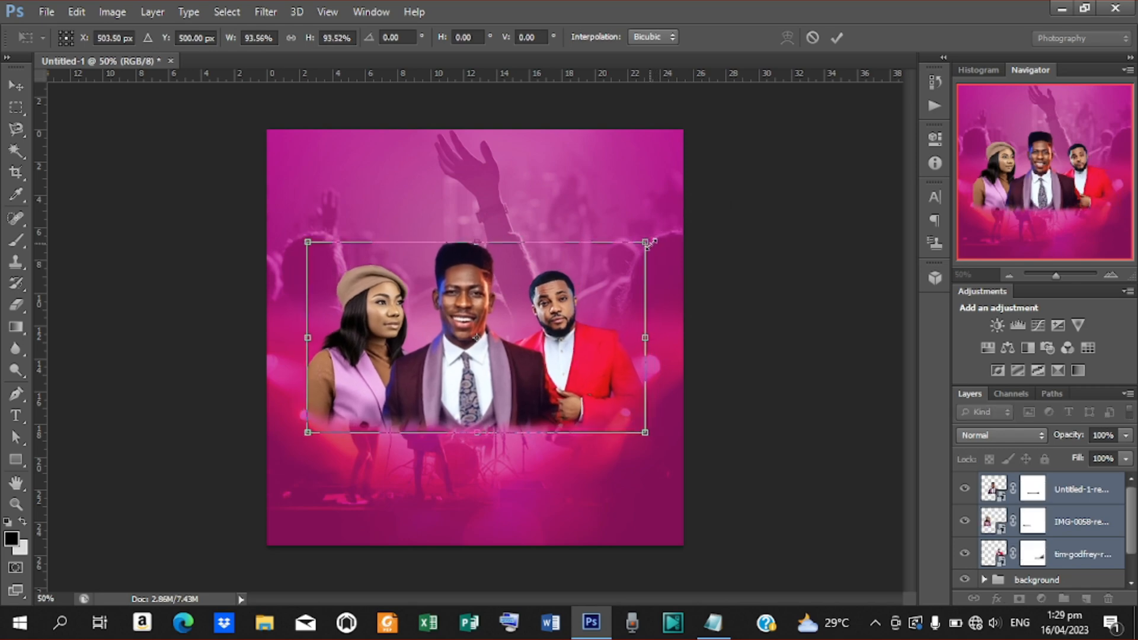
left_click(838, 37)
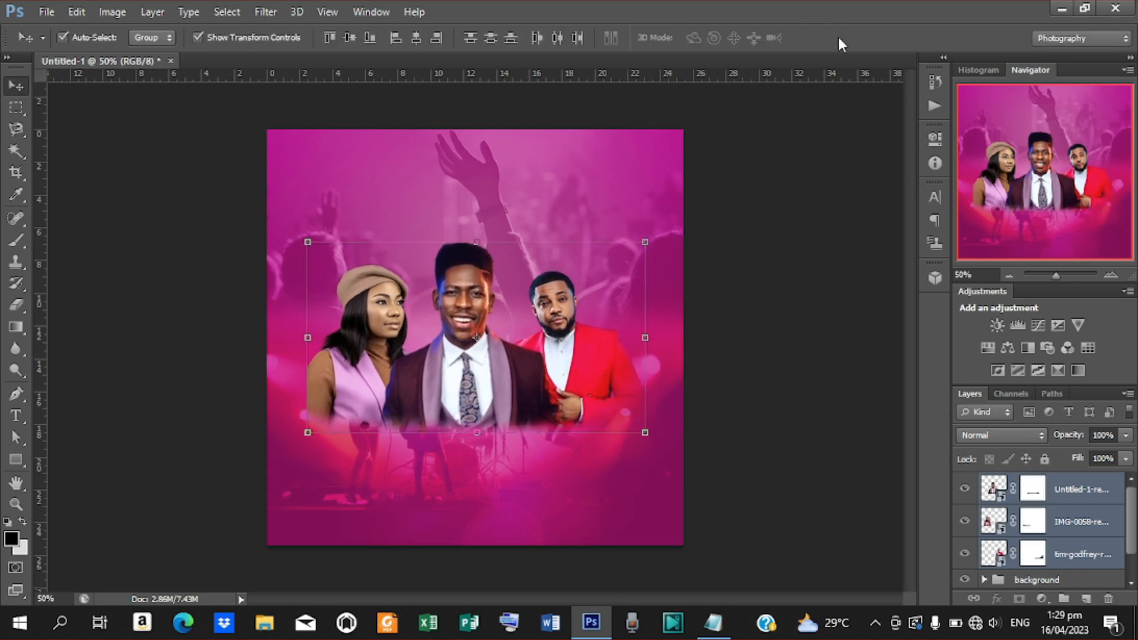
Step: Group the three cutout layers and name the group picture
key("ctrl+g")
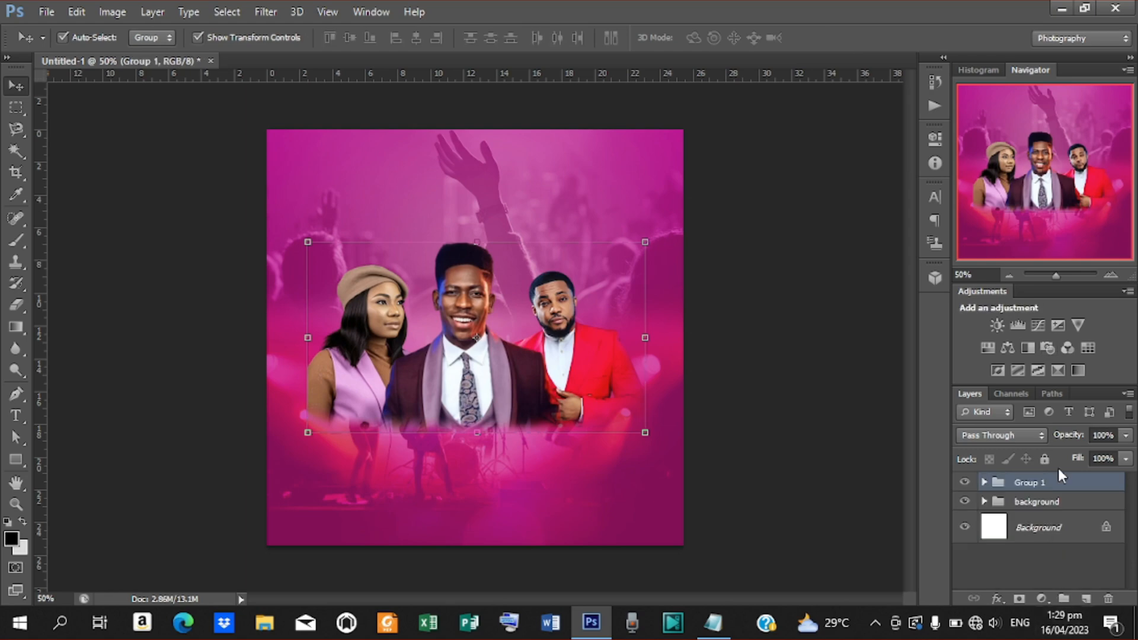
double_click(1035, 483)
type("Picture")
key("Return")
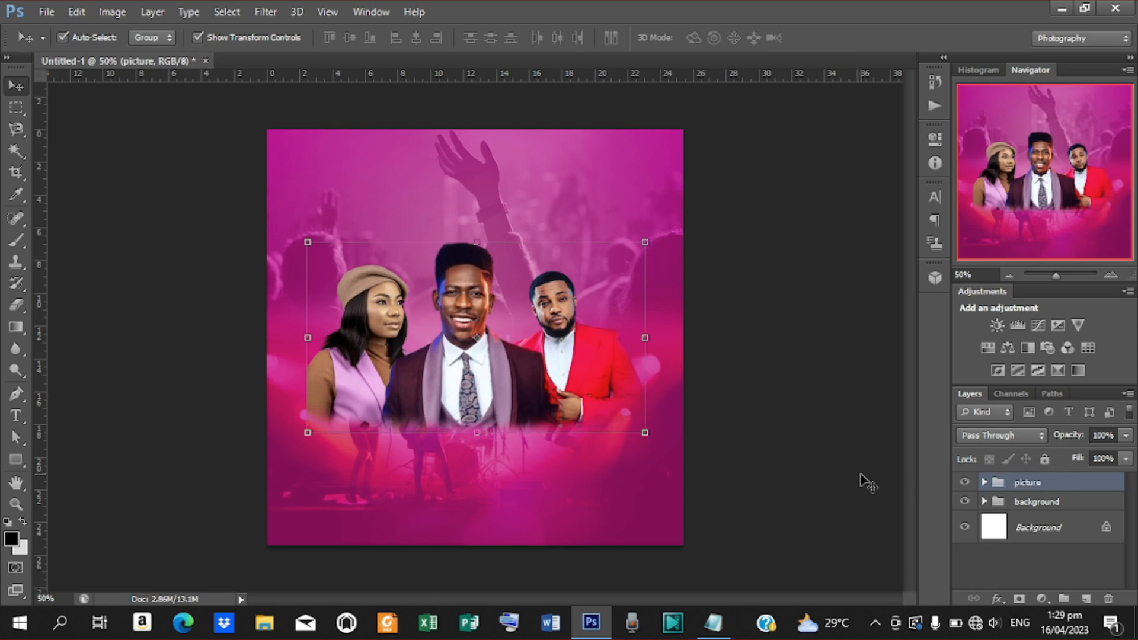
Step: Nudge the picture group slightly down the canvas
key("Down")
key("Down")
key("Down")
key("Down")
key("Down")
key("Down")
key("Down")
key("Down")
key("Down")
key("Down")
key("Down")
key("Down")
key("Down")
key("Down")
key("Down")
key("Down")
key("Down")
key("Down")
key("Down")
key("Down")
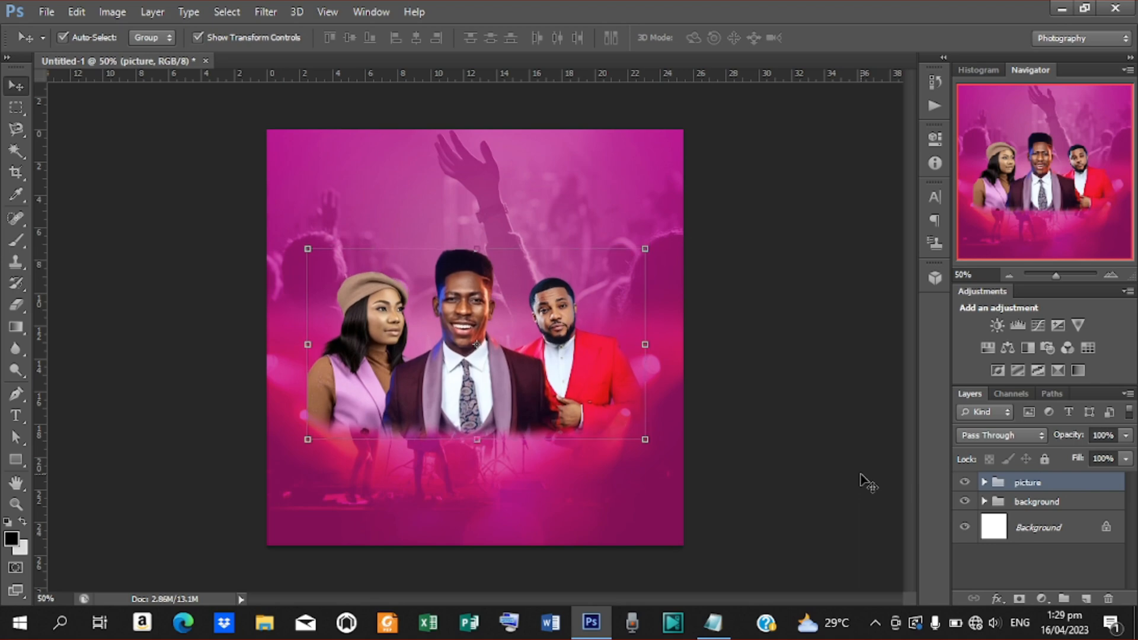
key("Down")
key("Down")
key("Down")
key("Down")
key("Down")
key("Down")
key("Down")
key("Down")
key("Down")
key("Down")
key("Down")
key("Down")
key("Down")
key("Down")
key("Down")
key("Down")
key("Down")
key("Down")
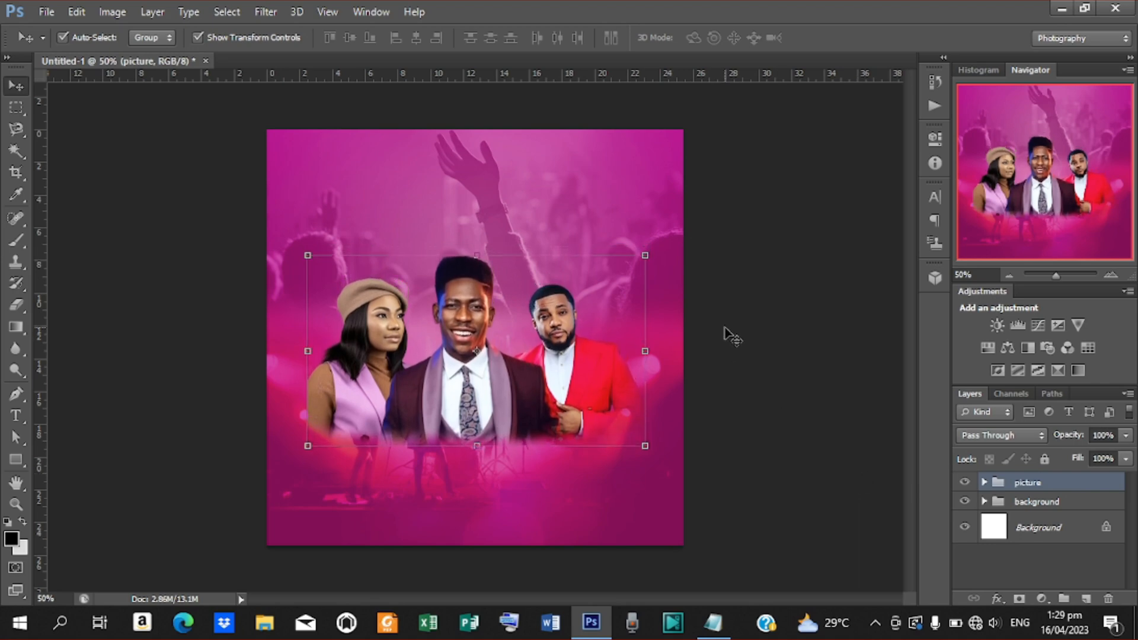
key("Down")
key("Down")
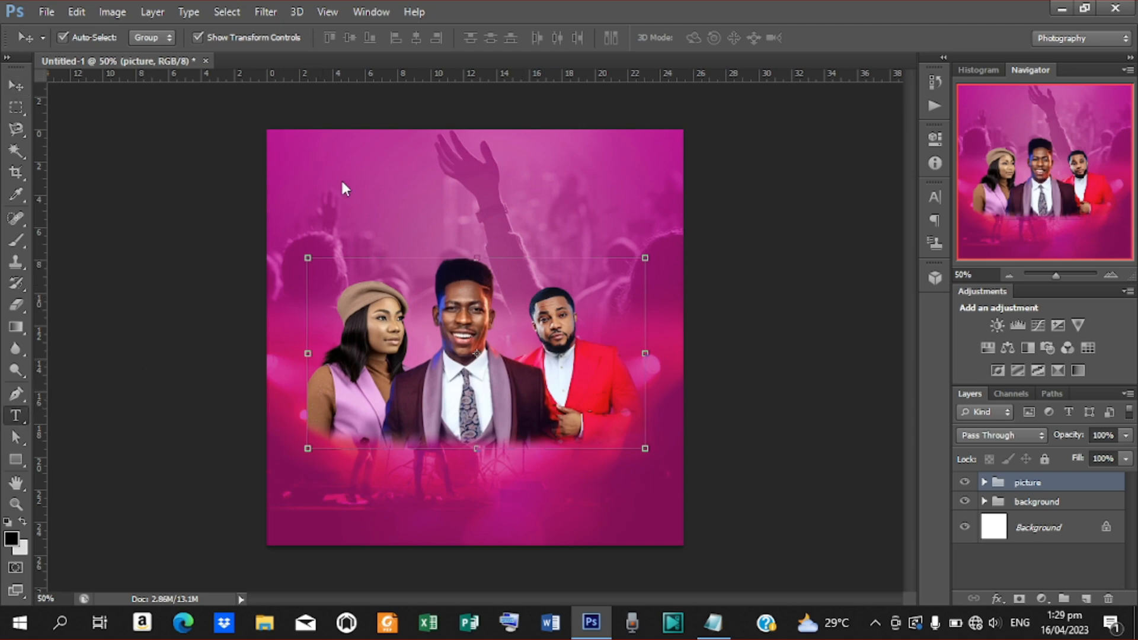
Step: Add the text THE CHURCH OF PENTECOST in 12.01 pt Poppins Black near the flyer's upper edge
key("t")
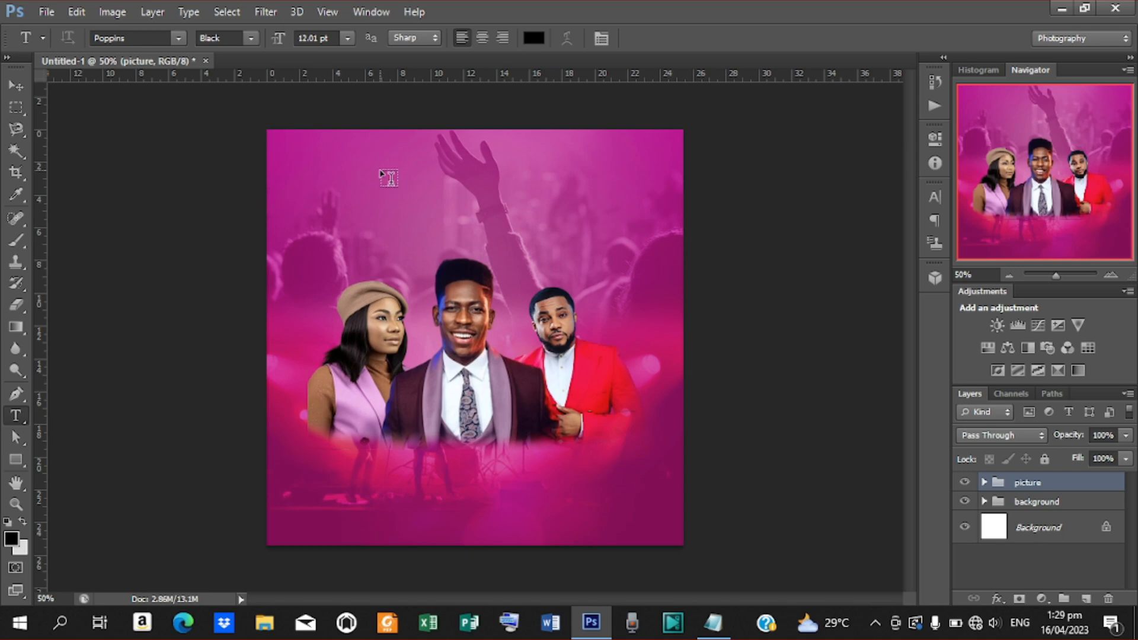
left_click(380, 168)
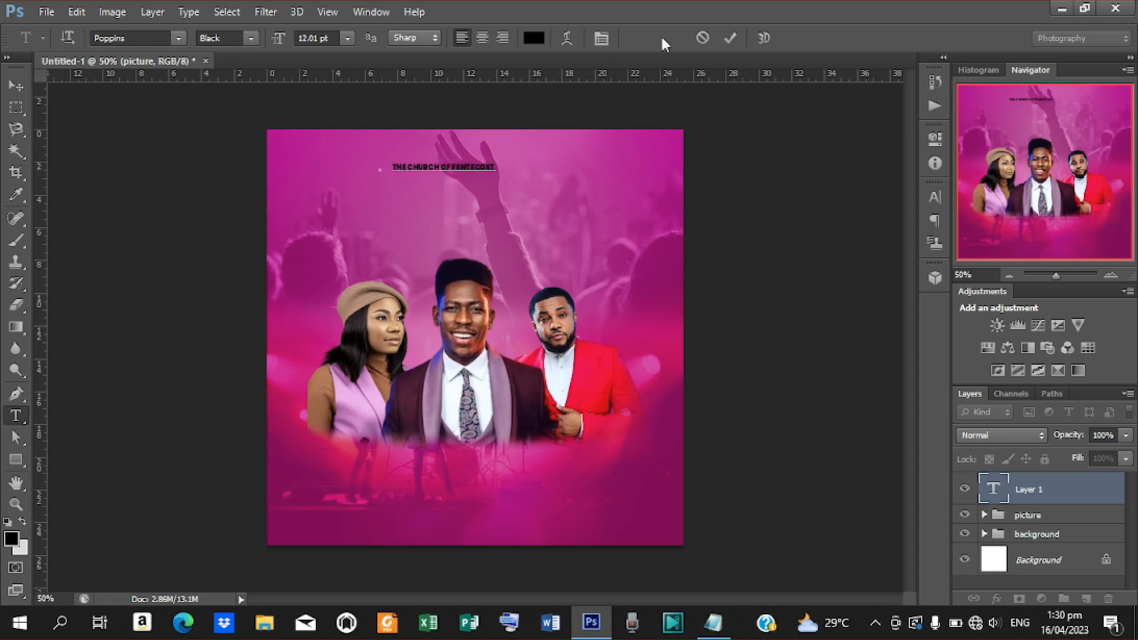
left_click(731, 38)
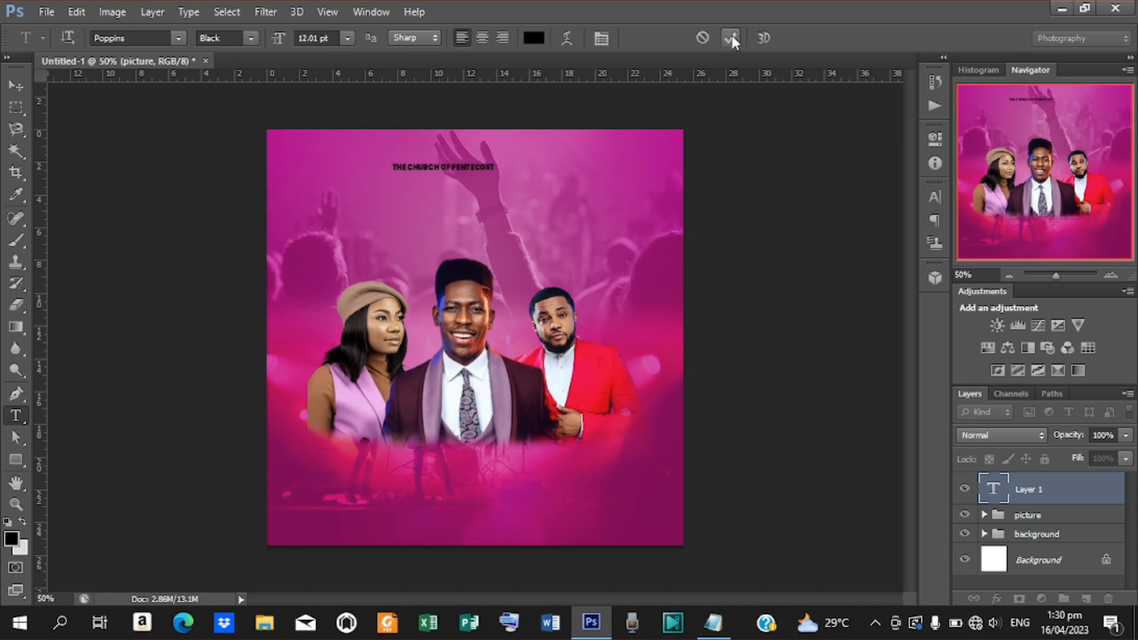
left_click(20, 84)
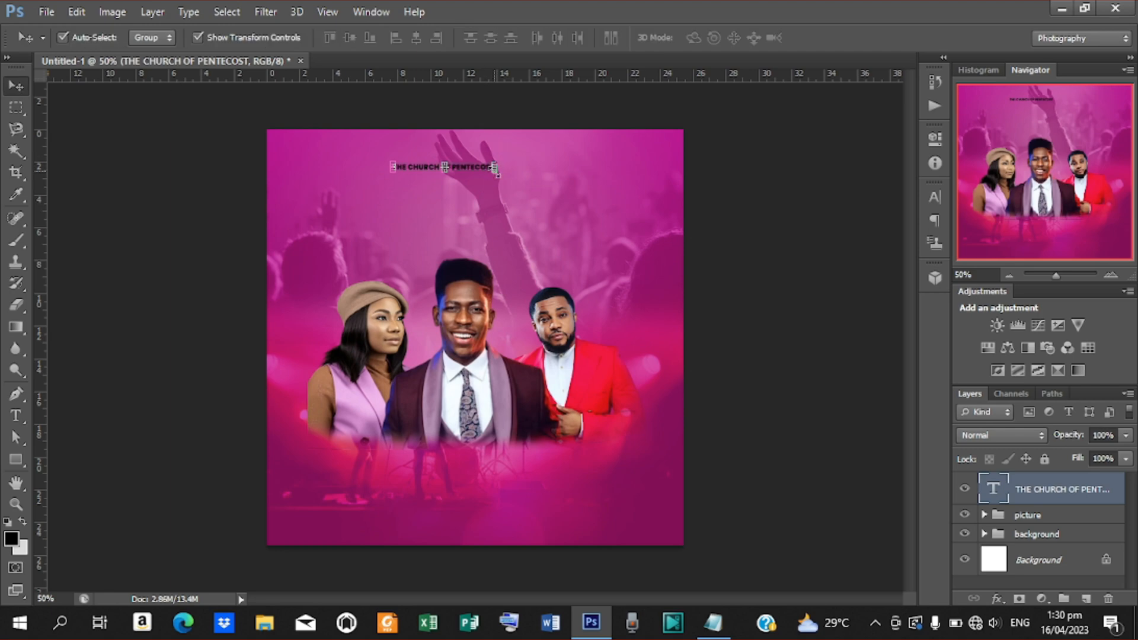
Step: Enlarge the THE CHURCH OF PENTECOST text to about 175% near the flyer's upper edge
left_click(496, 169)
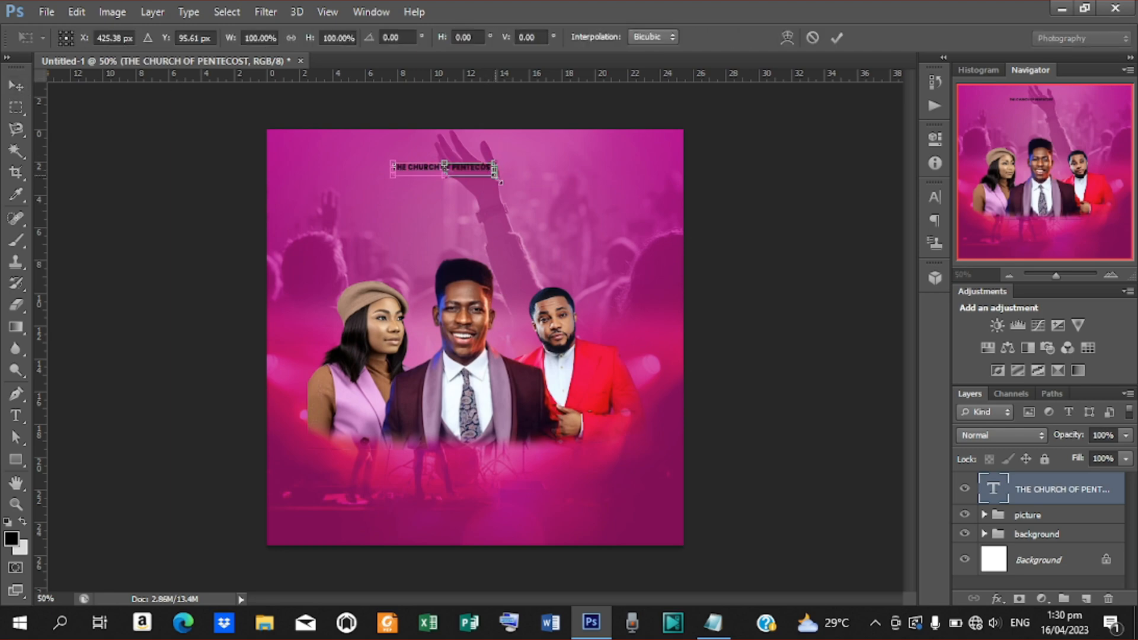
left_click_drag(501, 182, 544, 170)
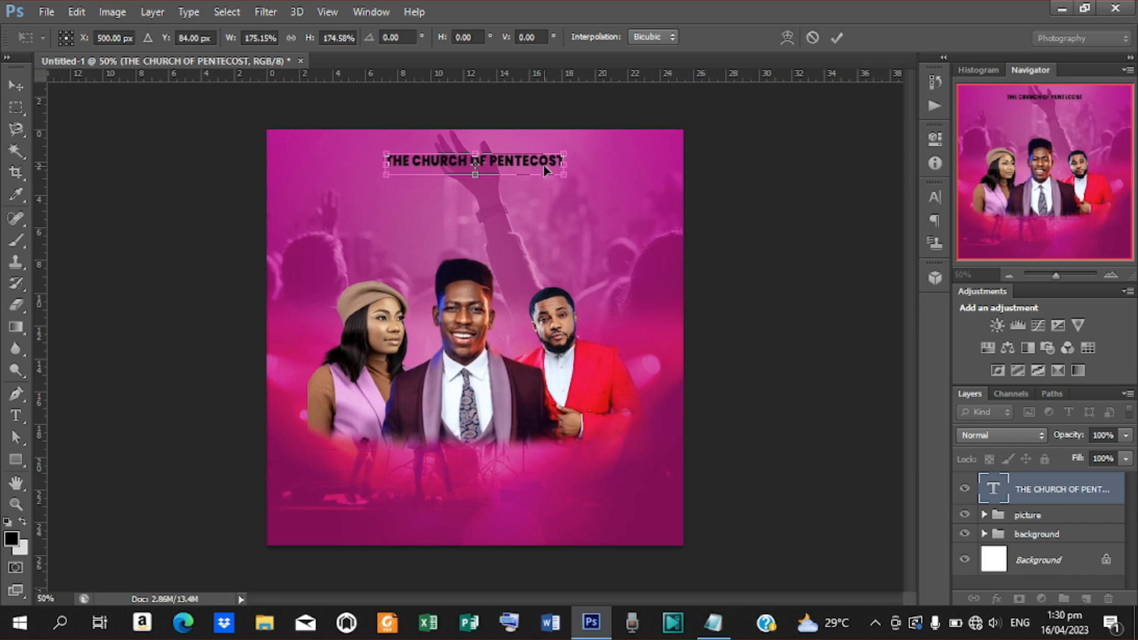
left_click(842, 37)
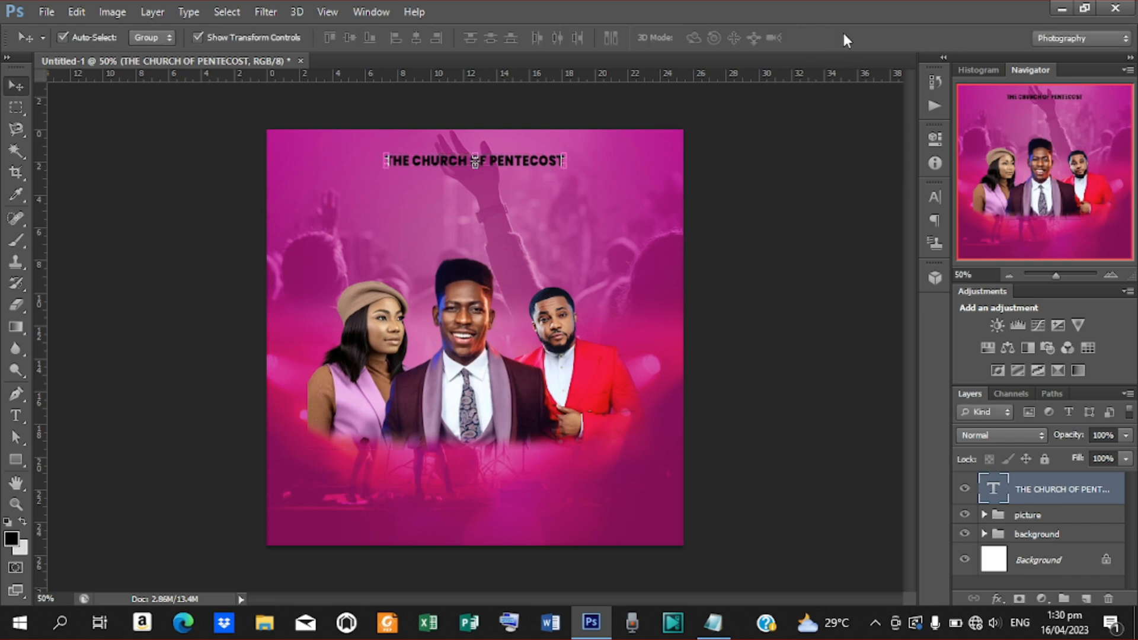
Step: Change the THE CHURCH OF PENTECOST text color to white (ffffff)
left_click(933, 197)
left_click(889, 299)
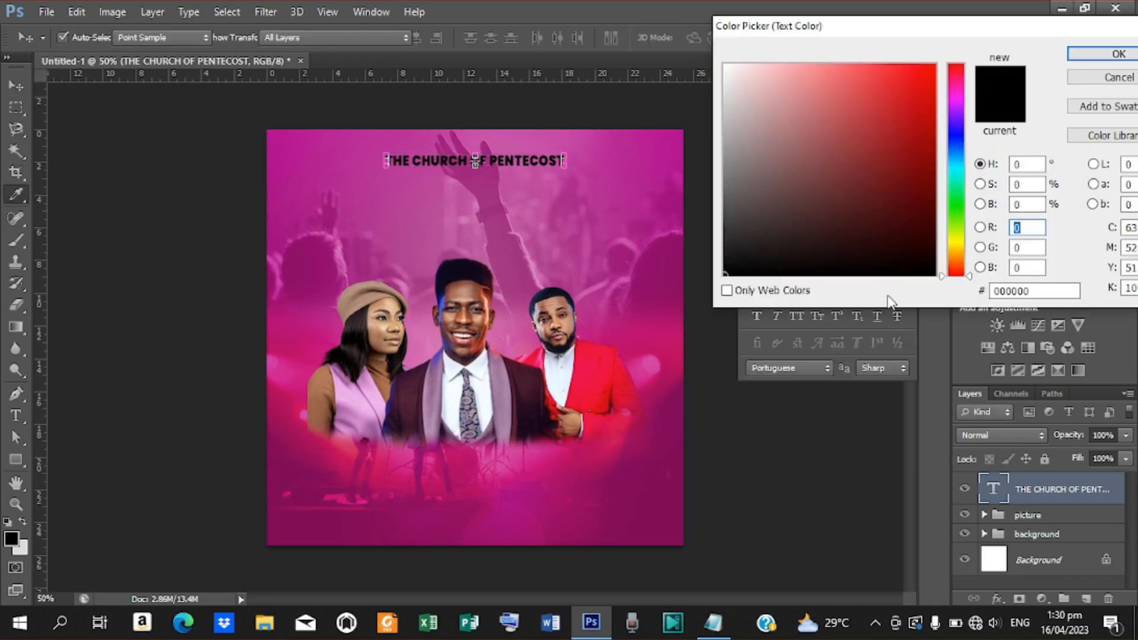
left_click(745, 110)
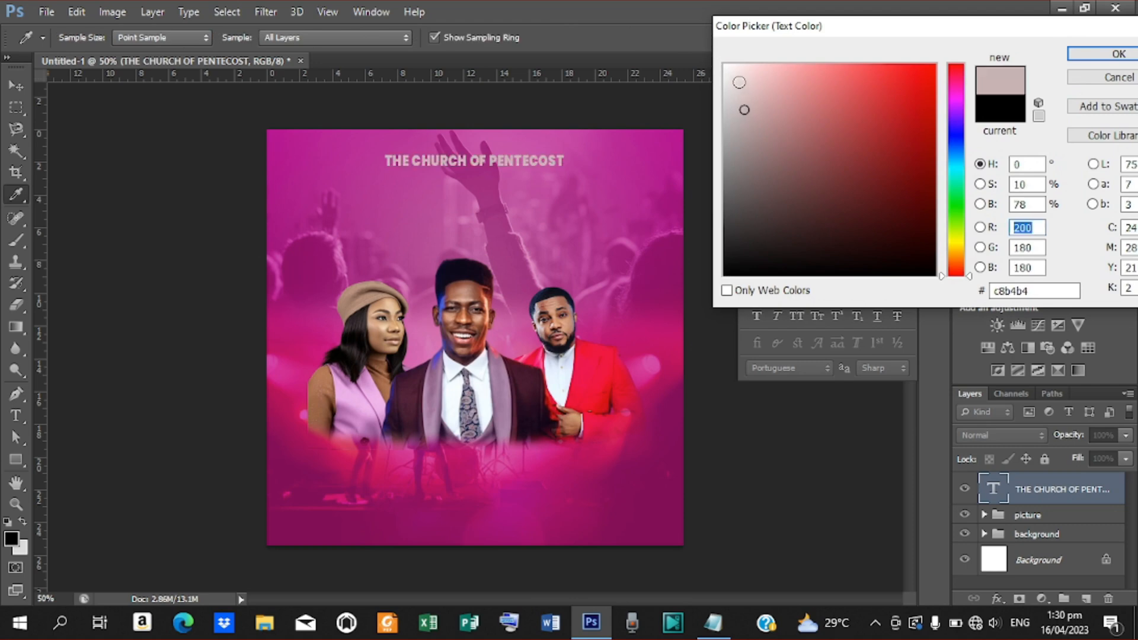
left_click_drag(739, 82, 721, 56)
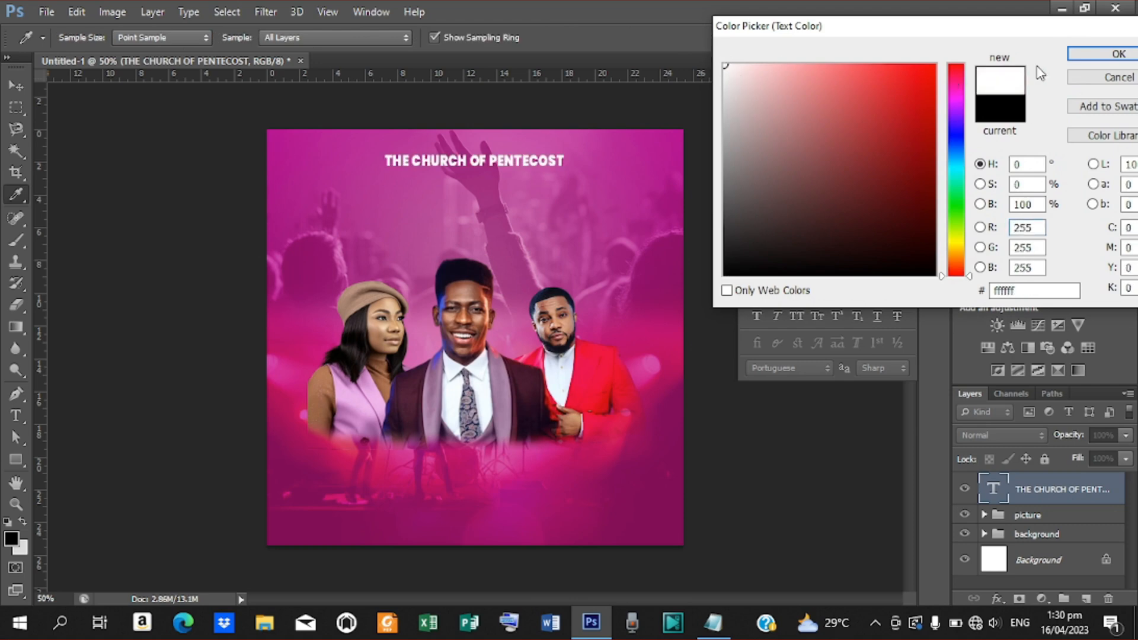
left_click(1075, 53)
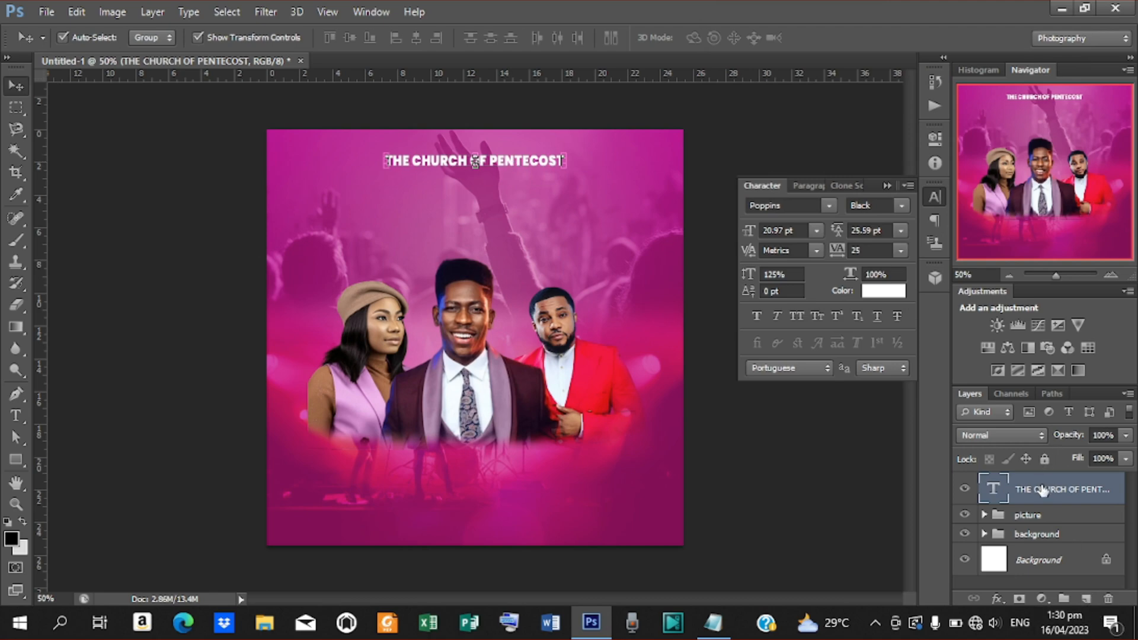
Step: Duplicate the church title text layer and move the copy down directly beneath the original line
right_click(1042, 491)
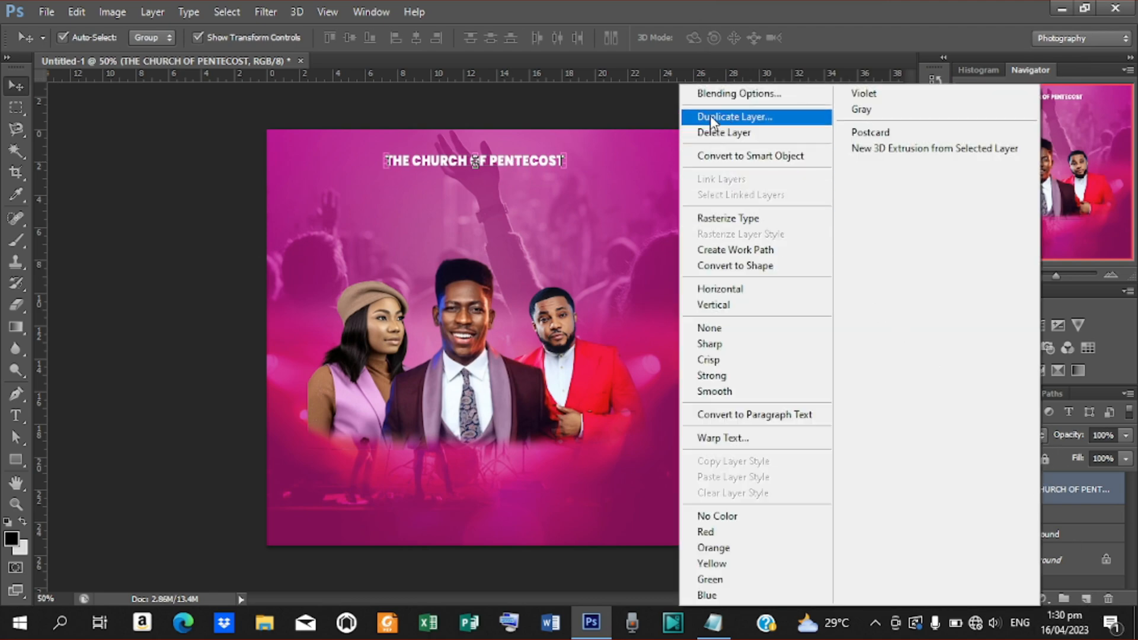
left_click(712, 118)
left_click(714, 189)
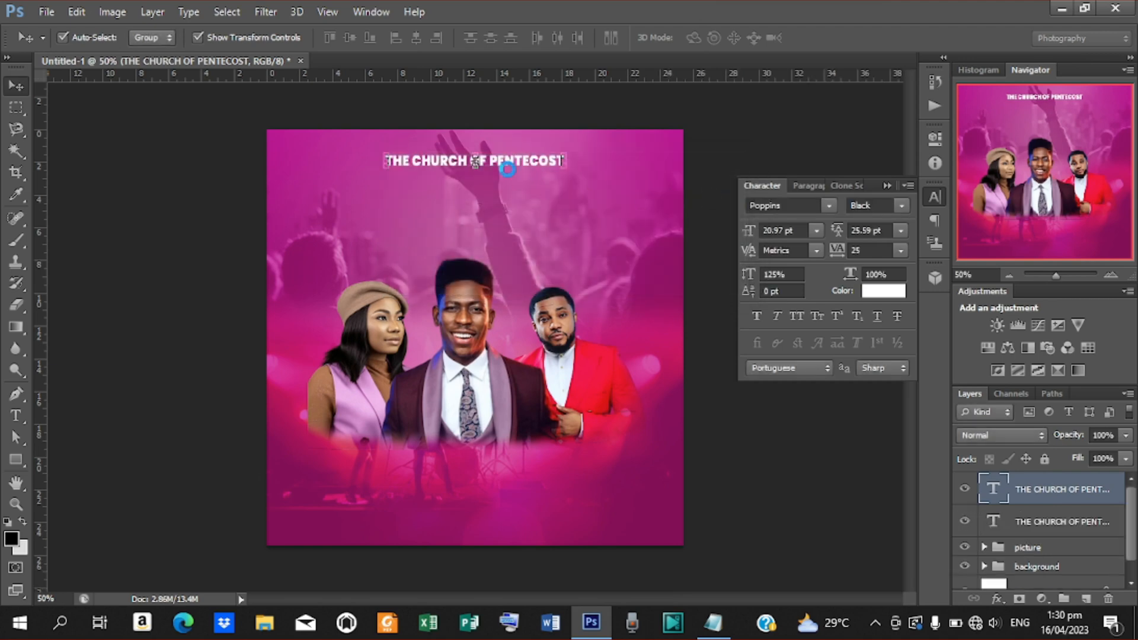
key("shift+Down")
key("shift+Down")
key("shift+Down")
key("shift+Down")
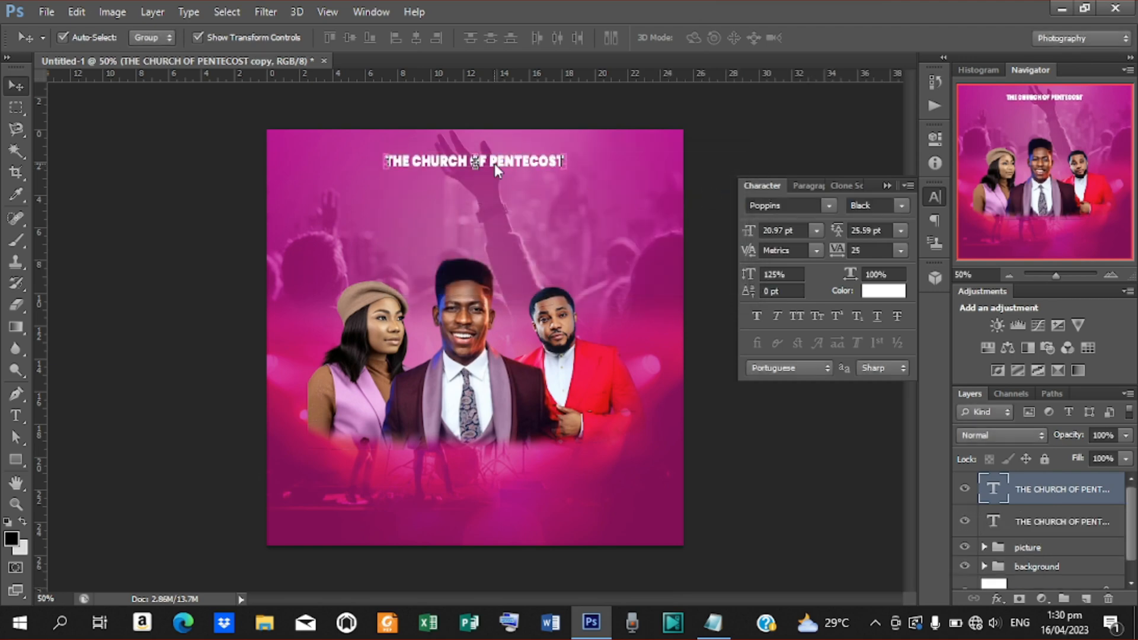
key("Down")
key("Down")
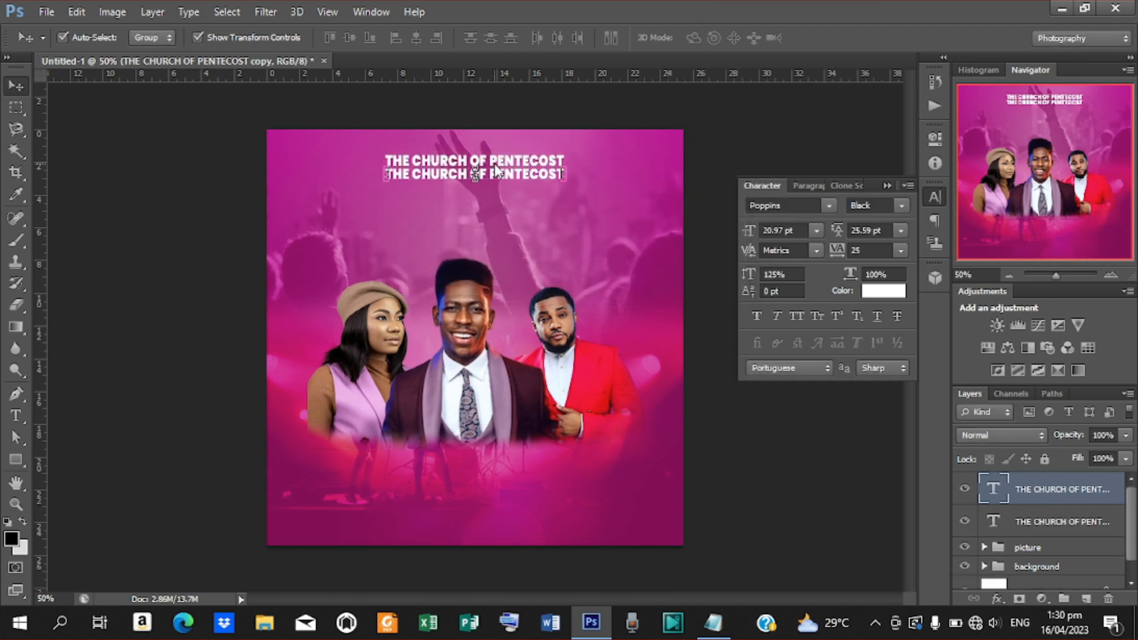
Step: Replace the duplicated line's text with GRACE CONGREGATION - KABESO, copied from the night of praise and worship note in Notepad
key("t")
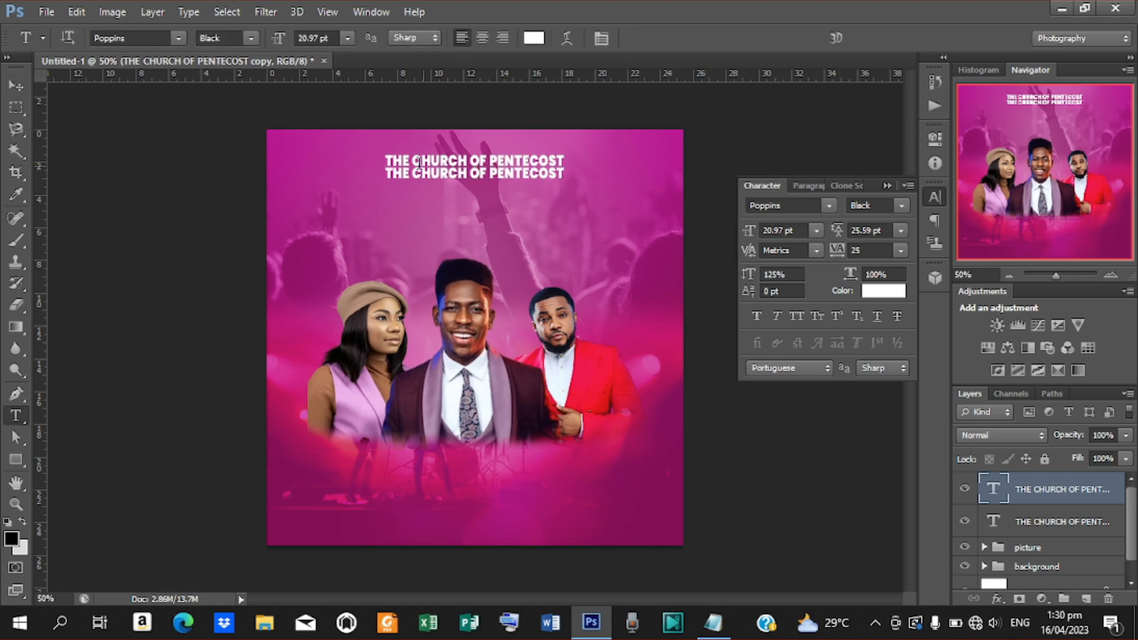
left_click_drag(385, 176, 581, 171)
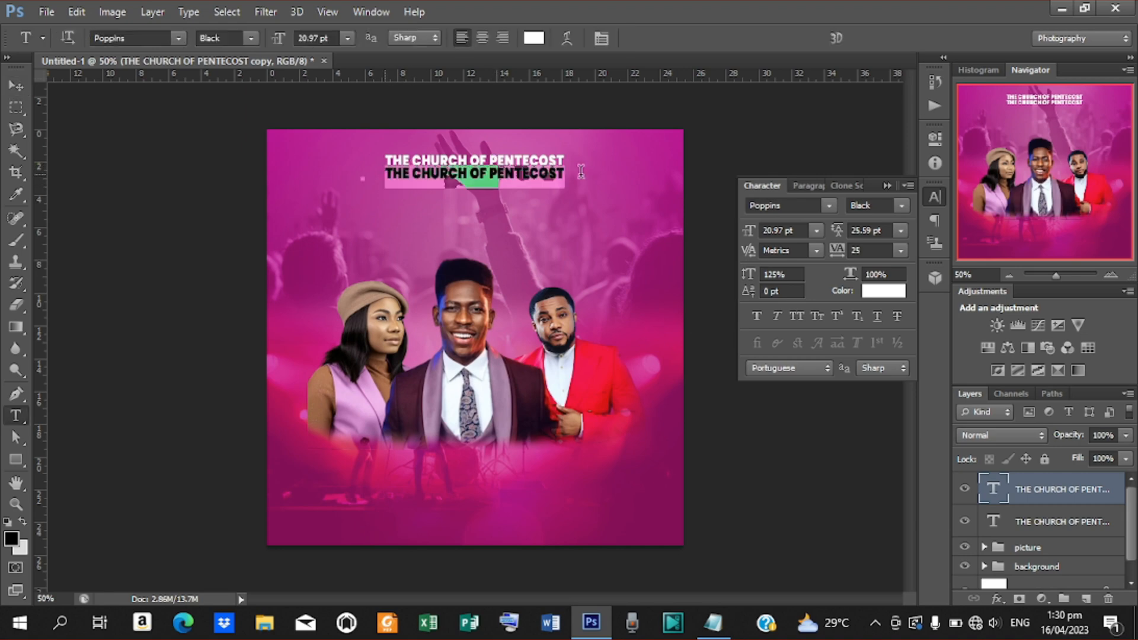
left_click(713, 623)
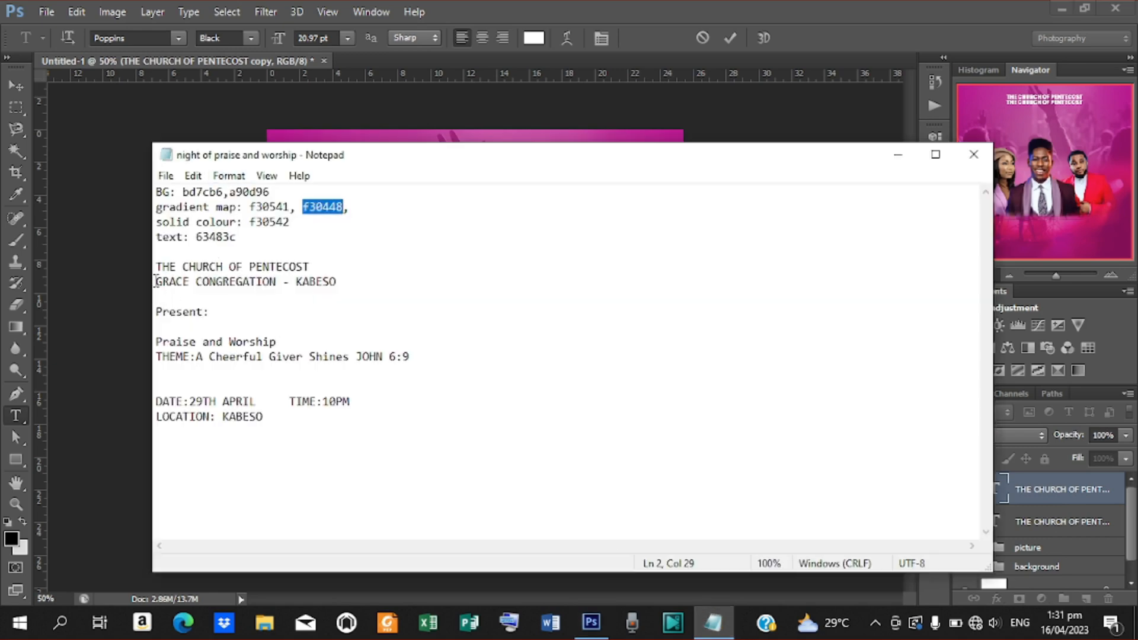
left_click_drag(156, 281, 338, 280)
key("ctrl+c")
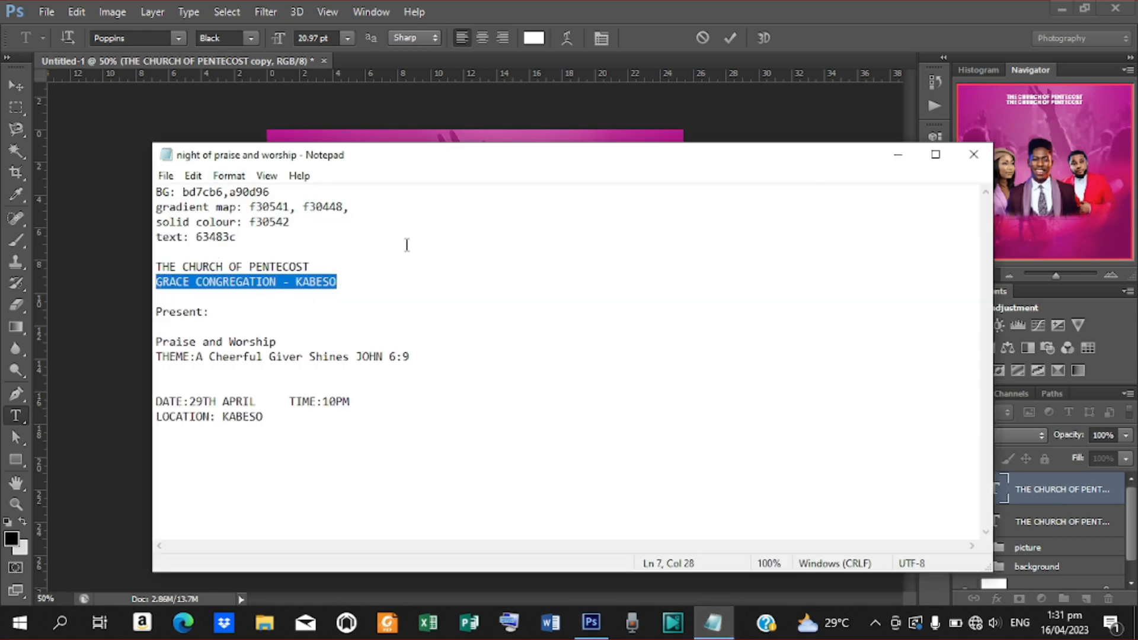
left_click(974, 155)
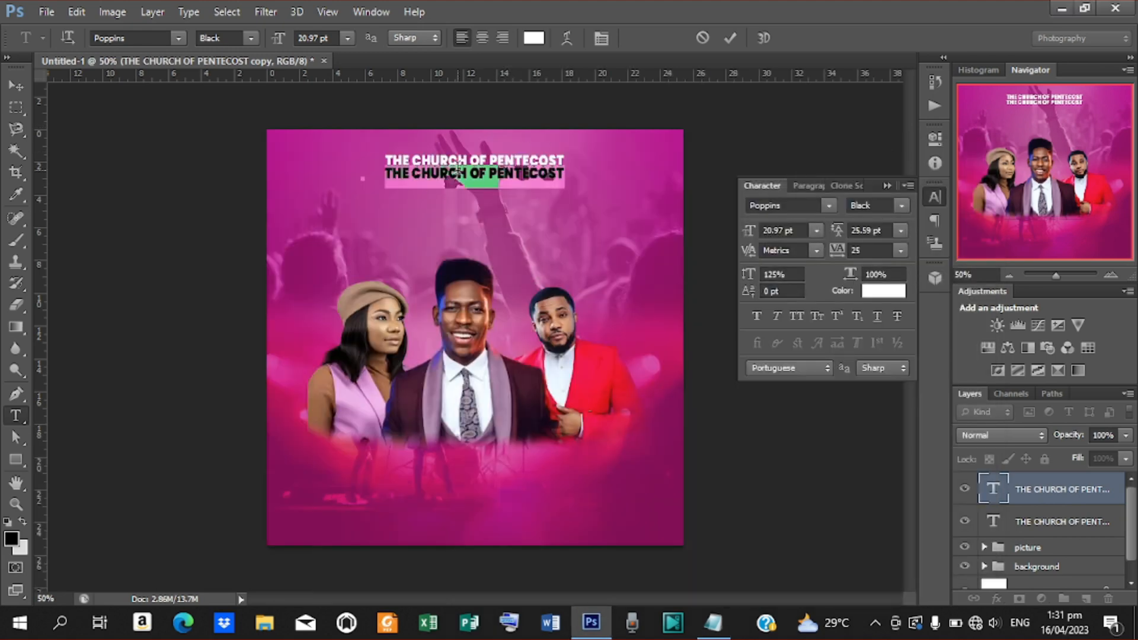
key("ctrl+v")
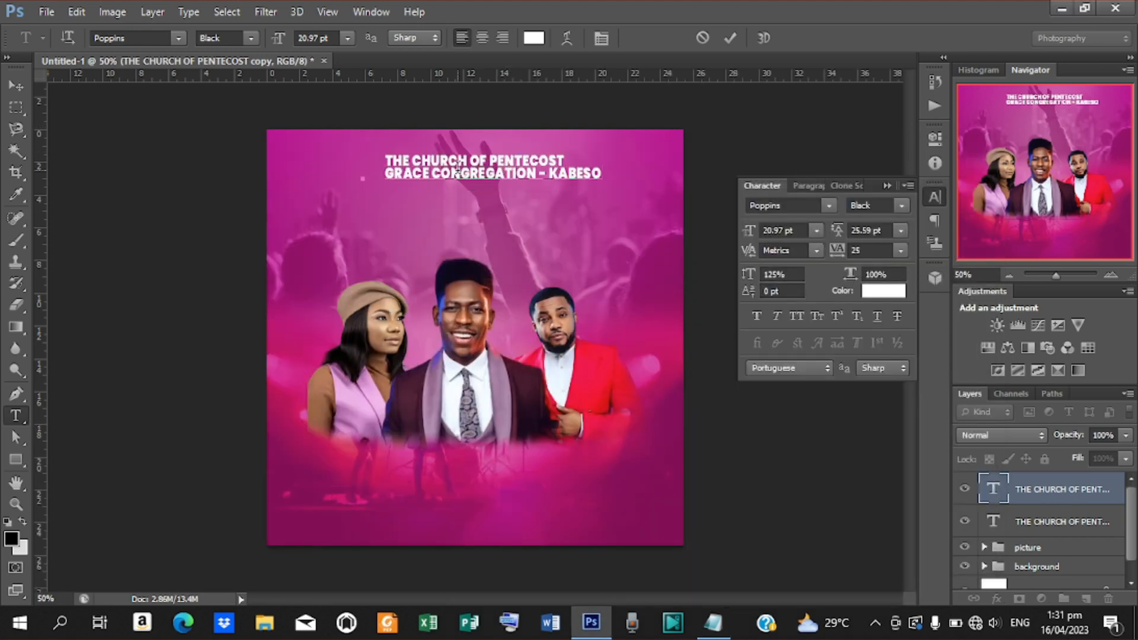
left_click(728, 39)
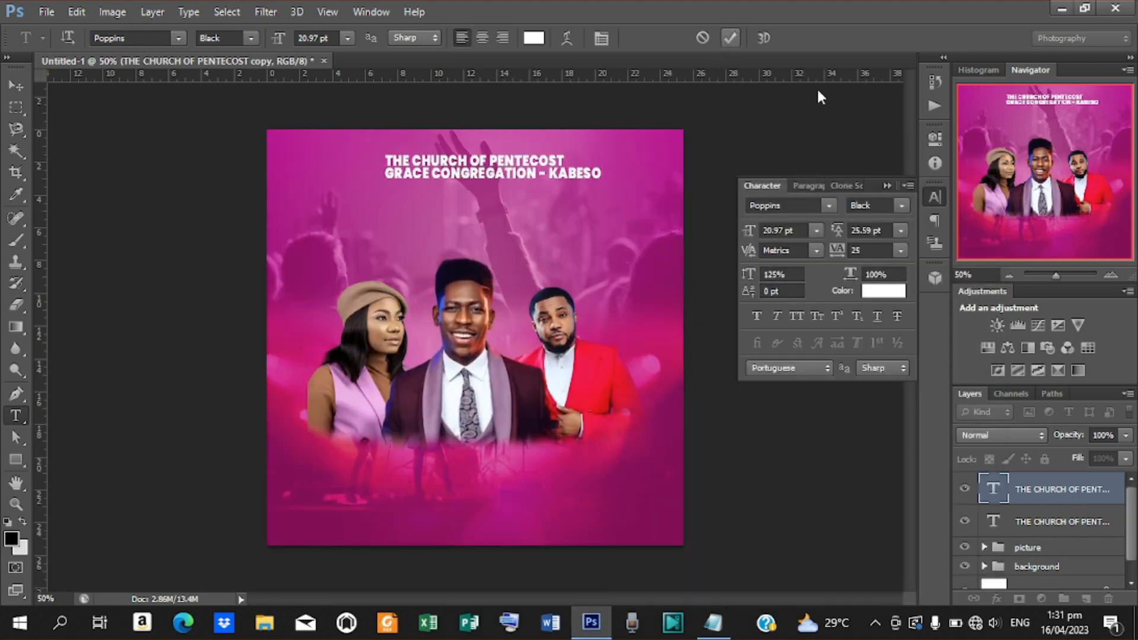
Step: Set the GRACE CONGREGATION - KABESO line to Poppins Bold and scale it down to about 14.61 pt
left_click(902, 206)
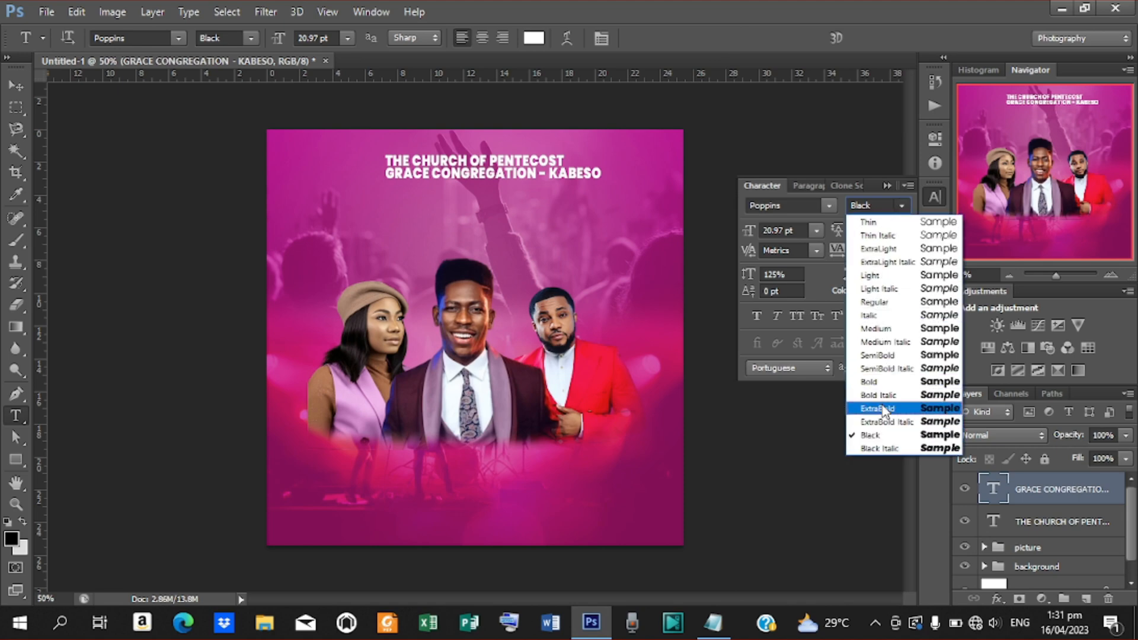
left_click(885, 382)
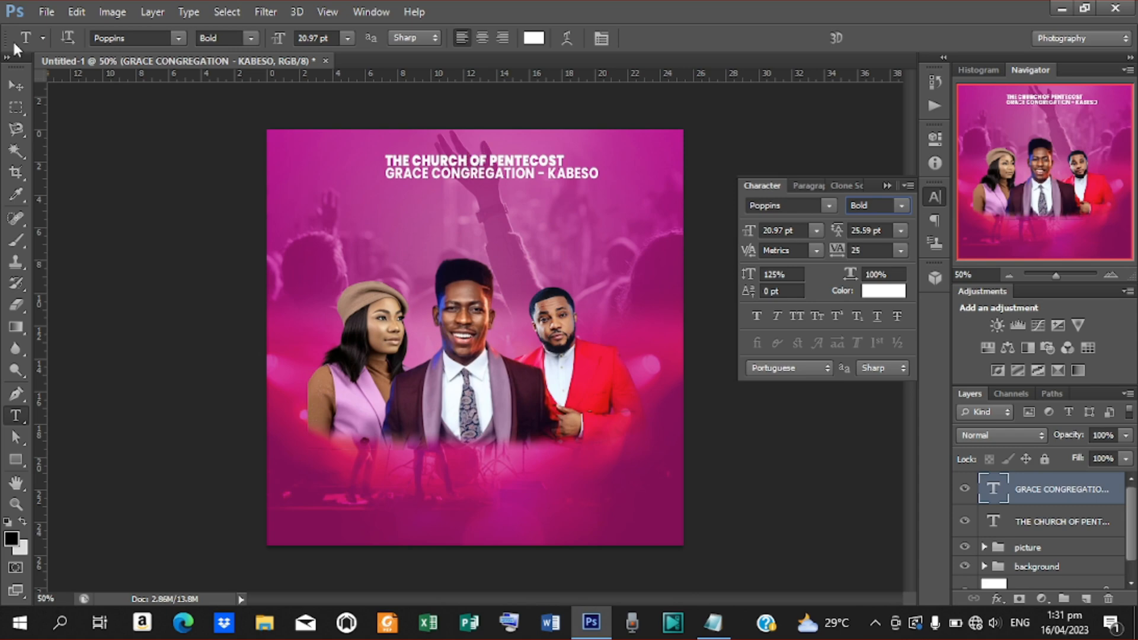
left_click(16, 85)
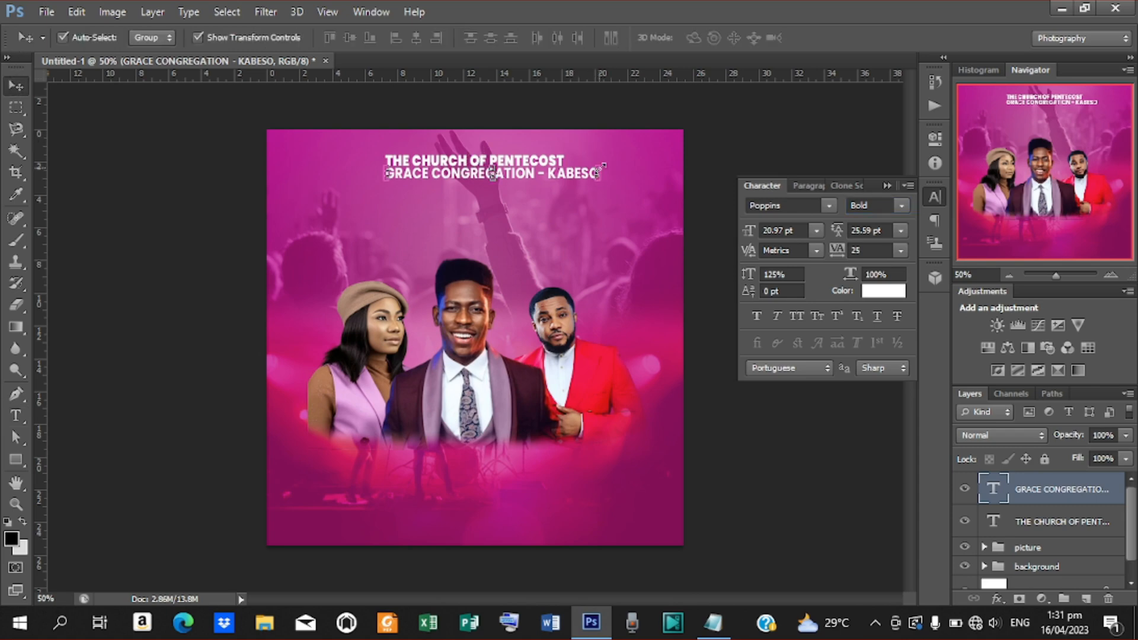
left_click_drag(599, 170, 566, 172)
left_click(844, 29)
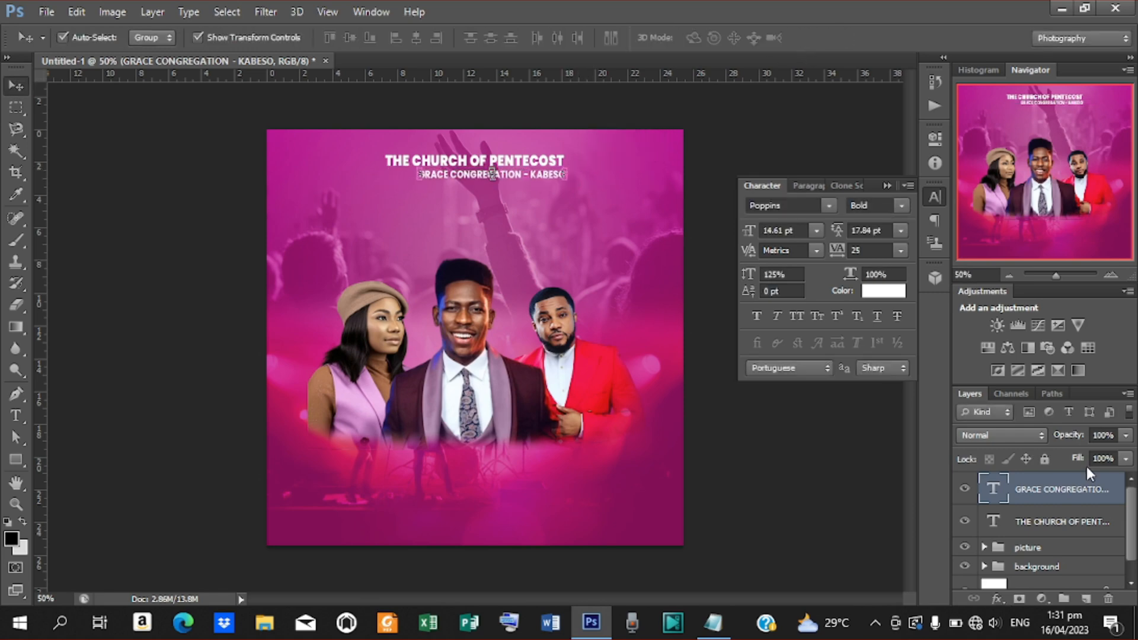
Step: Align the horizontal centers of the two title lines with each other and with the whole canvas
left_click(1072, 522, "shift")
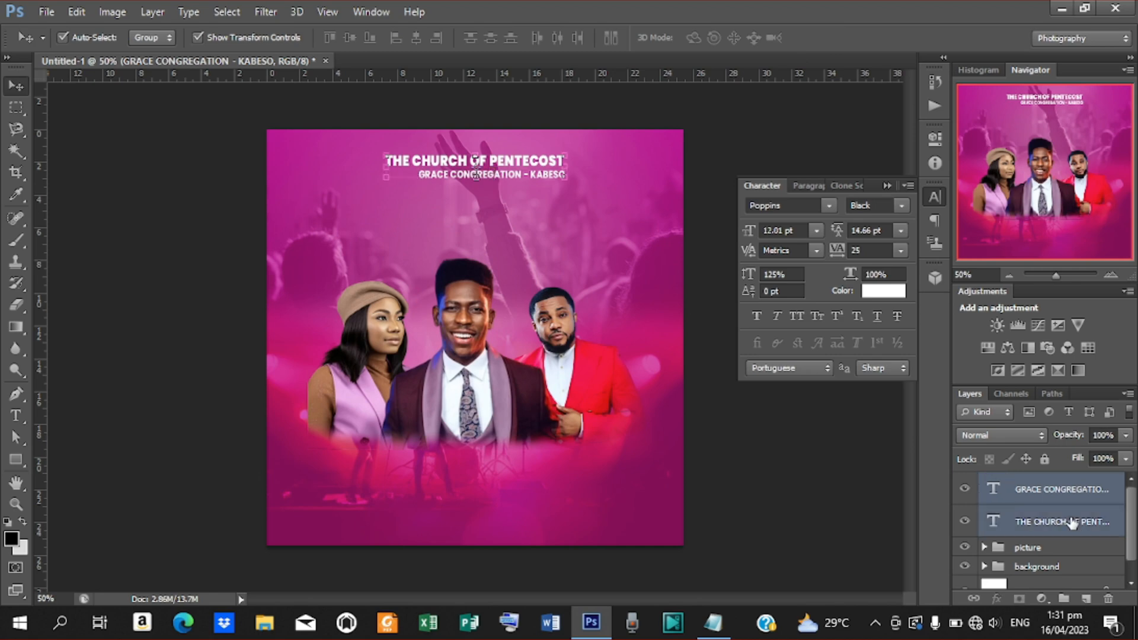
left_click(415, 45)
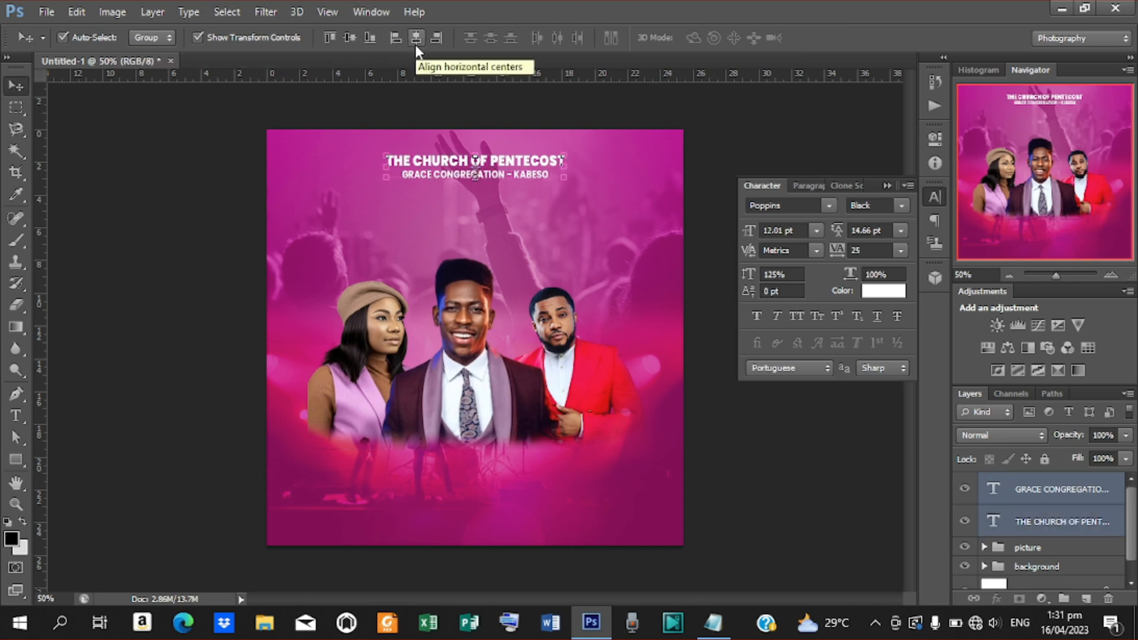
key("ctrl+a")
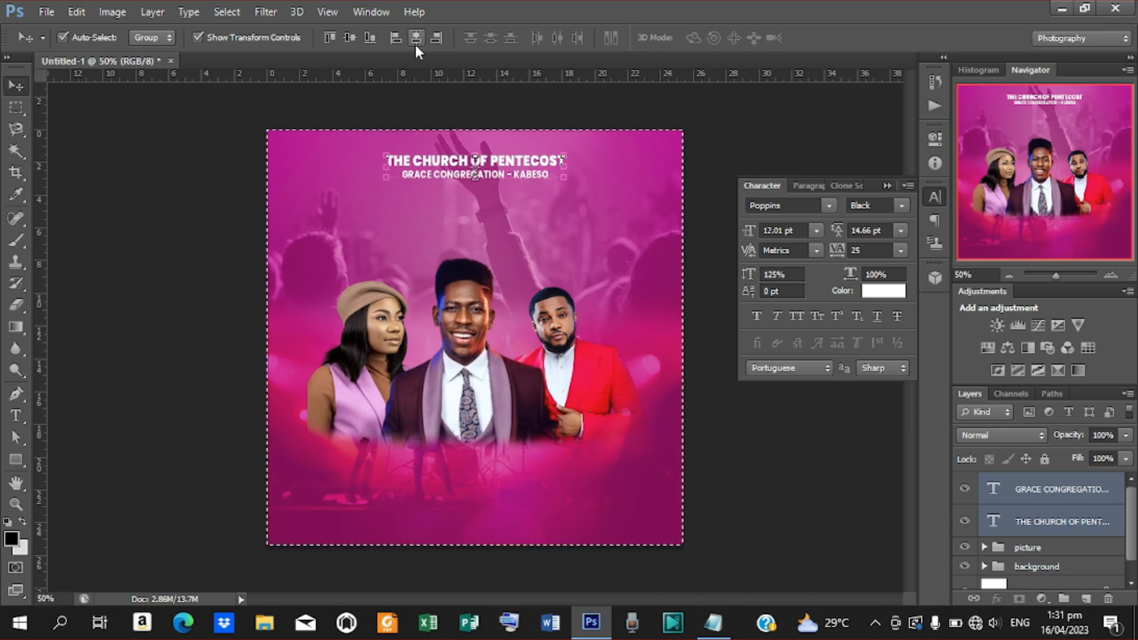
left_click(416, 39)
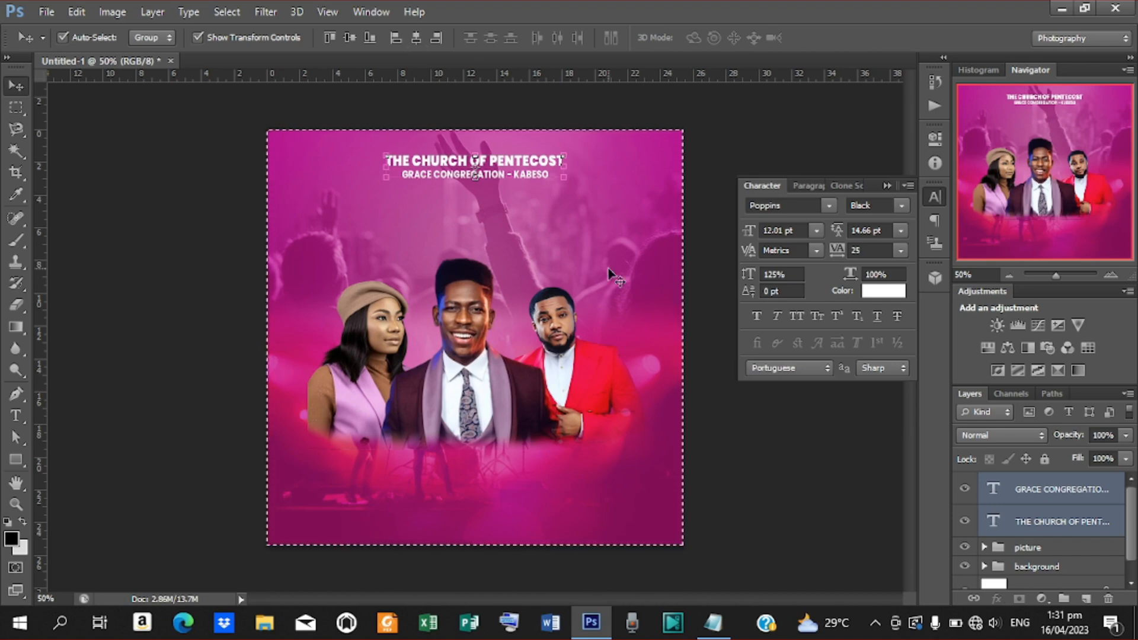
Step: Deselect the canvas and nudge the GRACE CONGREGATION - KABESO line slightly up toward the church title
left_click(1040, 490)
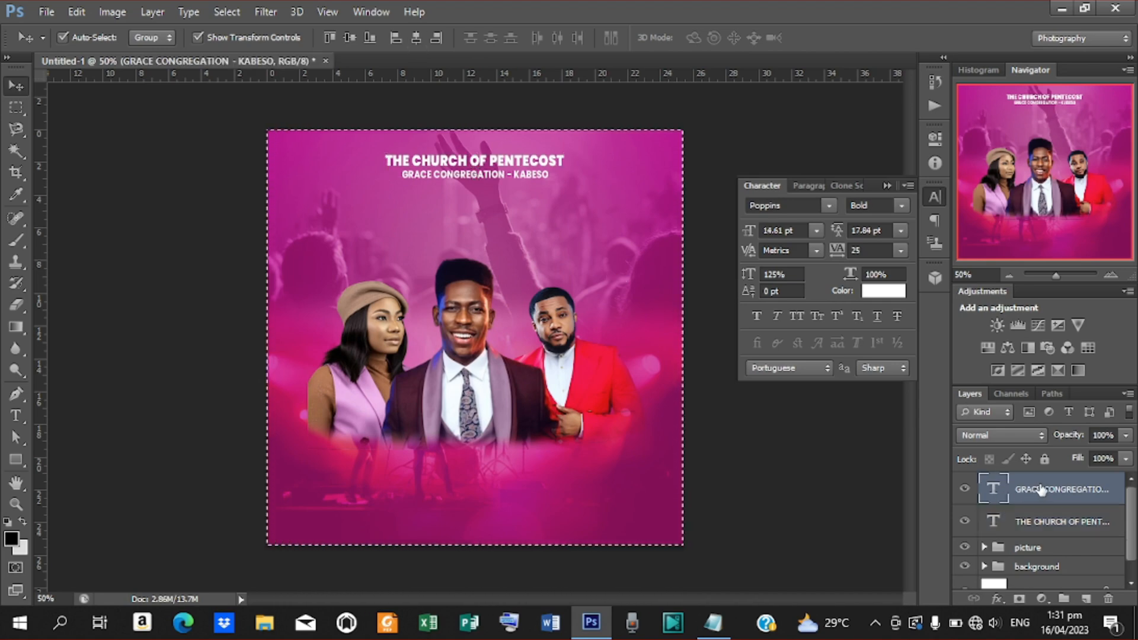
key("Up")
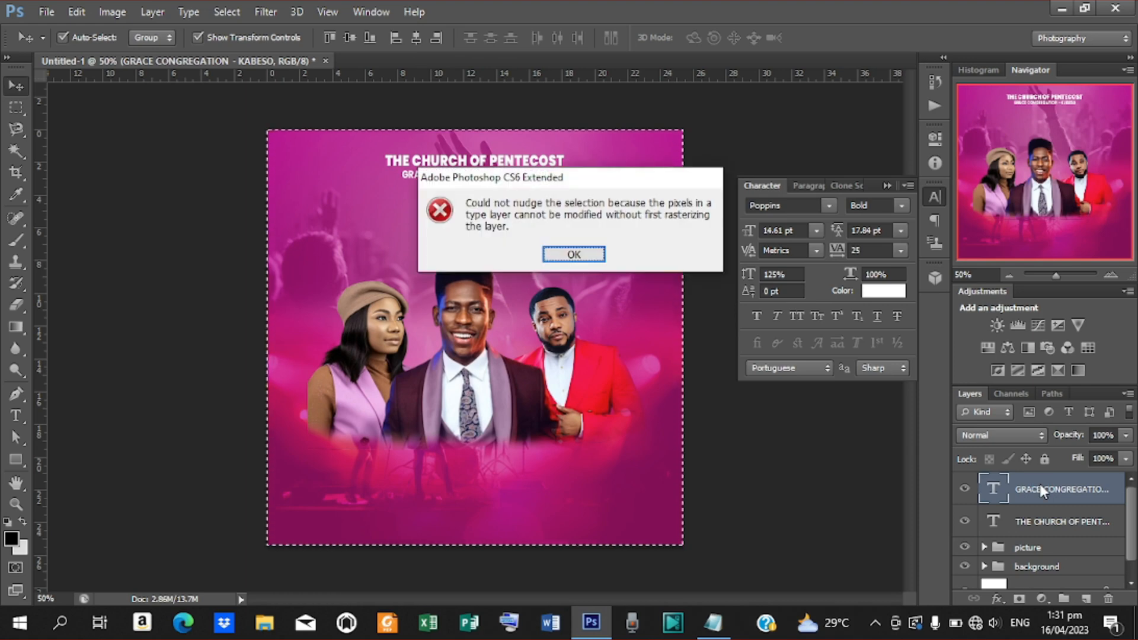
left_click(580, 255)
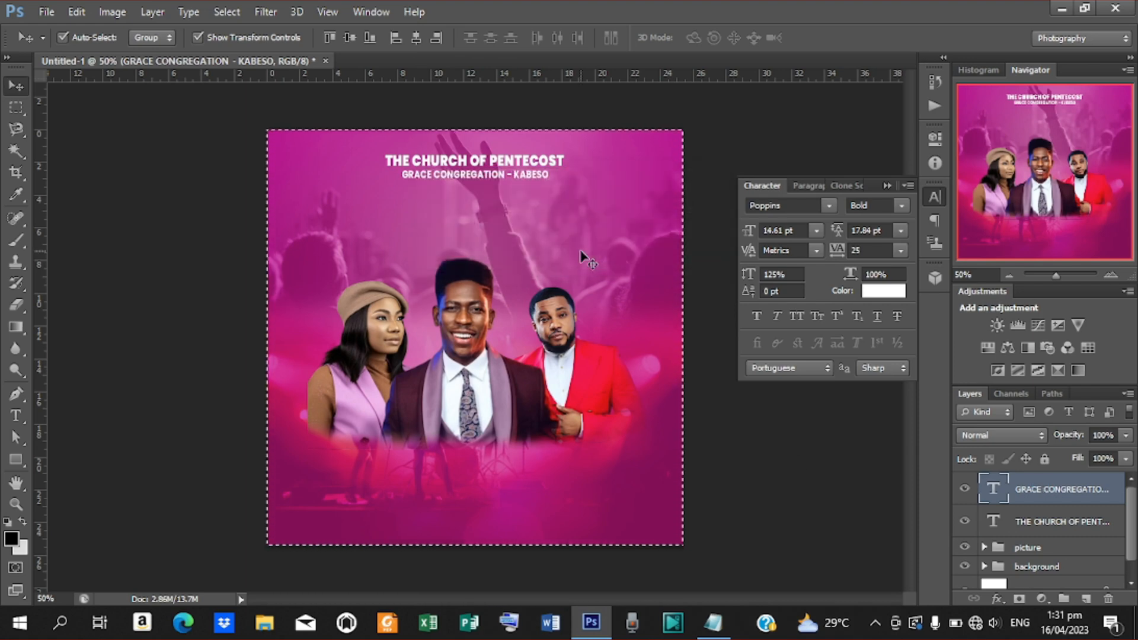
key("ctrl+d")
key("Up")
key("Up")
key("Up")
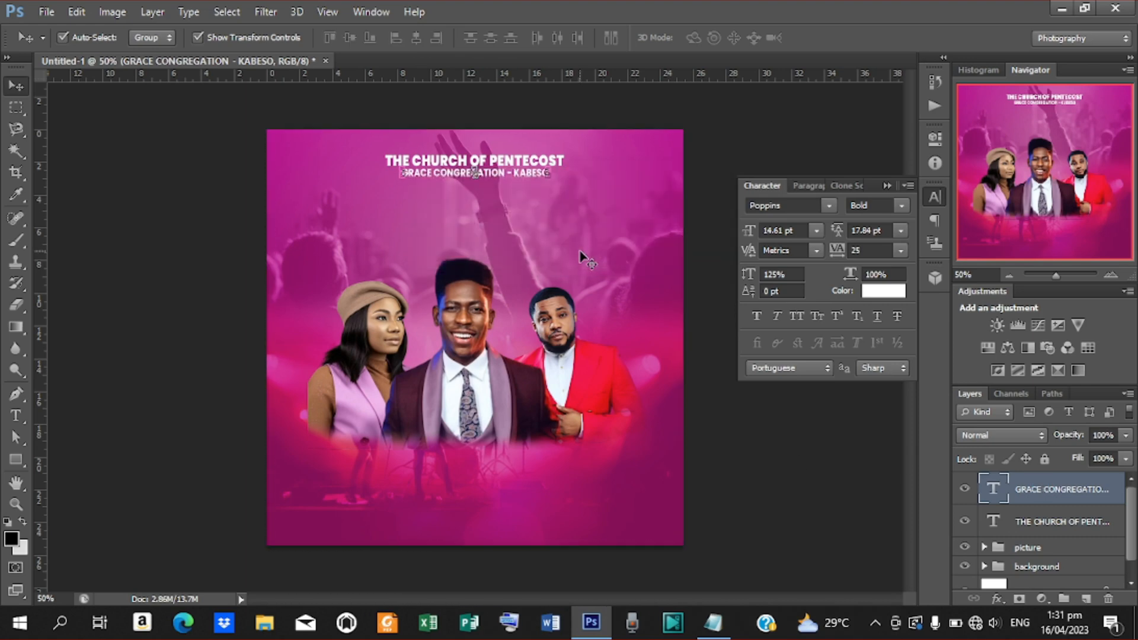
key("Down")
key("Up")
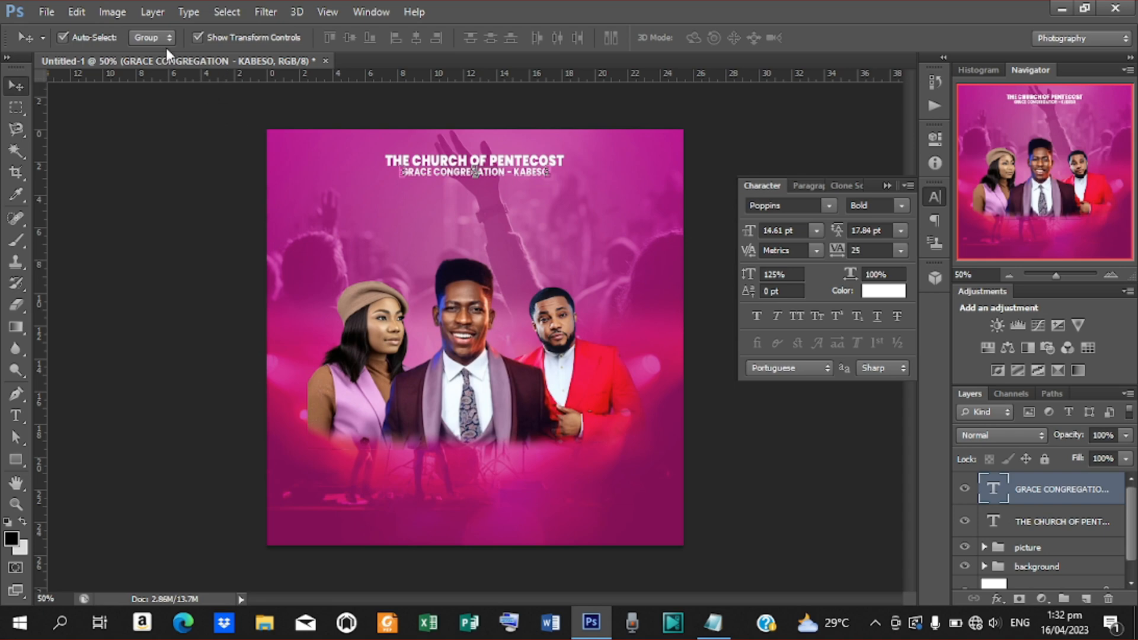
Step: Place the kisspng Church of Pentecost logo image from the NIGHT OF PRAISE AND WORSHIP folder onto the flyer
left_click(39, 12)
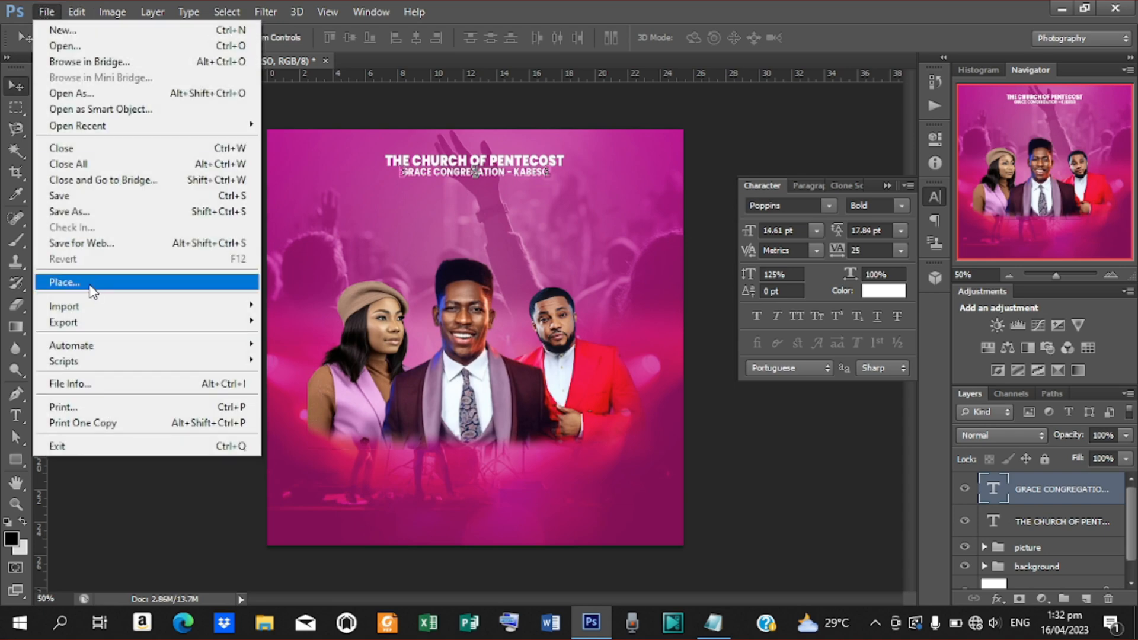
left_click(92, 283)
left_click(941, 104)
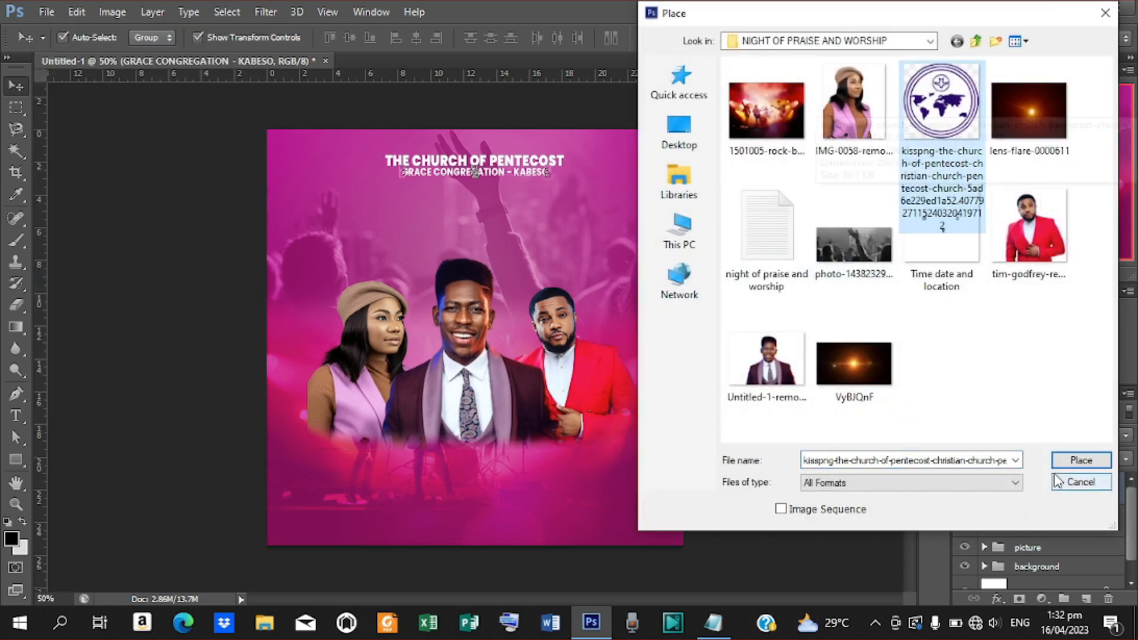
left_click(1074, 460)
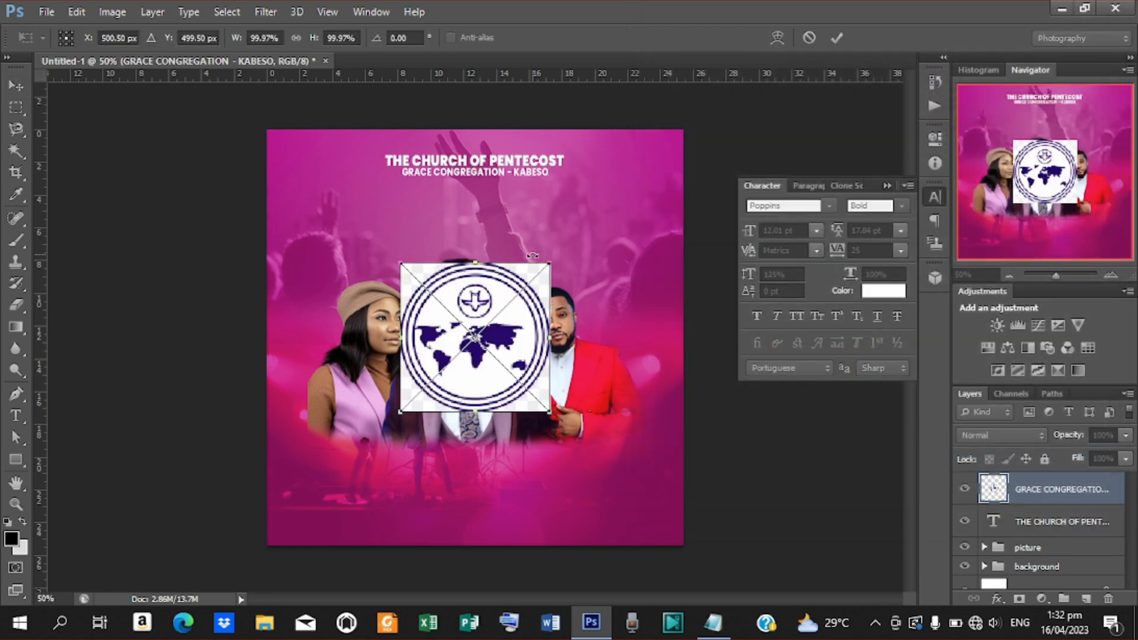
left_click(836, 37)
Step: Rasterize the logo layer, removing its upper checkered corners and white interior with the Magic Wand tool
right_click(1041, 487)
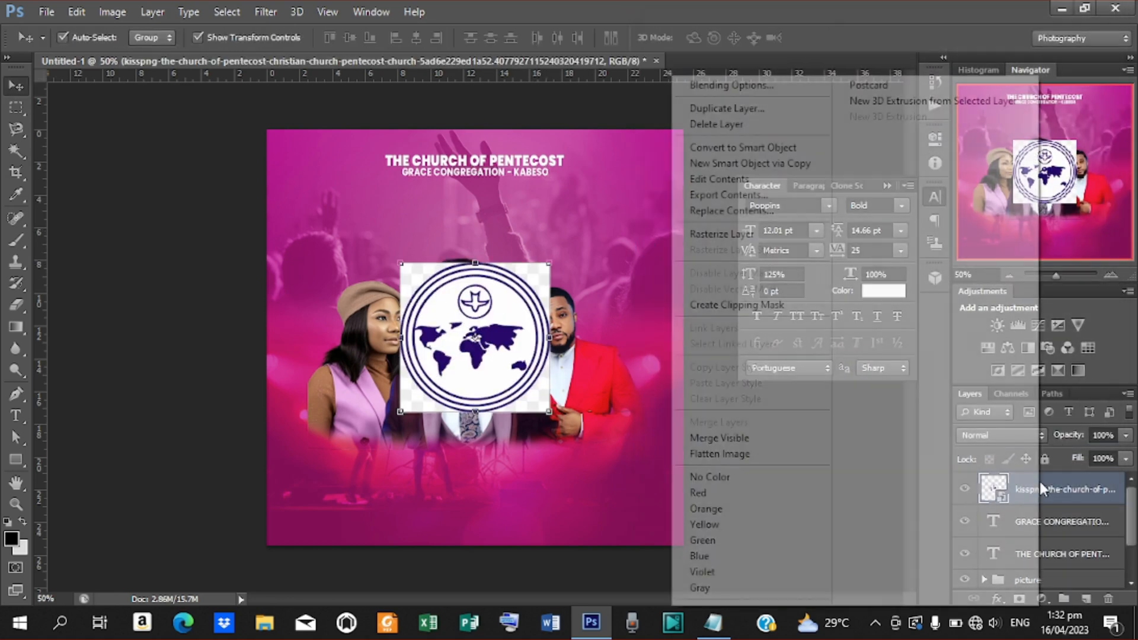
left_click(740, 239)
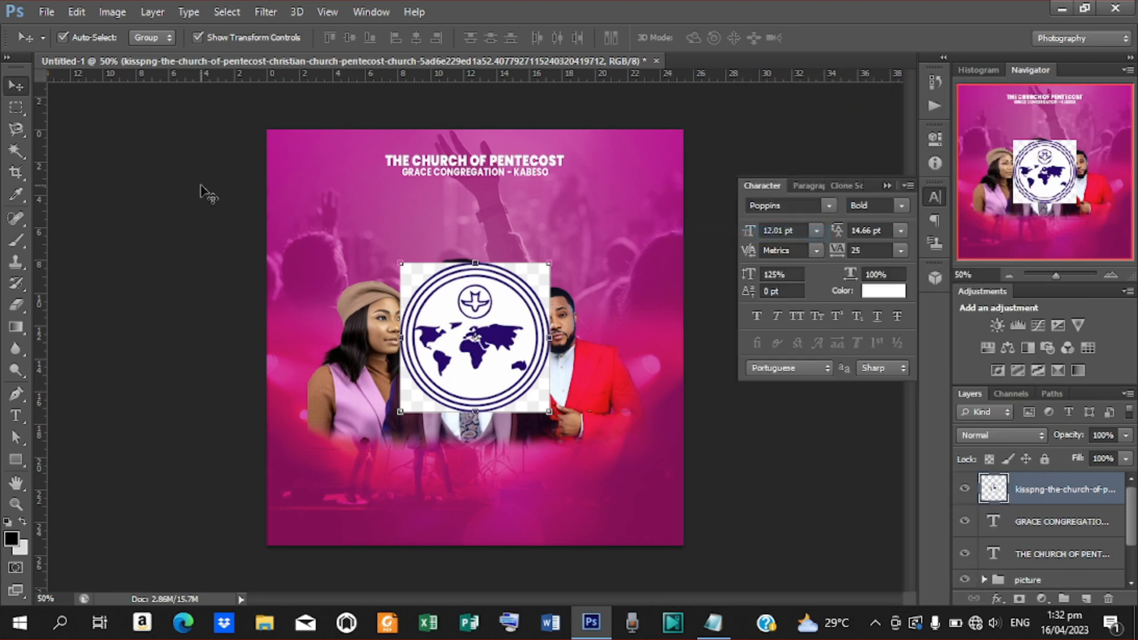
left_click(18, 147)
left_click(19, 149)
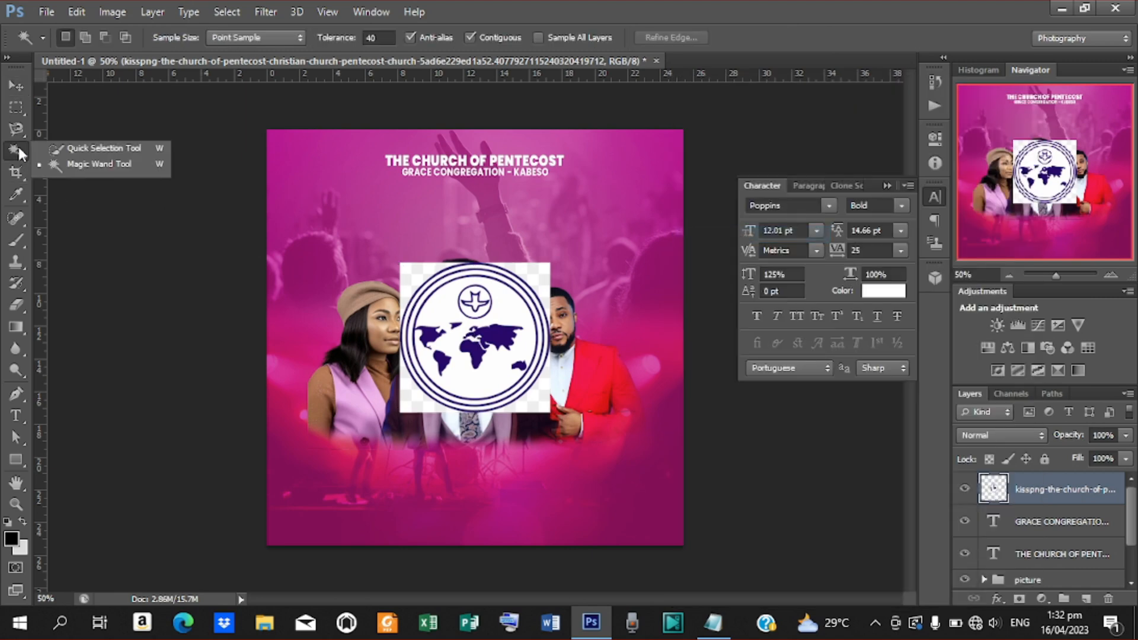
left_click(117, 165)
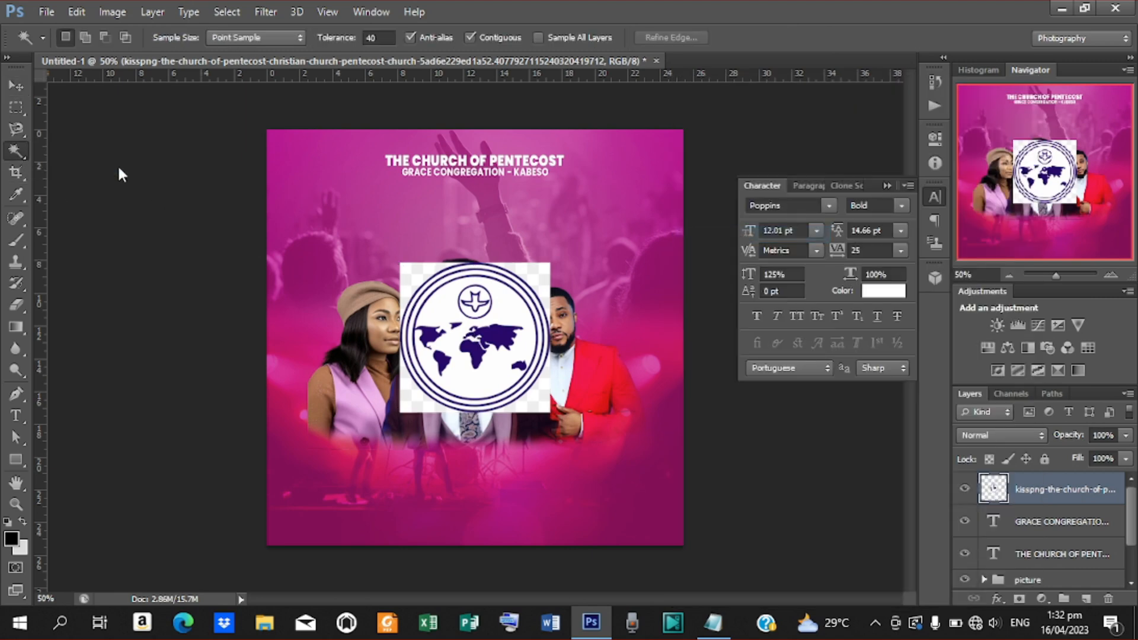
left_click(416, 278)
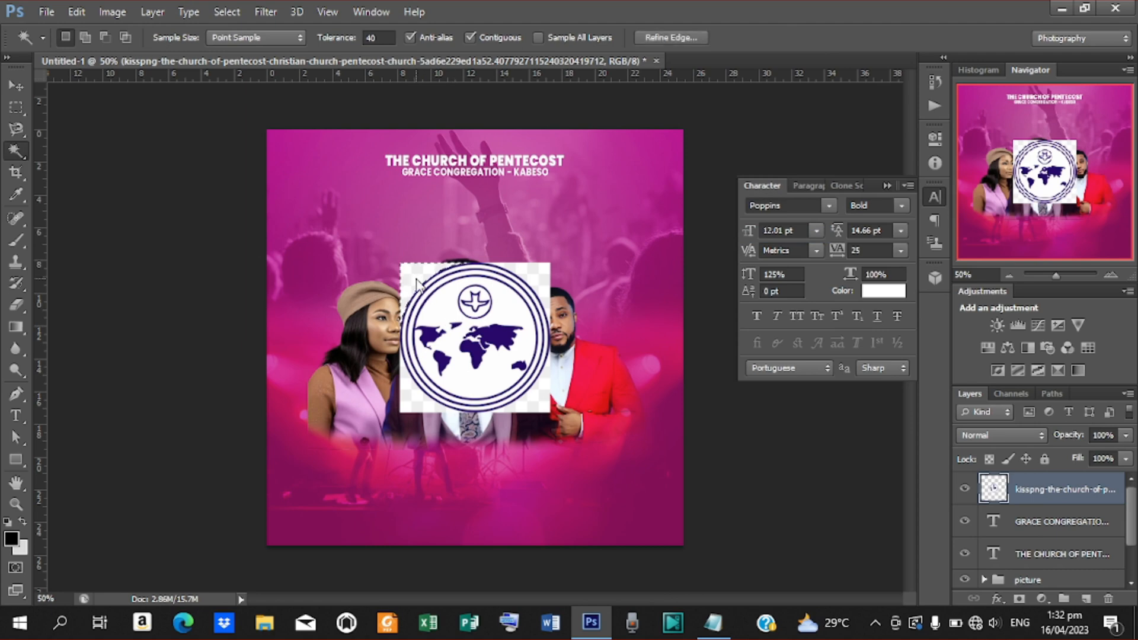
left_click(538, 277)
left_click(513, 318)
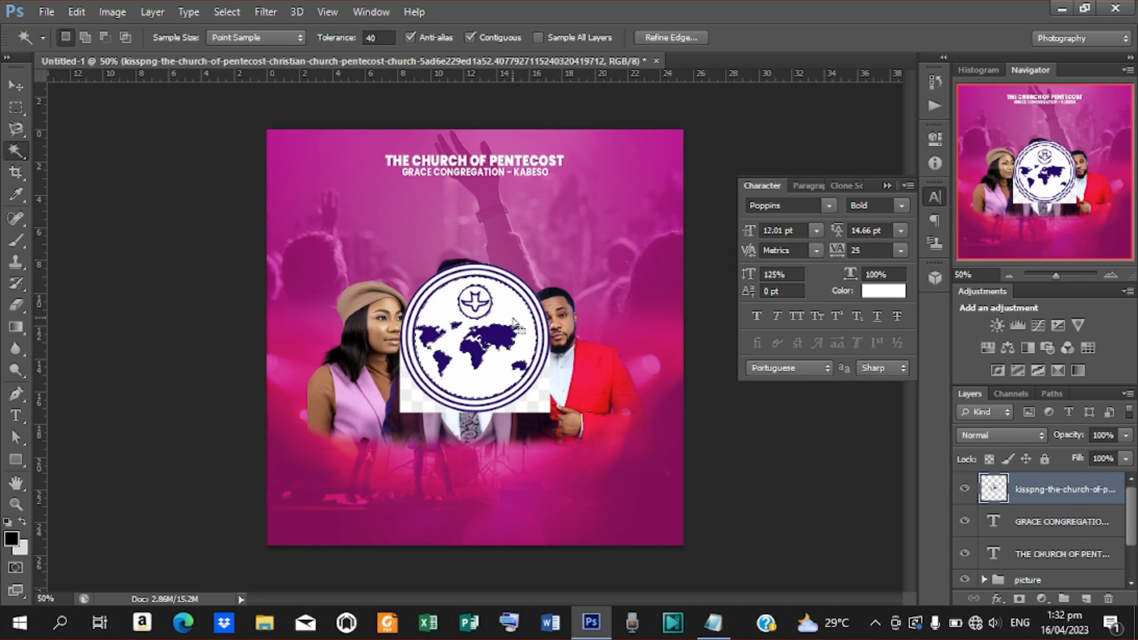
key("Delete")
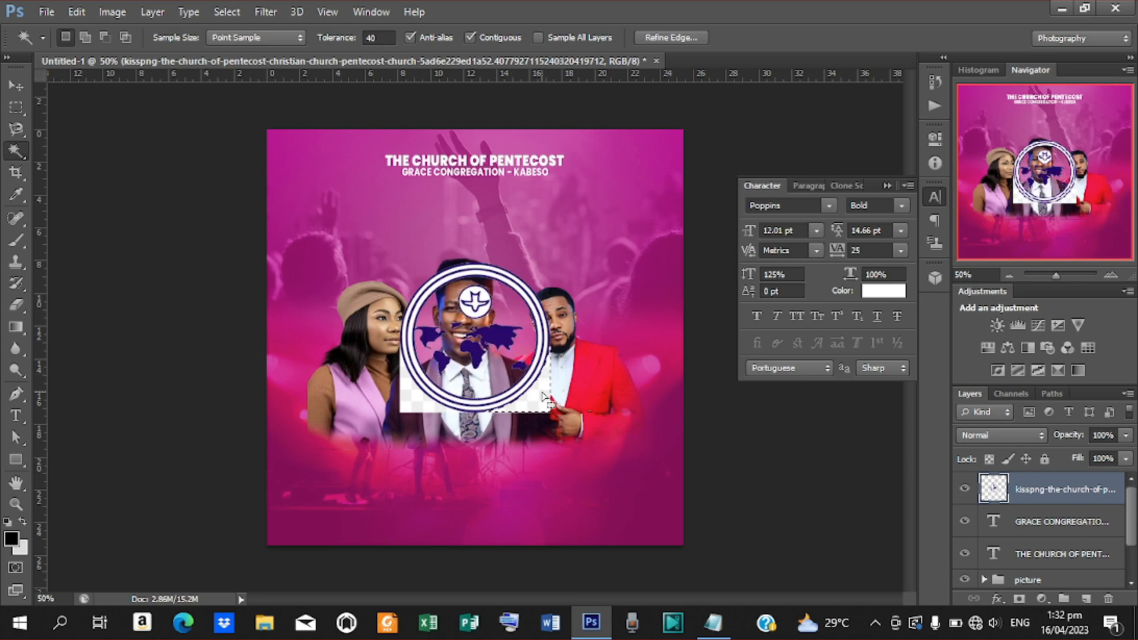
Step: Delete the two lower checkered corners around the logo circle and clear the selection
left_click(545, 396)
left_click(424, 406)
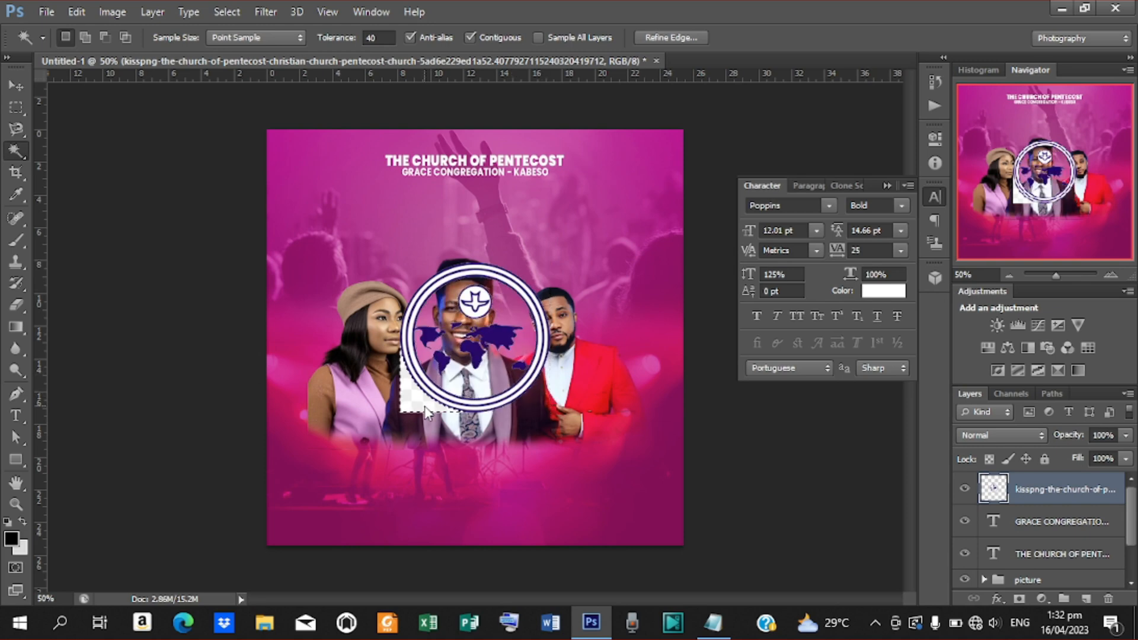
key("Delete")
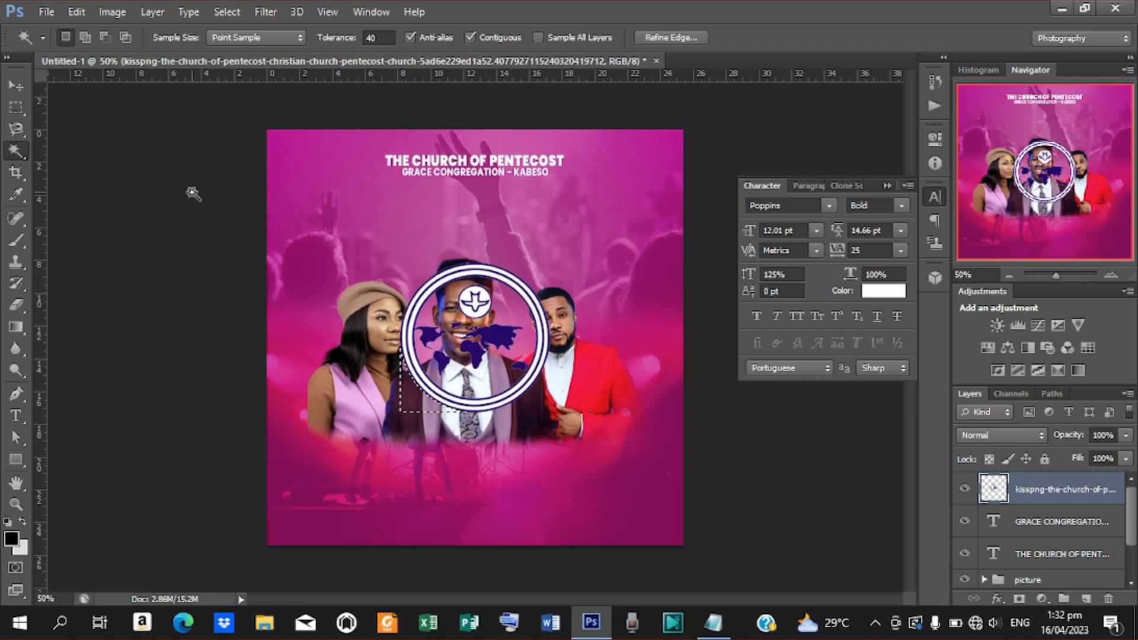
key("ctrl+d")
Step: Scale the logo down to about 21.33% and place it just left of the church title lines
left_click(16, 88)
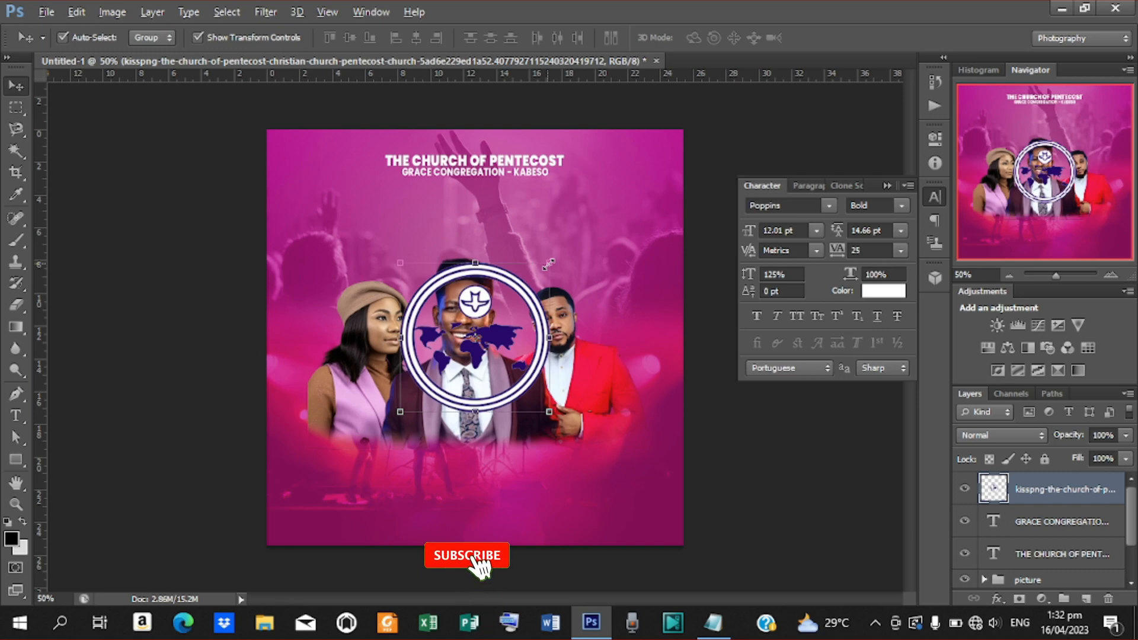
left_click_drag(546, 261, 387, 242)
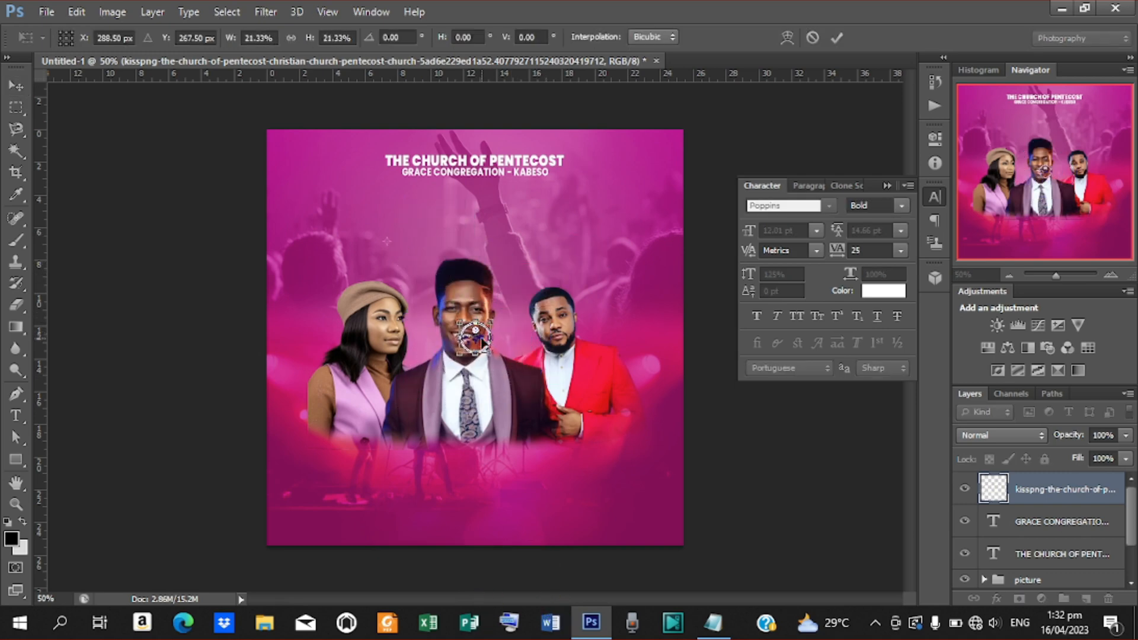
left_click_drag(476, 338, 359, 172)
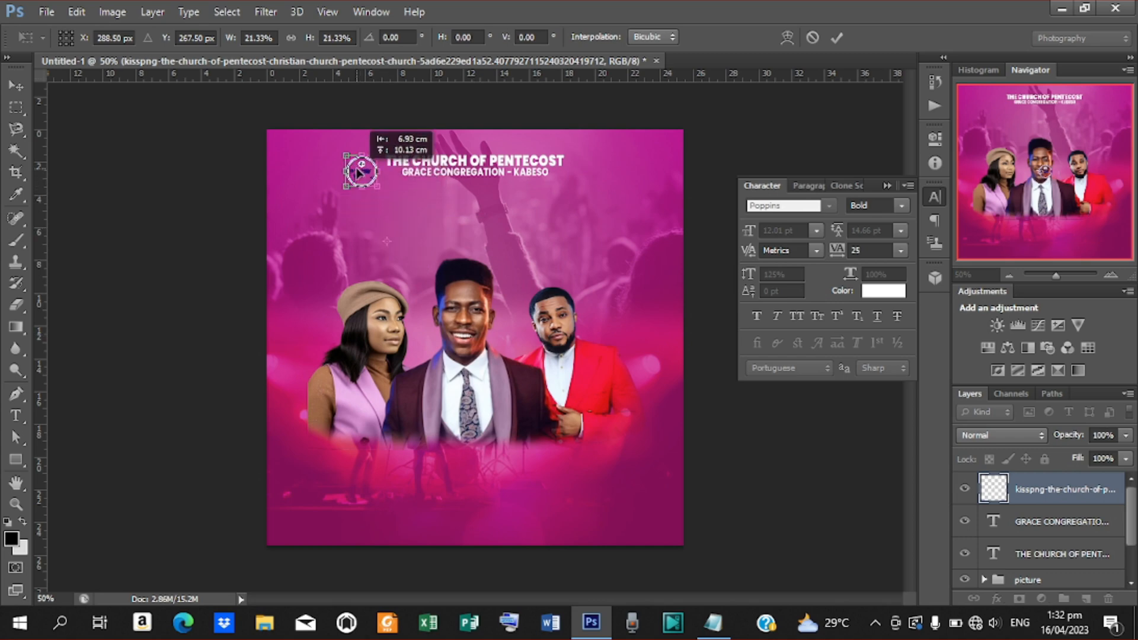
key("Up")
key("Up")
key("Up")
key("Up")
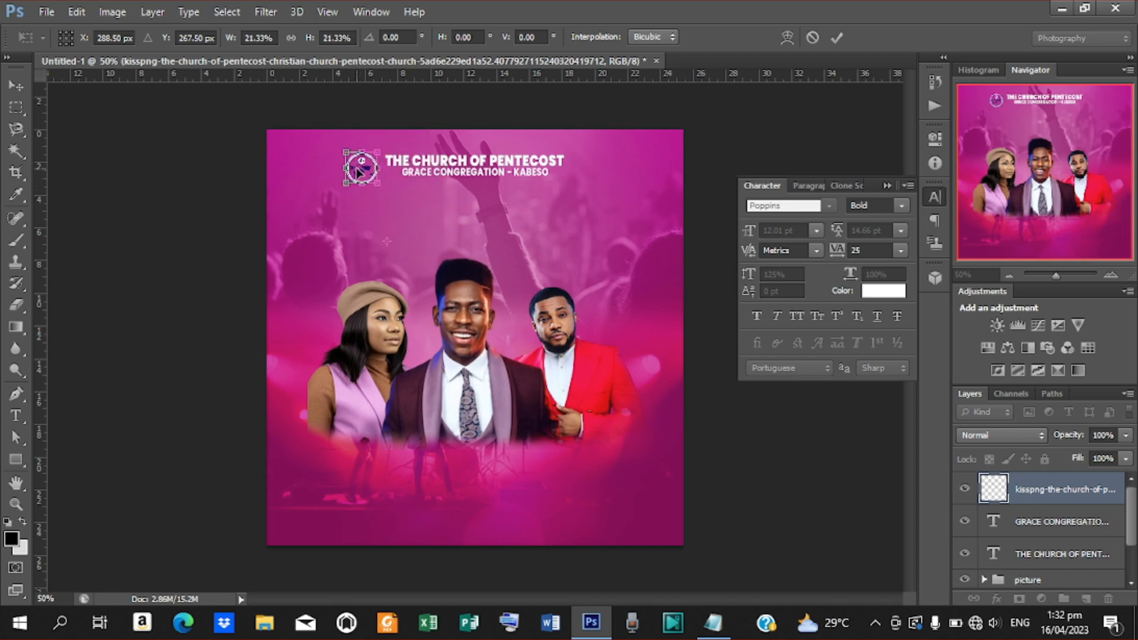
key("Return")
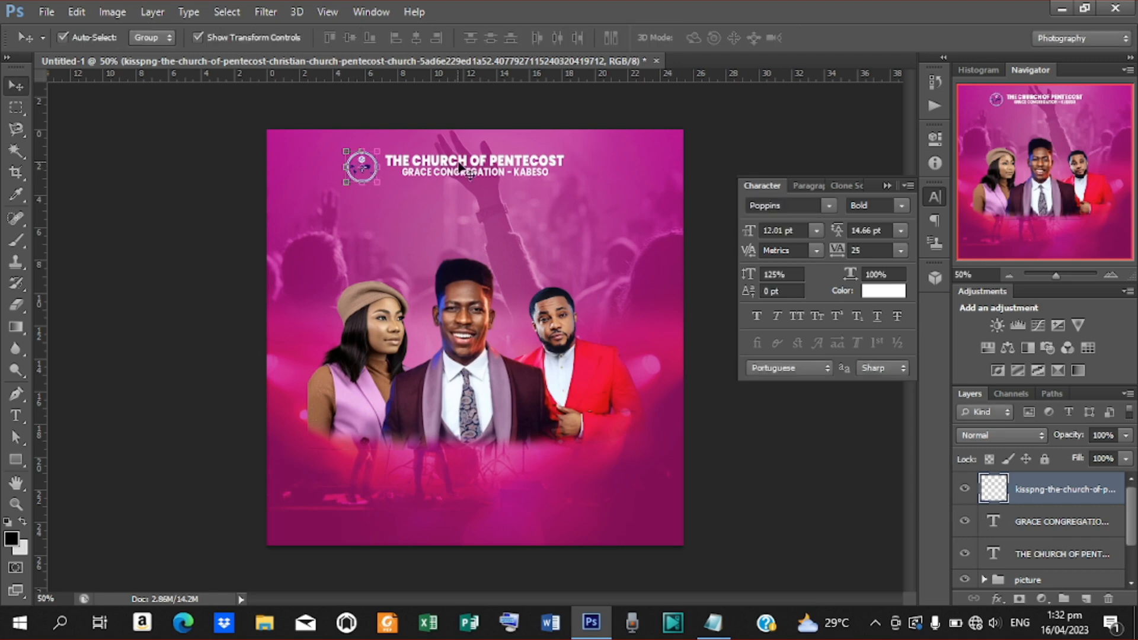
Step: Nudge the logo slightly left, away from the title, and scale it down to about 84.42%
key("Left")
key("Left")
key("Left")
key("Left")
key("Left")
key("Left")
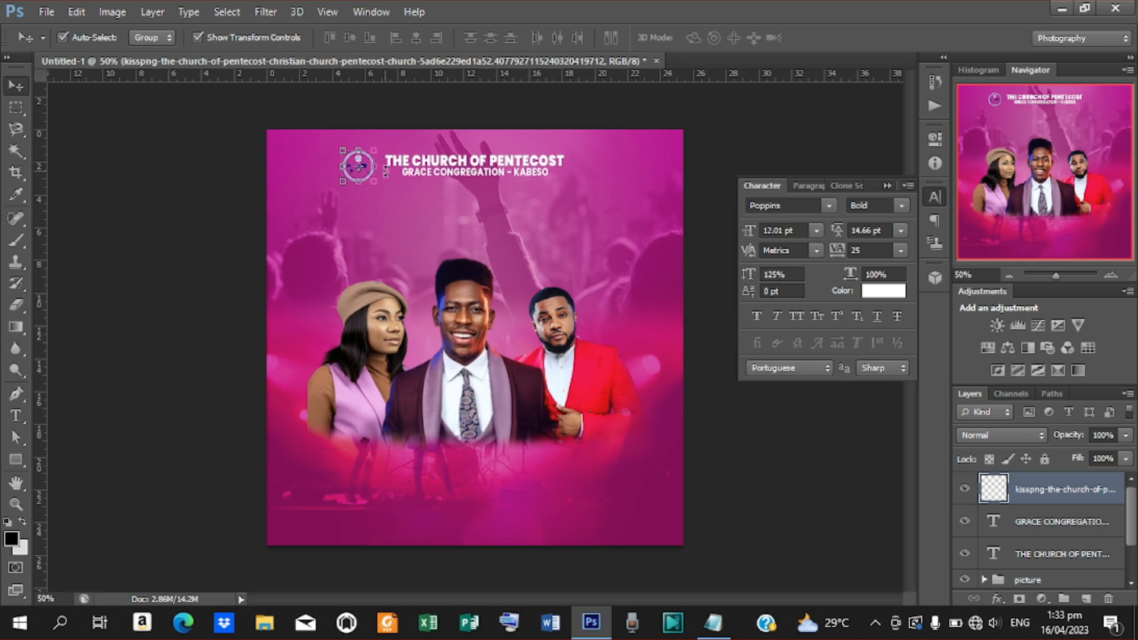
left_click_drag(380, 149, 375, 151)
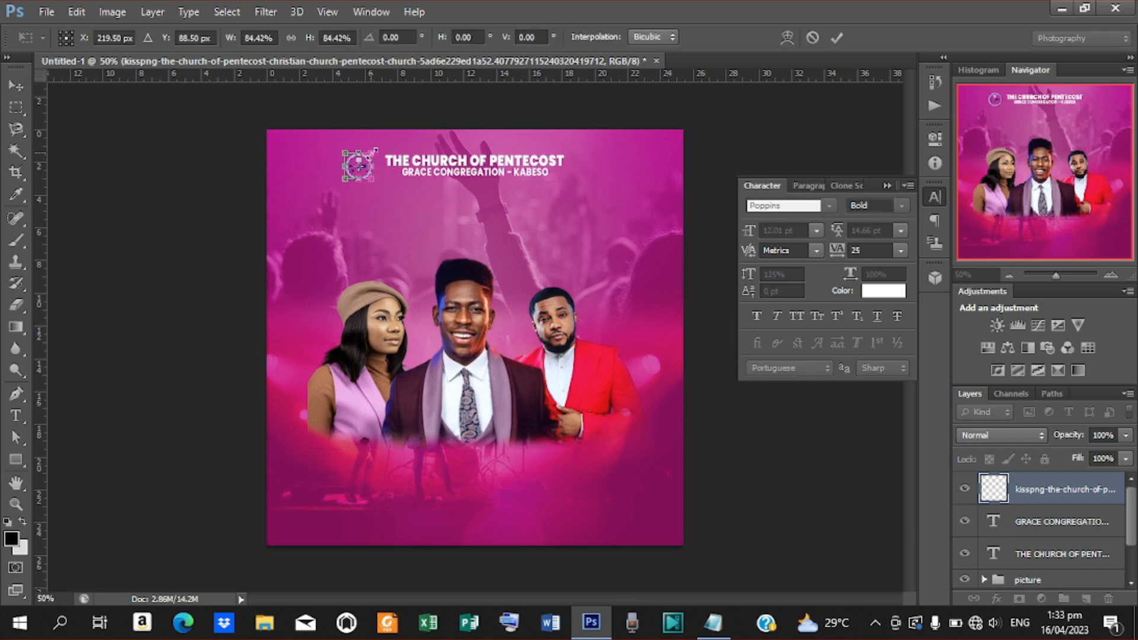
key("Return")
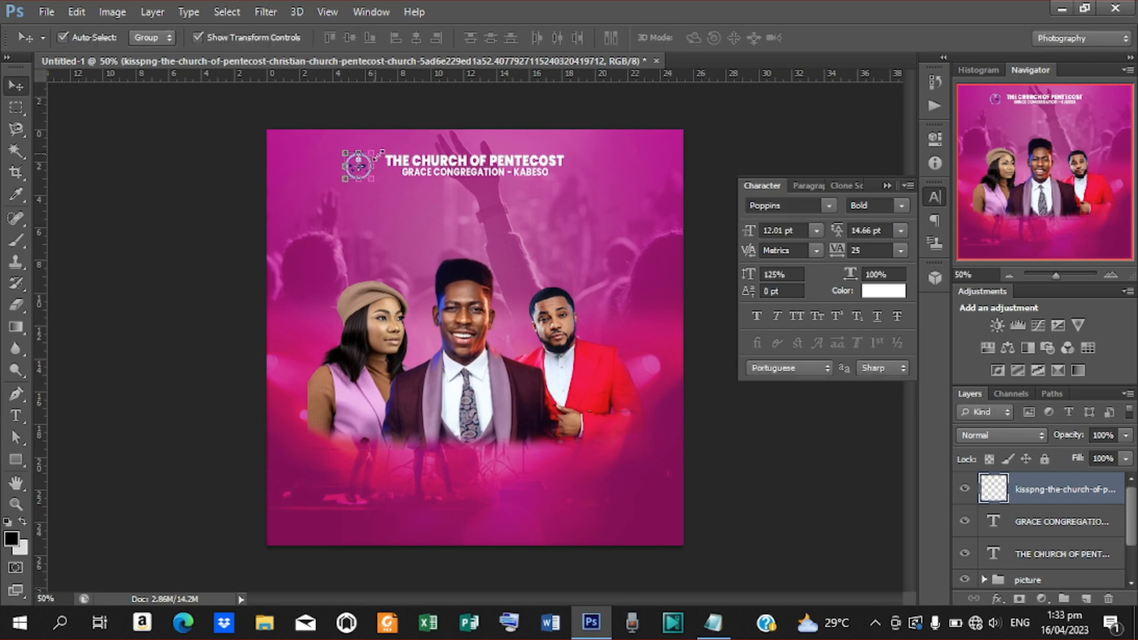
Step: Nudge the logo slightly right toward the church title and deselect it
key("Right")
key("Right")
key("Right")
key("Right")
key("Right")
key("Right")
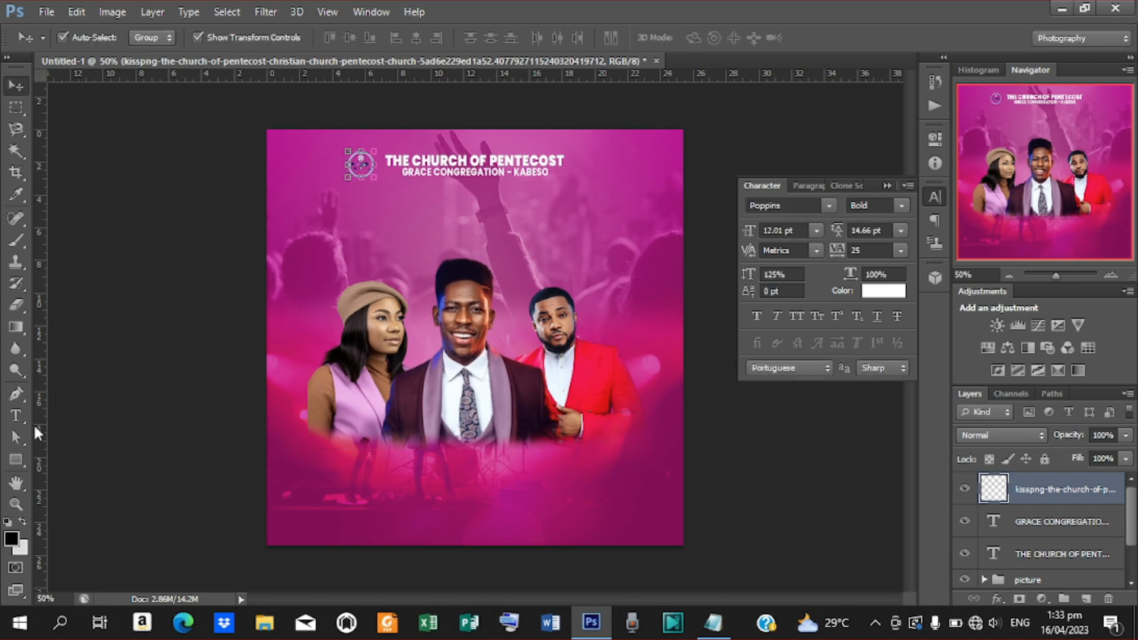
left_click(780, 422)
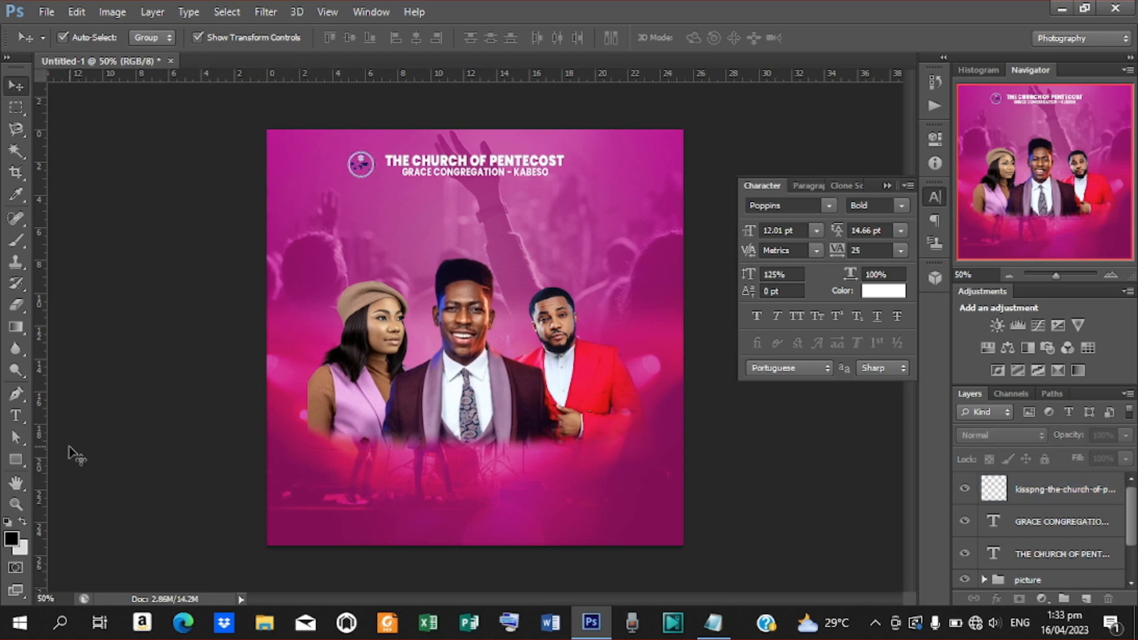
Step: Draw a circle about 74 px wide over the logo and fill it with light grey
left_click_drag(26, 458, 102, 489)
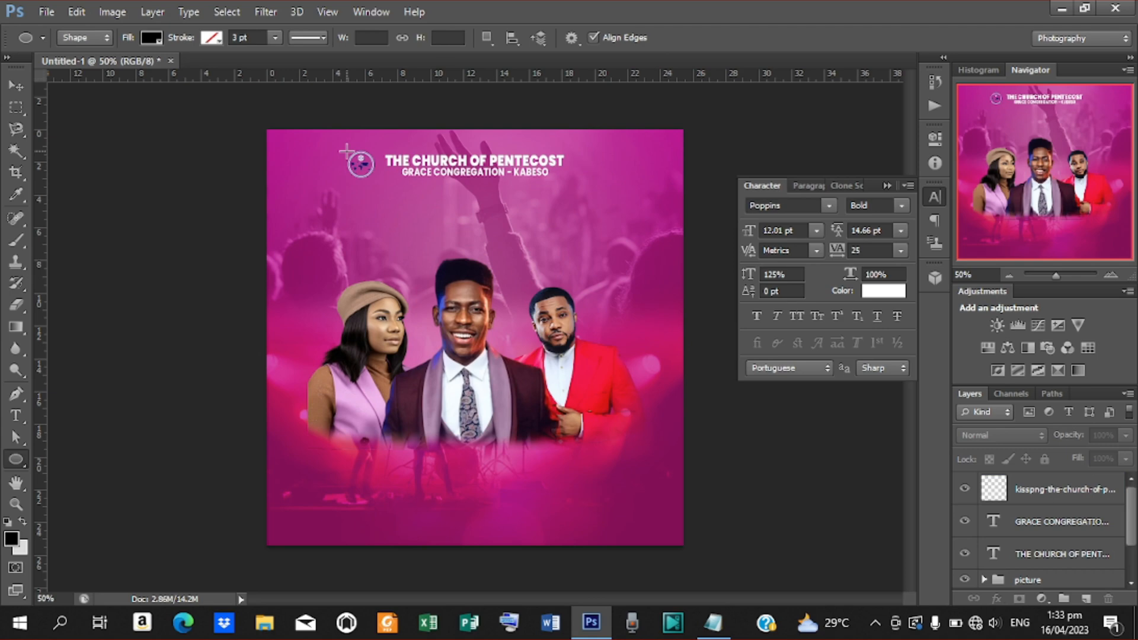
left_click_drag(346, 151, 392, 181)
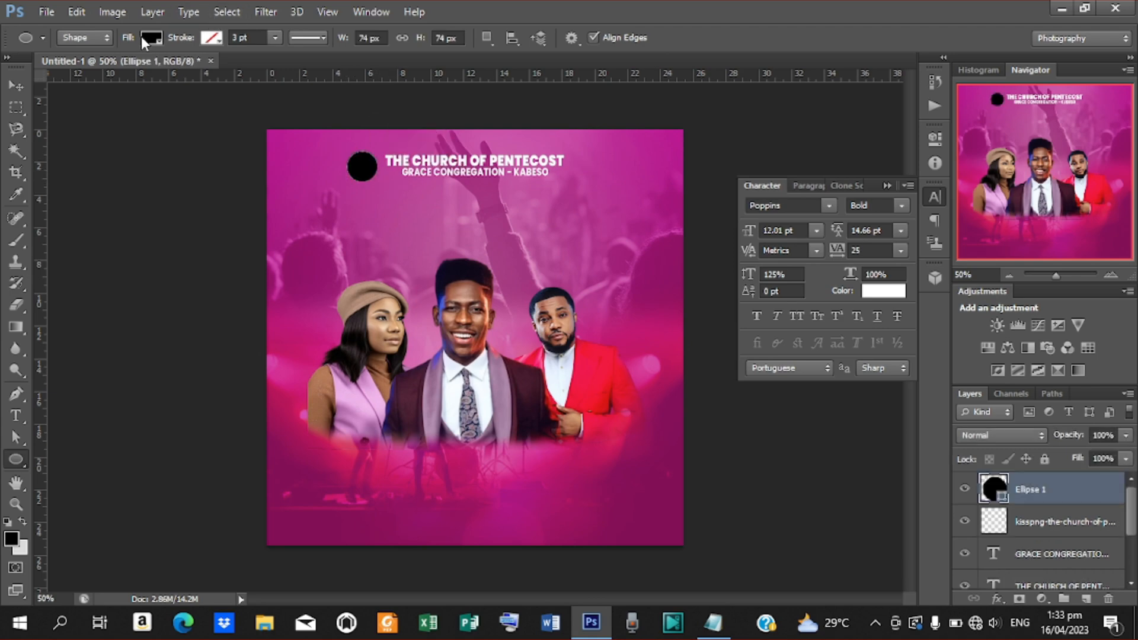
left_click(156, 38)
left_click(81, 118)
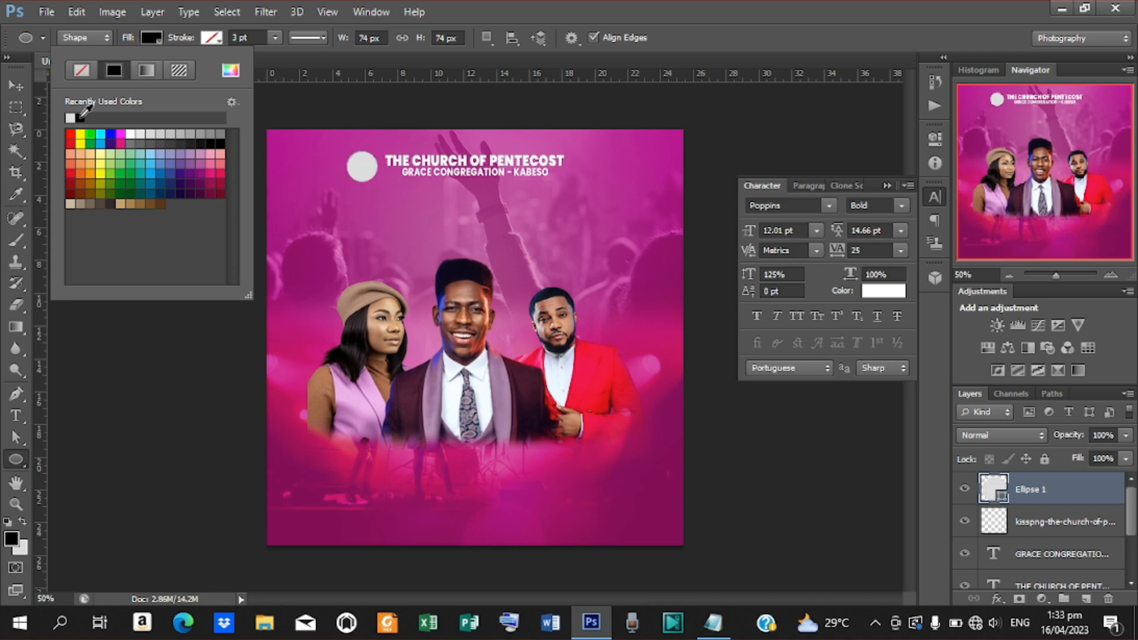
Step: Move the circle layer below the logo layer and align both layers' centers horizontally and vertically
key("v")
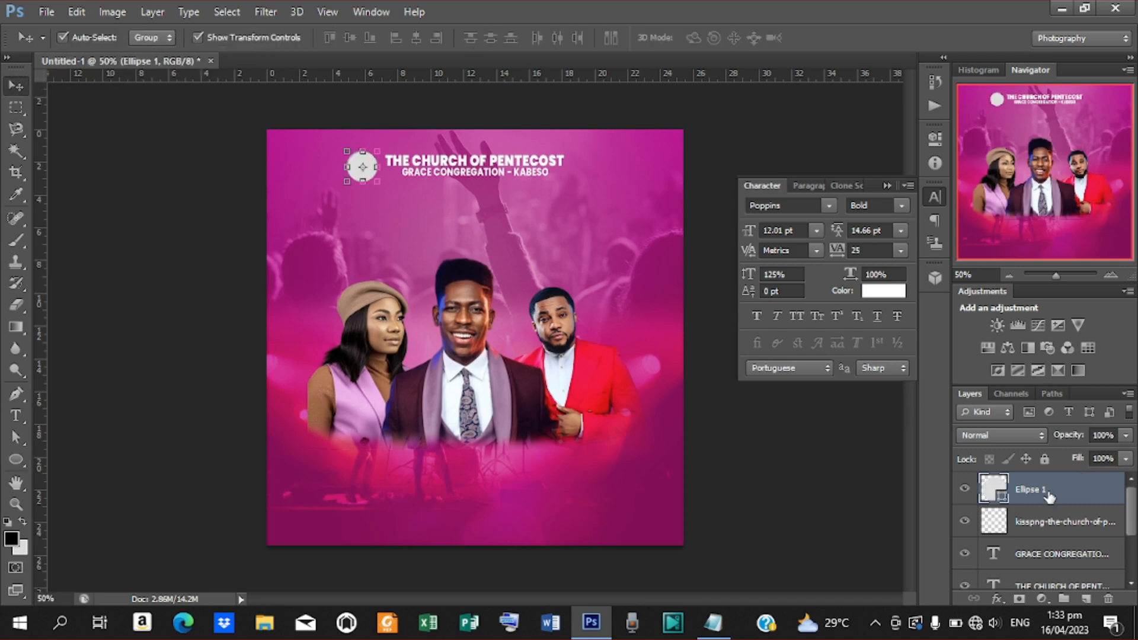
left_click_drag(1049, 496, 1049, 548)
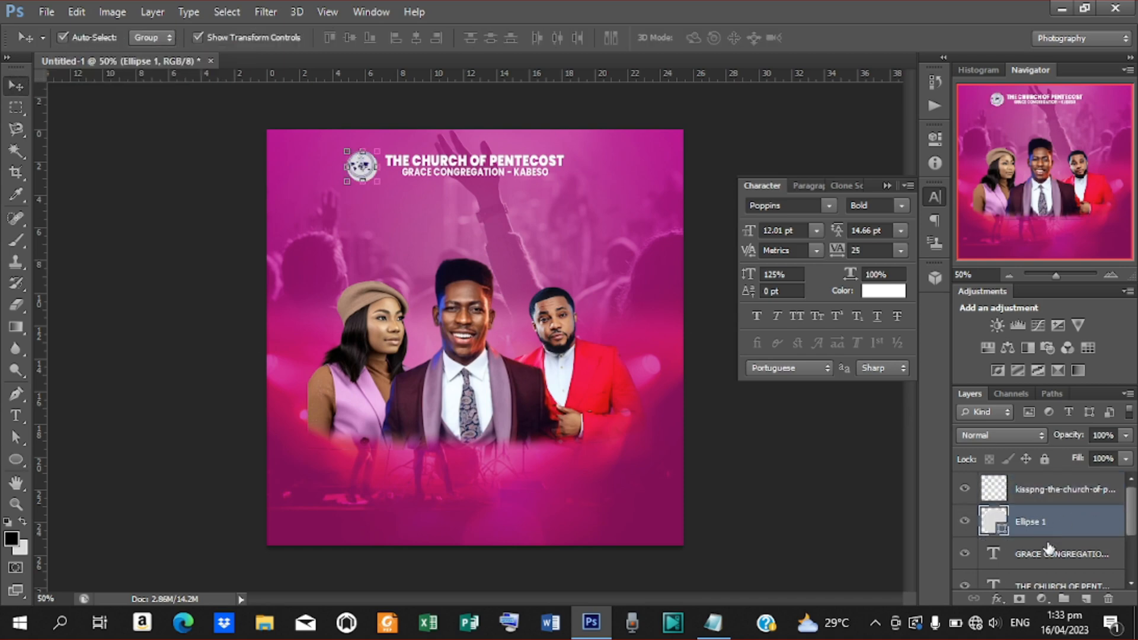
left_click(1033, 491, "shift")
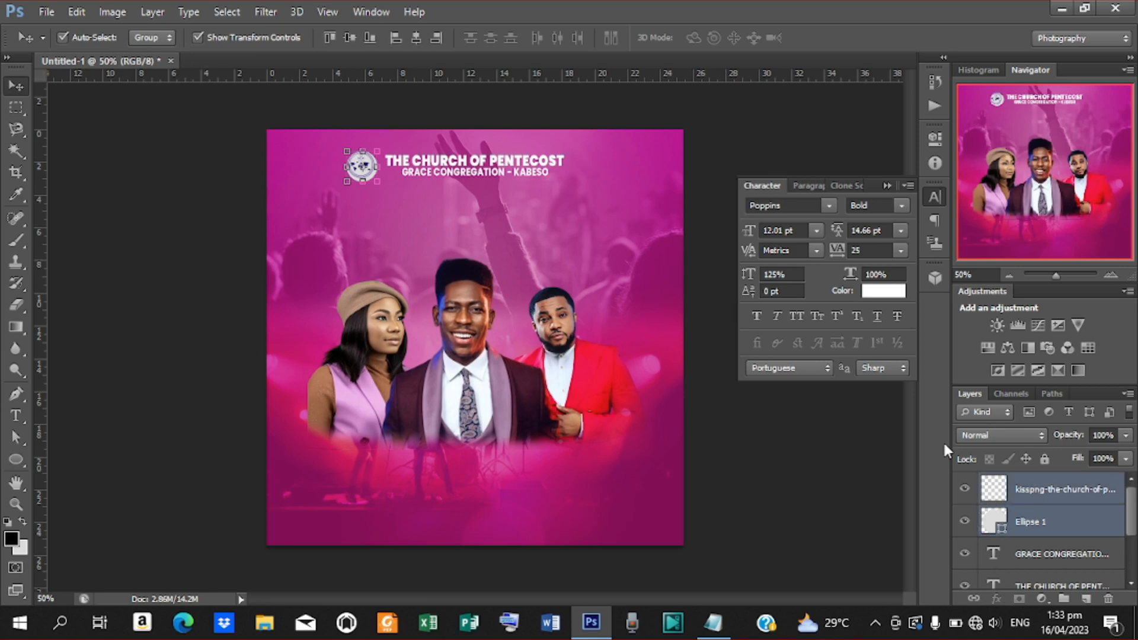
left_click(416, 38)
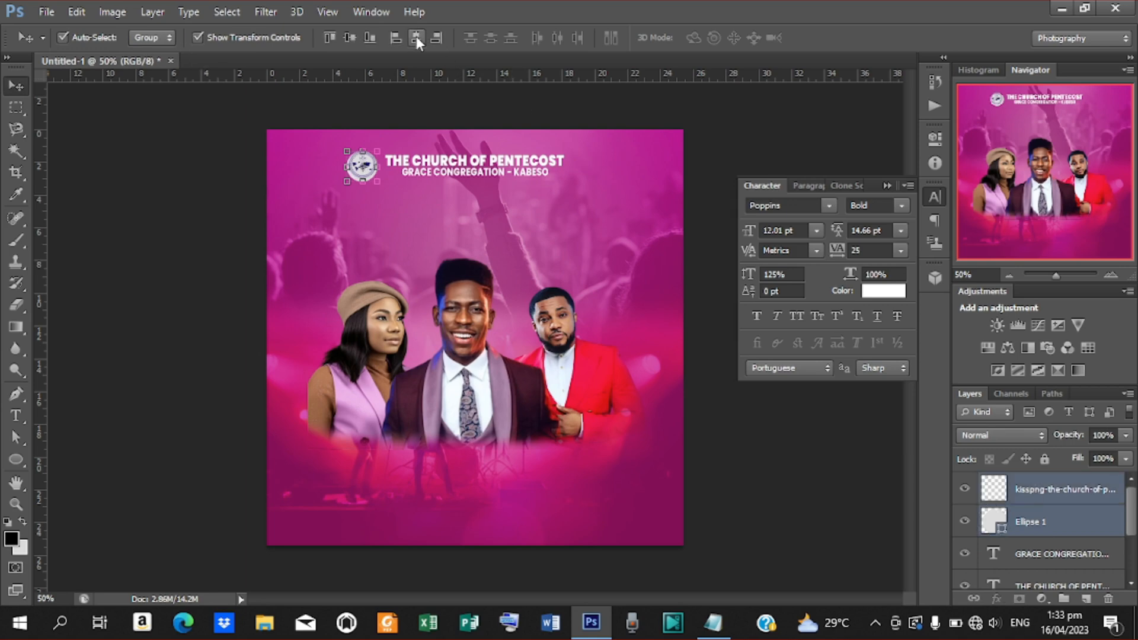
left_click(350, 38)
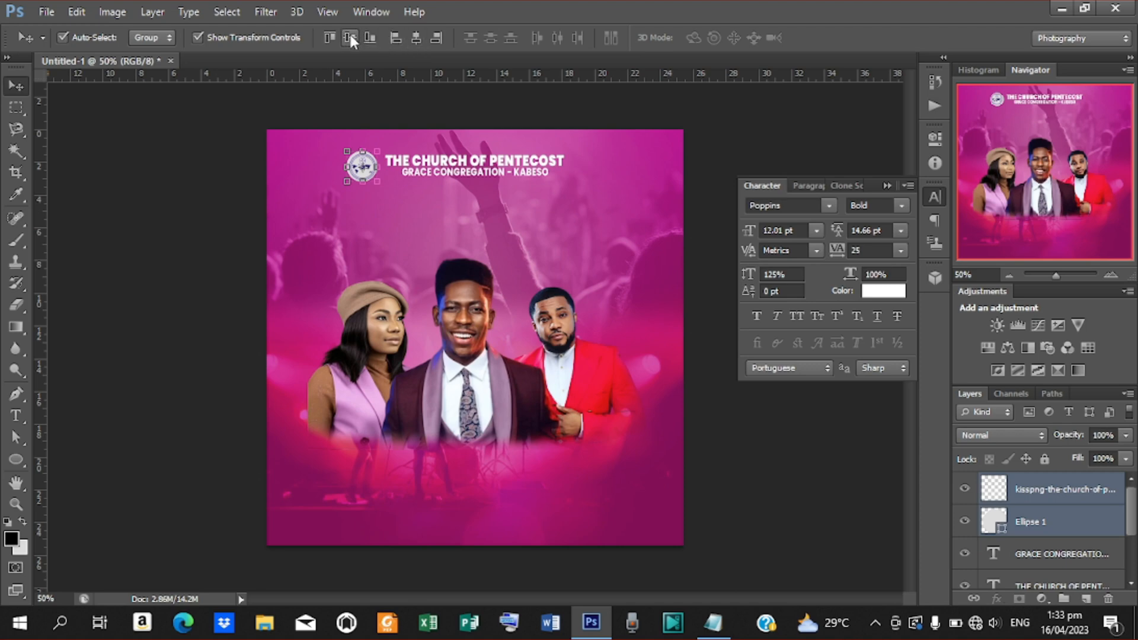
left_click(688, 387)
Step: Add a "Present:" text line below GRACE CONGREGATION - KABESO, copying it from the night of praise and worship file in Notepad
key("ctrl+plus")
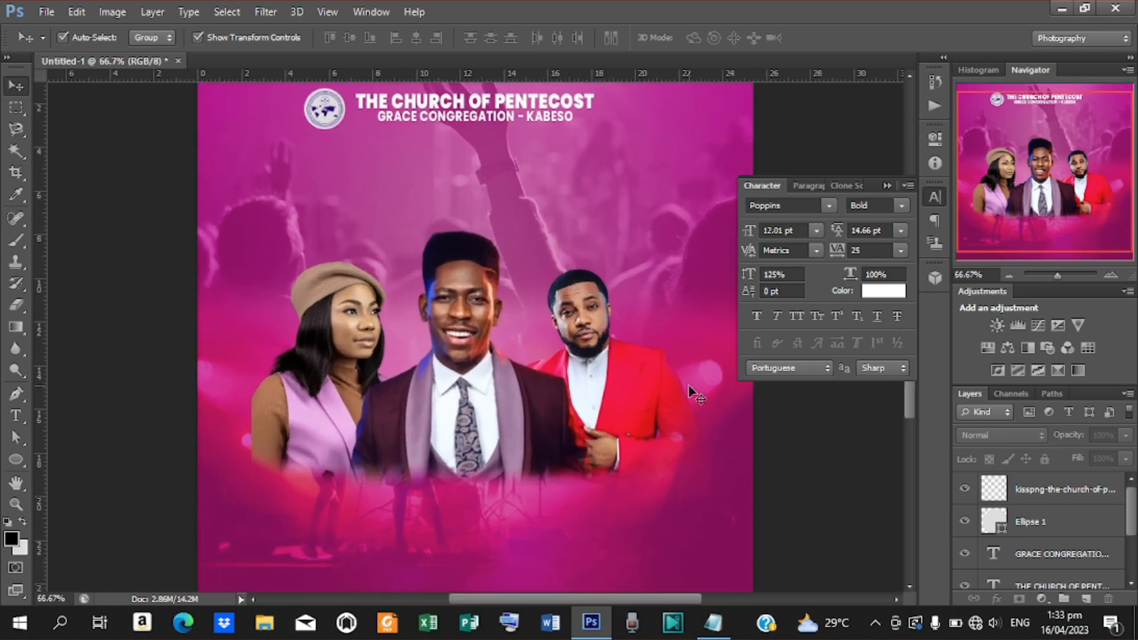
key("t")
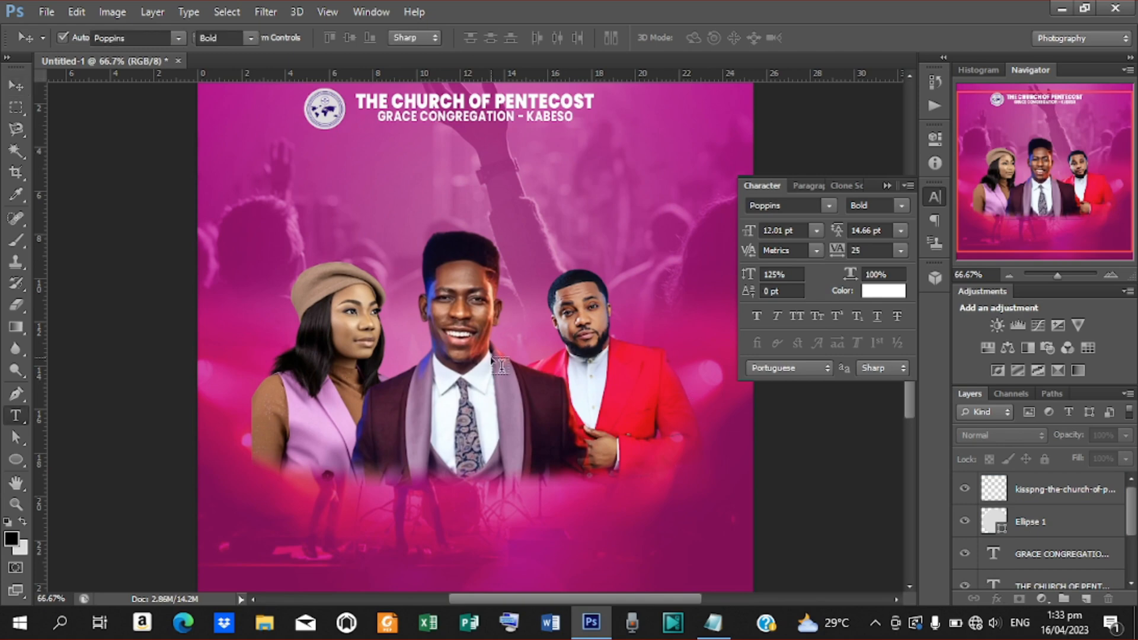
left_click(422, 177)
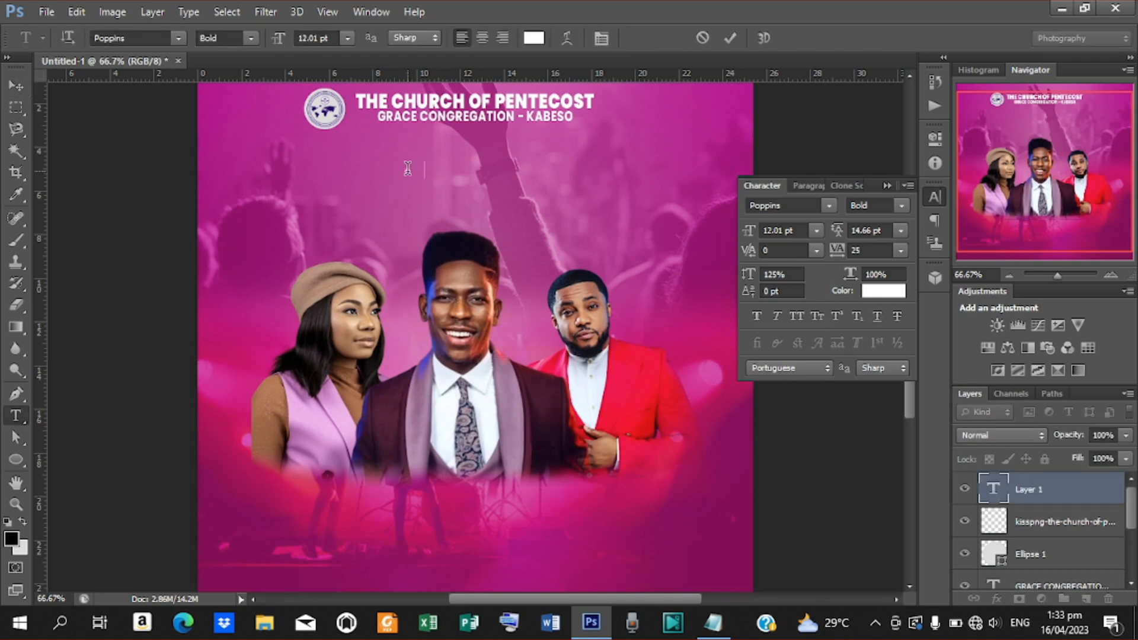
left_click(713, 623)
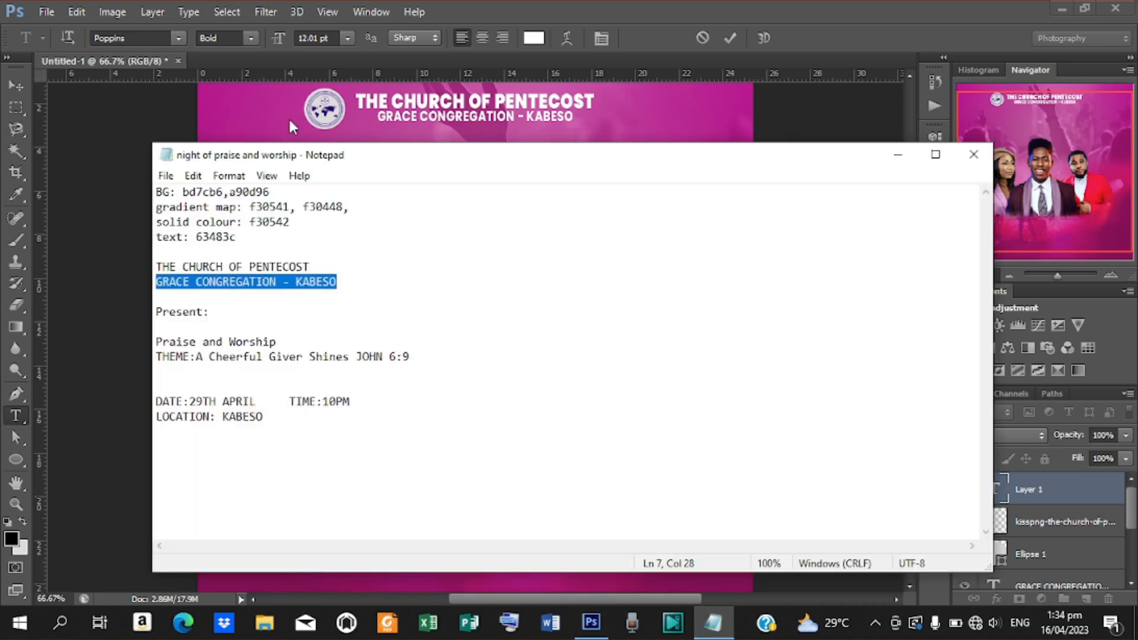
left_click_drag(157, 314, 232, 307)
key("ctrl+c")
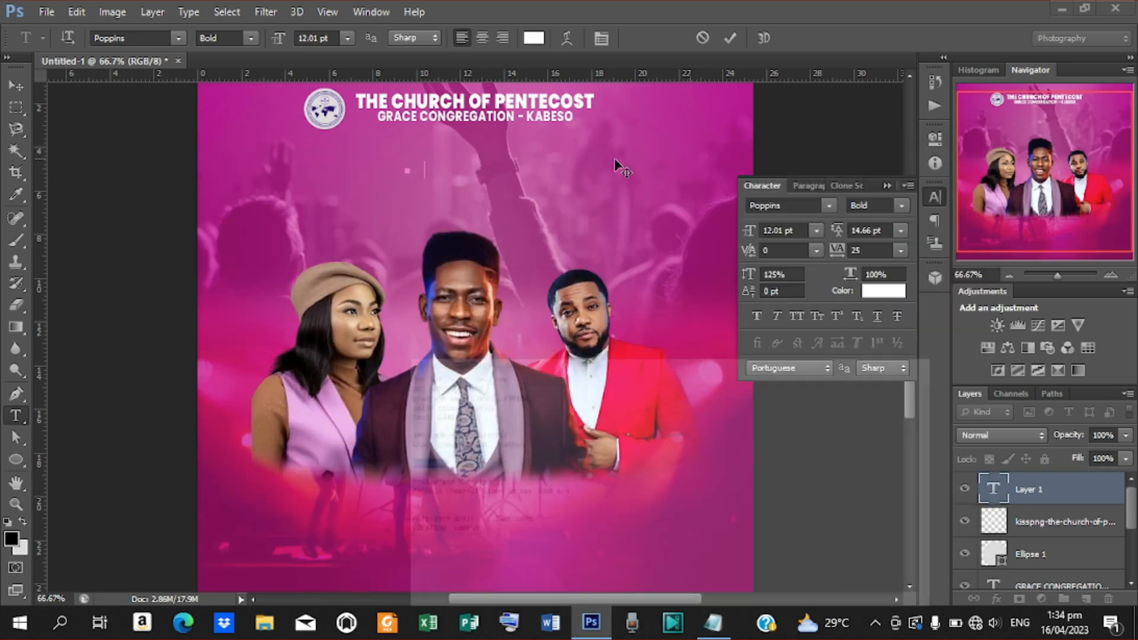
left_click(898, 155)
key("ctrl+v")
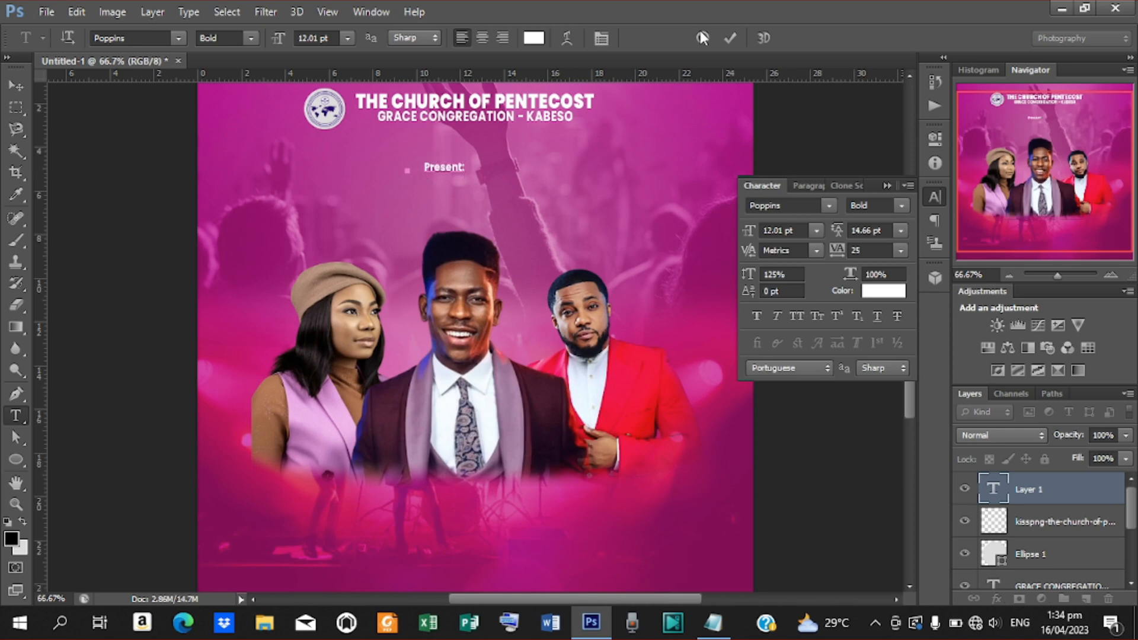
left_click(730, 38)
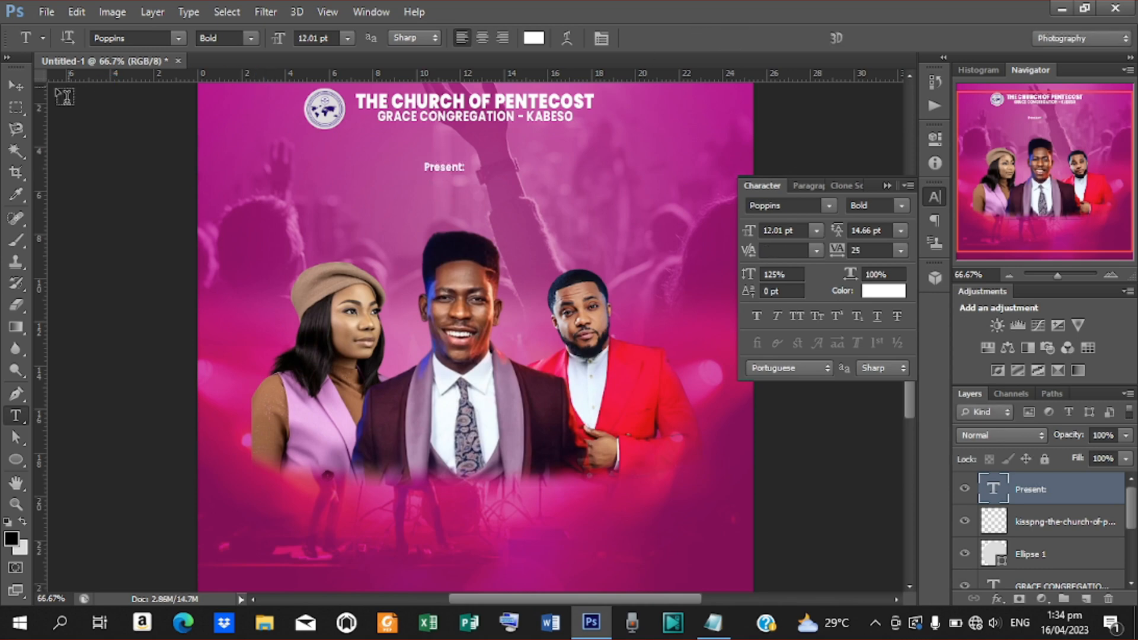
Step: Scale the "Present:" text up to about 23.3 pt
left_click(16, 86)
left_click_drag(466, 172, 501, 191)
left_click(838, 37)
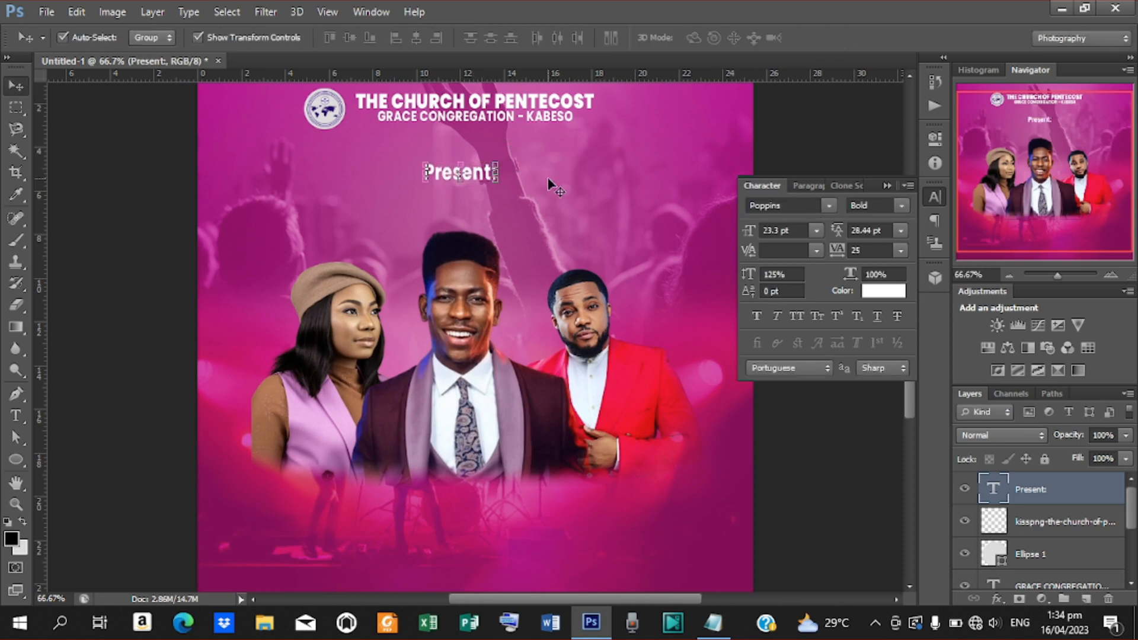
Step: Nudge the "Present:" text up so it sits closer beneath GRACE CONGREGATION - KABESO
key("ctrl+minus")
key("Up")
key("Up")
key("Up")
key("Up")
key("Up")
key("Up")
key("Up")
key("Up")
key("Up")
key("Up")
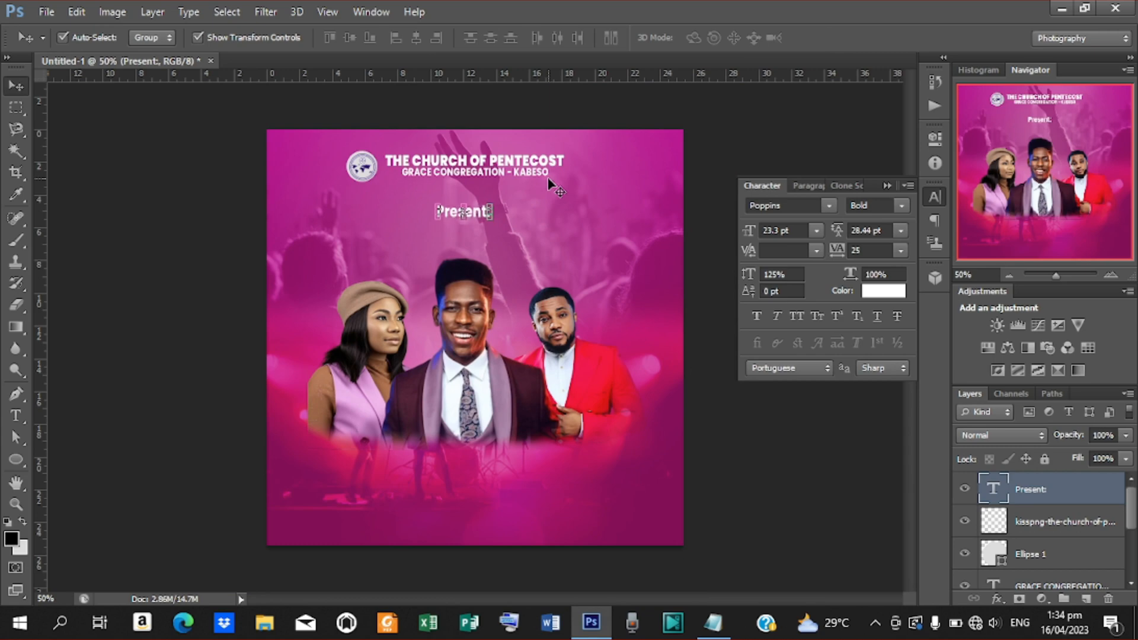
key("Up")
key("Up")
key("Up")
key("Up")
key("Up")
key("Up")
key("Up")
key("Up")
key("Up")
key("Up")
key("Up")
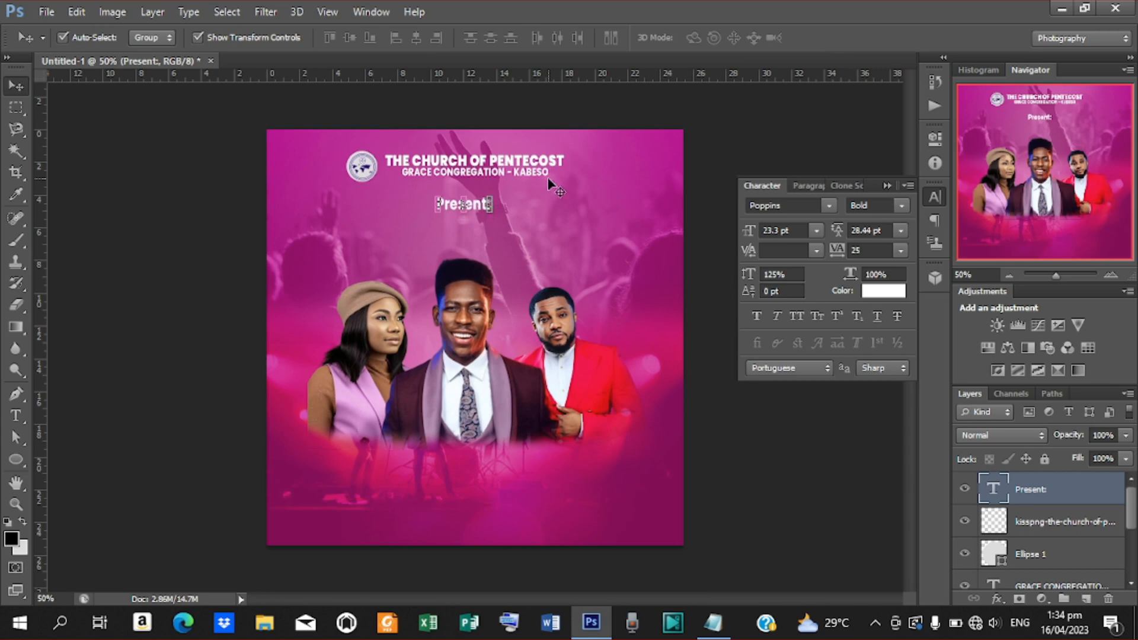
key("Up")
key("Up")
key("Up")
key("Up")
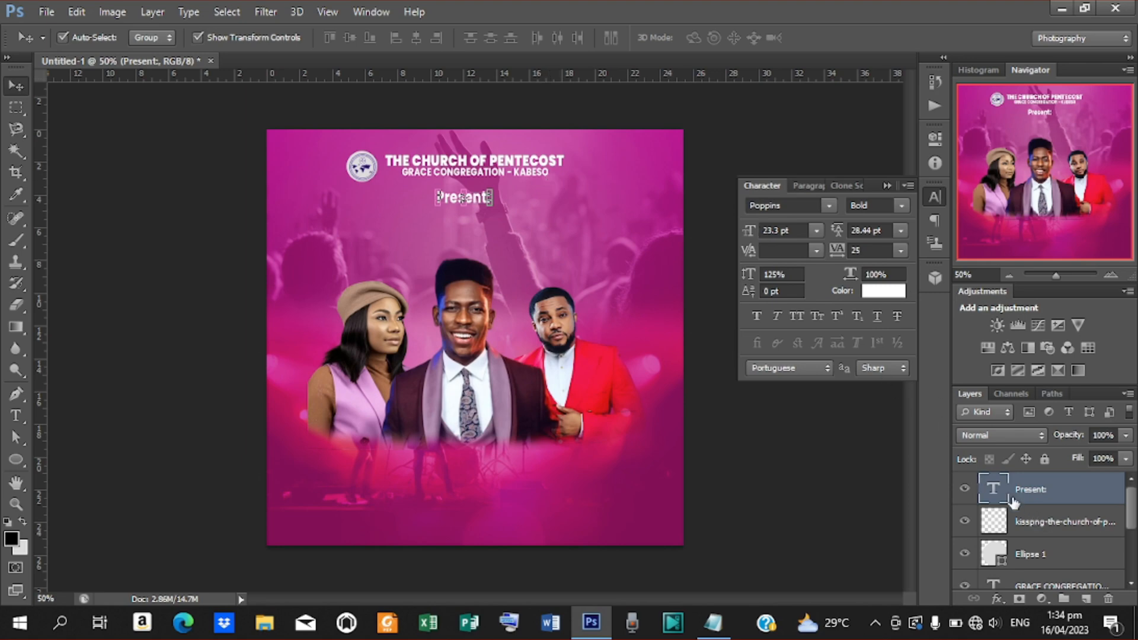
Step: Try the Regista font on the "Present:" text and scale the text up to about 29.18 pt
left_click(829, 205)
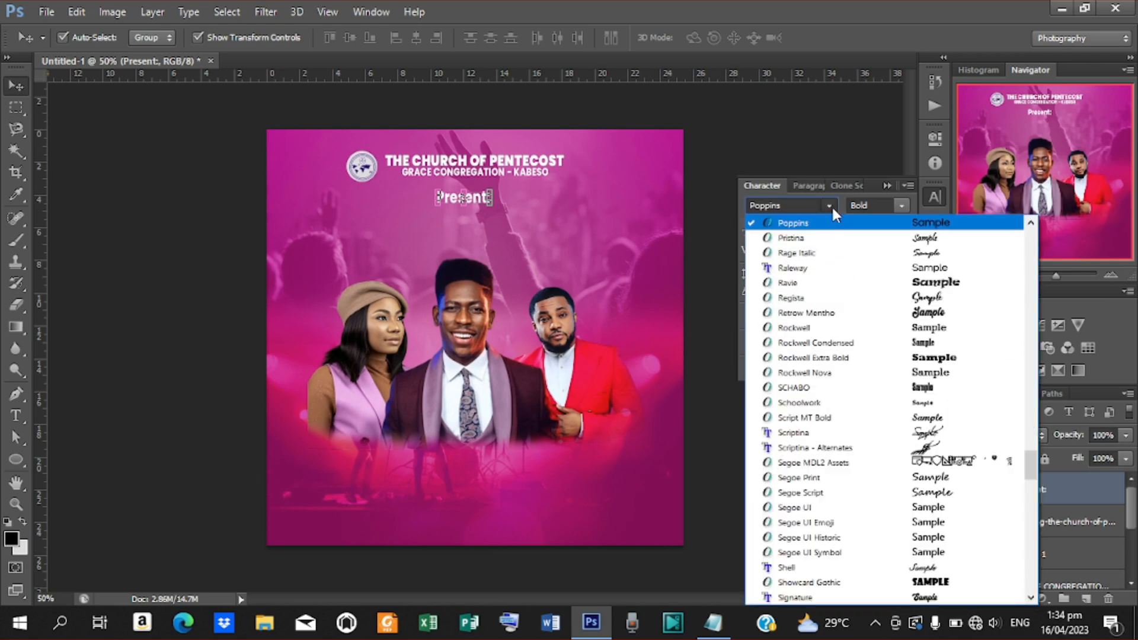
left_click(851, 299)
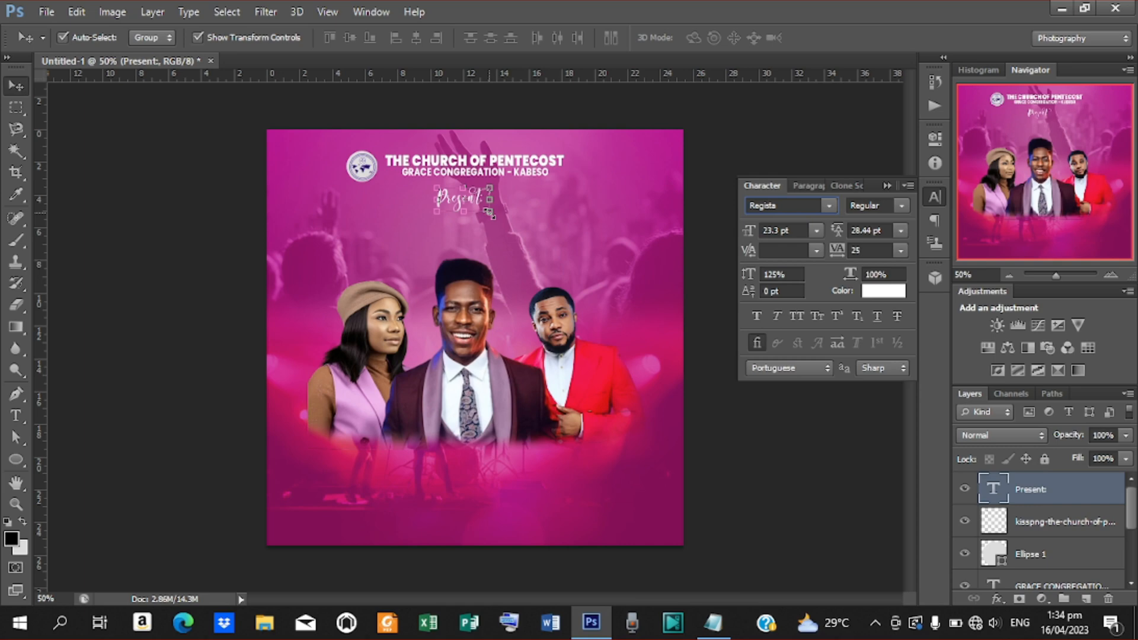
left_click_drag(491, 213, 497, 220)
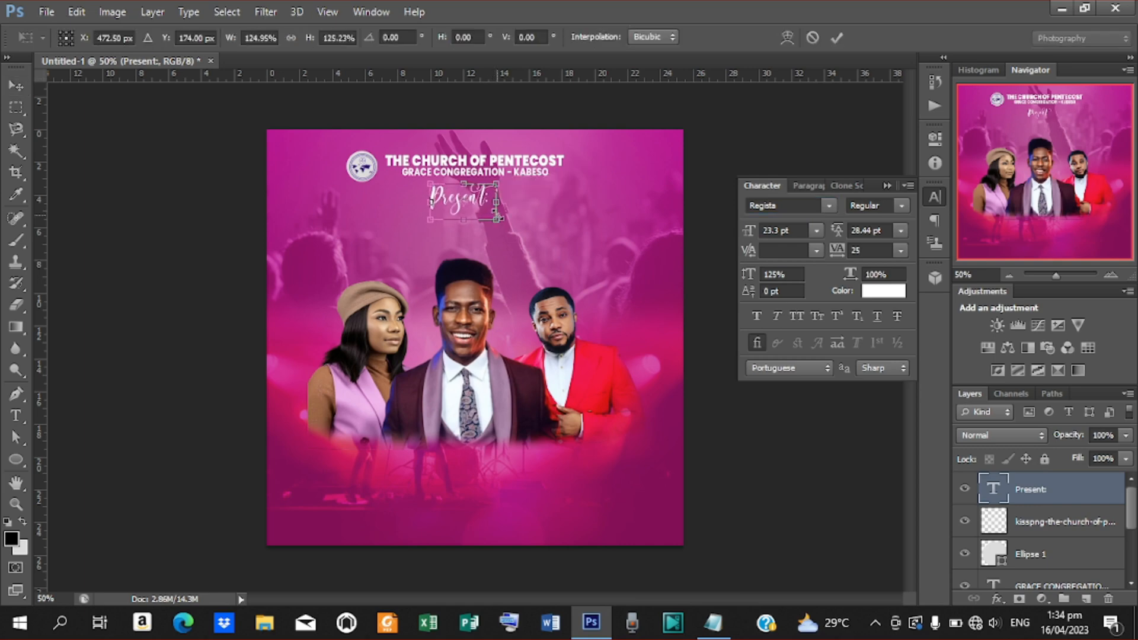
left_click(834, 42)
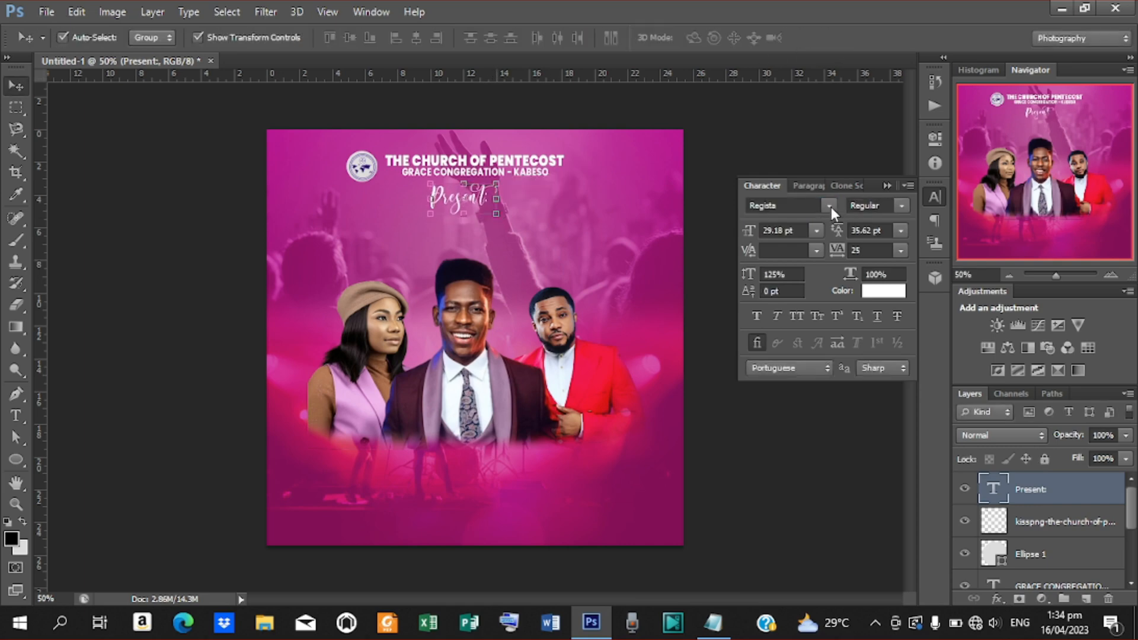
Step: Set the "Present:" text to Poppins Regular with a tracking of 125
left_click(830, 206)
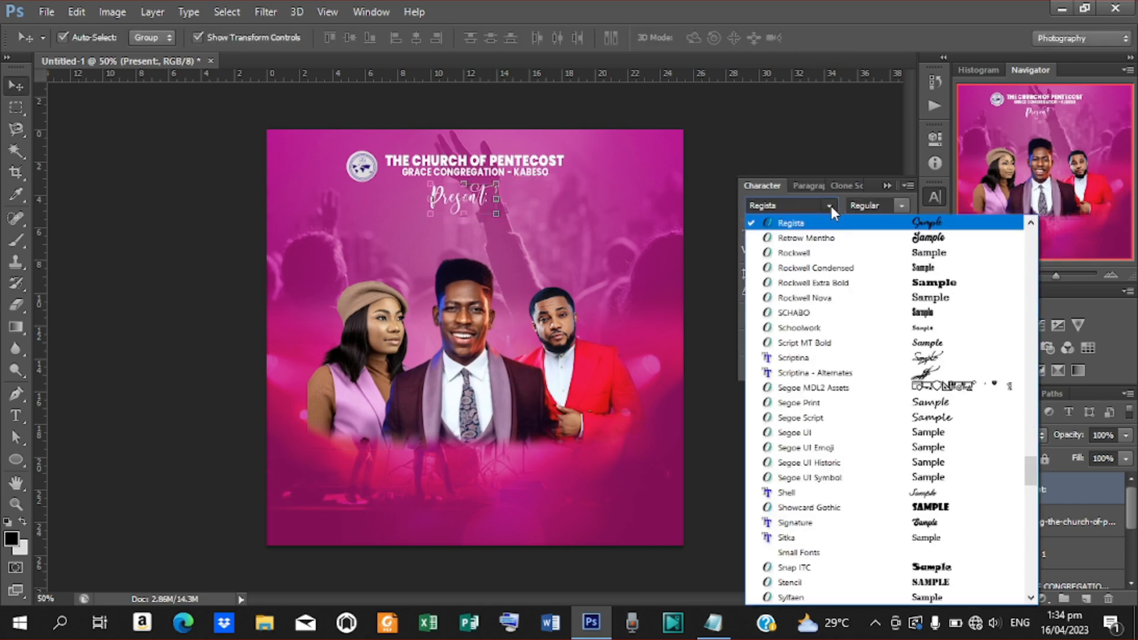
left_click(1031, 224)
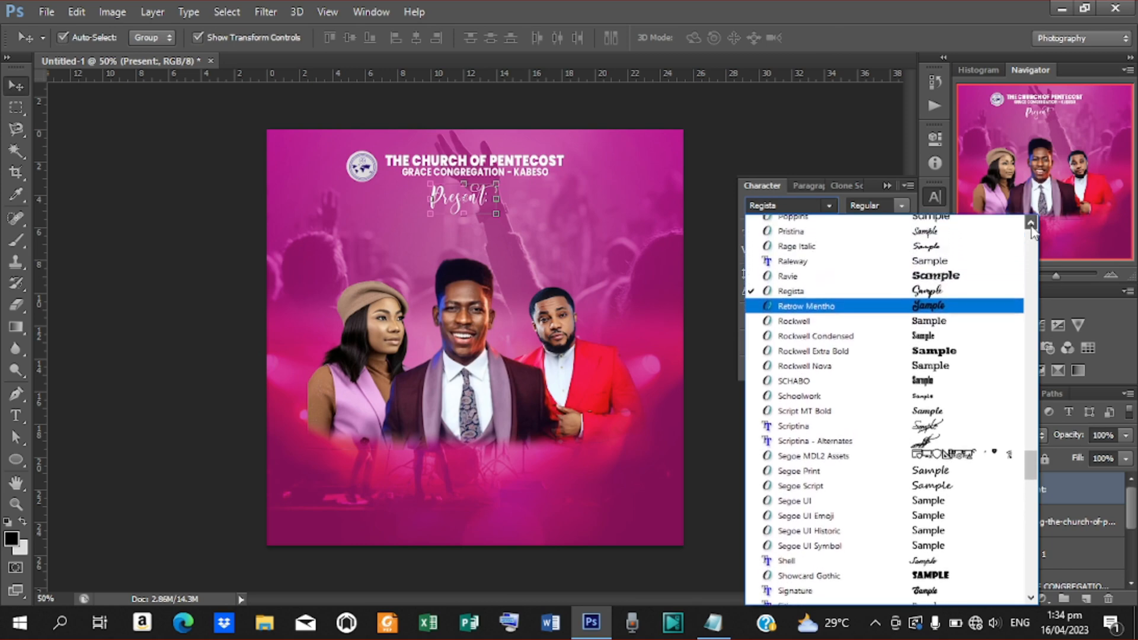
scroll(864, 241, "up", 3)
scroll(794, 347, "up", 1)
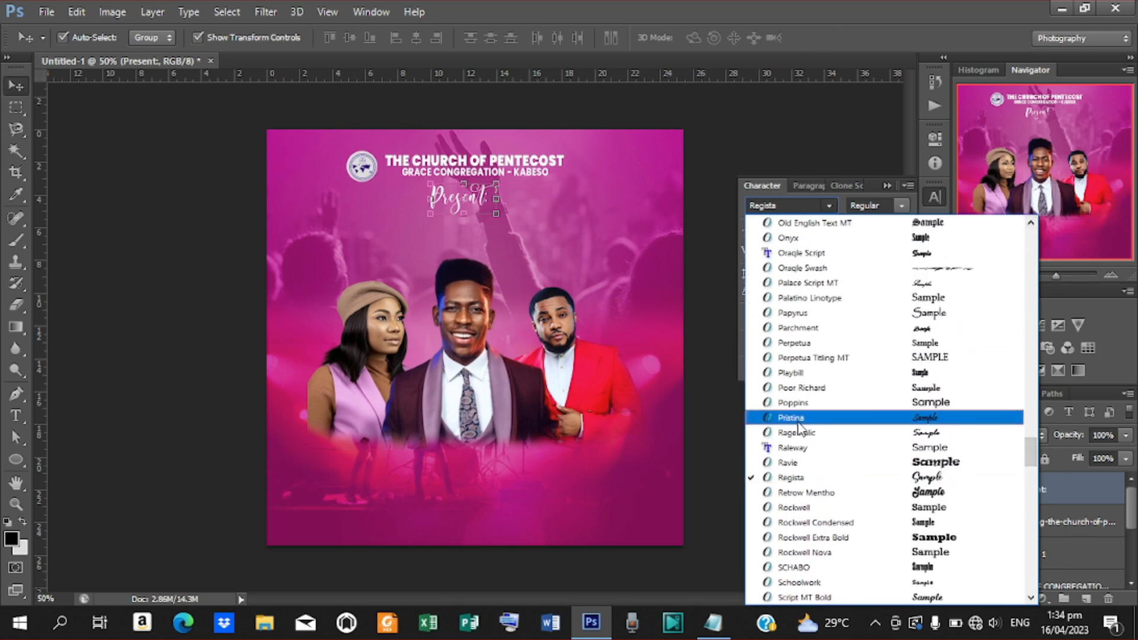
left_click(819, 410)
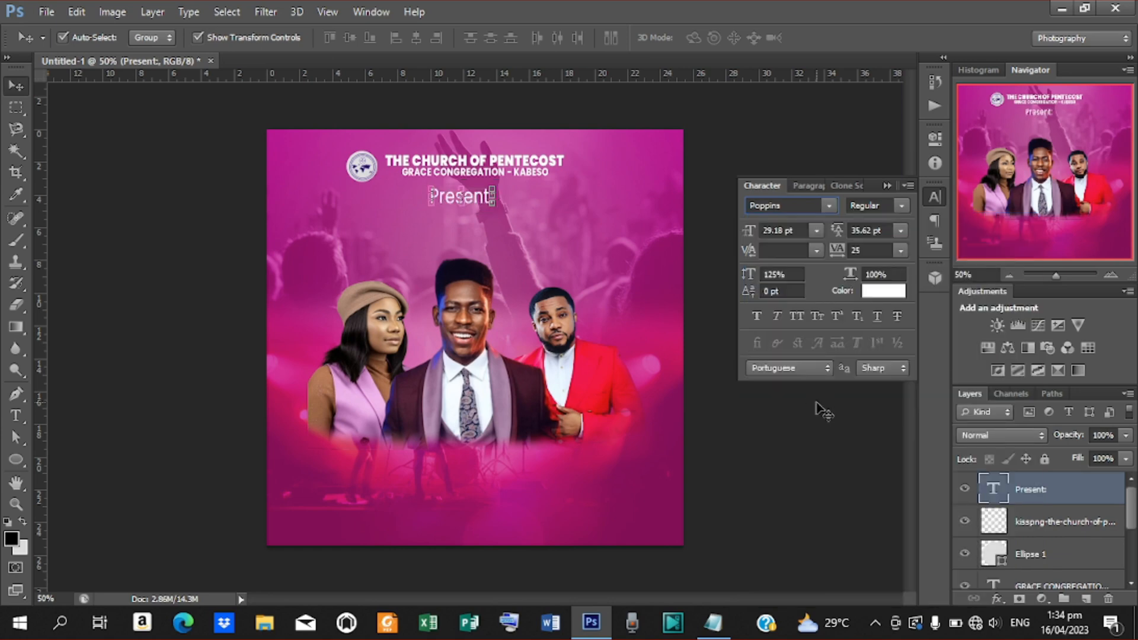
left_click_drag(839, 254, 845, 255)
key("Return")
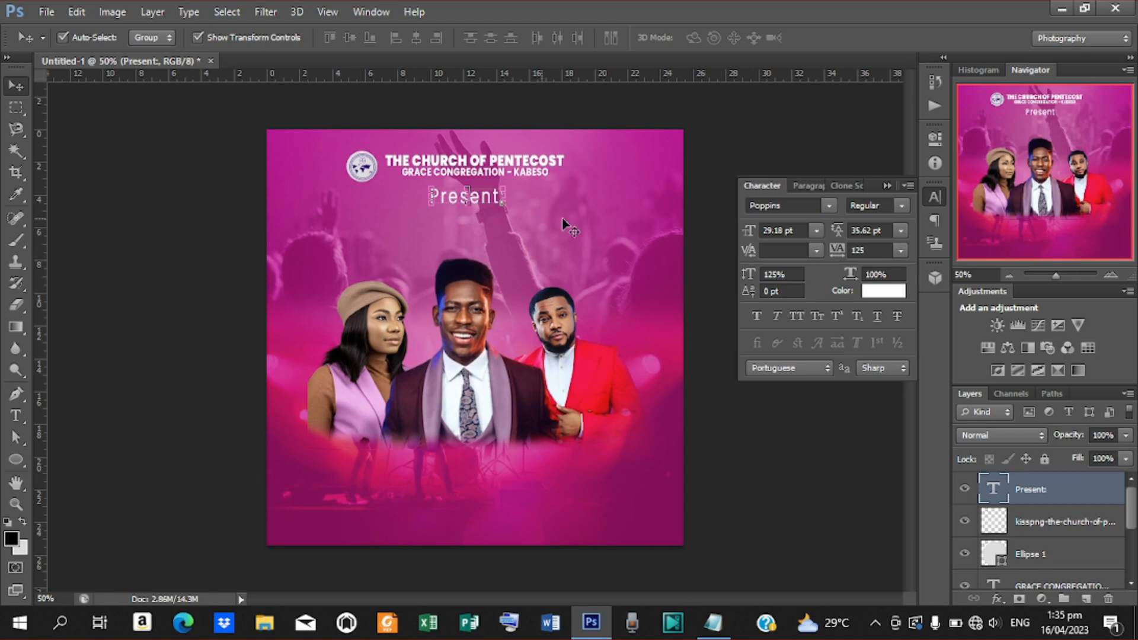
Step: Change the "Present:" text color to the red ff003f
left_click(883, 293)
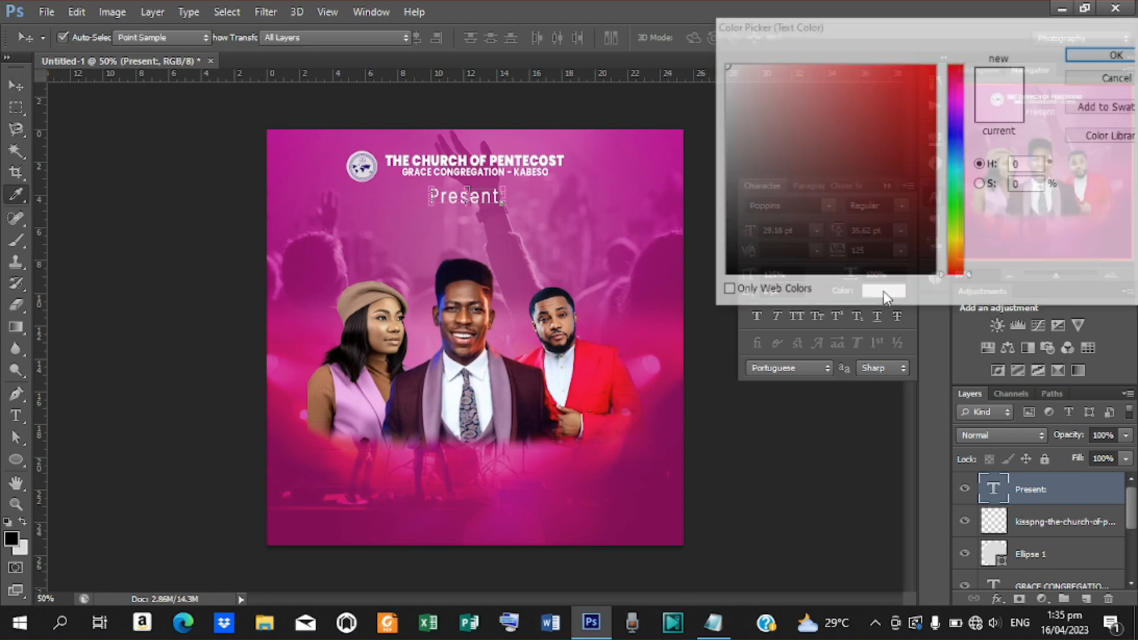
left_click(613, 358)
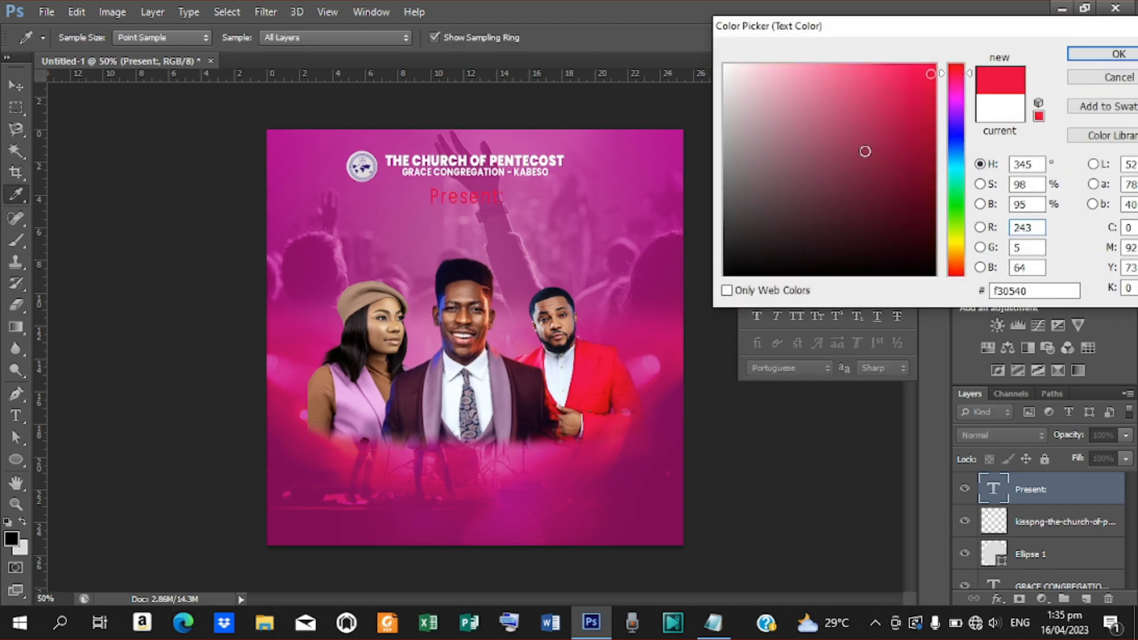
left_click_drag(930, 74, 960, 30)
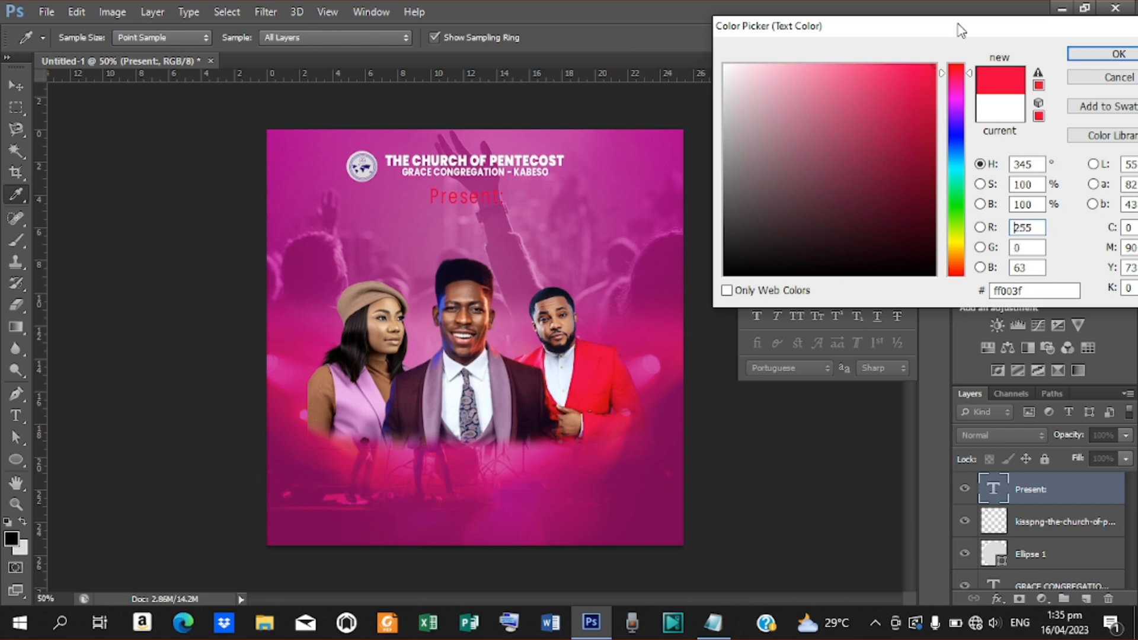
left_click(1080, 53)
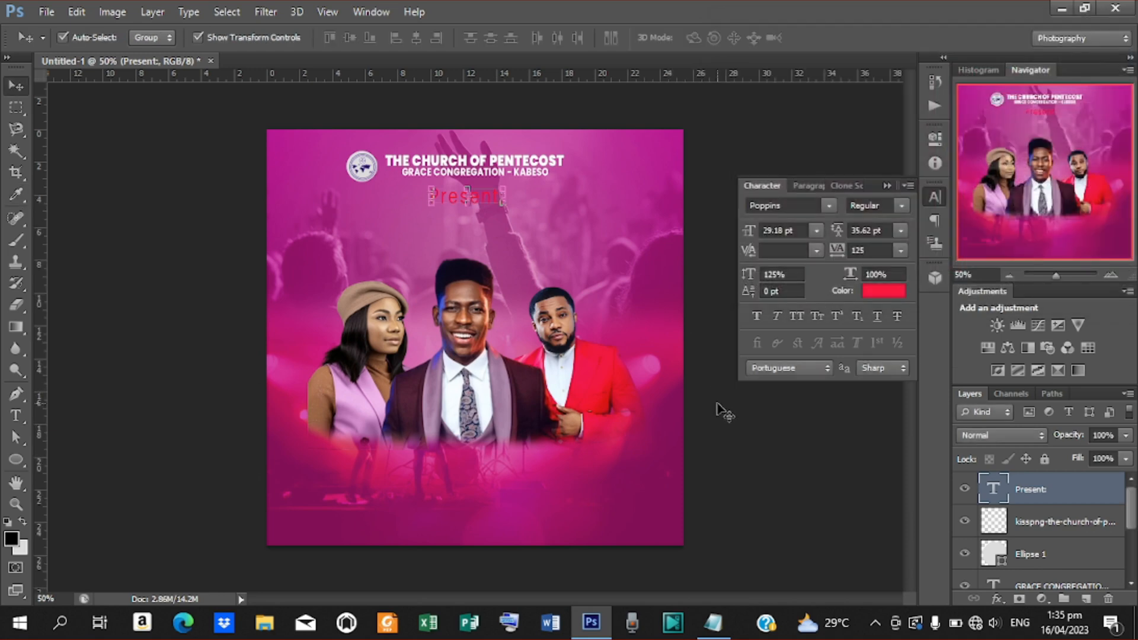
Step: Duplicate the THE CHURCH OF PENTECOST text line and place the copy below "Present:"
left_click(499, 185)
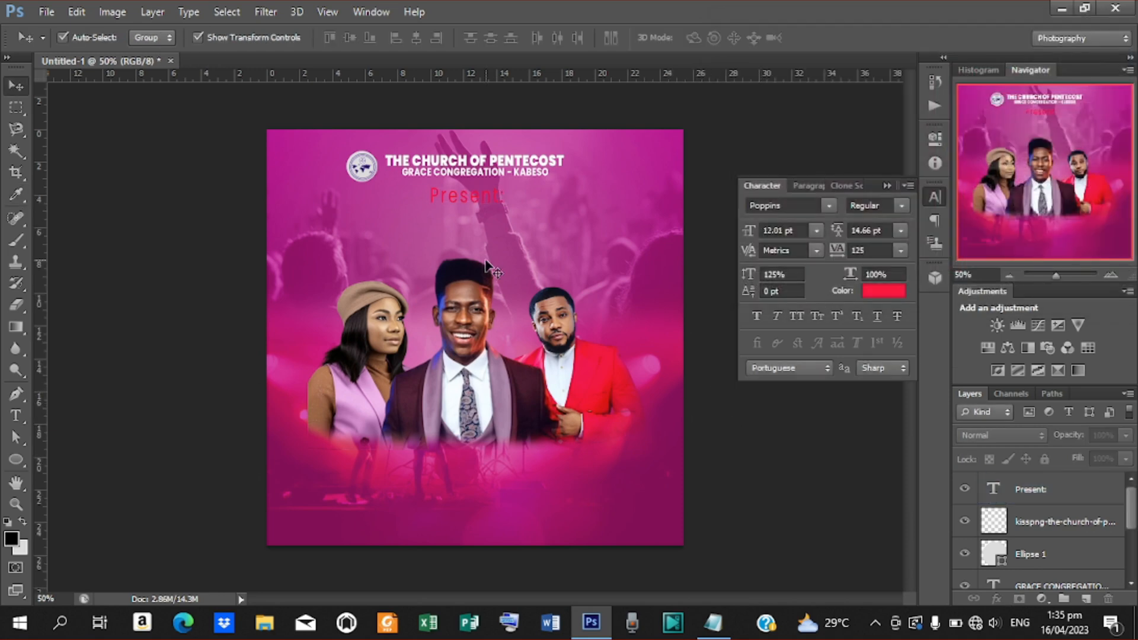
left_click(495, 162)
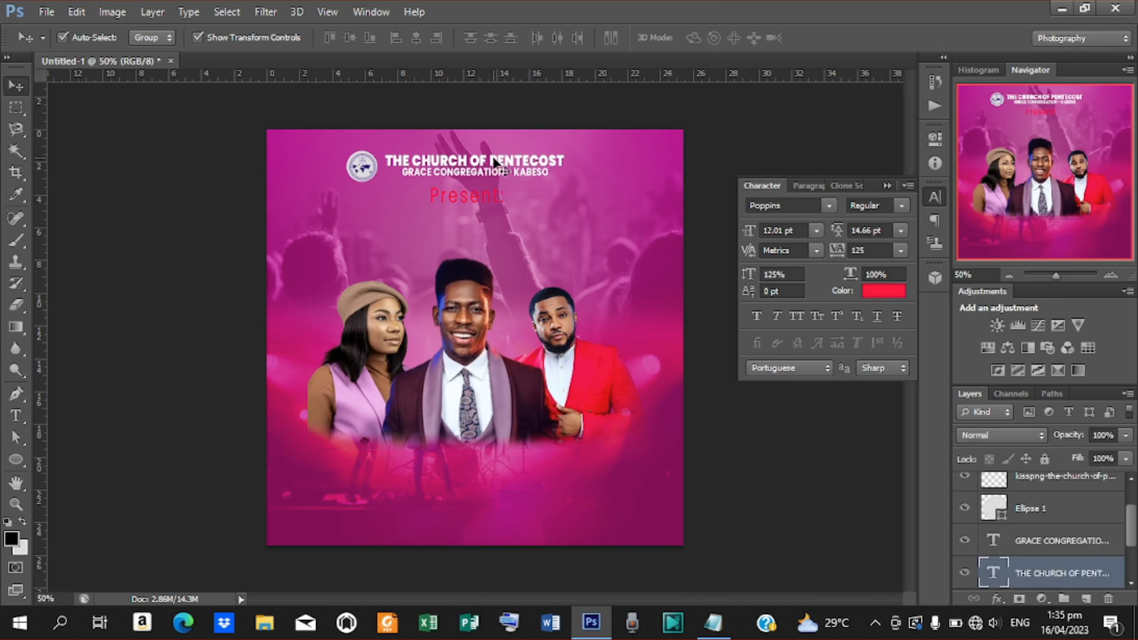
left_click_drag(495, 162, 491, 224)
Step: Replace the duplicated line's text with "Praise" copied from the night of praise and worship file in Notepad, and set its tracking to 105
key("t")
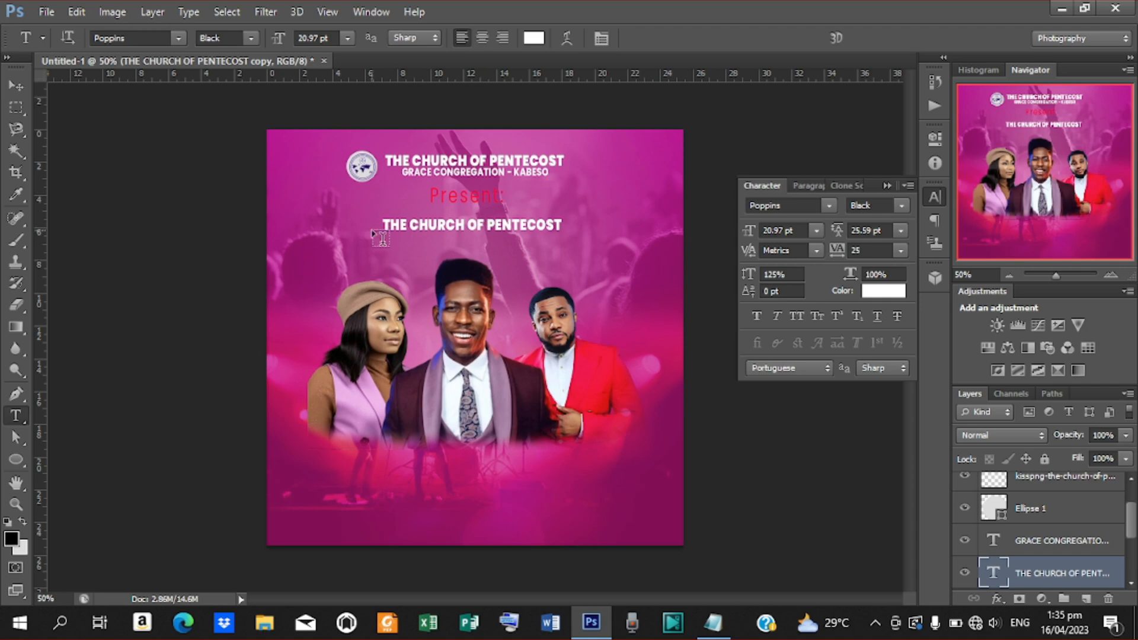
left_click_drag(382, 224, 767, 201)
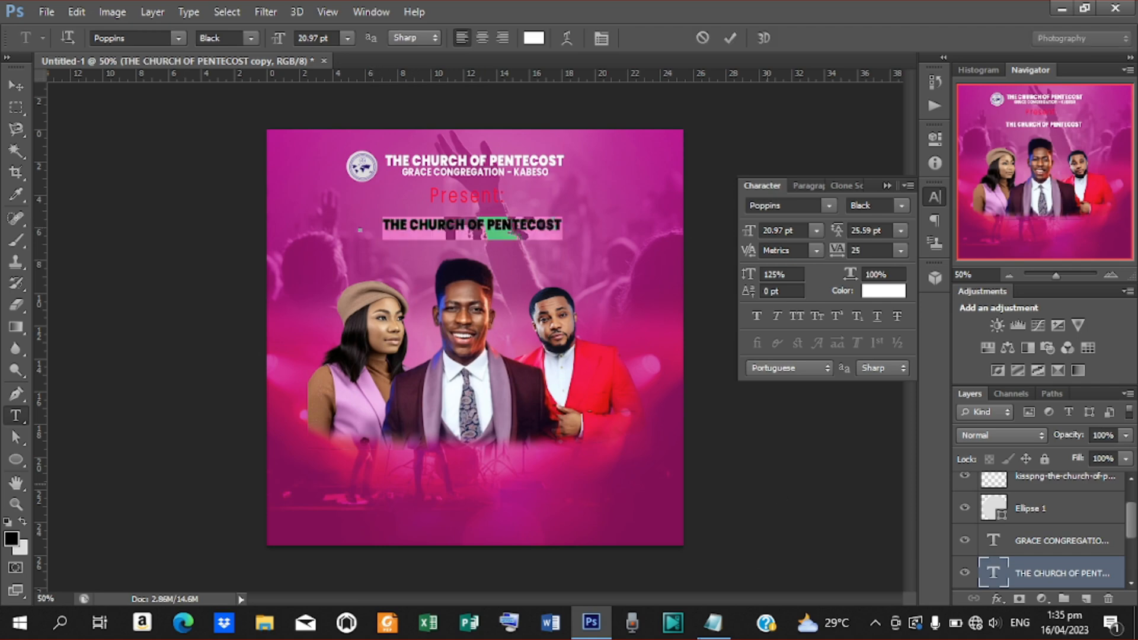
left_click(714, 630)
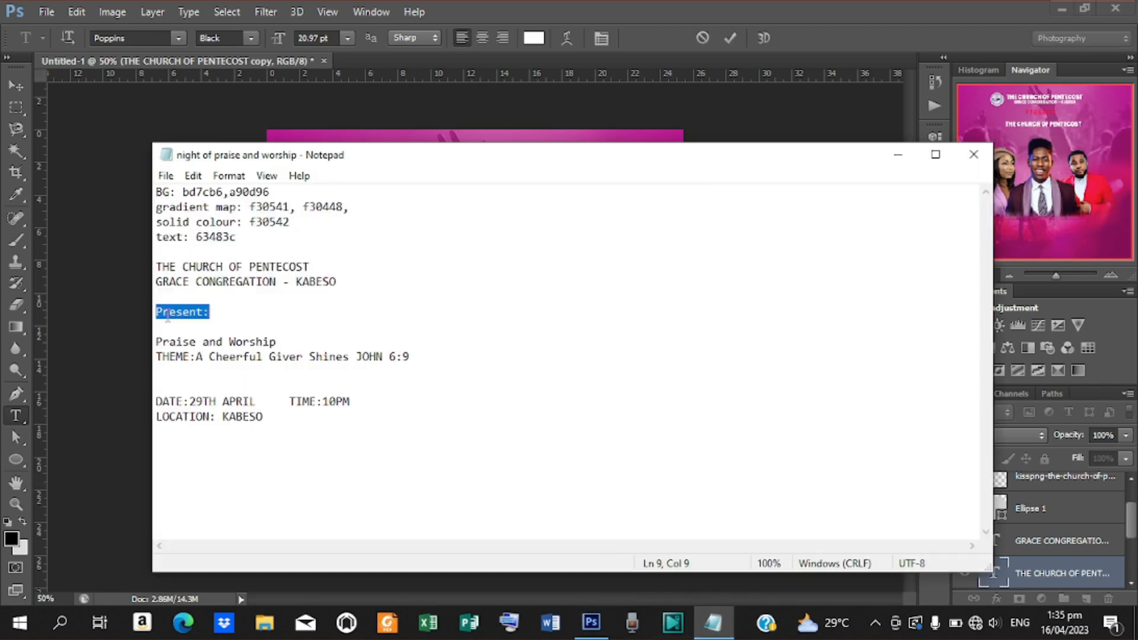
left_click_drag(157, 342, 198, 344)
key("ctrl+c")
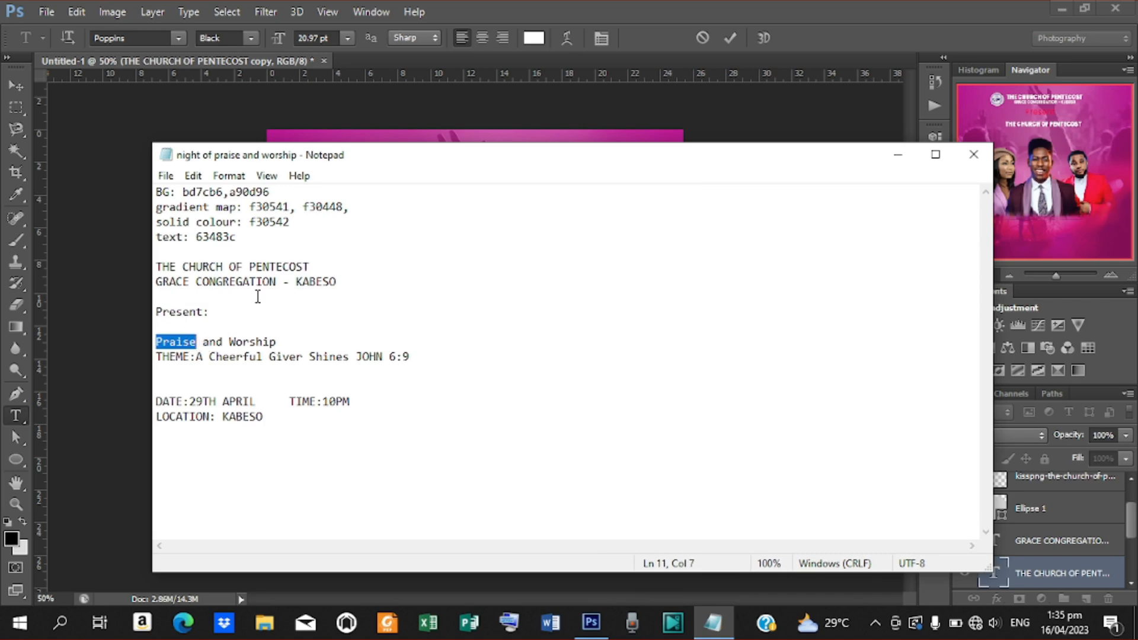
left_click(898, 155)
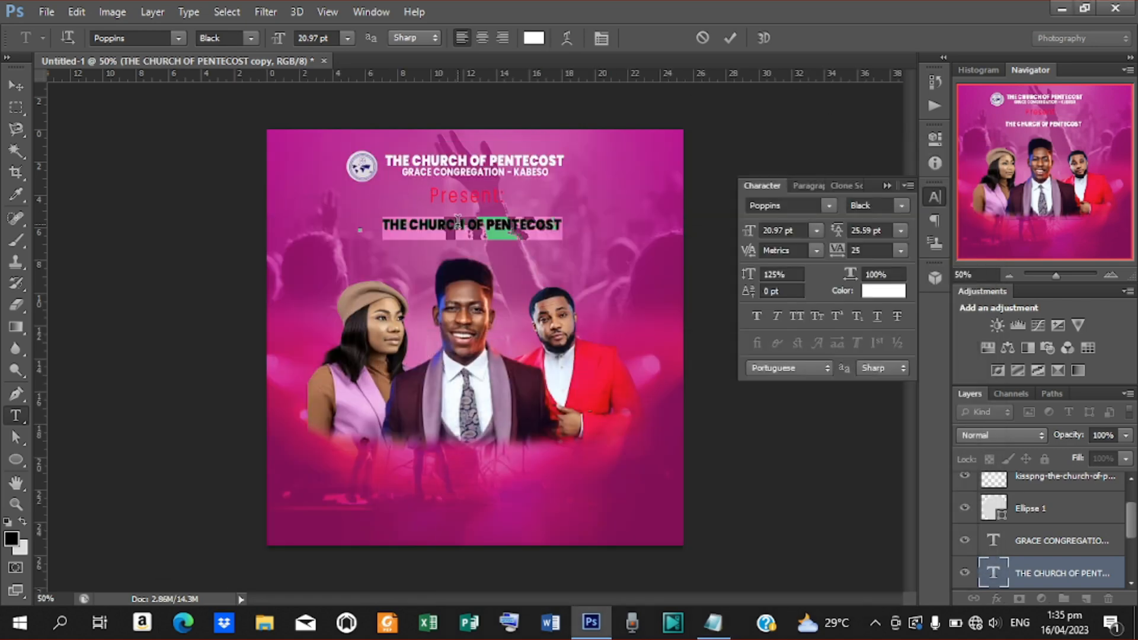
key("ctrl+v")
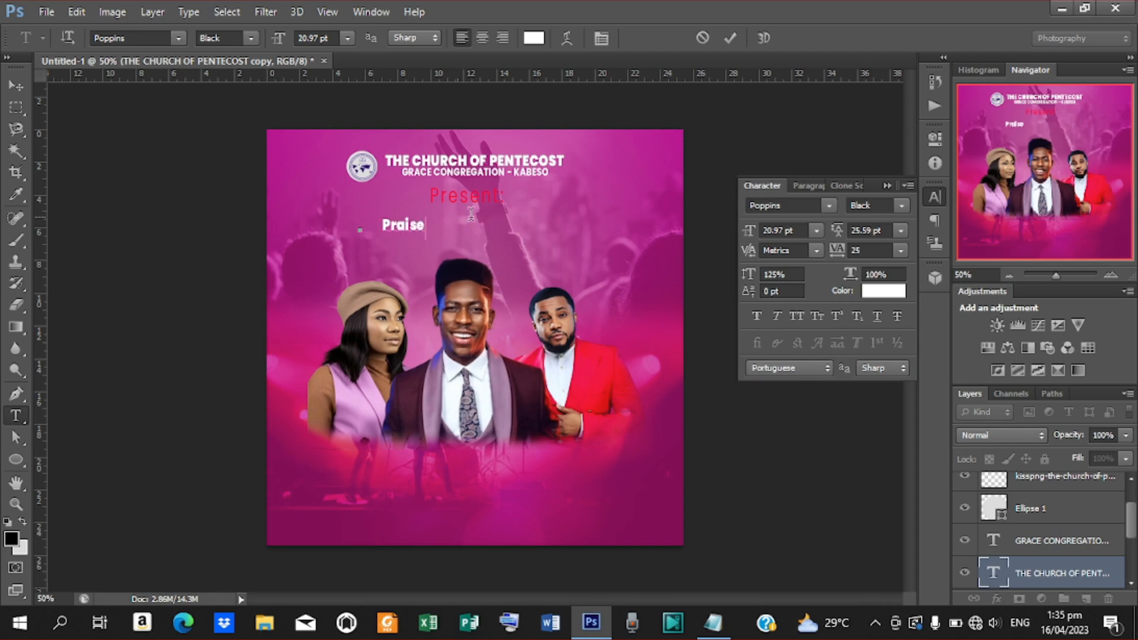
left_click(731, 38)
left_click_drag(836, 253, 840, 253)
Step: Scale the "Praise" text up to about 74.55 pt and move it just above the ministers' heads
left_click(16, 86)
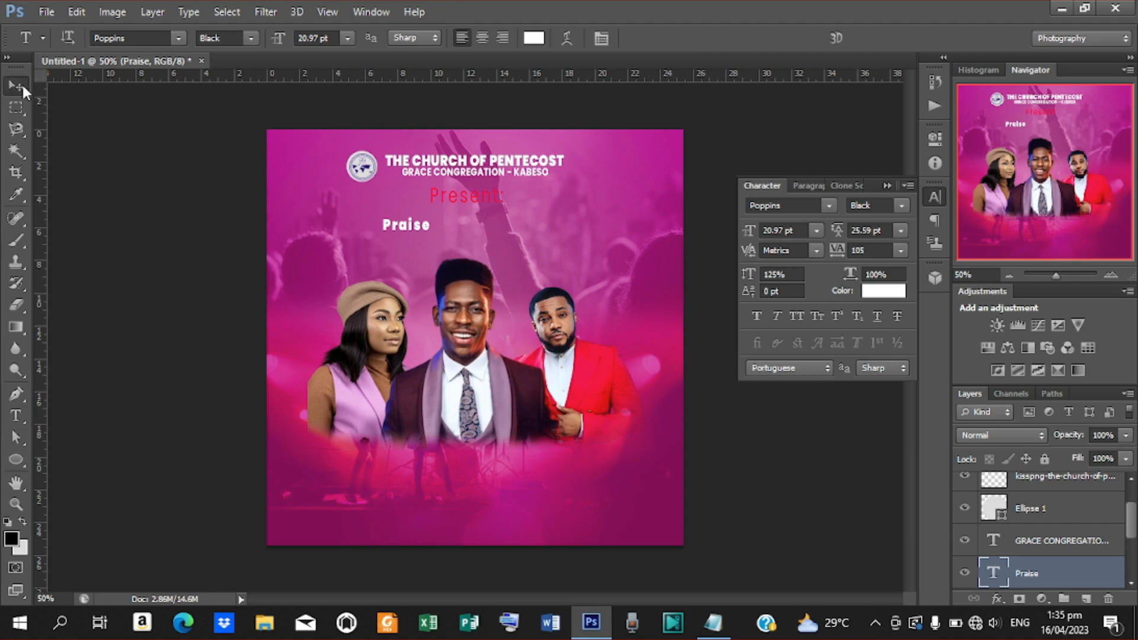
left_click(431, 234)
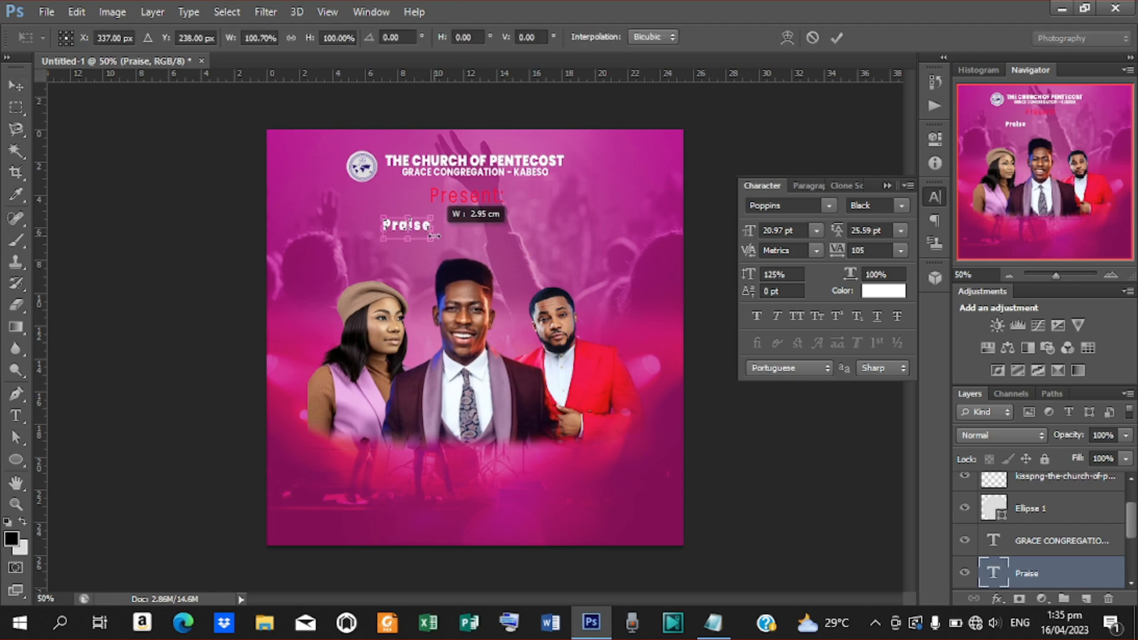
left_click_drag(431, 236, 537, 303)
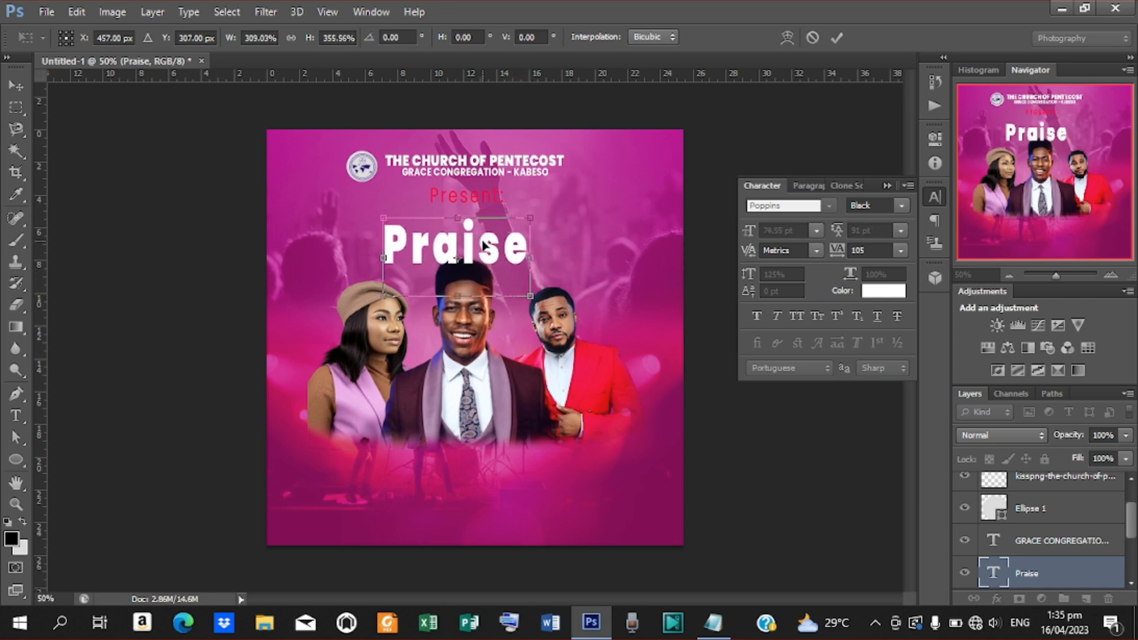
left_click_drag(484, 243, 436, 237)
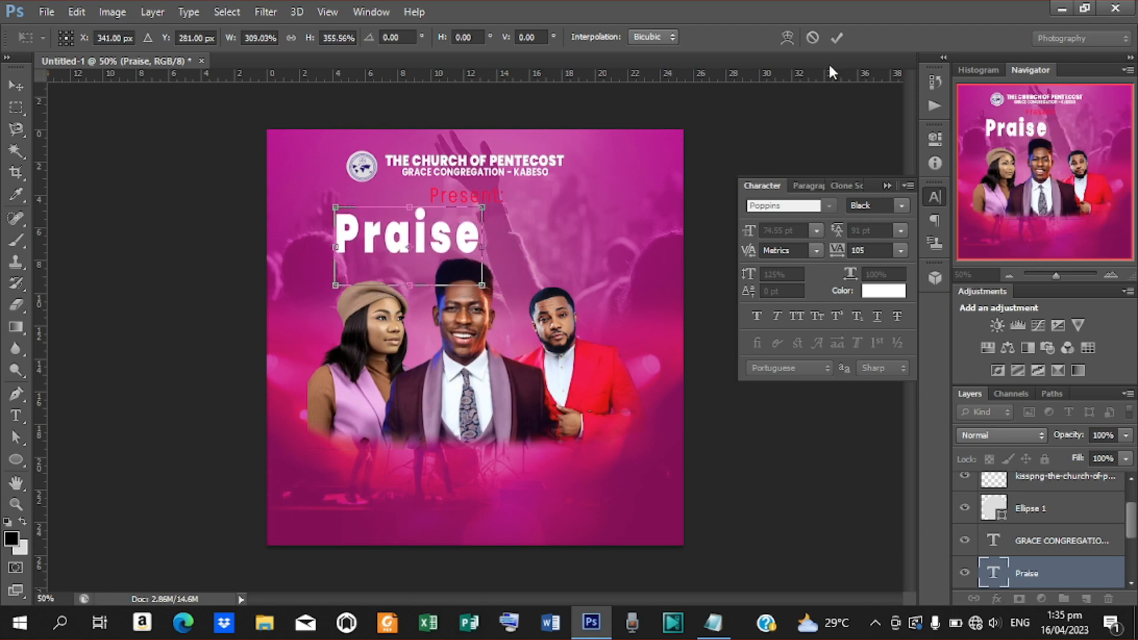
left_click(836, 37)
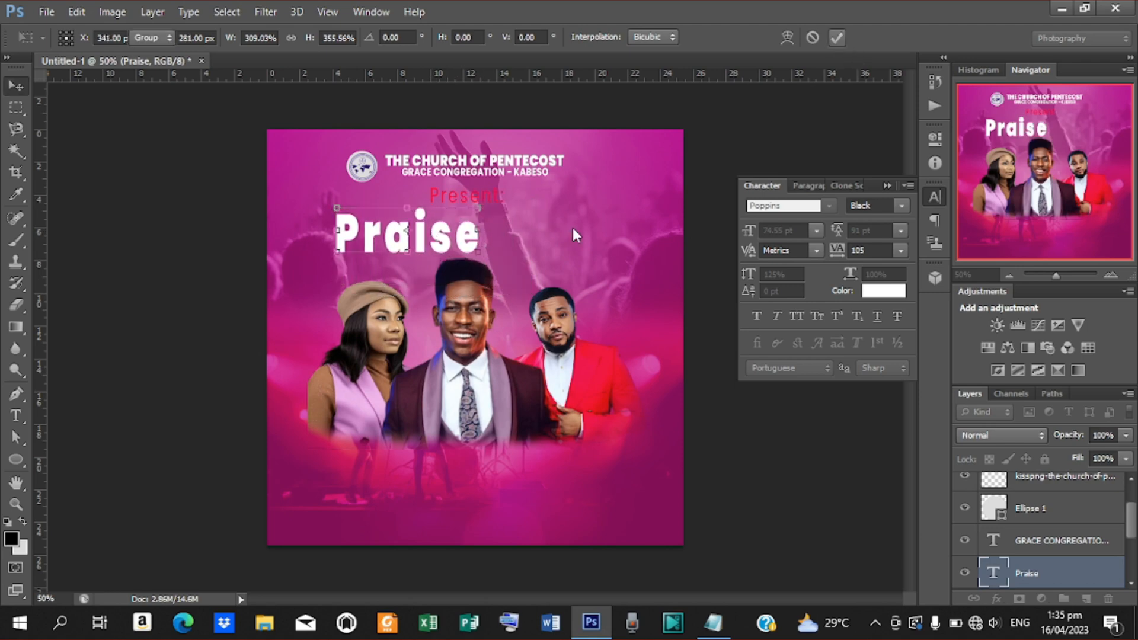
Step: Enlarge the "Praise" text to about 102.89 pt and reposition it directly beneath "Present:"
left_click(483, 257)
key("Escape")
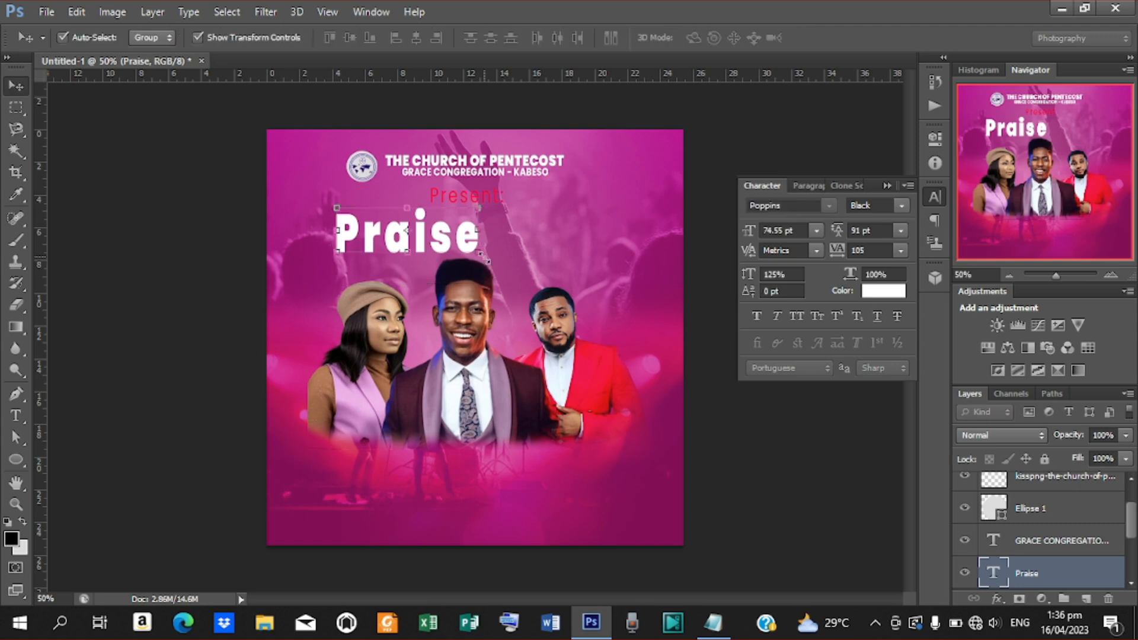
left_click(480, 254)
left_click_drag(485, 287, 511, 302)
left_click(837, 37)
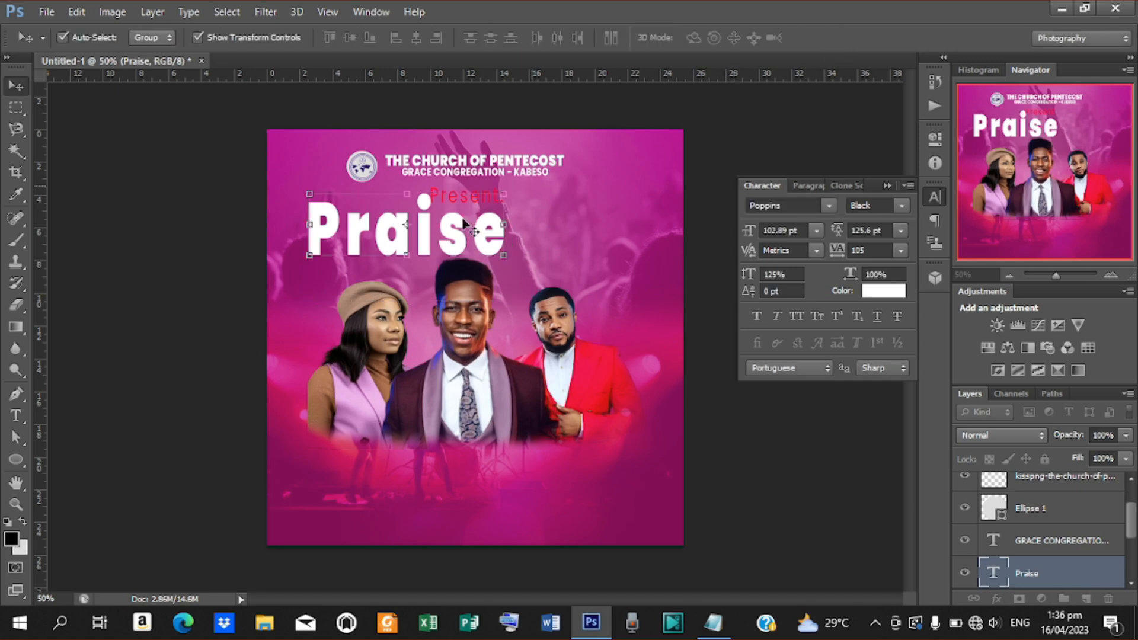
left_click_drag(445, 235, 470, 244)
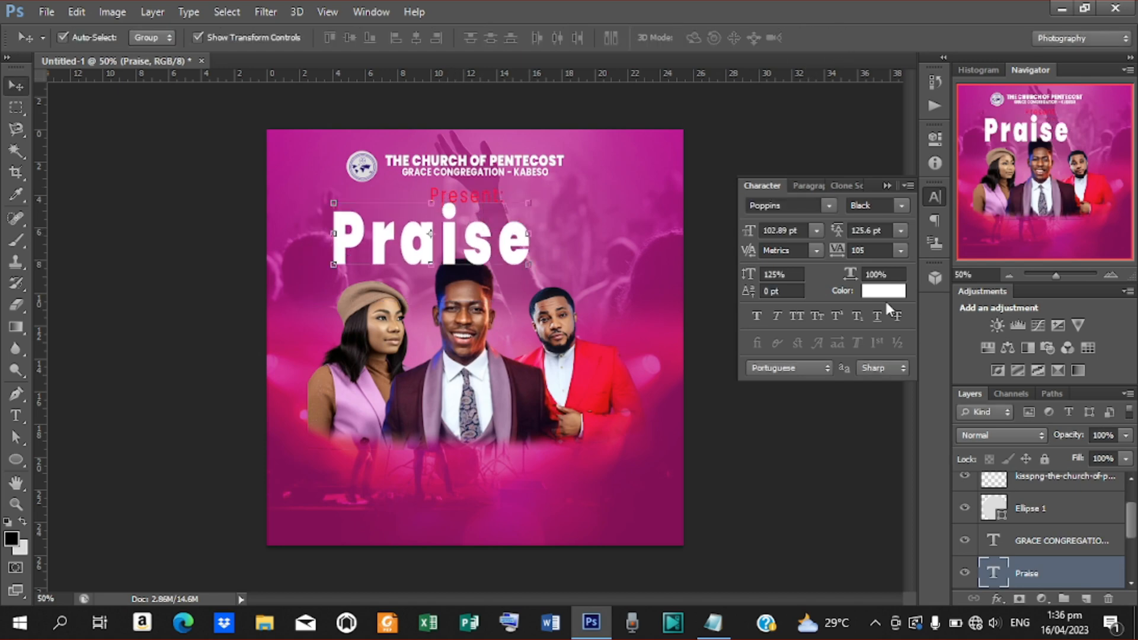
Step: Nudge the picture group down so the middle minister's head clears the "Praise" text
left_click_drag(1132, 527, 1134, 573)
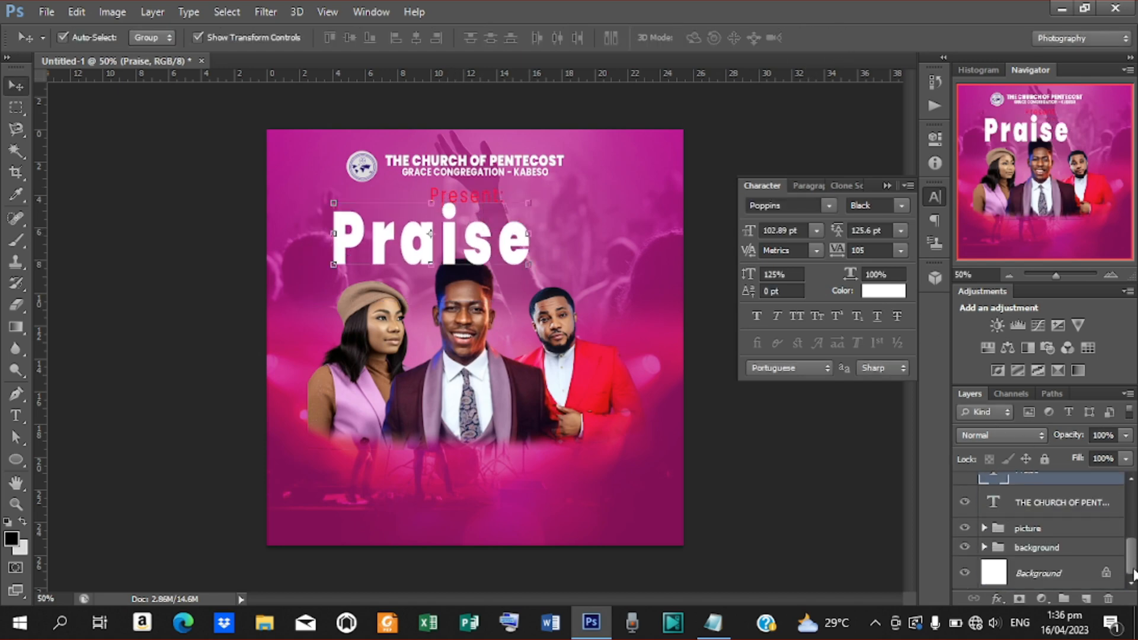
left_click(1043, 530)
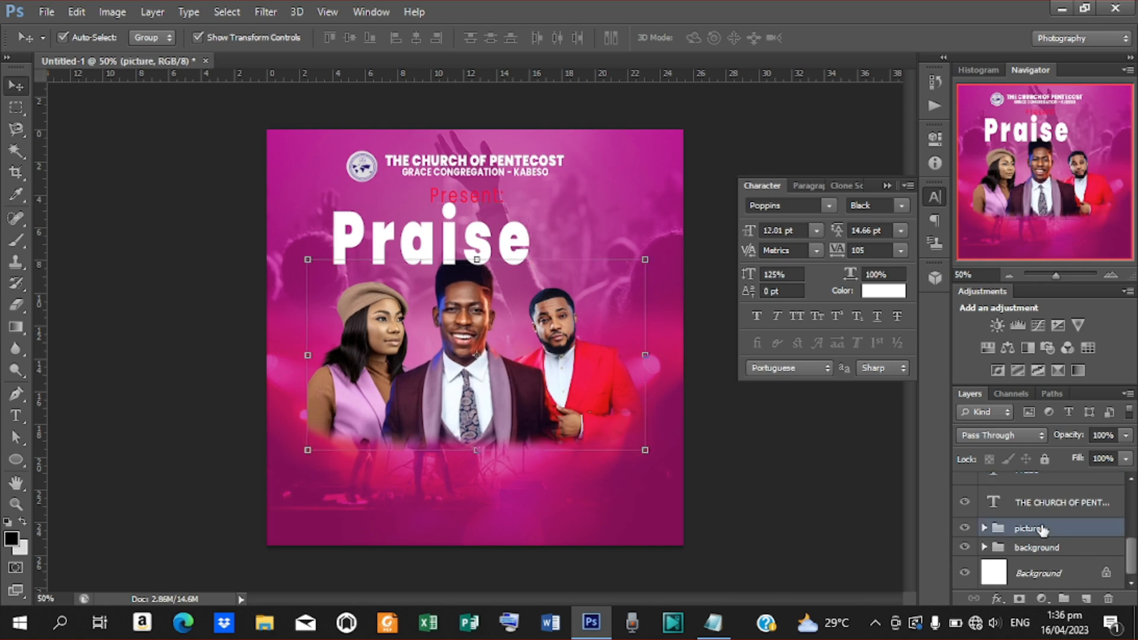
key("Down")
key("Down")
key("Down")
key("Down")
key("Down")
key("Down")
key("Down")
key("Down")
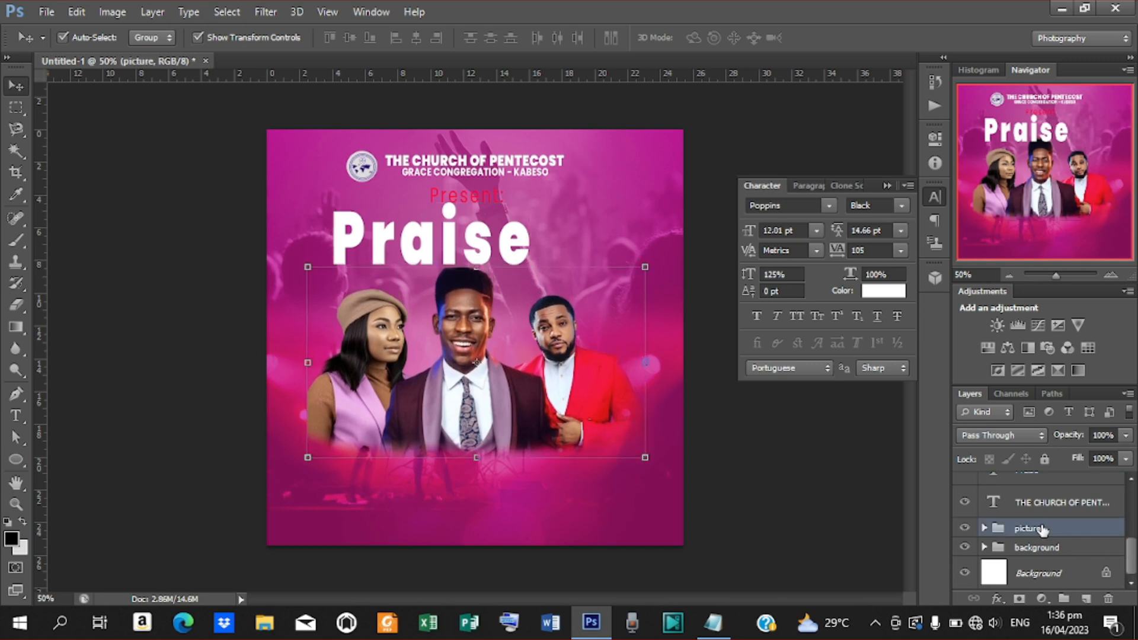
Step: Nudge the picture group with the three people down to open space beneath the "Praise" title
key("Down")
key("Down")
key("Down")
key("Down")
key("Down")
key("Down")
key("Down")
key("Down")
key("Down")
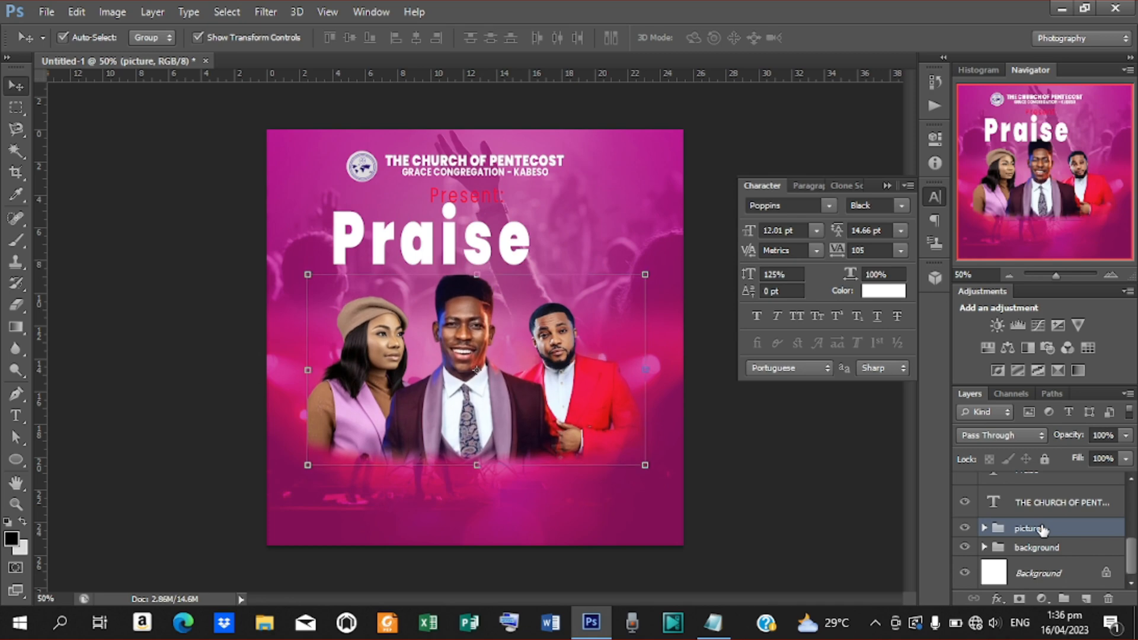
key("Down")
key("Down")
key("Down")
key("Down")
key("Down")
key("Down")
key("Down")
key("Down")
key("Down")
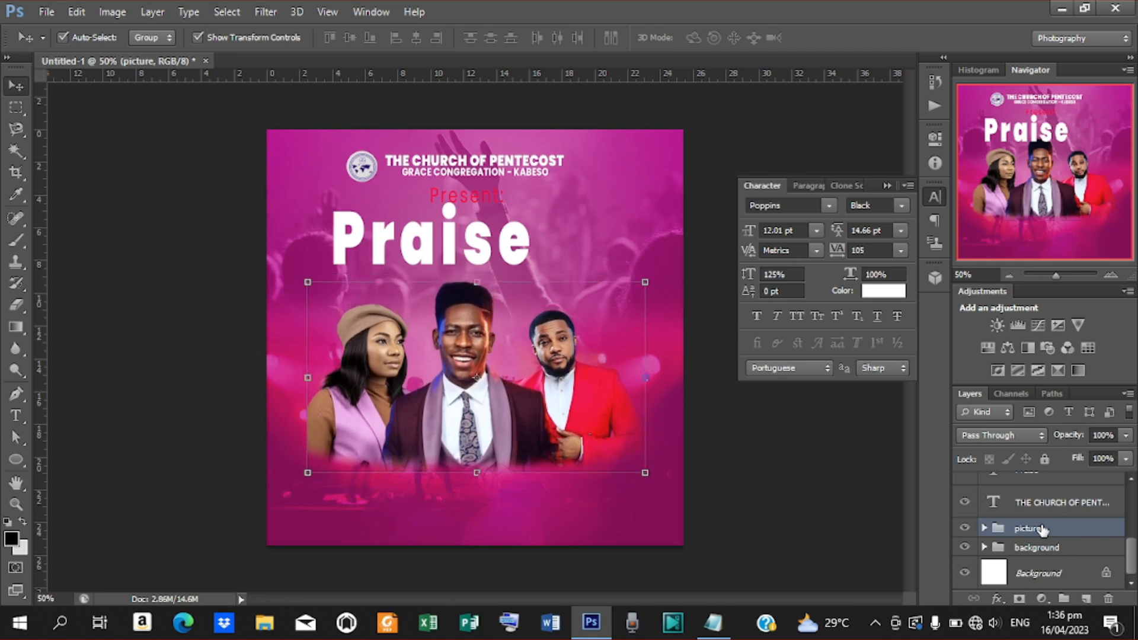
key("Down")
key("Down")
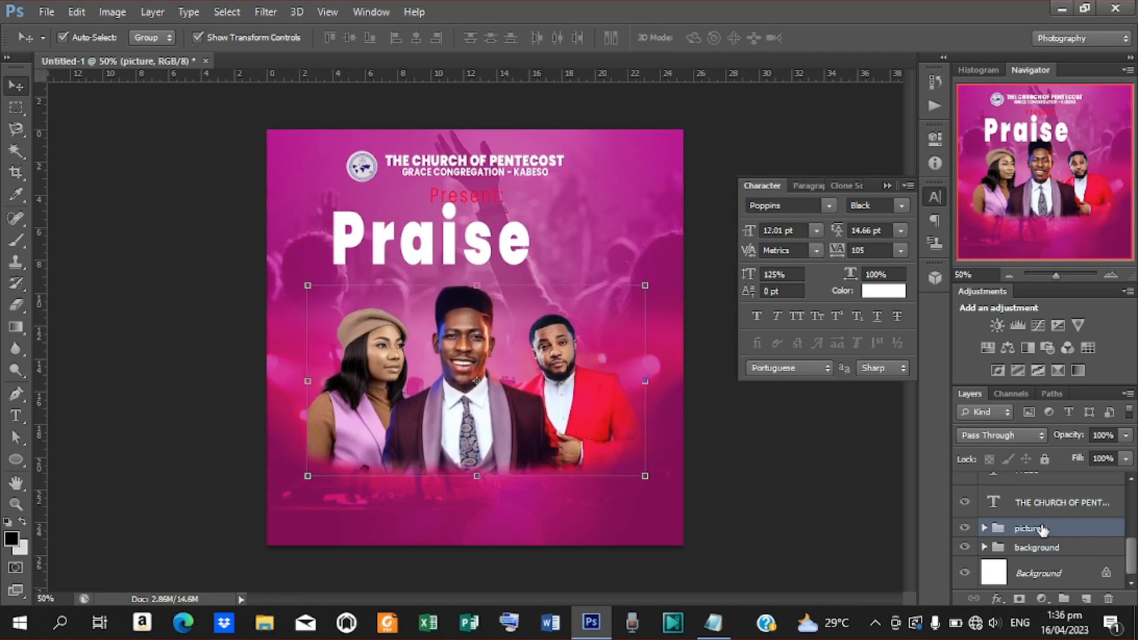
Step: Move the "Praise" title slightly down and to the left, above the three people
left_click(425, 256)
left_click_drag(425, 256, 404, 267)
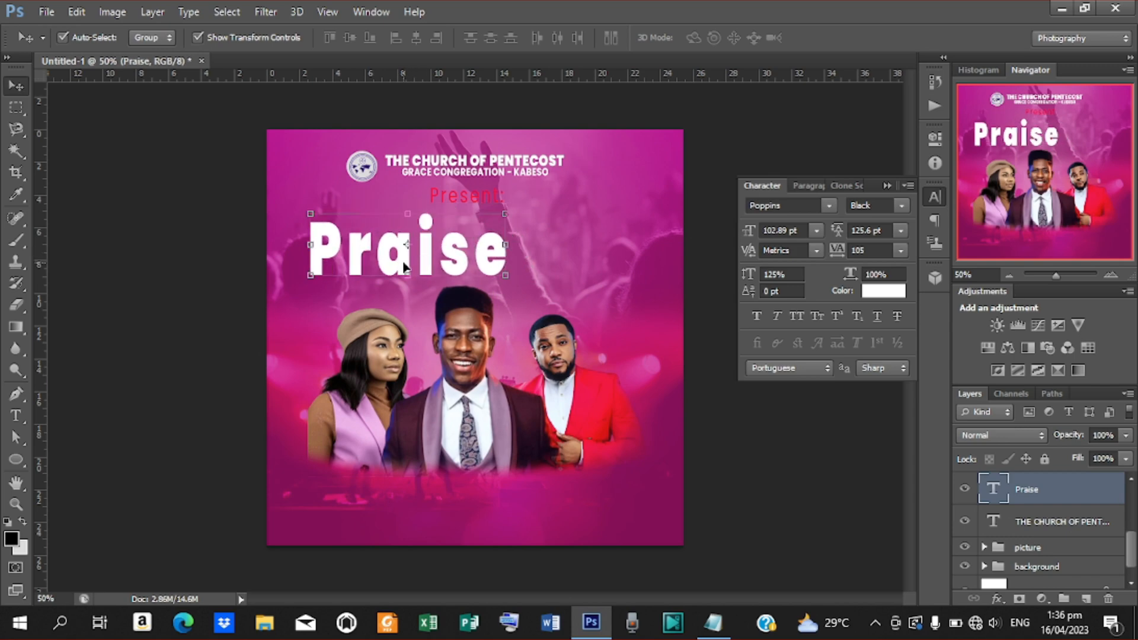
key("t")
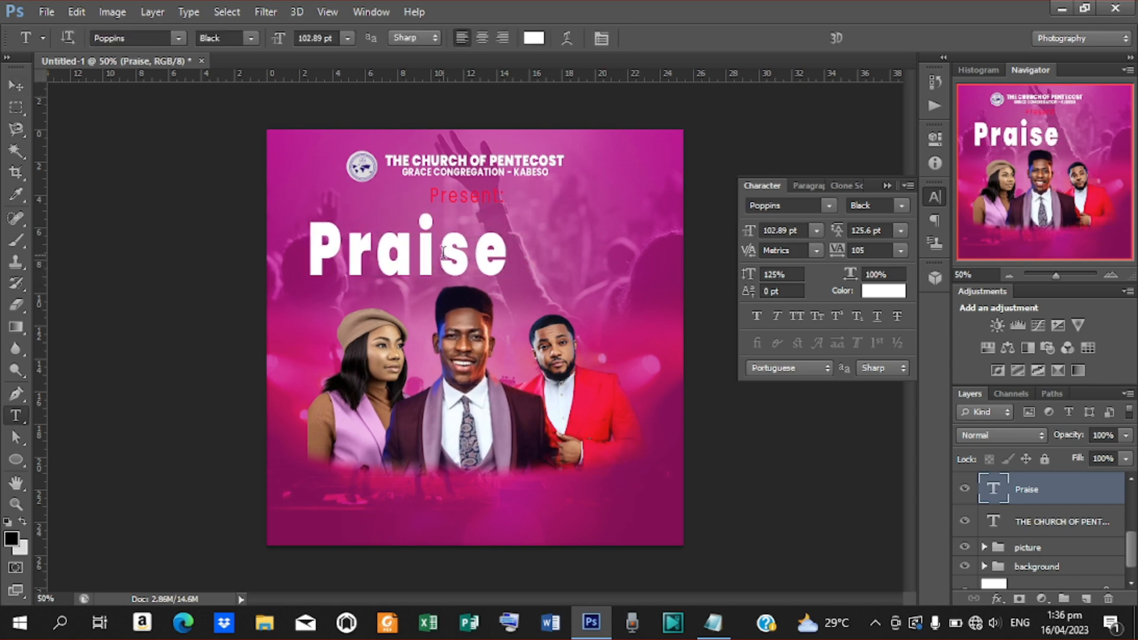
left_click(12, 88)
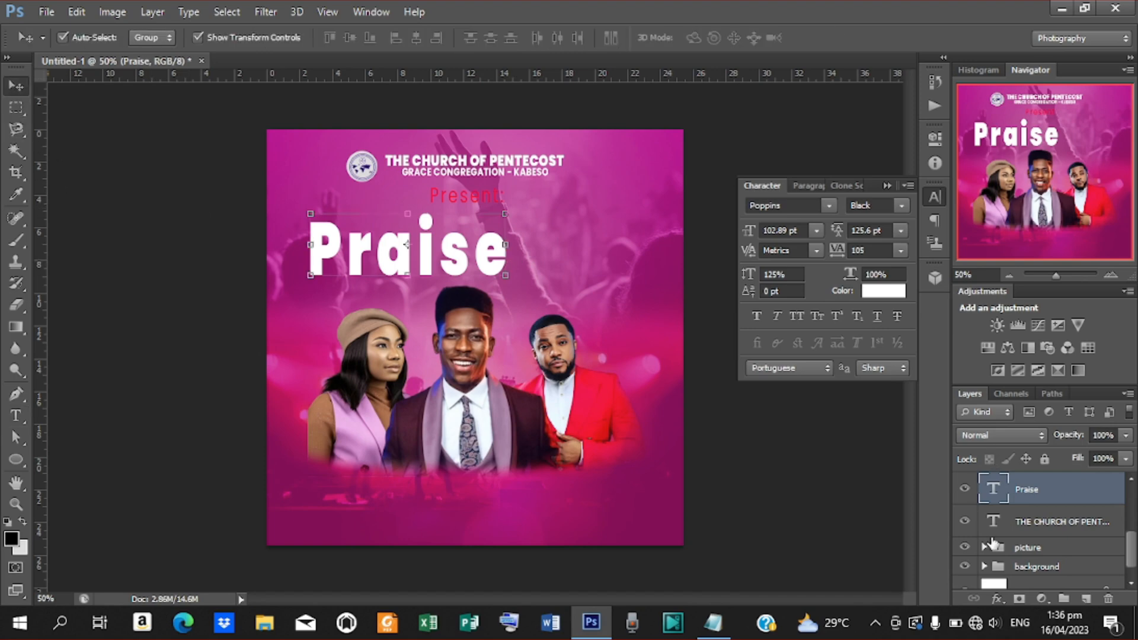
Step: Add a drop shadow to the "Praise" text with a 360° angle, 5 px distance and 11% spread
left_click(998, 598)
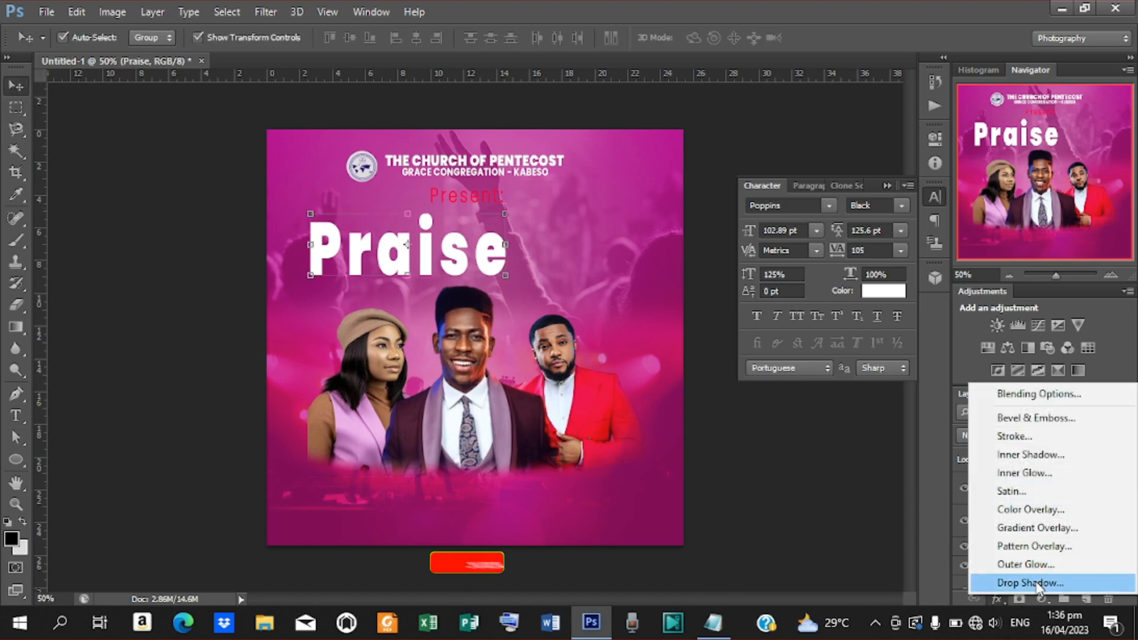
left_click(1040, 392)
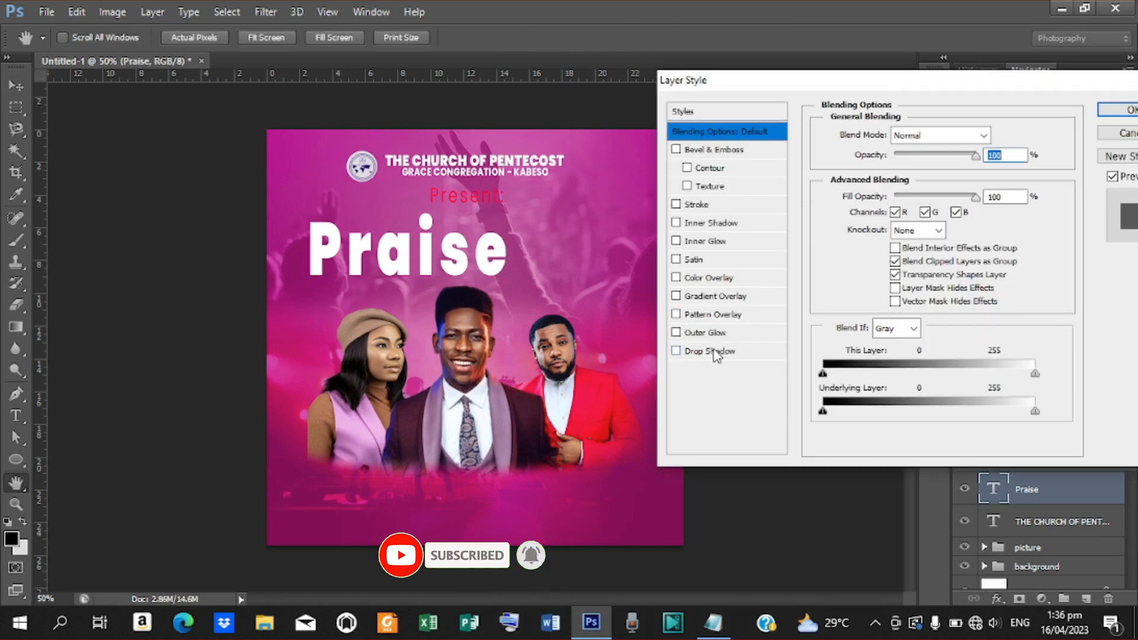
left_click(710, 351)
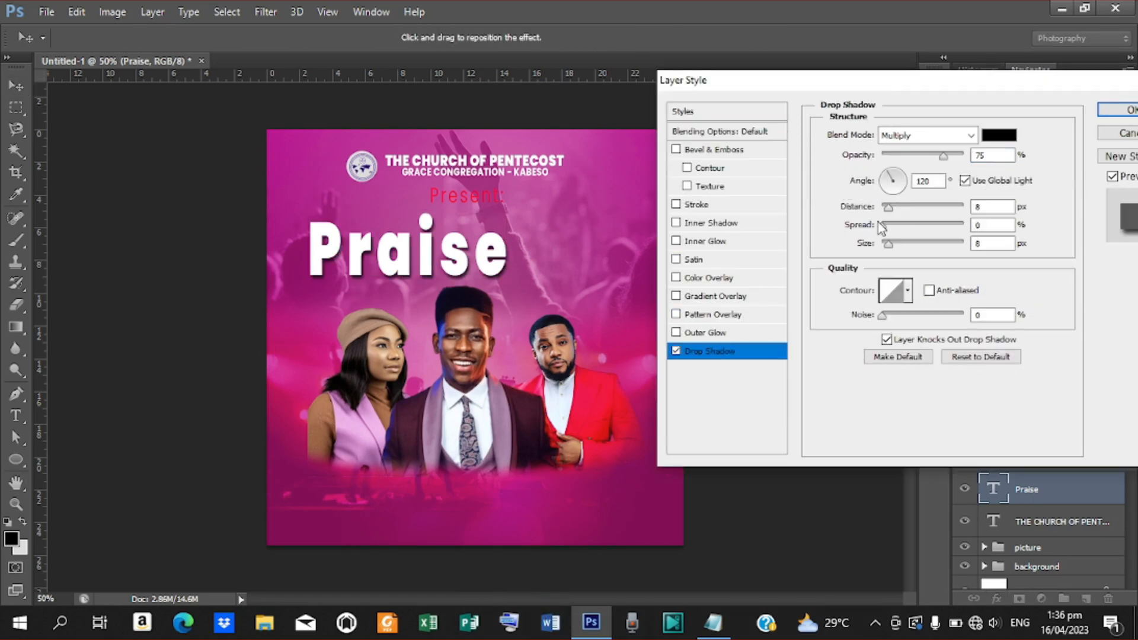
left_click_drag(883, 227, 898, 213)
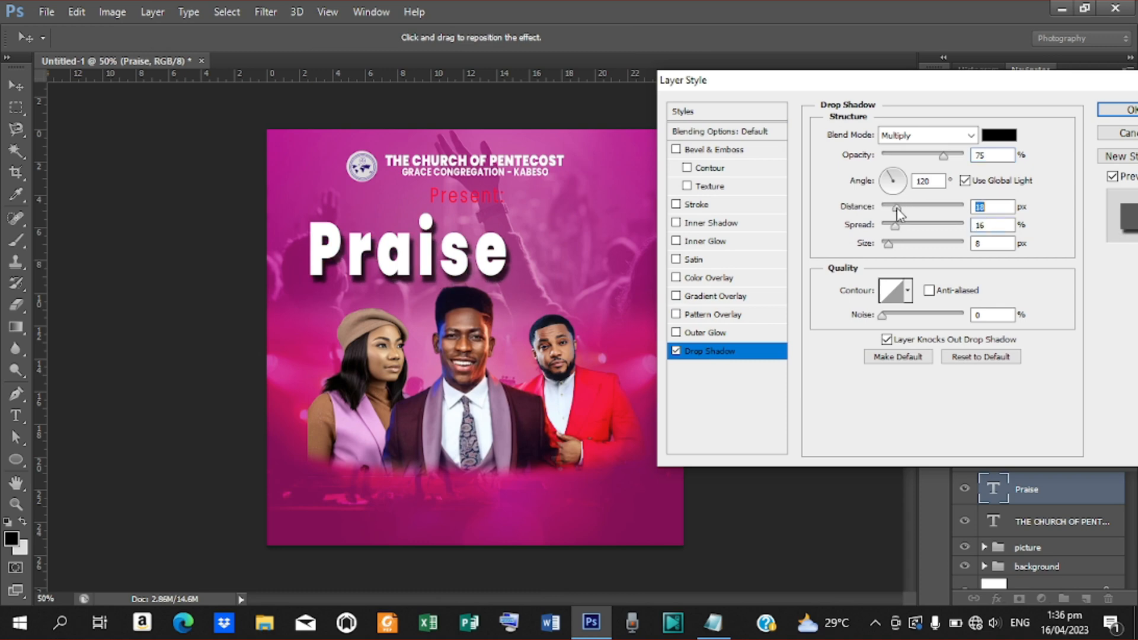
left_click(916, 180)
type("360")
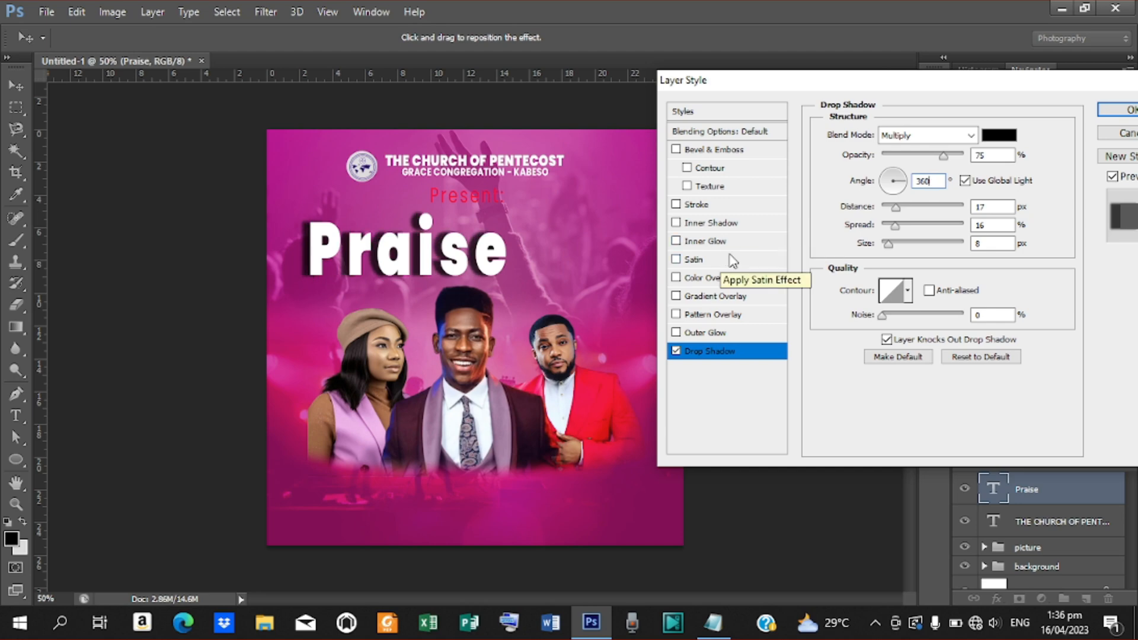
left_click_drag(896, 207, 886, 208)
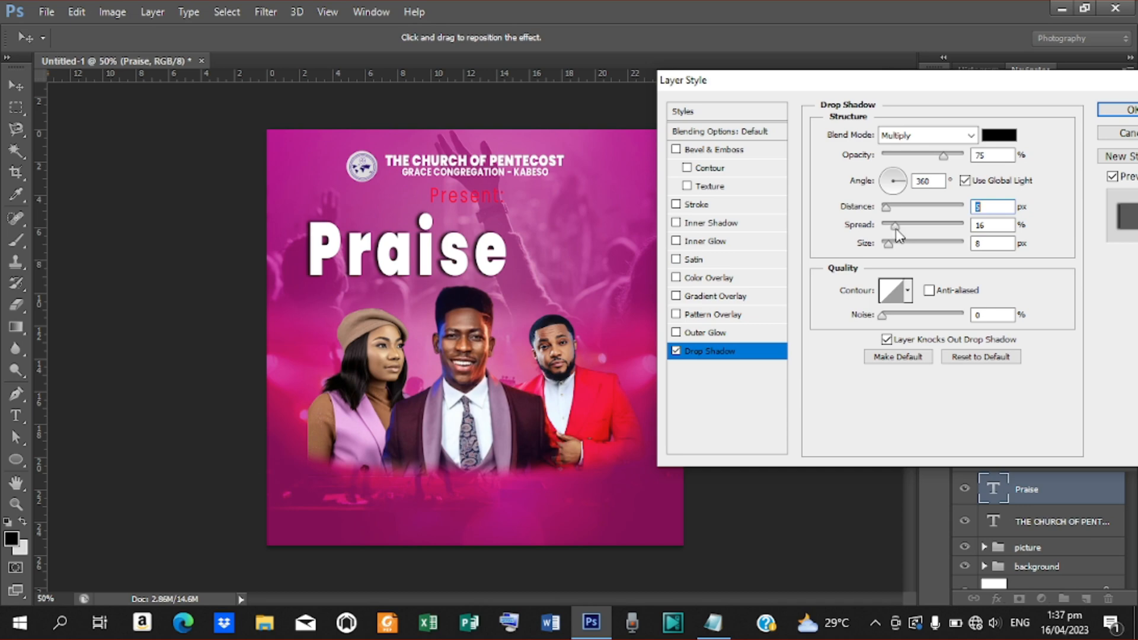
left_click(896, 229)
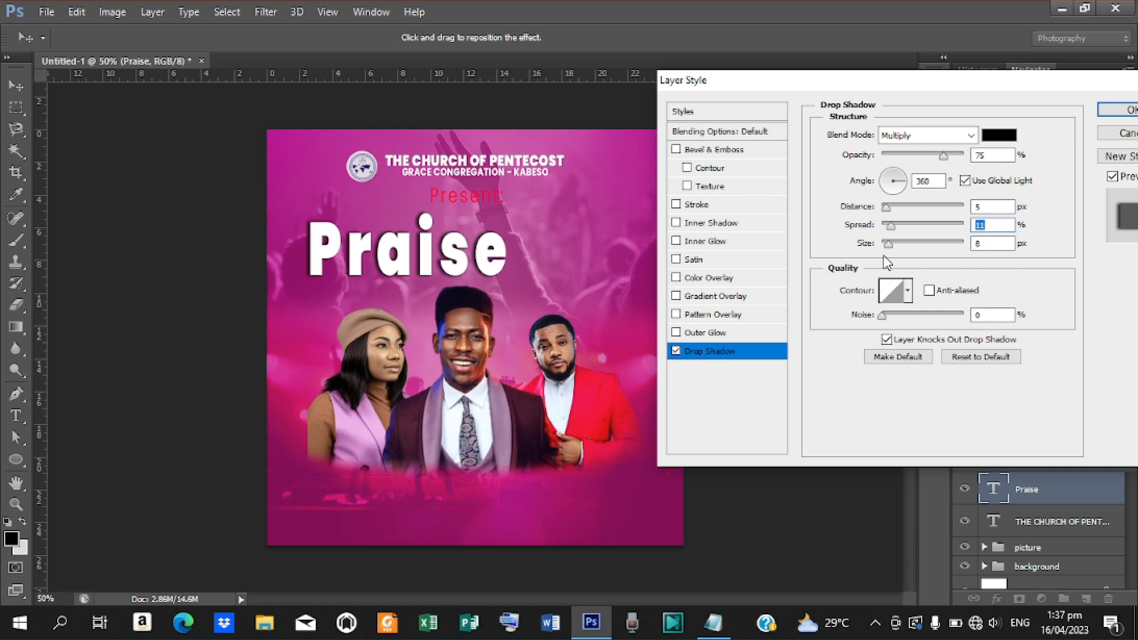
Step: Add a color overlay to the "Praise" text using the red #f30541 sampled from the man's jacket
left_click(699, 279)
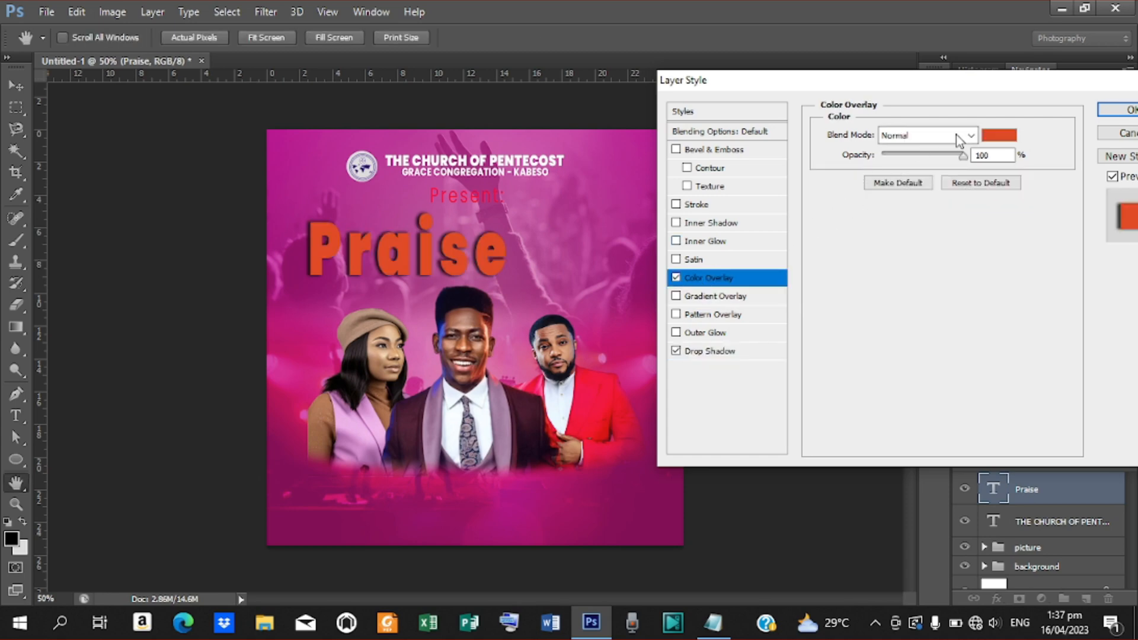
left_click(990, 137)
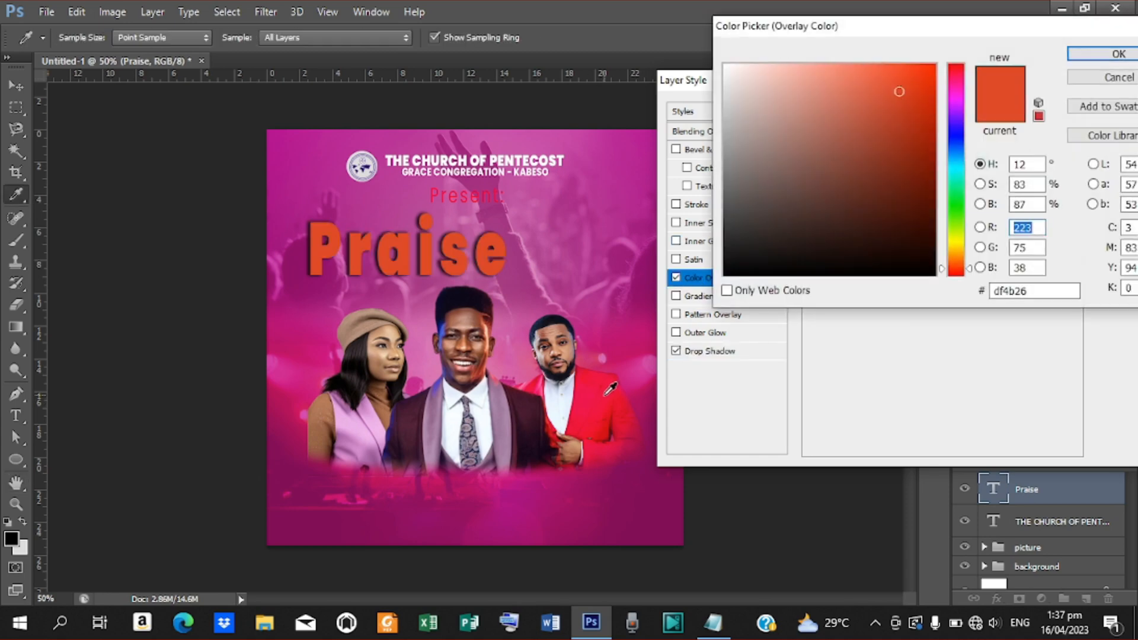
left_click(605, 394)
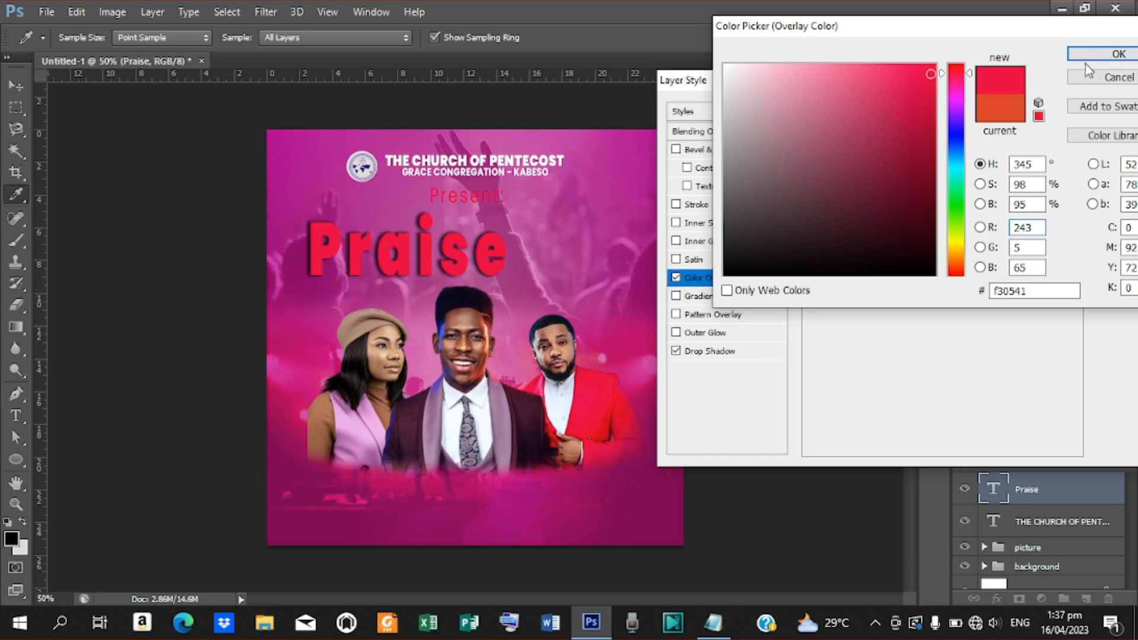
left_click(1118, 54)
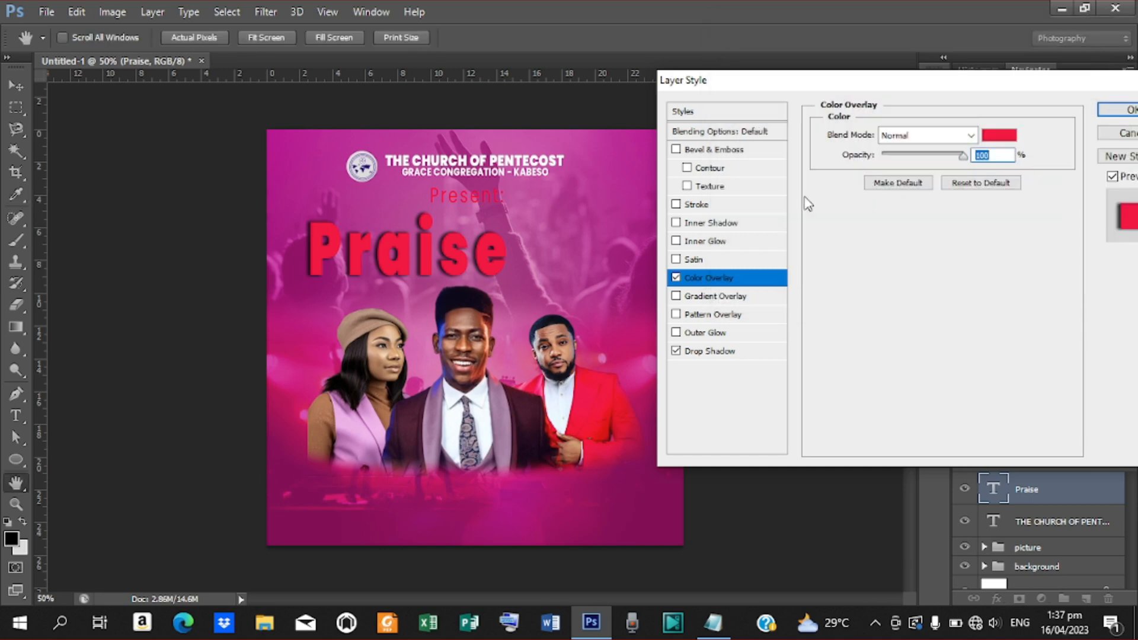
Step: Set the "Praise" drop shadow size to 10 px and apply the layer style
left_click(717, 351)
left_click_drag(1006, 243, 895, 269)
type("10")
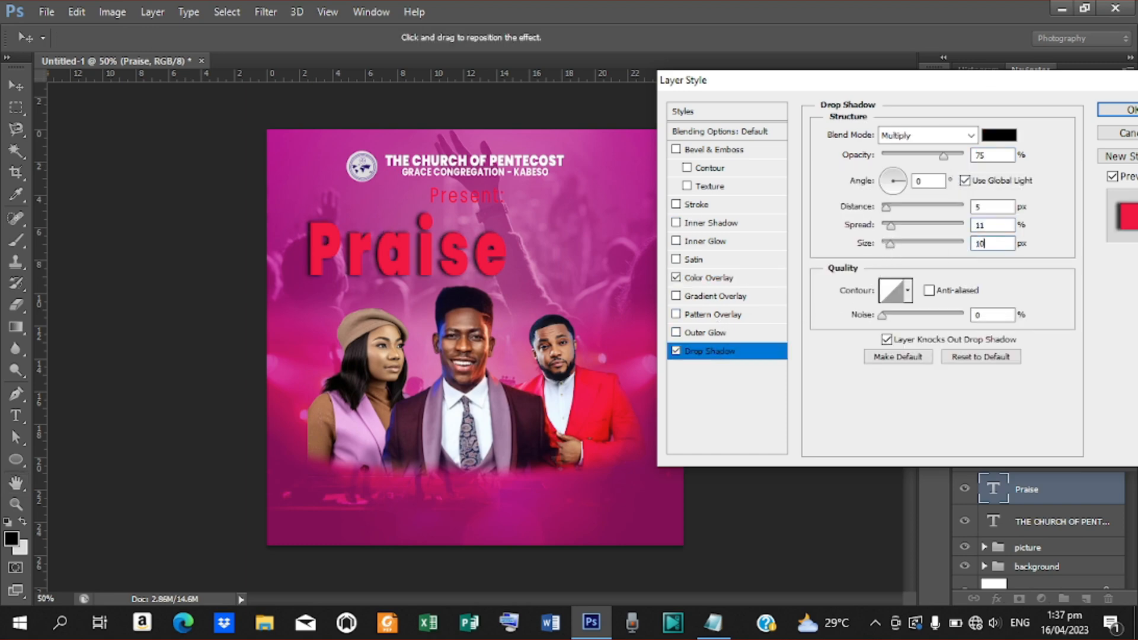
left_click(1129, 112)
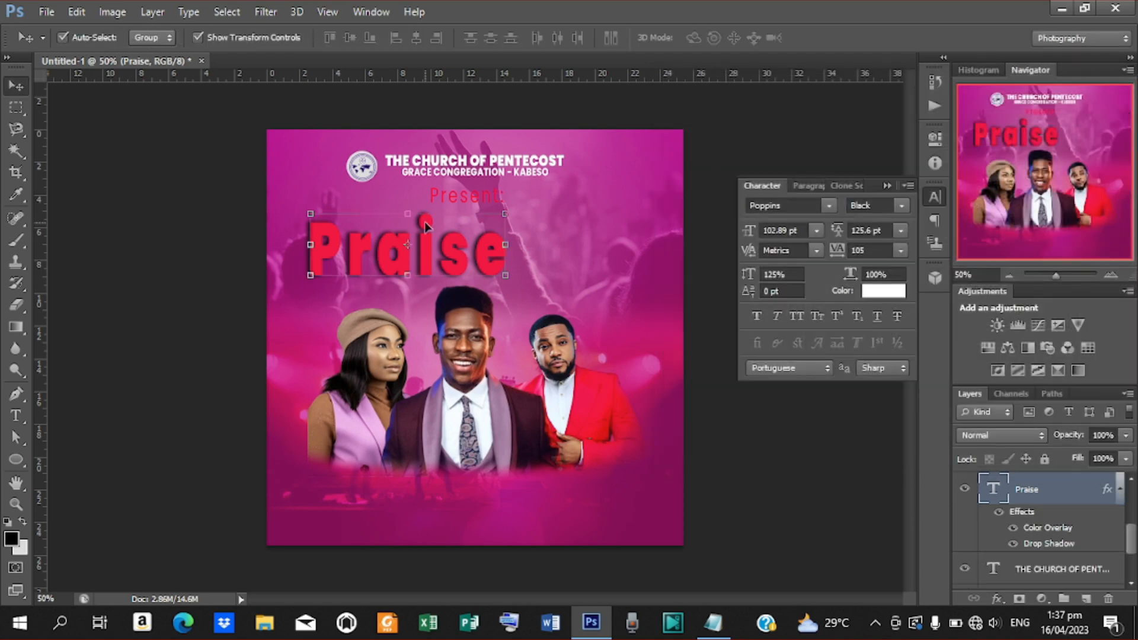
Step: Draw a rounded rectangle about 96 × 42 px just after the final letter of "Praise", near its baseline
left_click(20, 460)
left_click(87, 470)
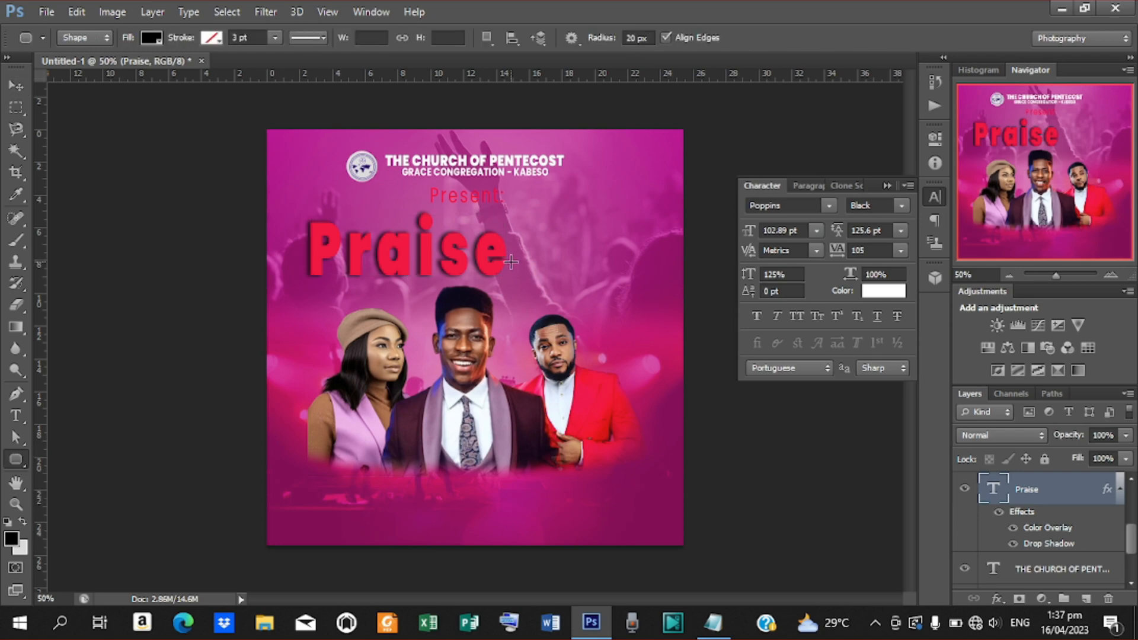
left_click_drag(511, 261, 551, 278)
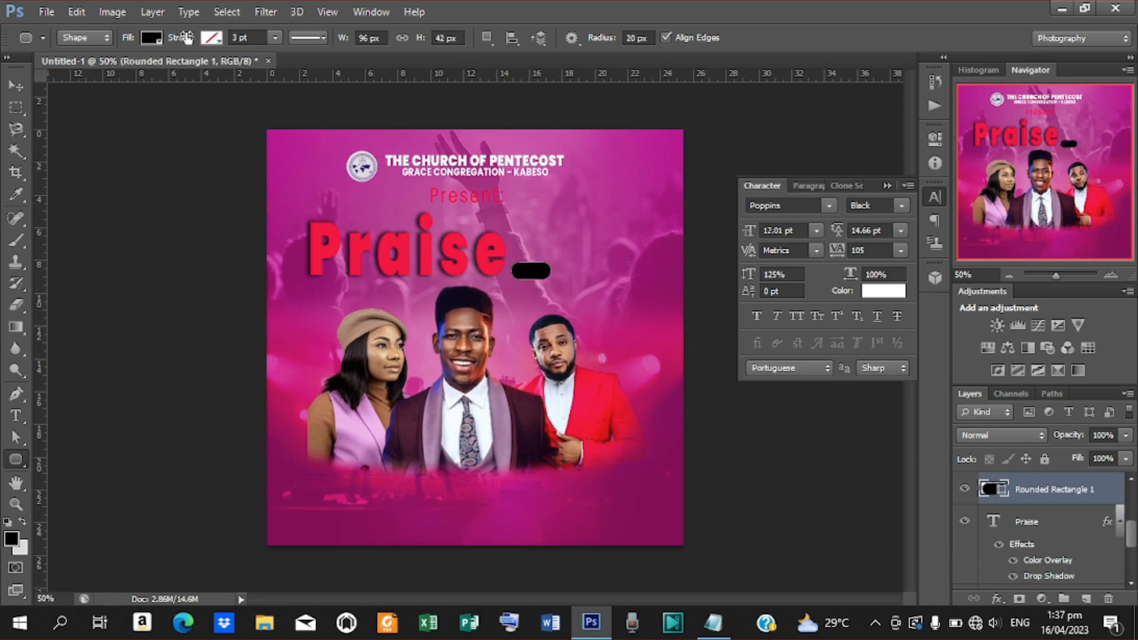
Step: Fill the rounded rectangle with the light pink #dfa0d9 sampled from the woman's vest
left_click(156, 35)
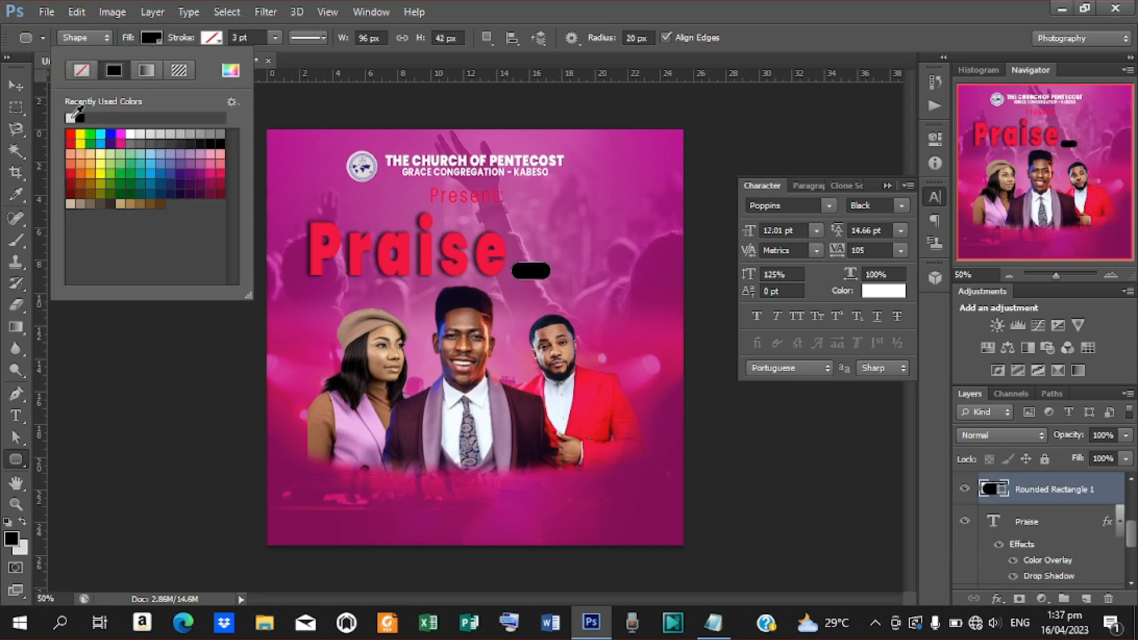
left_click(230, 71)
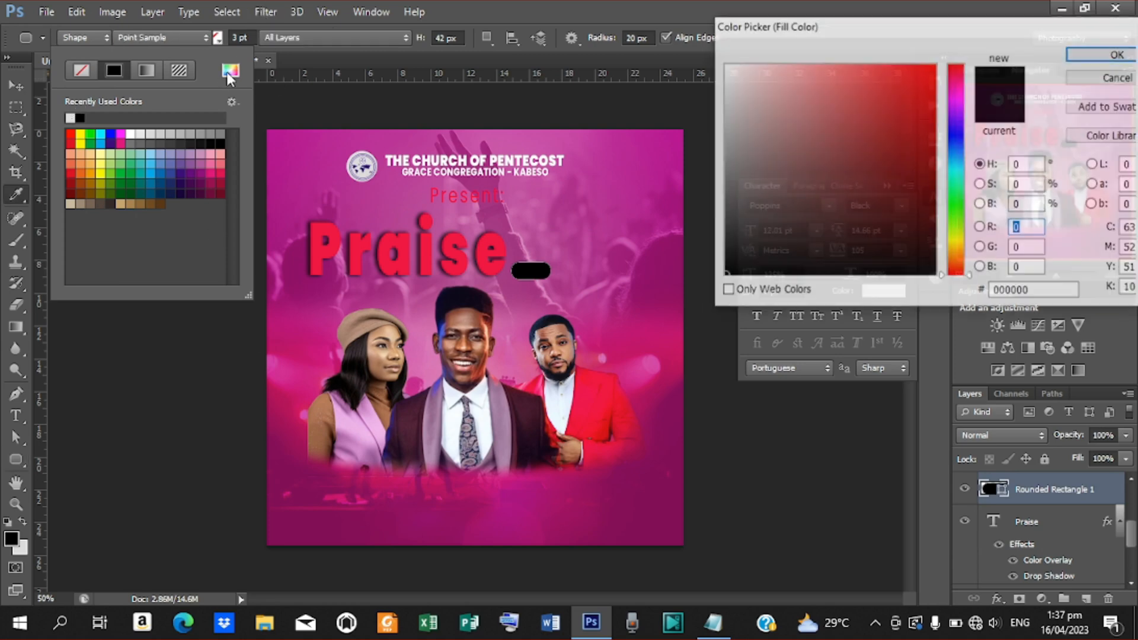
left_click(371, 412)
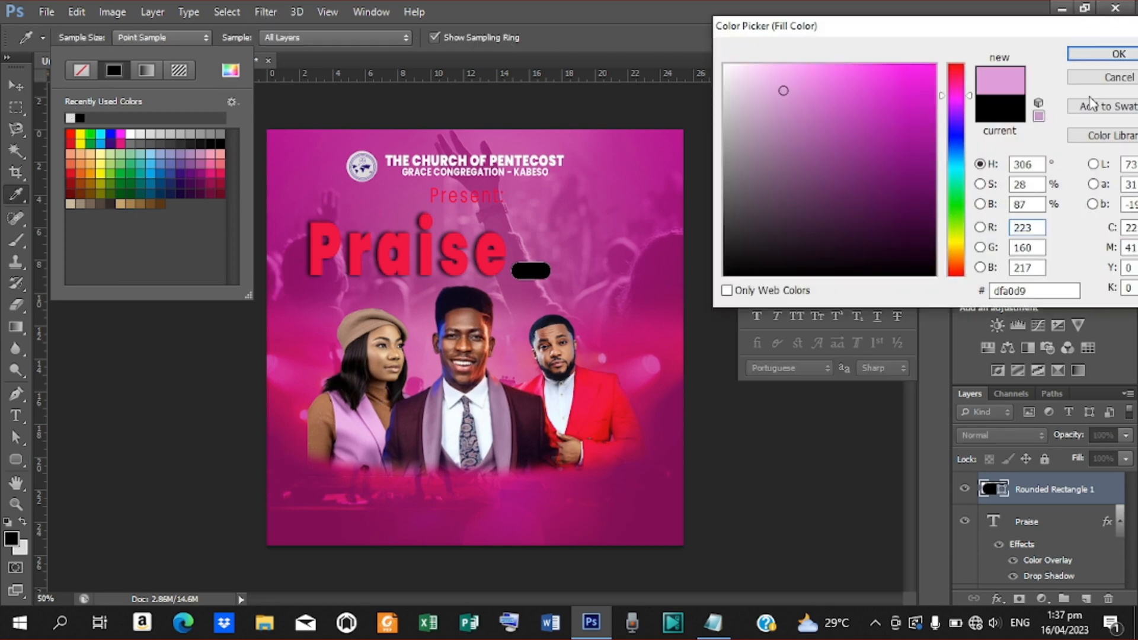
left_click(1118, 54)
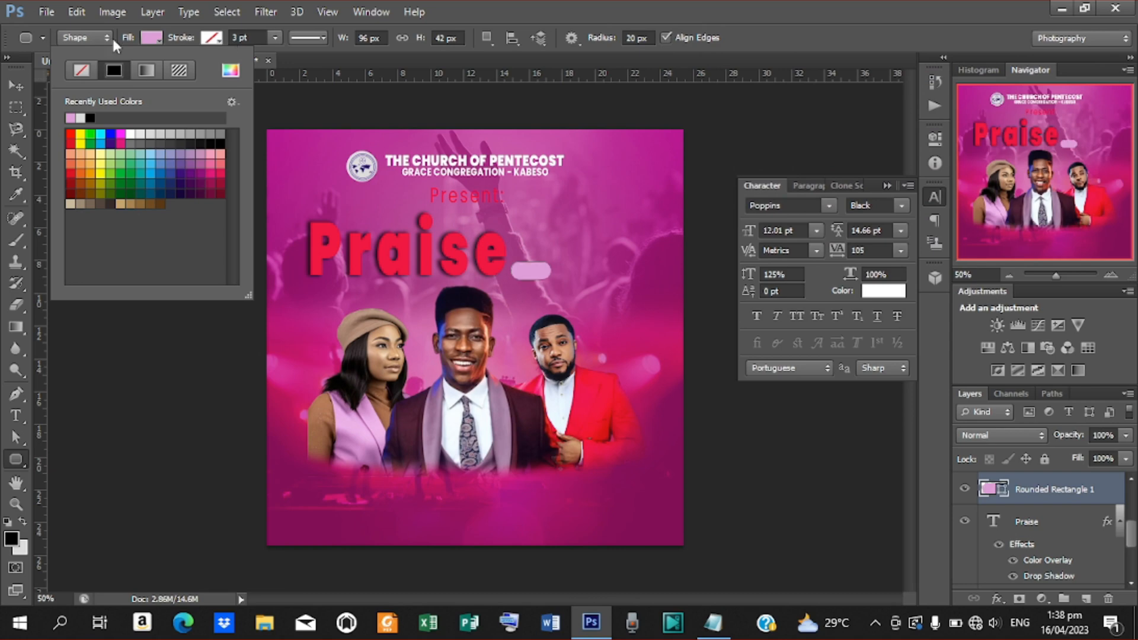
Step: Nudge the pink rounded rectangle close beside the final "e" of "Praise" and narrow it from its left edge to about 76% width
left_click(10, 93)
key("Left")
key("Left")
key("Left")
key("Left")
key("Left")
key("Left")
key("Left")
key("Left")
key("Left")
key("Left")
key("Left")
key("Left")
key("Left")
key("Left")
key("Left")
key("Left")
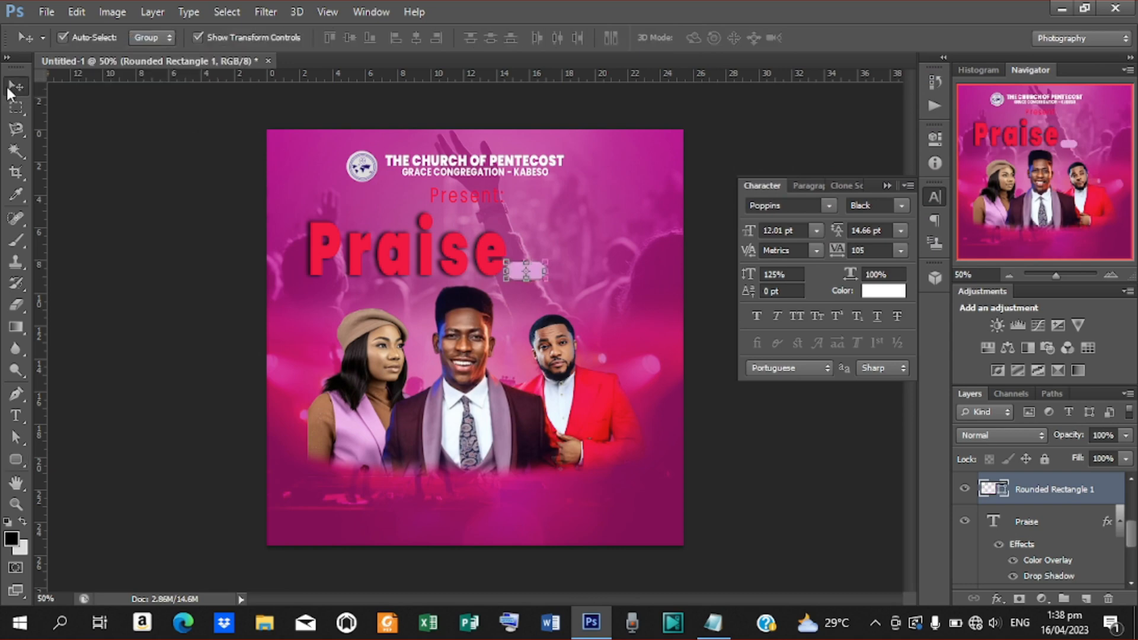
key("ctrl+plus")
key("ctrl+plus")
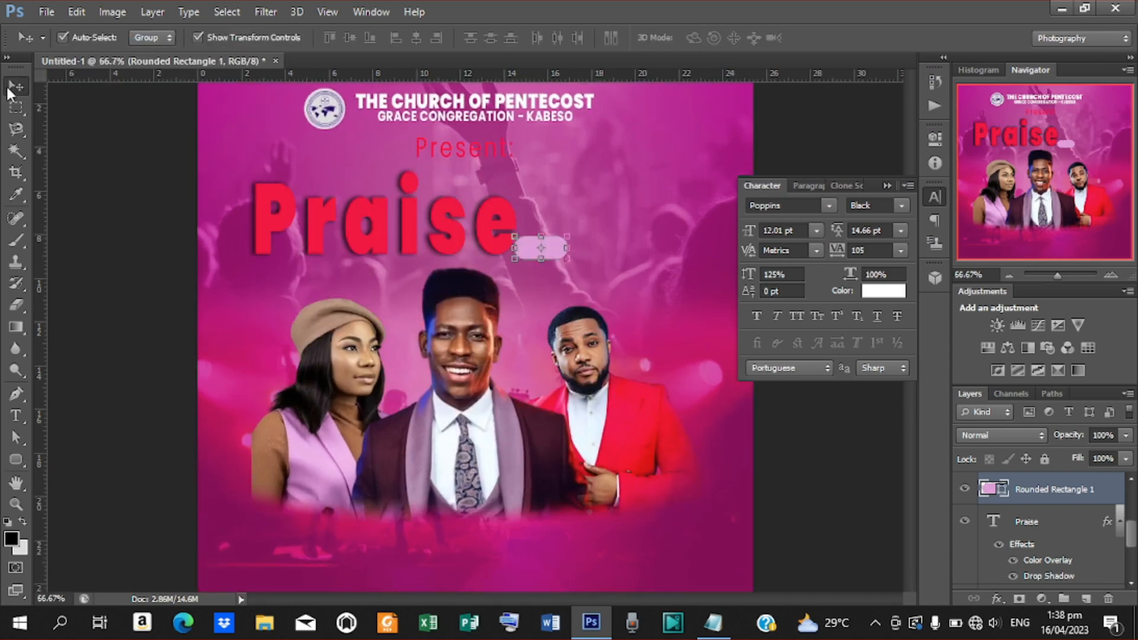
key("Up")
key("Up")
key("Up")
key("Up")
key("Up")
key("Up")
key("Up")
key("Up")
key("Up")
key("Up")
key("Up")
key("Up")
key("Up")
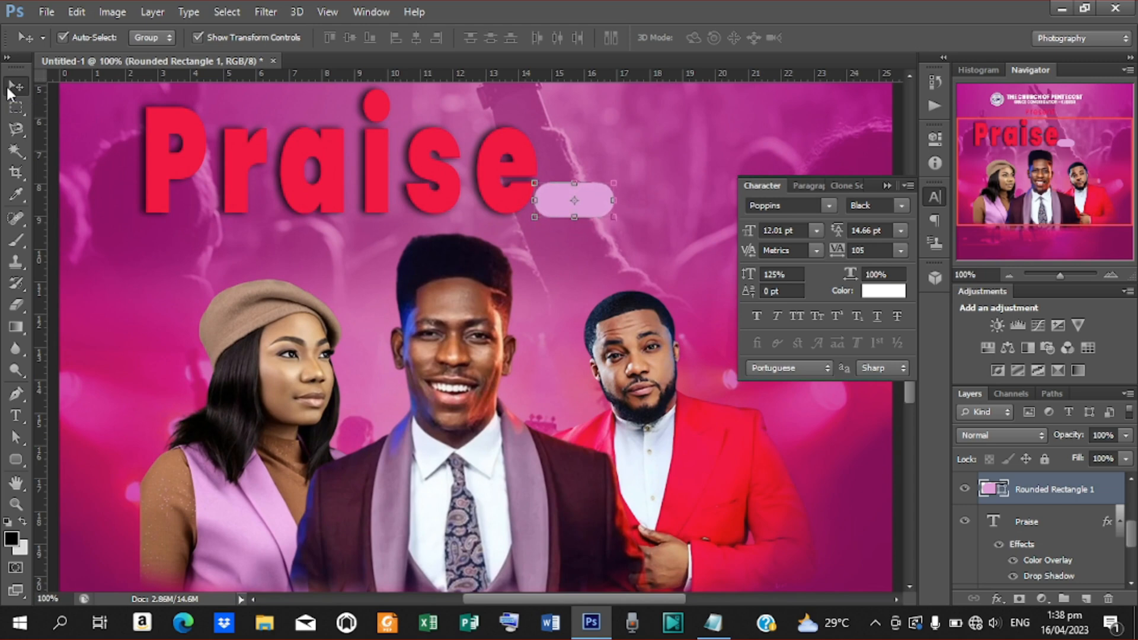
key("Right")
key("Right")
key("Right")
key("Right")
key("Right")
key("Right")
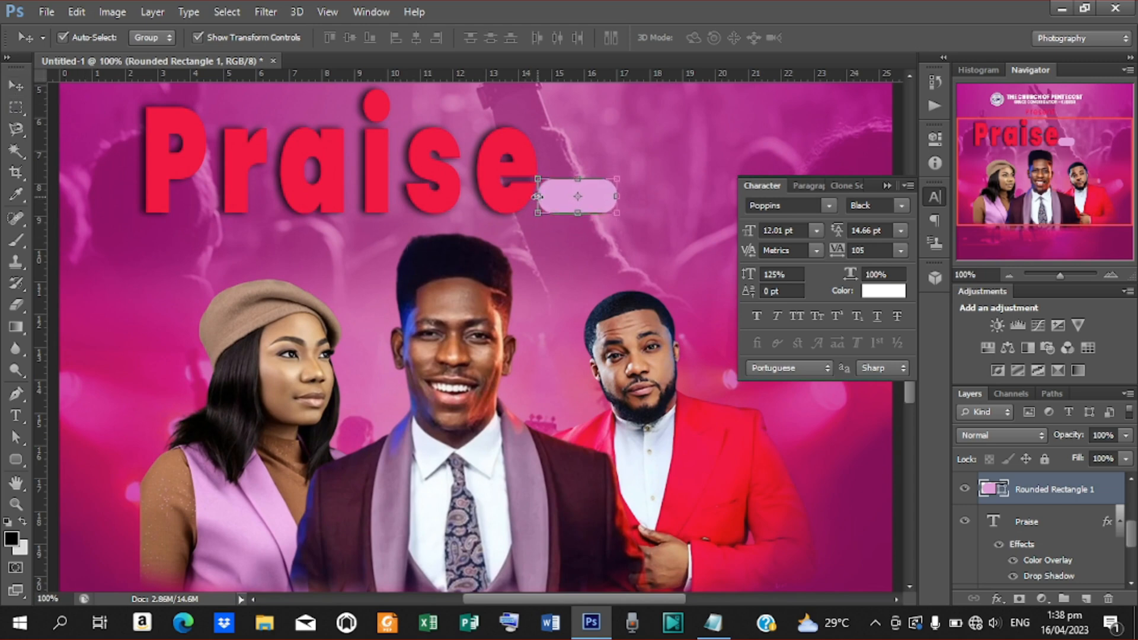
left_click_drag(538, 196, 557, 196)
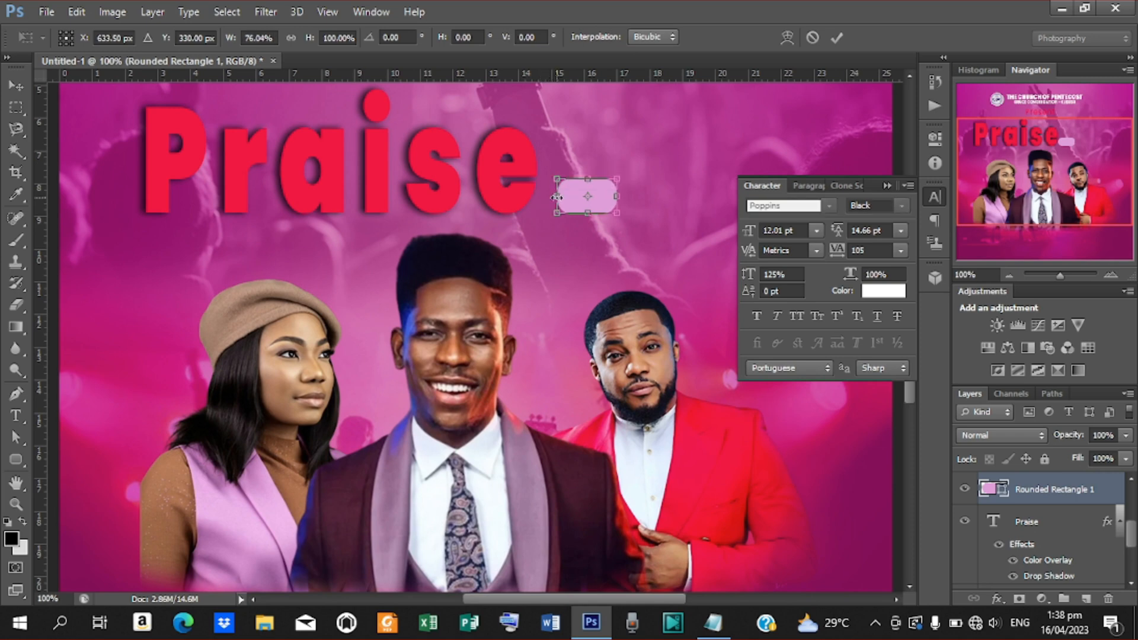
left_click(836, 38)
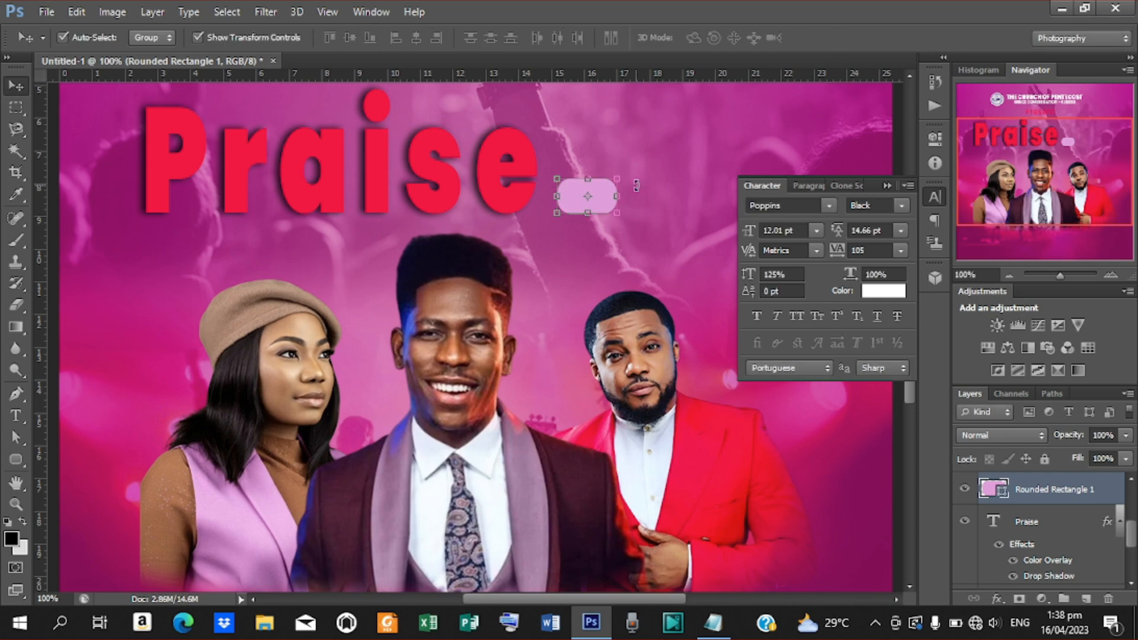
Step: Add the word "and", copied from the open notes file, as a new text layer above the pink rounded rectangle
key("t")
left_click(610, 151)
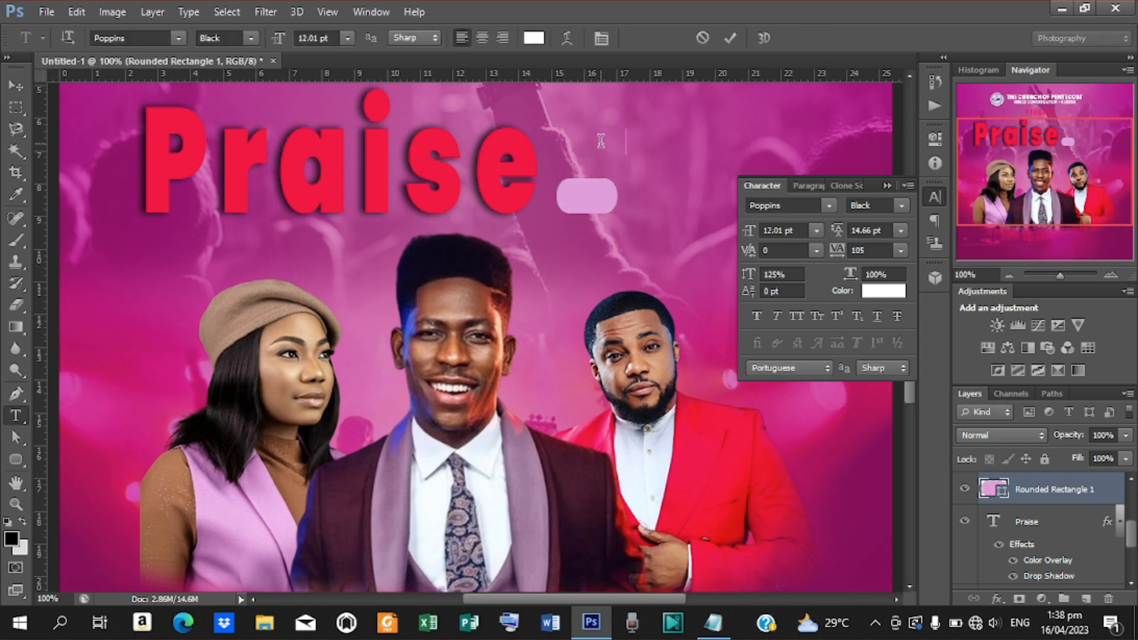
left_click(713, 623)
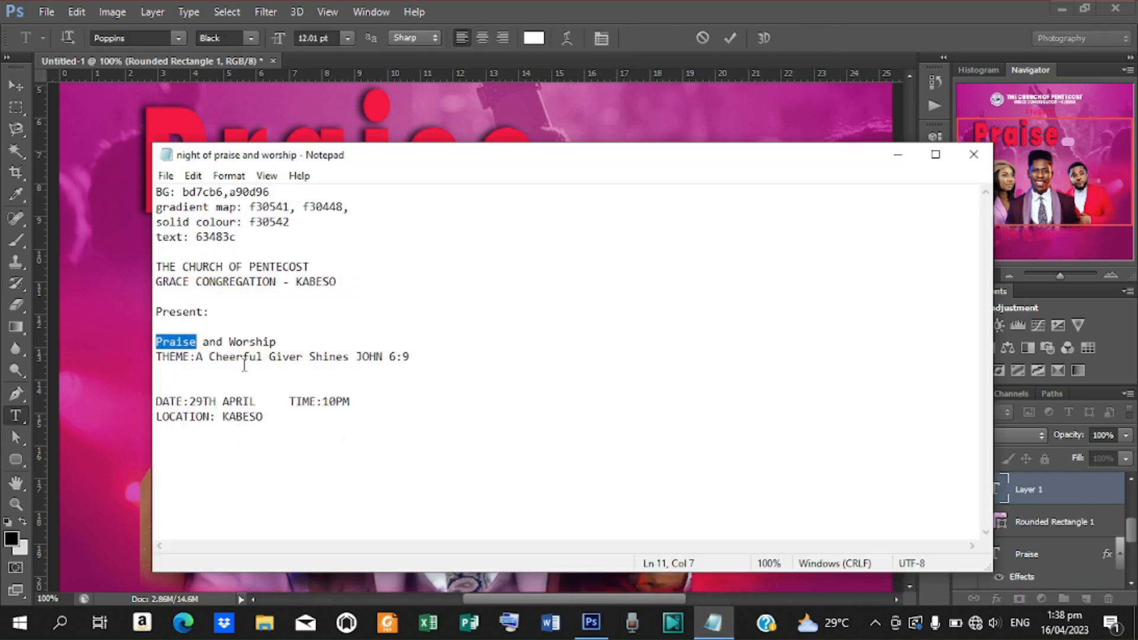
left_click_drag(224, 344, 201, 342)
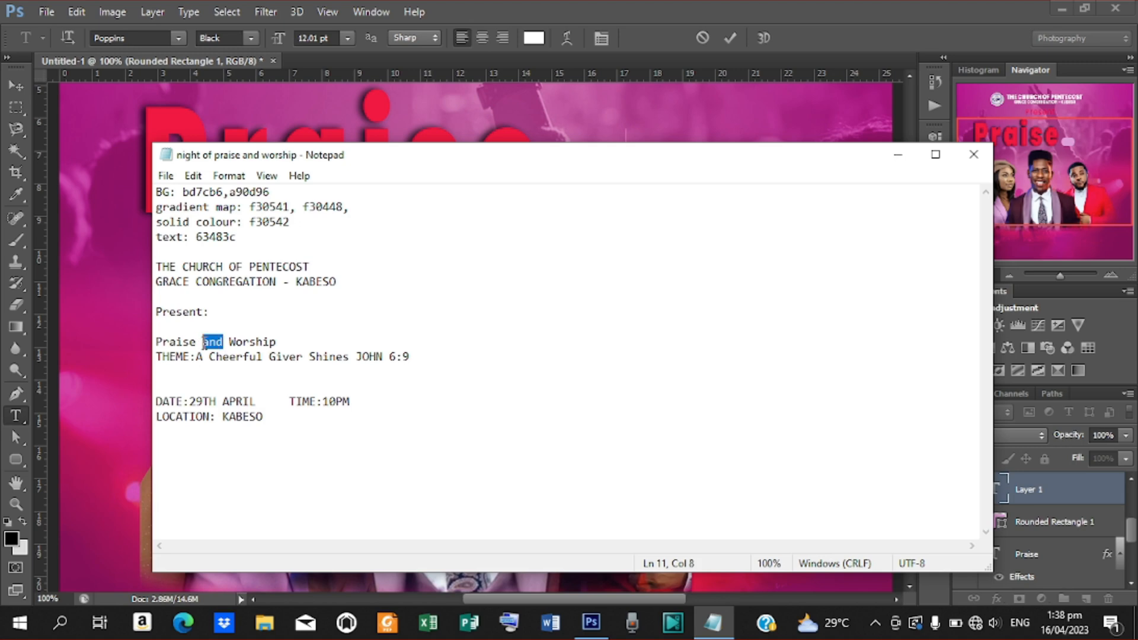
left_click(898, 155)
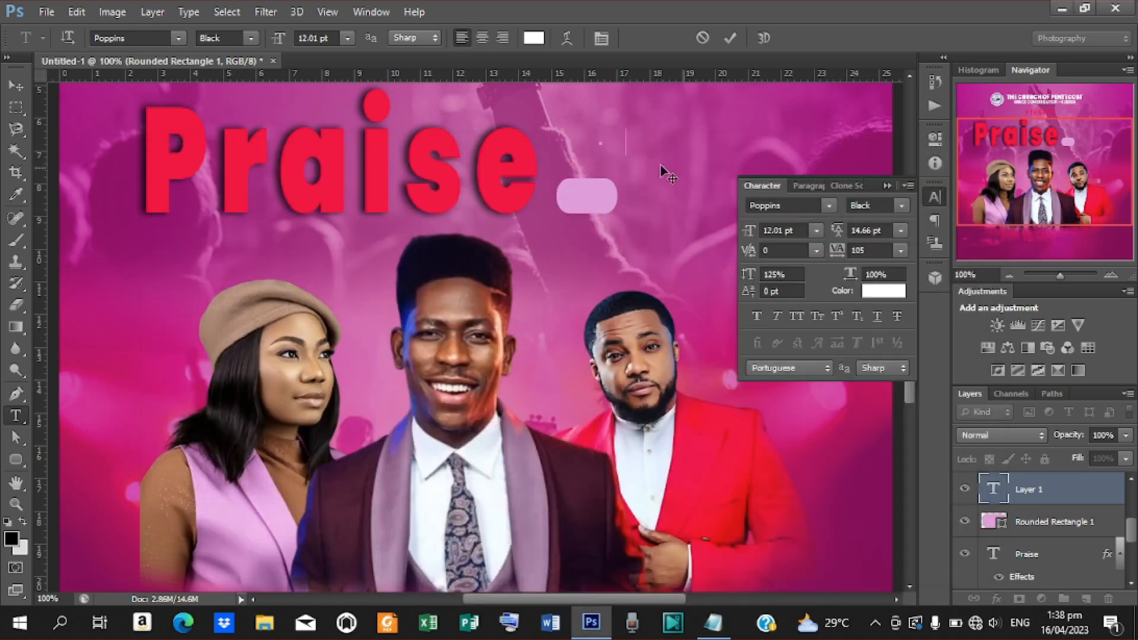
left_click(730, 38)
Step: Move the "and" text onto the pink rounded rectangle and enlarge it to about 146% to fill the label
key("v")
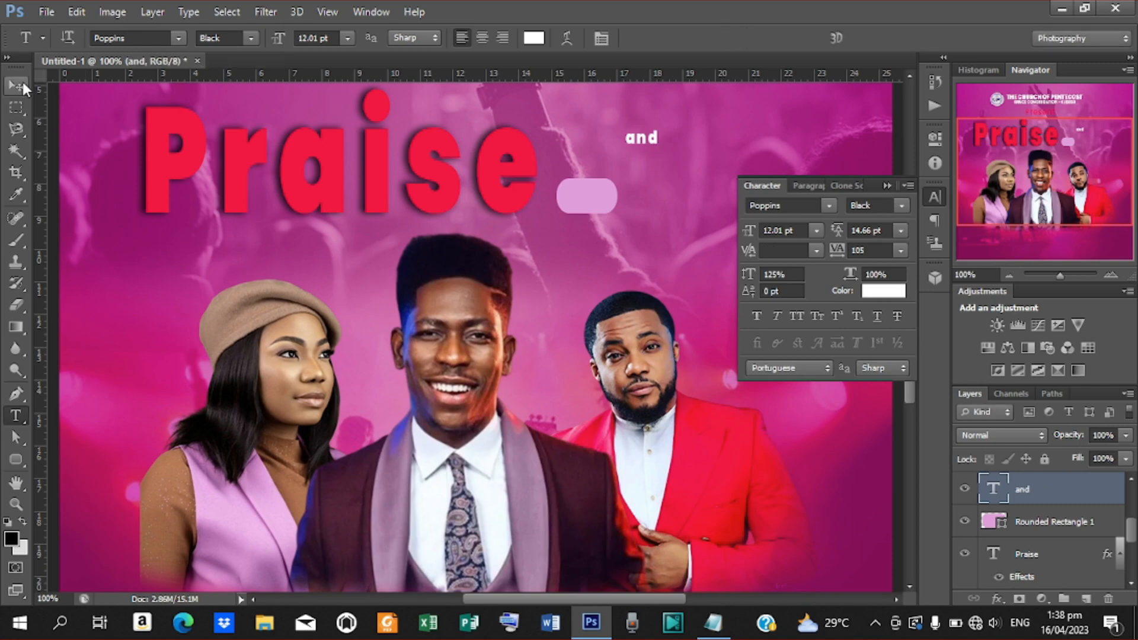
left_click_drag(652, 138, 591, 199)
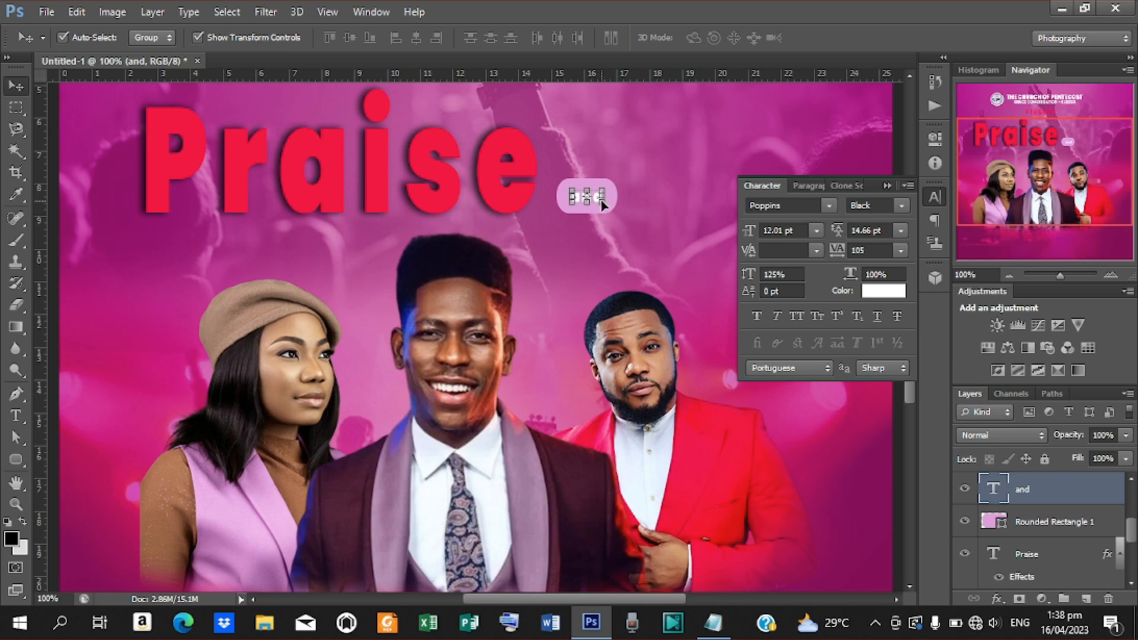
key("ctrl+t")
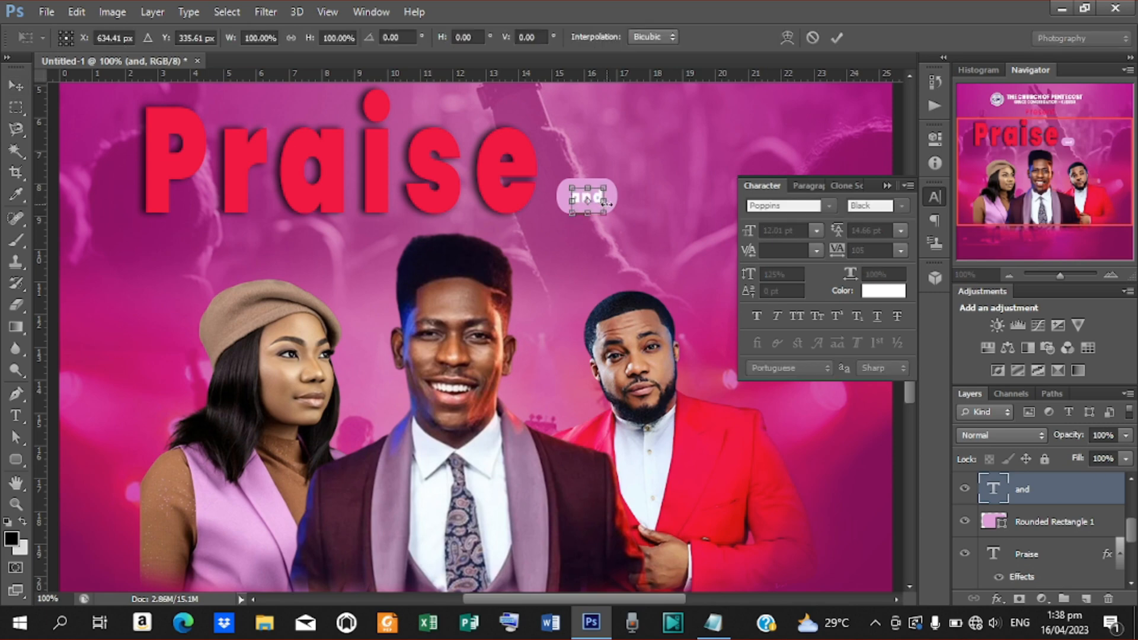
left_click_drag(605, 220, 612, 224)
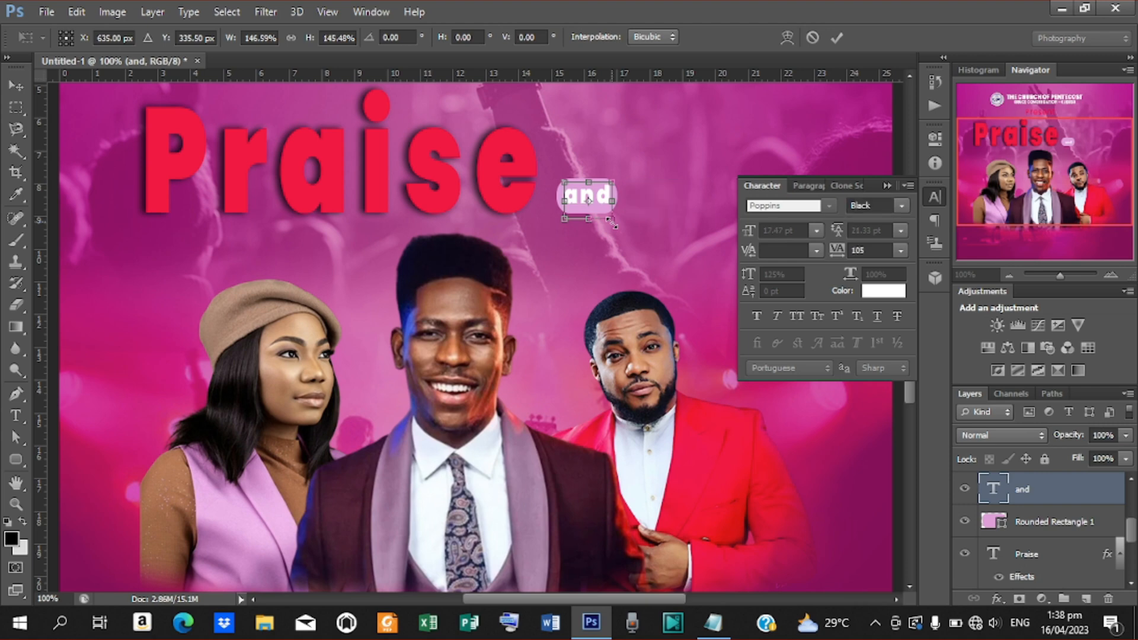
left_click(833, 35)
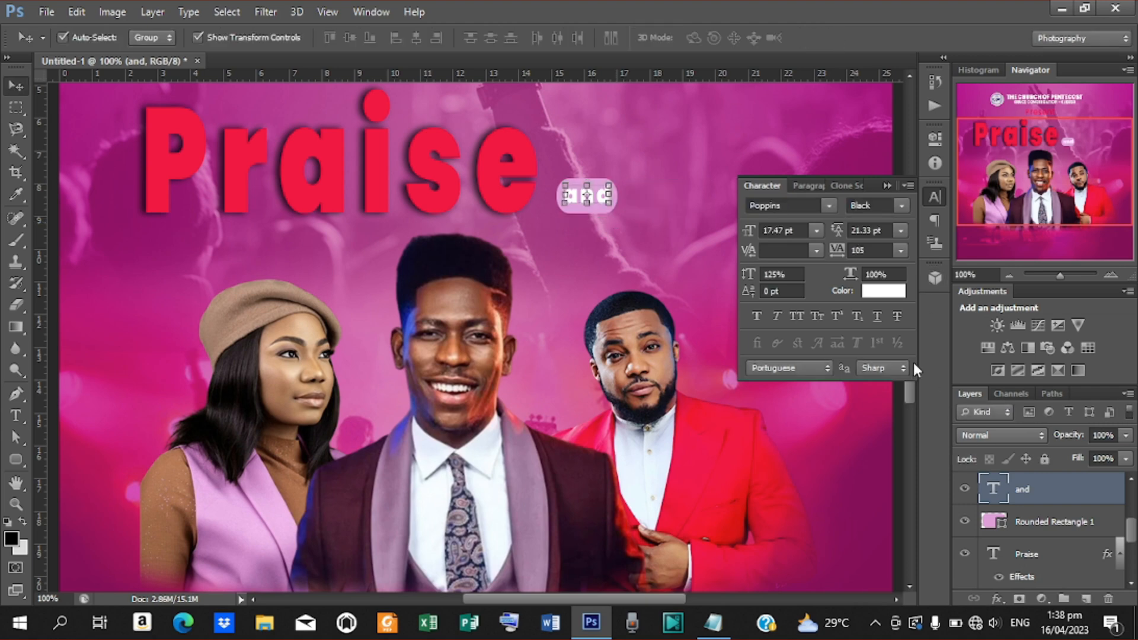
Step: Set the "and" text colour to the dark red #84011b, based on a red sampled from the man's suit
left_click(880, 292)
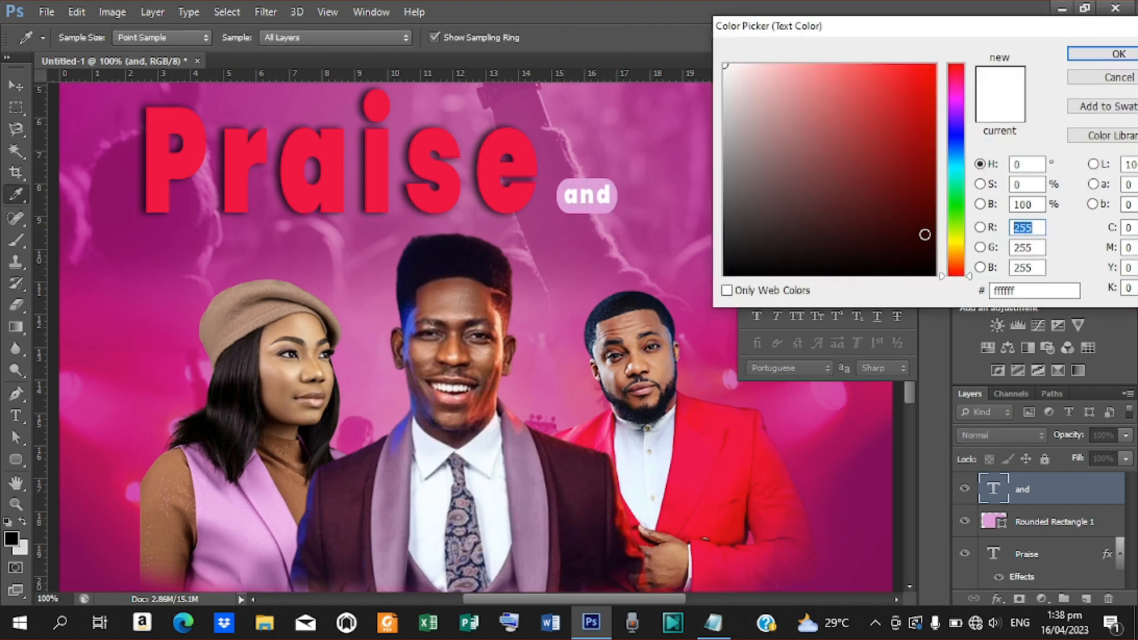
left_click_drag(925, 234, 942, 290)
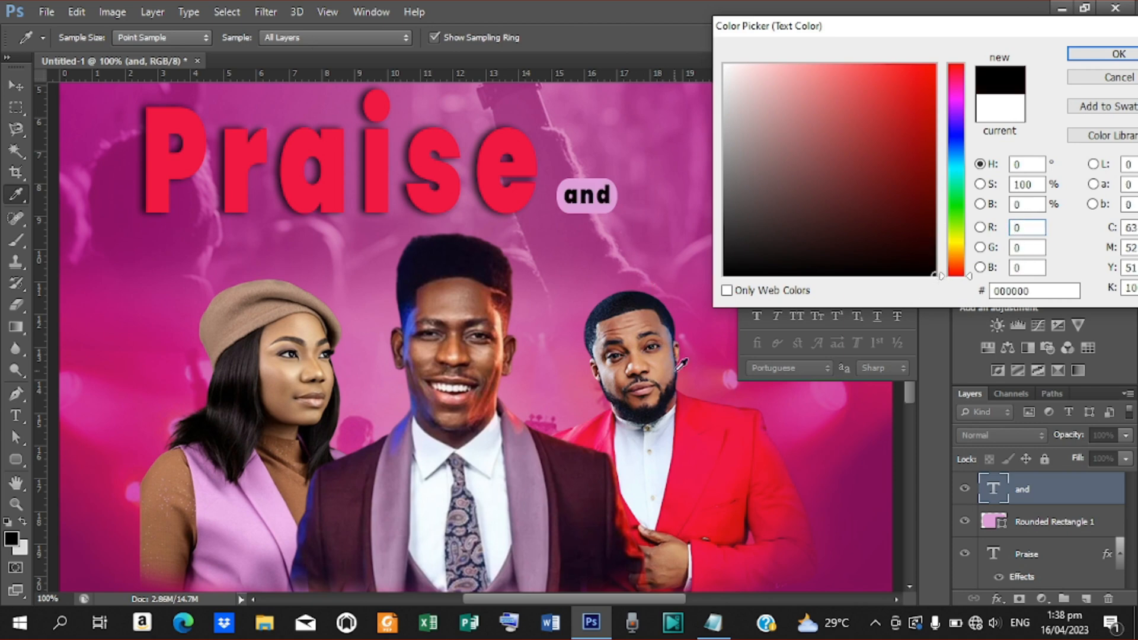
left_click(752, 402)
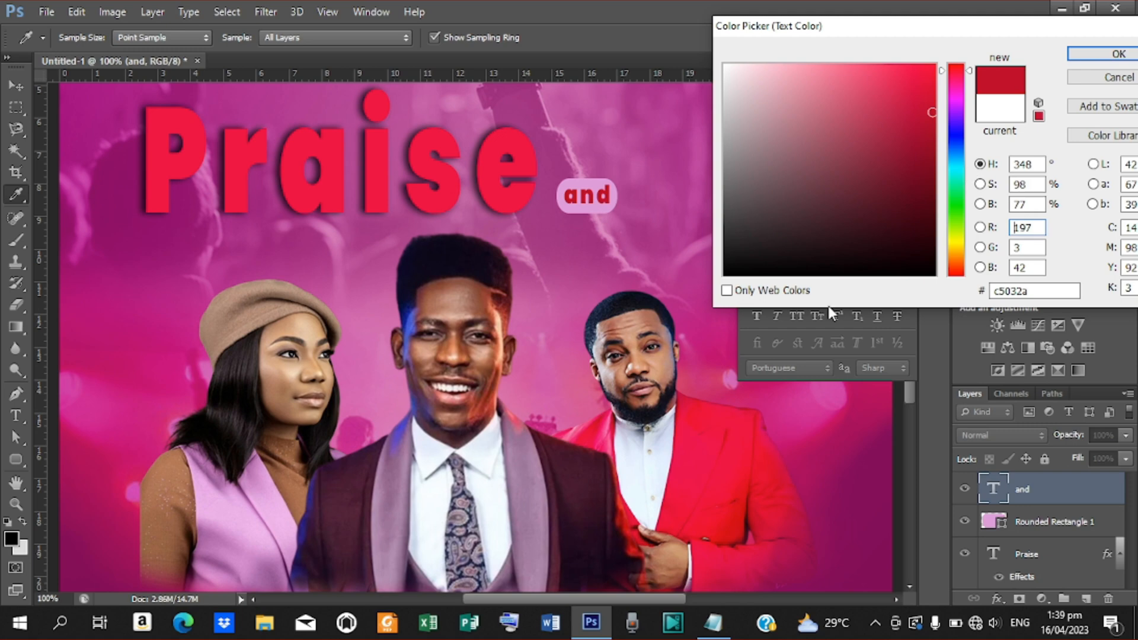
left_click(935, 166)
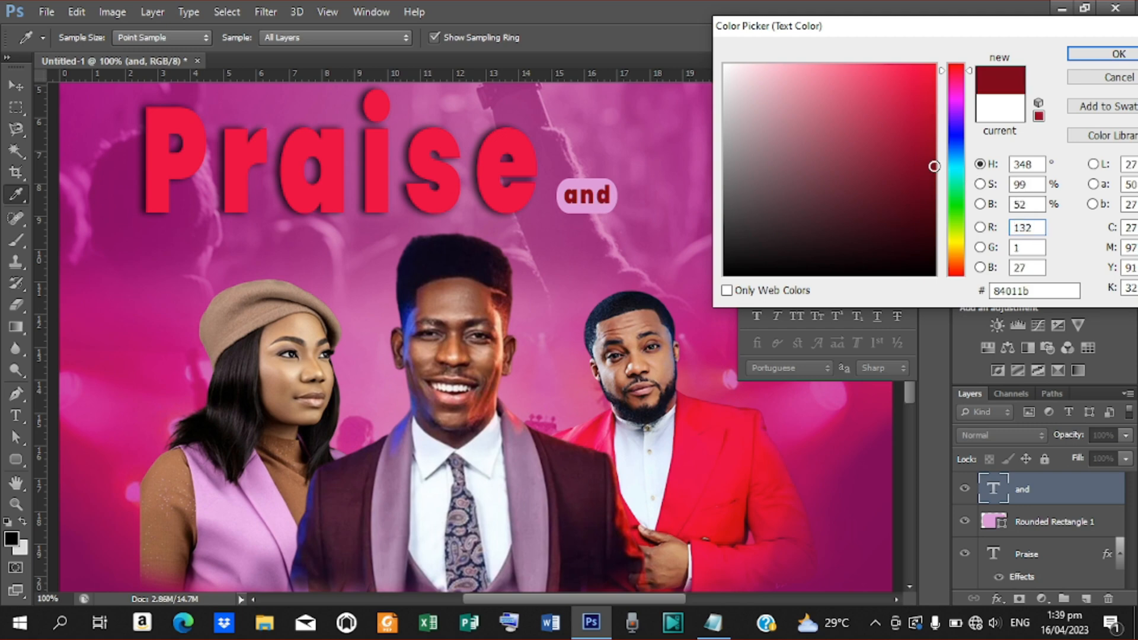
left_click(1094, 54)
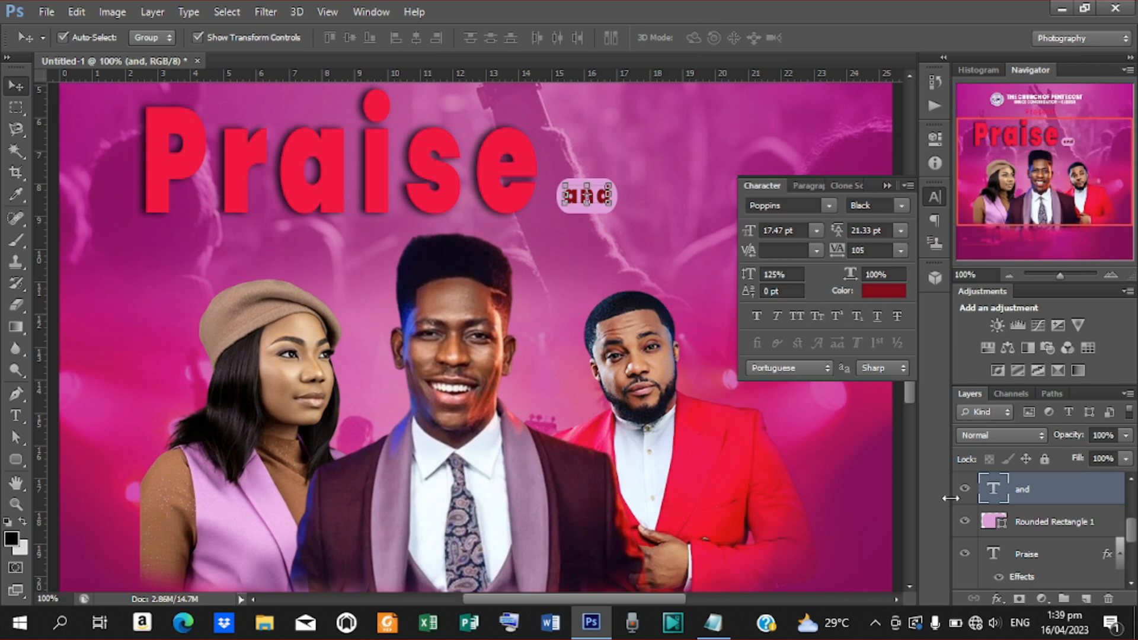
Step: Scale "Praise", the pink label and "and" together to about 73% and place them under "Present:" at X 500, Y 242.5 px
left_click(1034, 556, "shift")
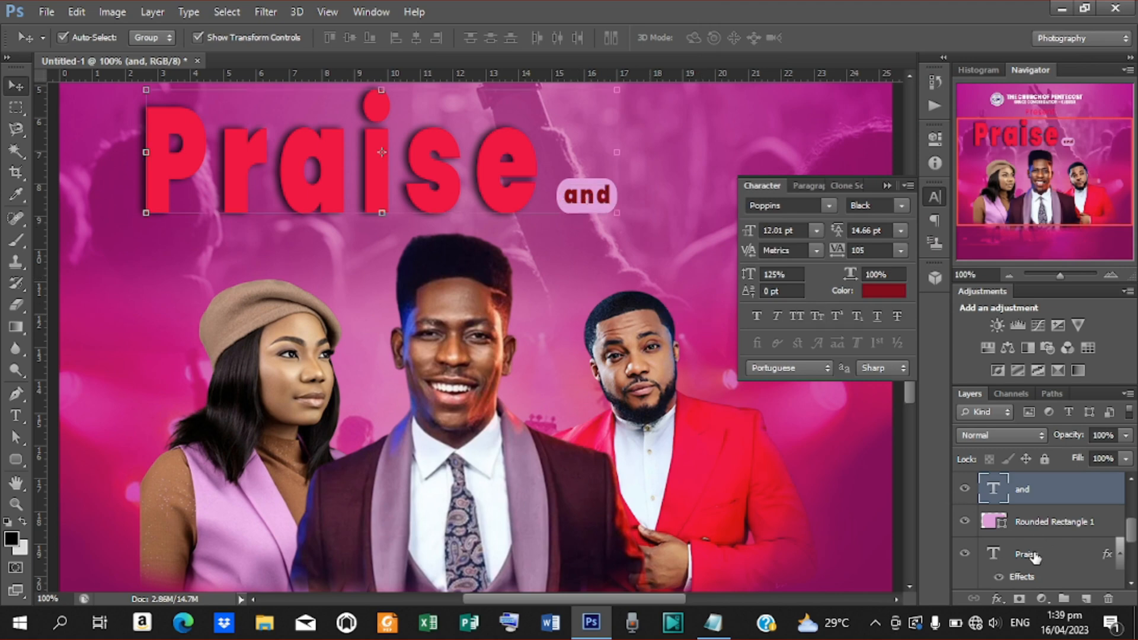
key("ctrl+minus")
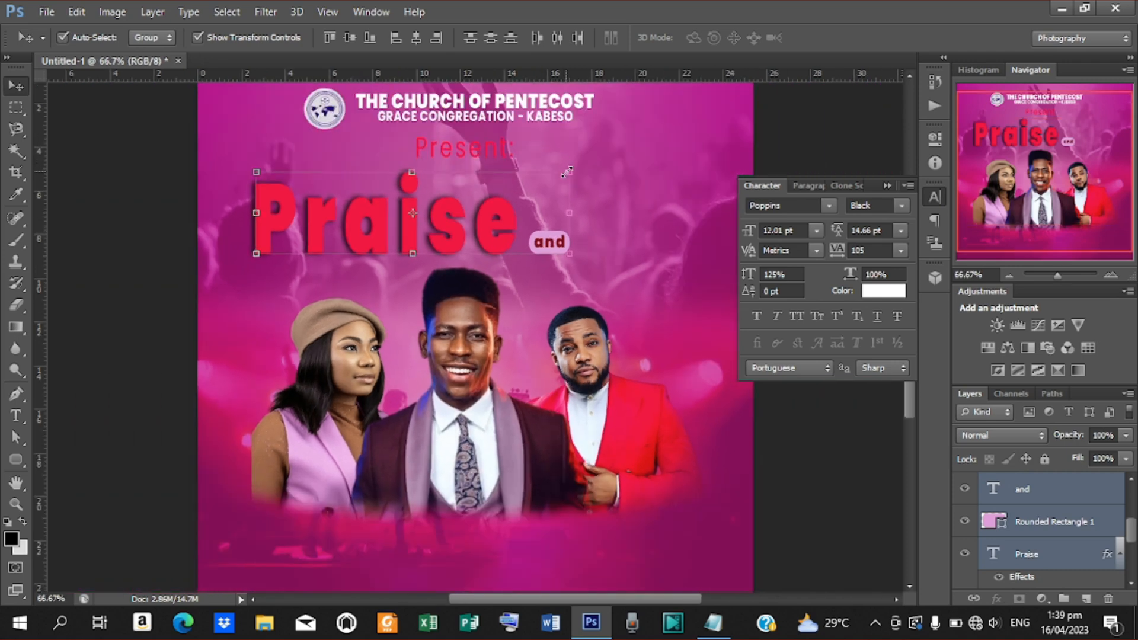
left_click_drag(566, 171, 527, 194)
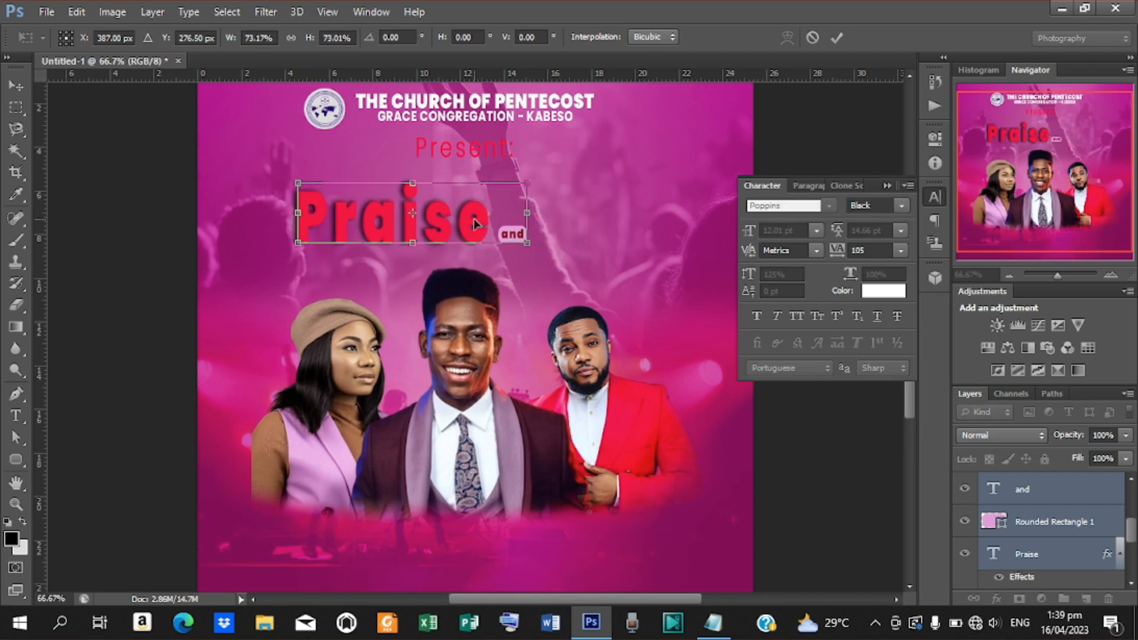
left_click_drag(479, 225, 536, 204)
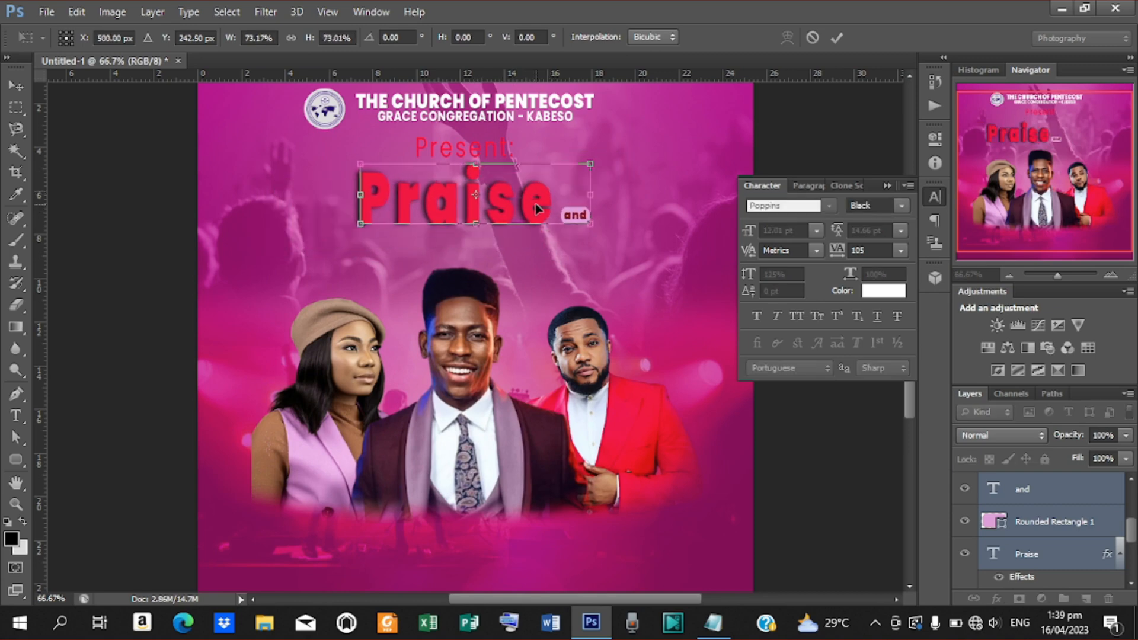
left_click(836, 38)
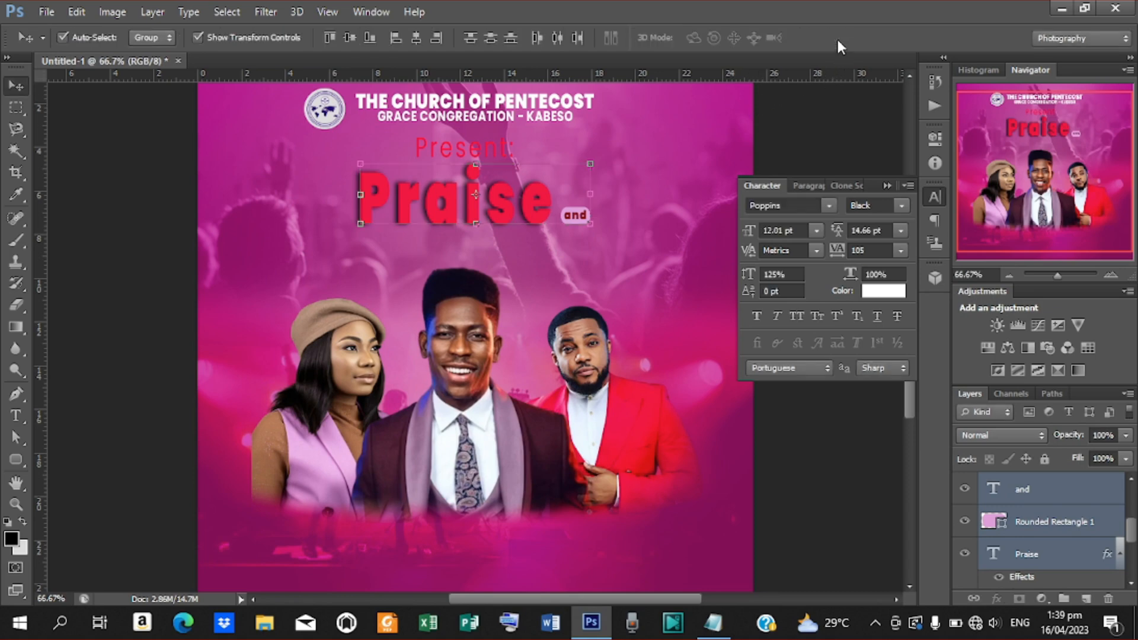
Step: Group the "Praise", rounded rectangle and "and" layers and name the group PRAISE
key("ctrl+g")
double_click(1031, 483)
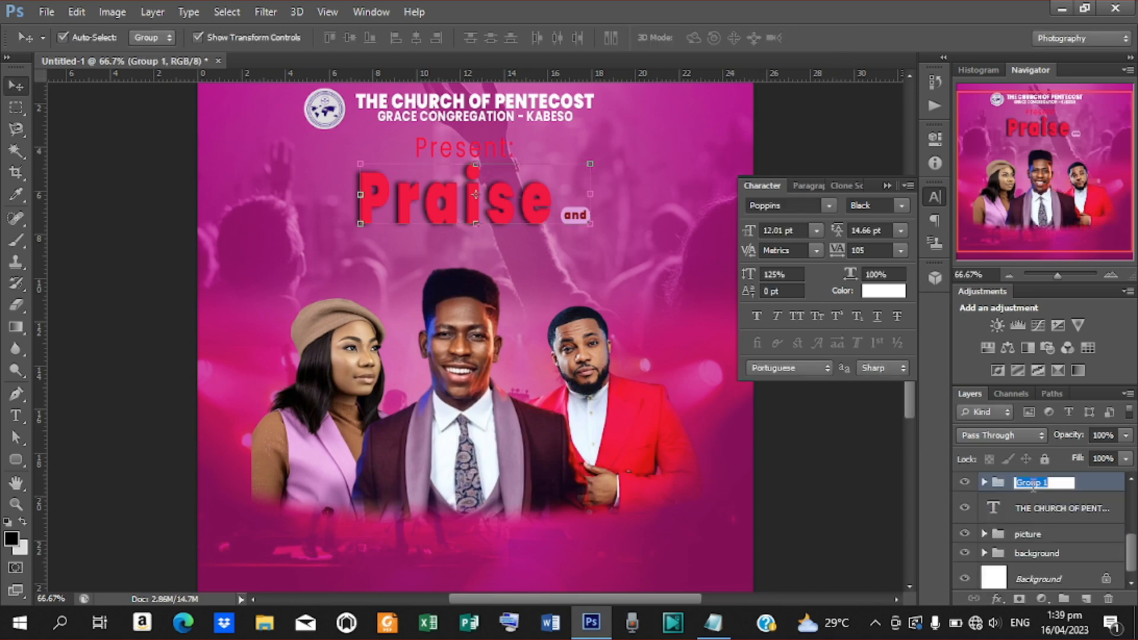
type("PRAISE")
left_click(828, 476)
left_click(815, 463)
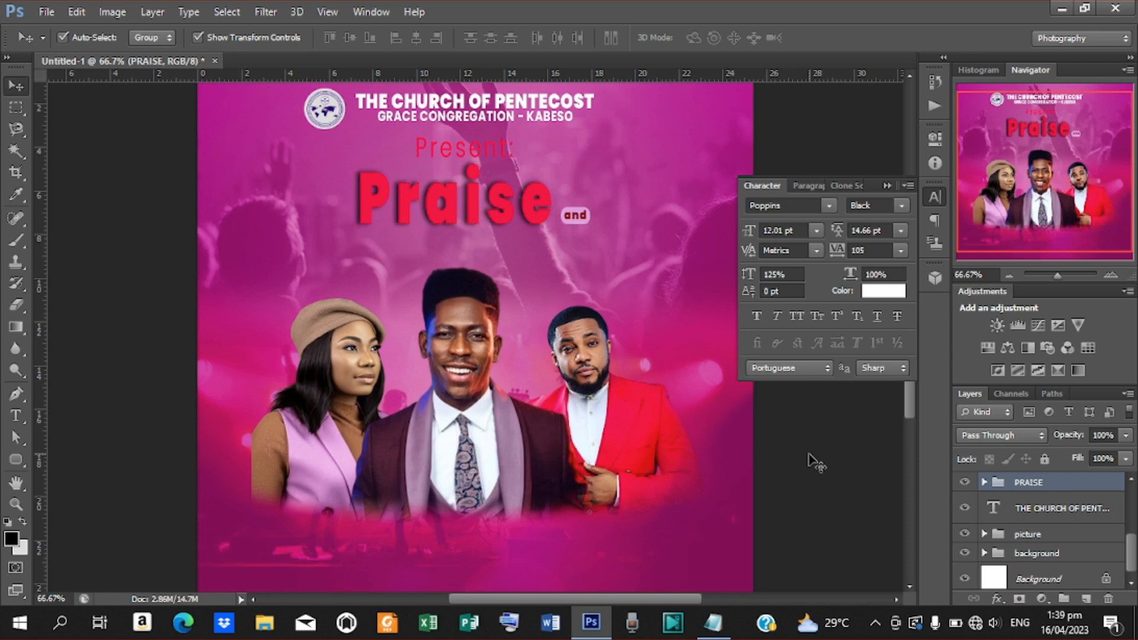
Step: Change the title text from "Praise" to "Praises" with a lowercase final "s"
key("t")
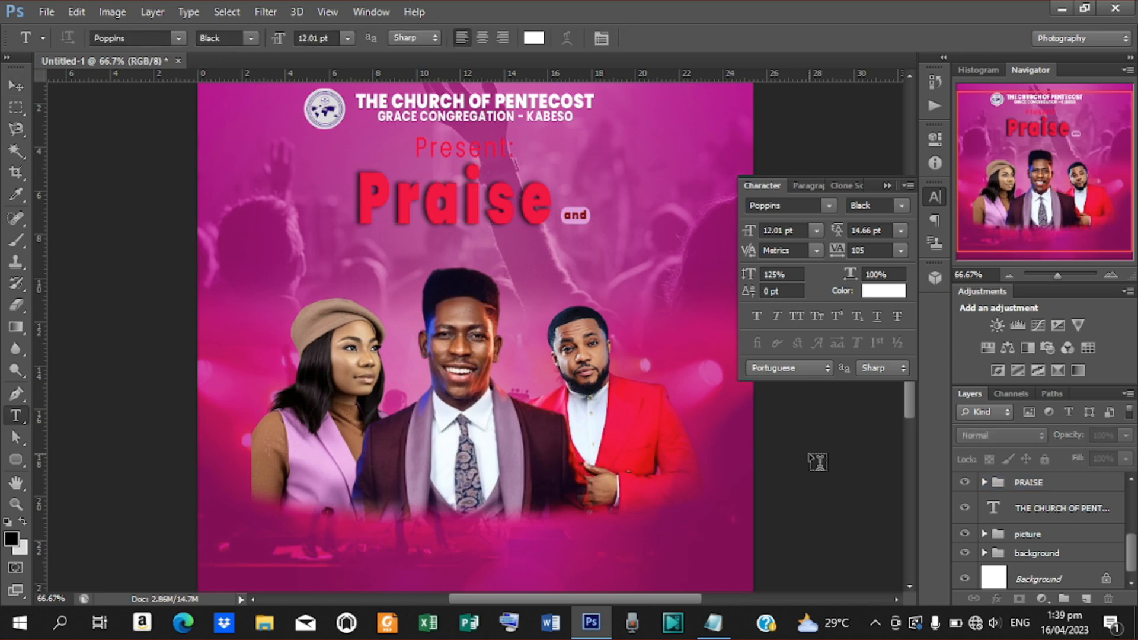
left_click(551, 204)
type("S")
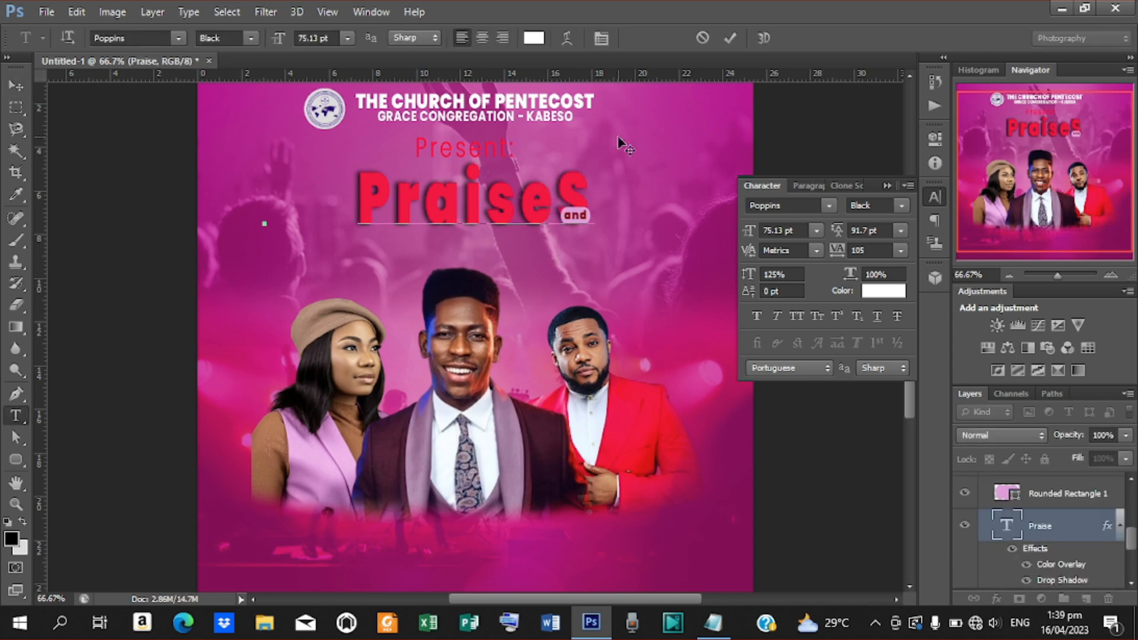
left_click(730, 39)
key("Delete")
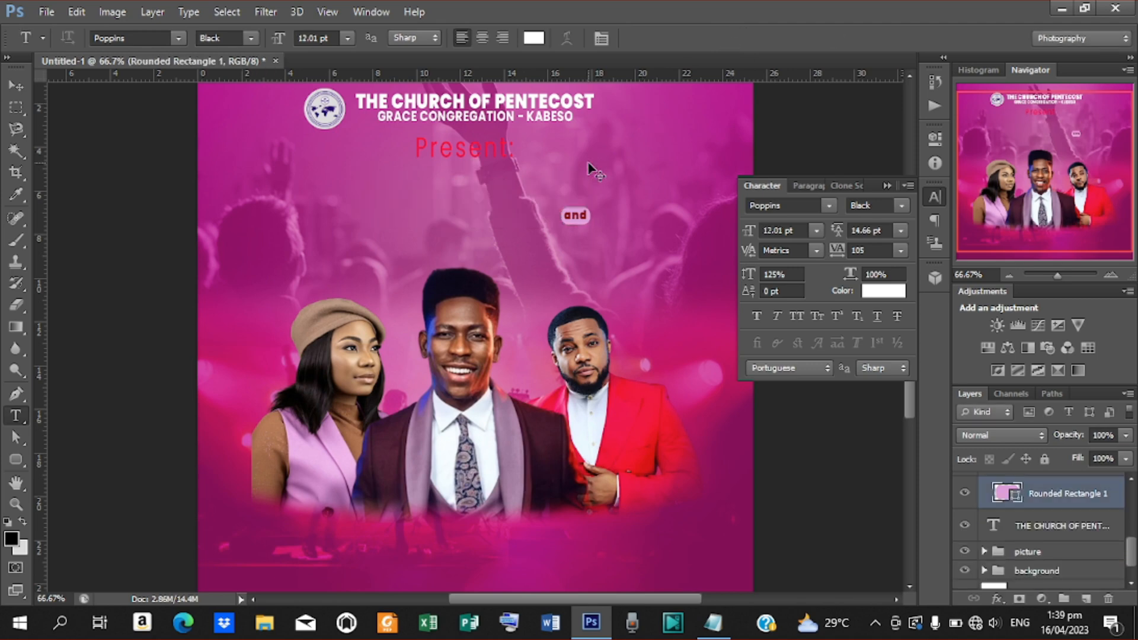
key("ctrl+z")
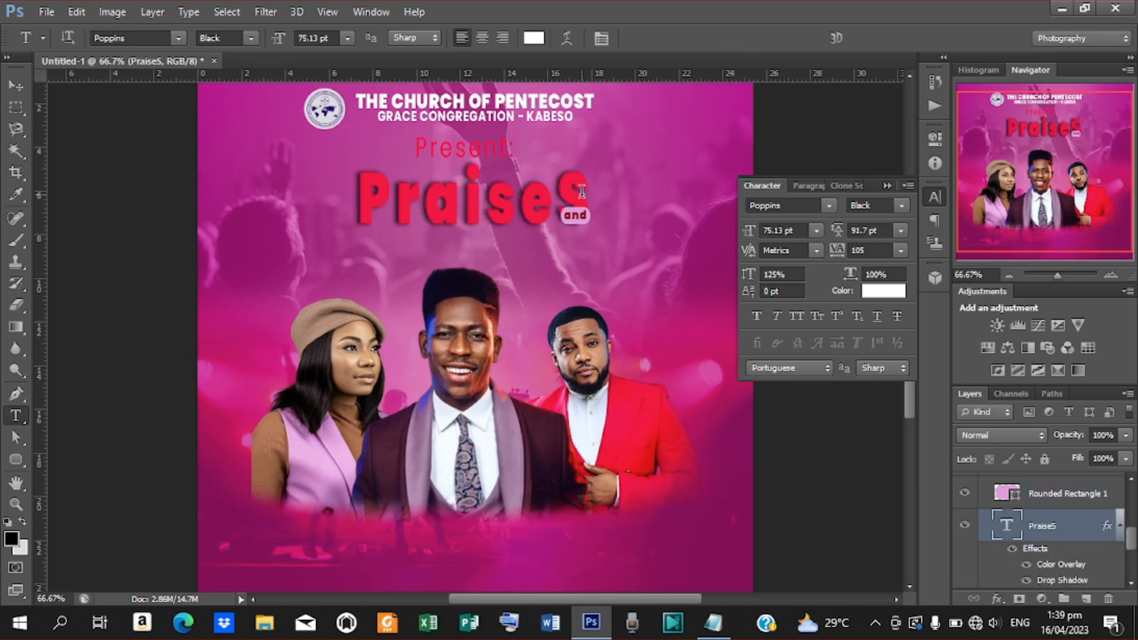
left_click(582, 191)
key("BackSpace")
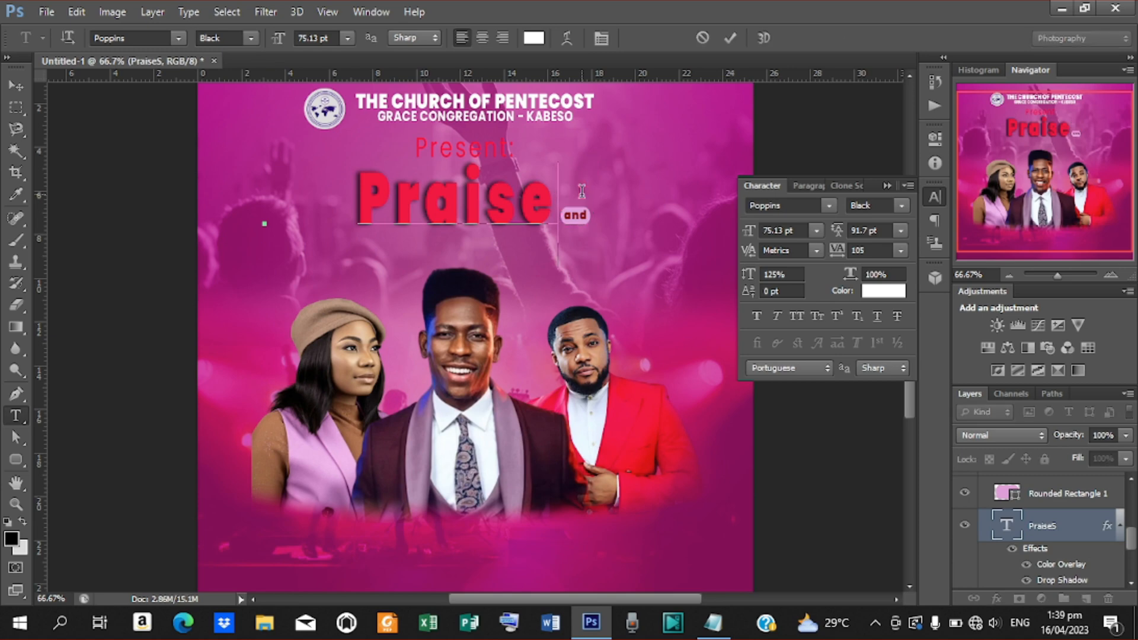
type("s")
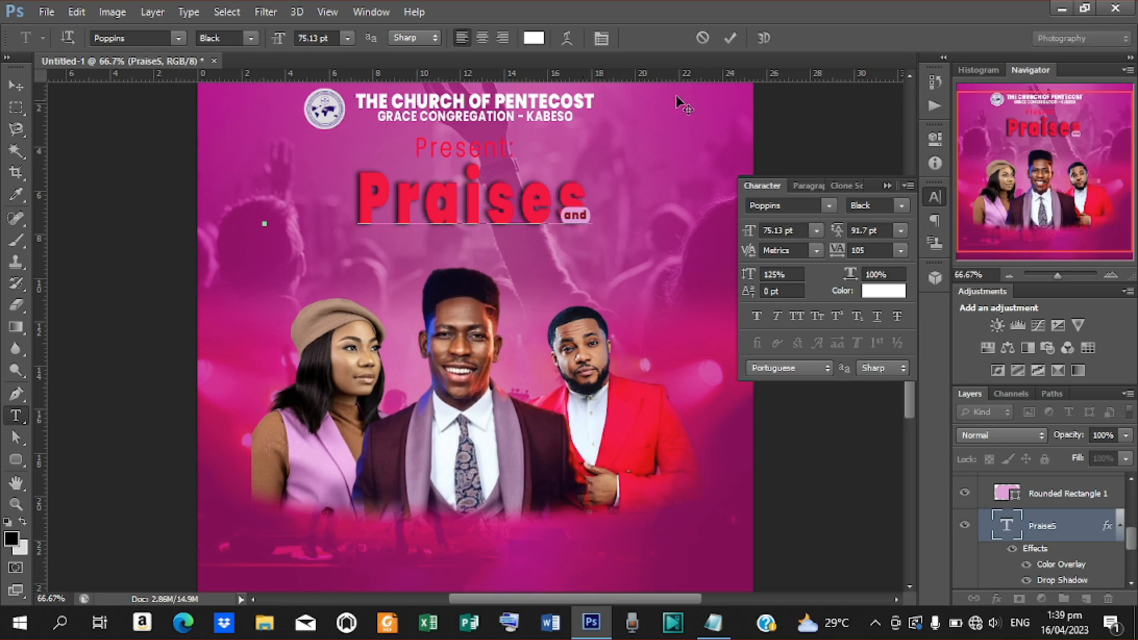
left_click(731, 38)
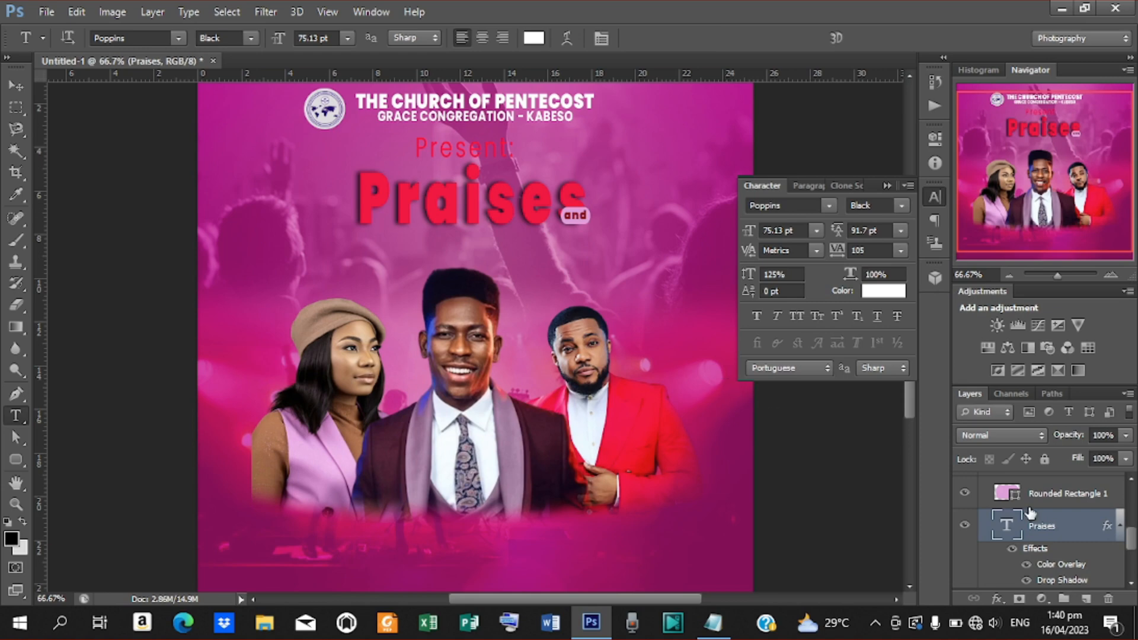
Step: Nudge the "Praises" text left and slightly down until it sits just clear of the pink "and" label
left_click(9, 83)
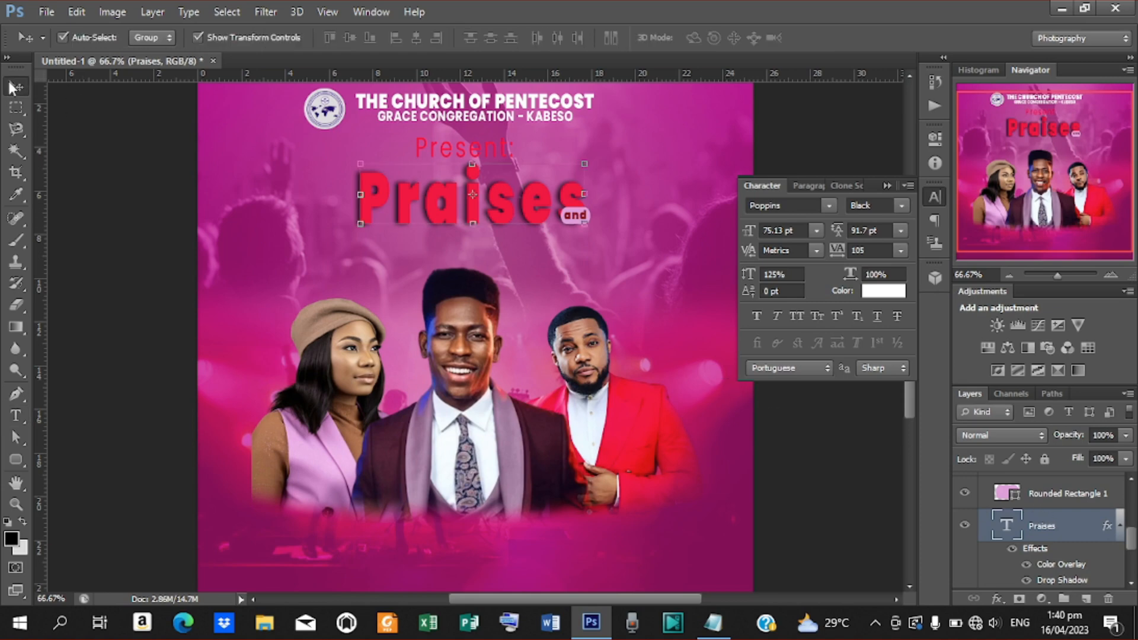
key("Left")
key("Left")
key("Left")
key("Left")
key("Left")
key("Left")
key("Left")
key("Left")
key("Left")
key("Left")
key("Left")
key("Left")
key("Left")
key("Left")
key("Left")
key("Left")
key("Left")
key("Left")
key("Left")
key("Left")
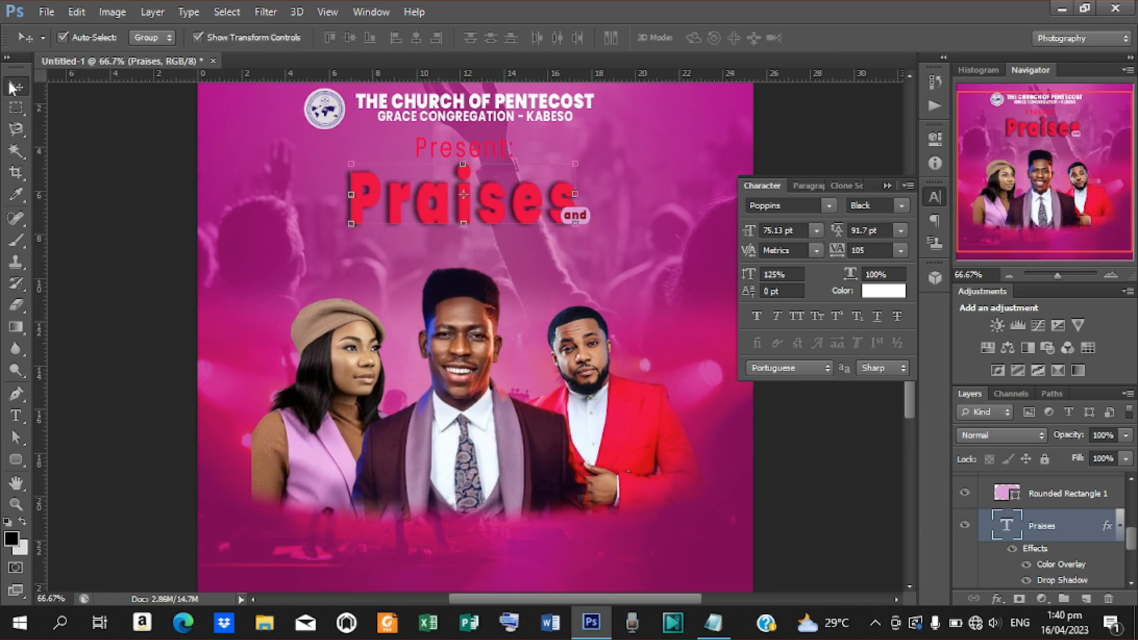
key("Left")
key("Left")
key("Left")
key("Left")
key("Left")
key("Left")
key("Left")
key("Left")
key("Left")
key("Left")
key("Left")
key("Left")
key("Left")
key("Left")
key("Left")
key("Left")
key("Left")
key("Left")
key("Left")
key("Left")
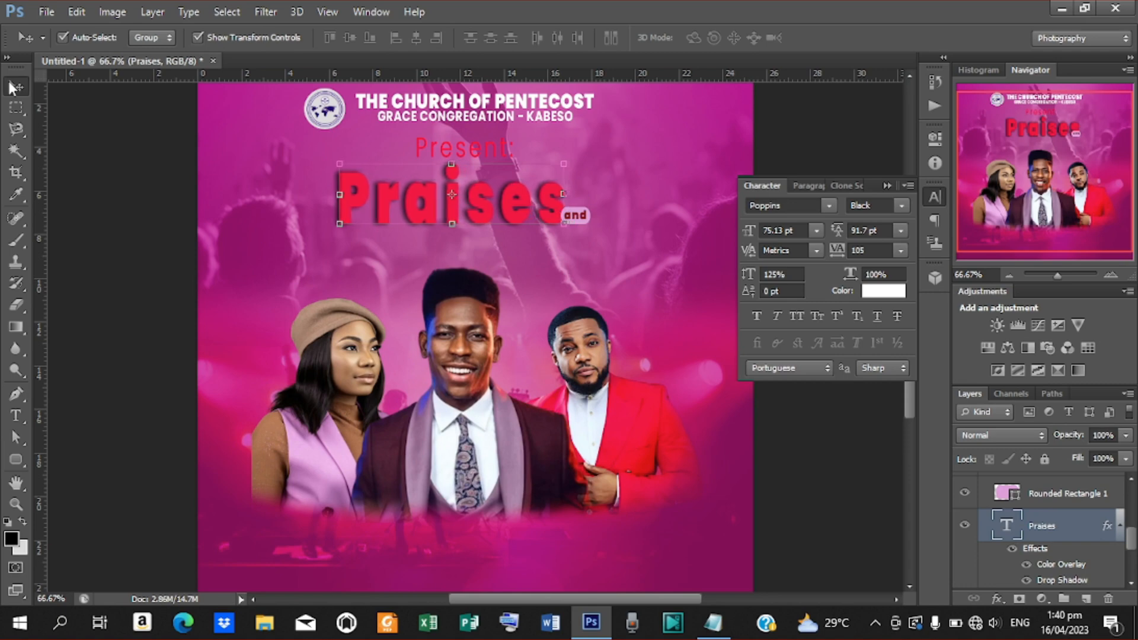
key("Left")
key("Left")
key("Left")
key("Left")
key("Left")
key("Left")
key("Left")
key("Left")
key("Left")
key("Down")
key("Down")
key("Down")
key("Down")
key("Down")
key("Down")
key("Down")
key("Down")
key("Down")
key("Down")
key("Down")
key("Down")
key("Down")
key("Down")
key("Down")
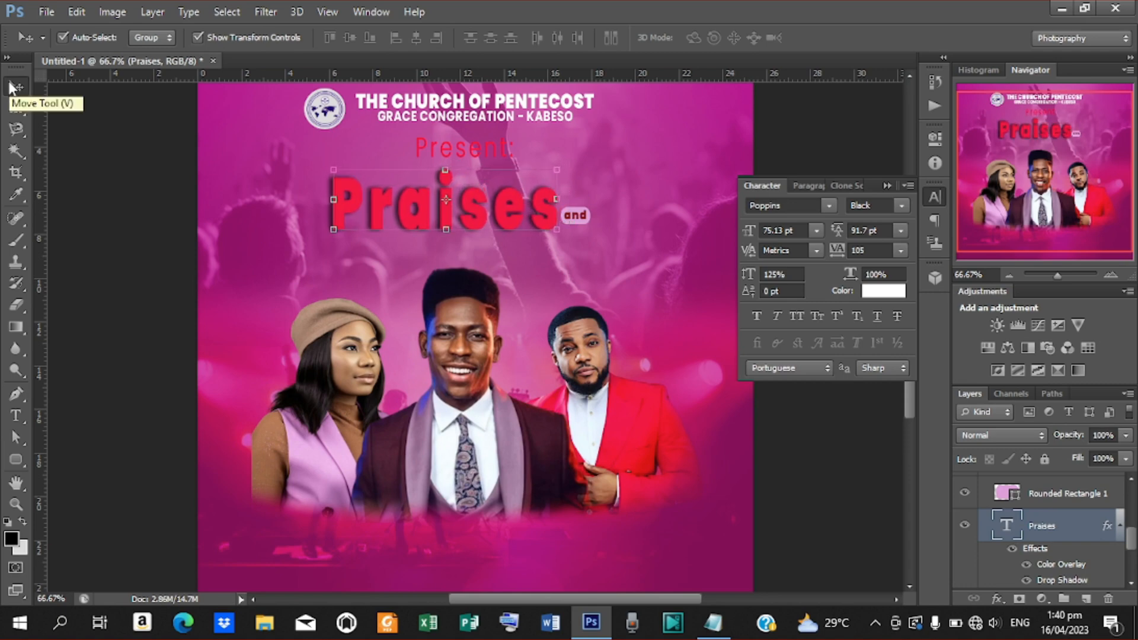
key("Down")
key("Down")
key("Down")
key("Down")
key("Down")
key("Down")
key("Down")
key("Down")
key("Down")
key("Down")
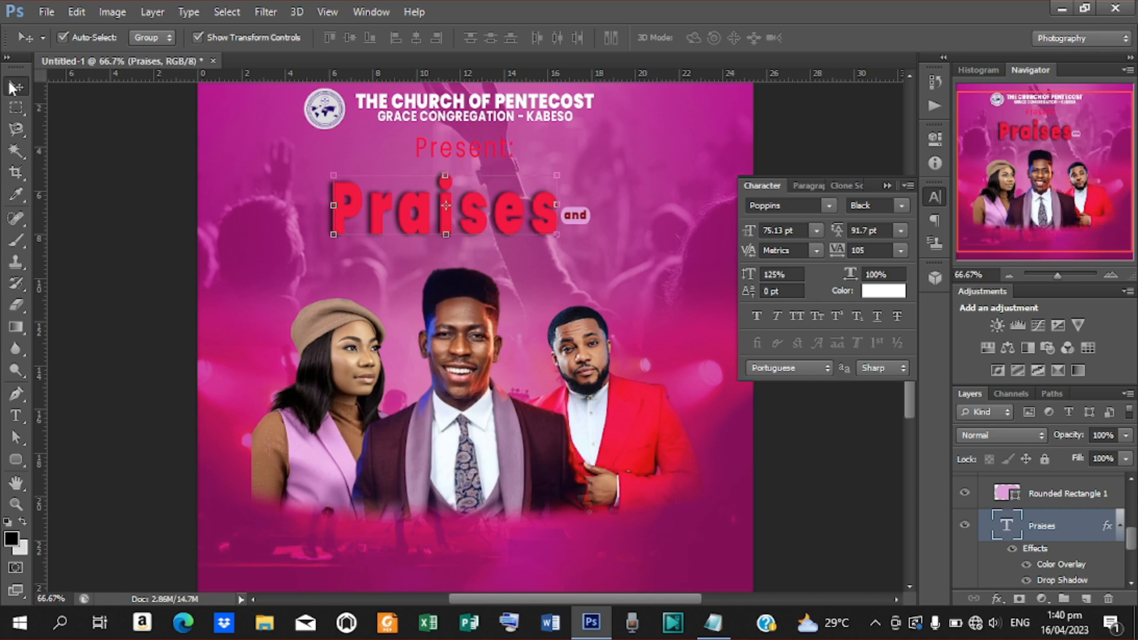
key("Right")
key("Right")
key("Right")
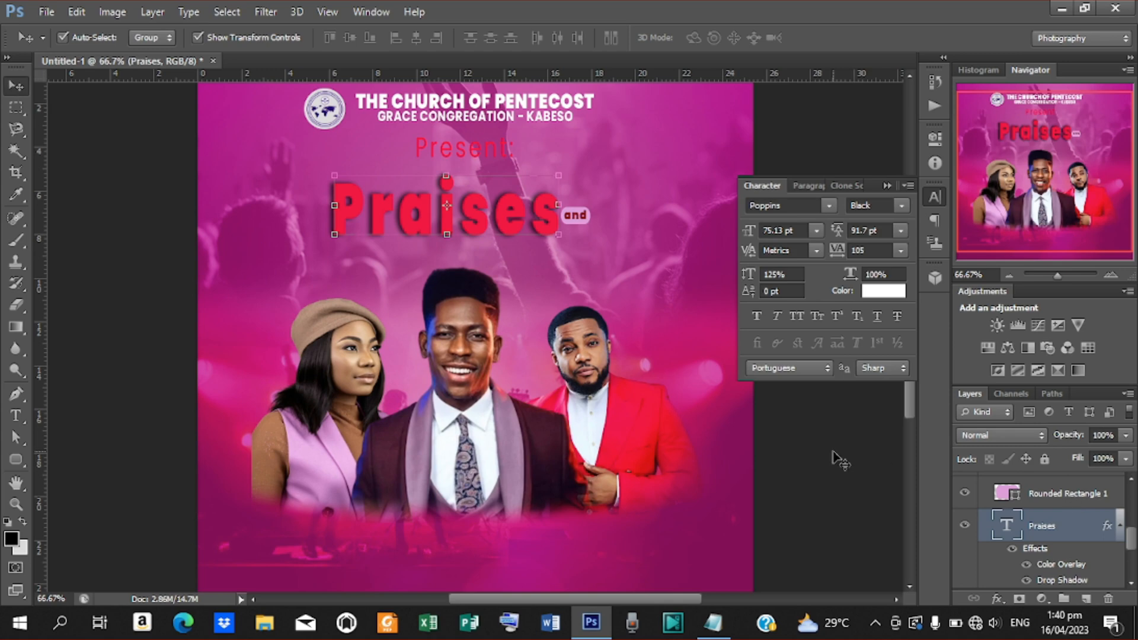
scroll(1132, 540, "up", 3)
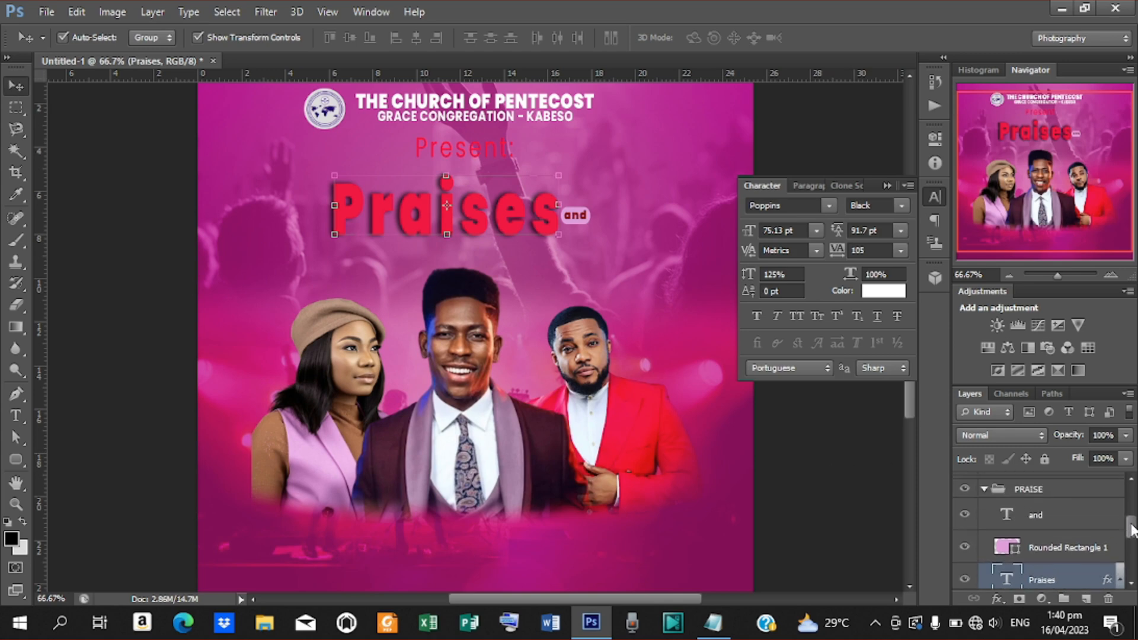
Step: Nudge the PRAISE group slightly up and move the picture group down to open space beneath the title
left_click(985, 517)
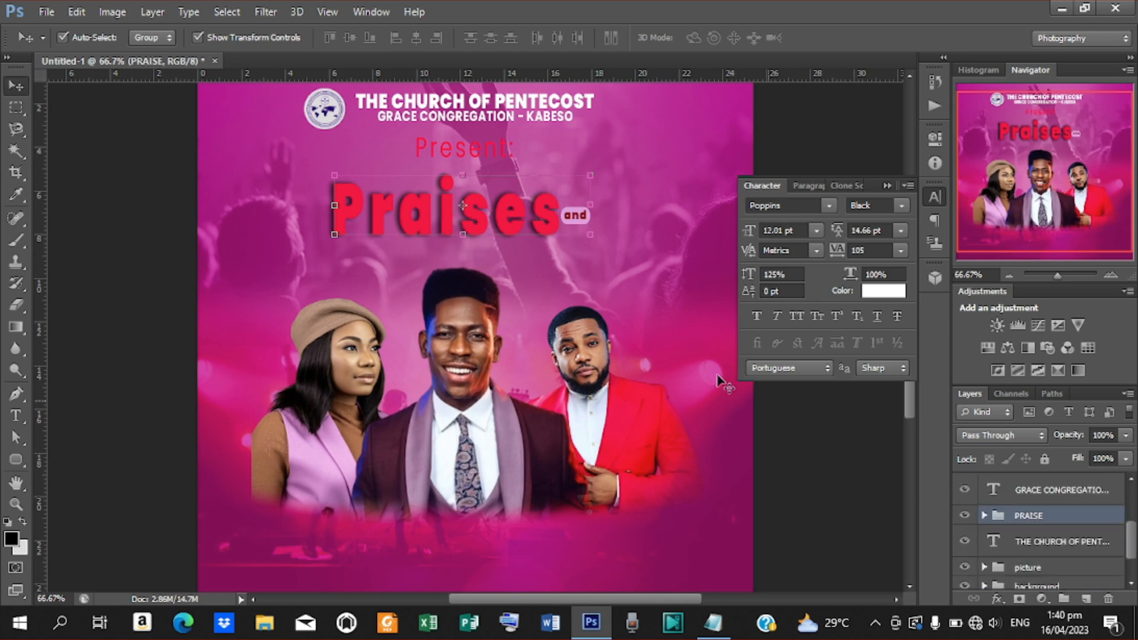
key("Up")
key("Up")
key("Up")
key("Up")
key("Up")
key("Up")
key("Up")
key("Up")
key("Up")
key("Up")
key("Up")
key("Up")
key("Up")
key("Up")
key("Up")
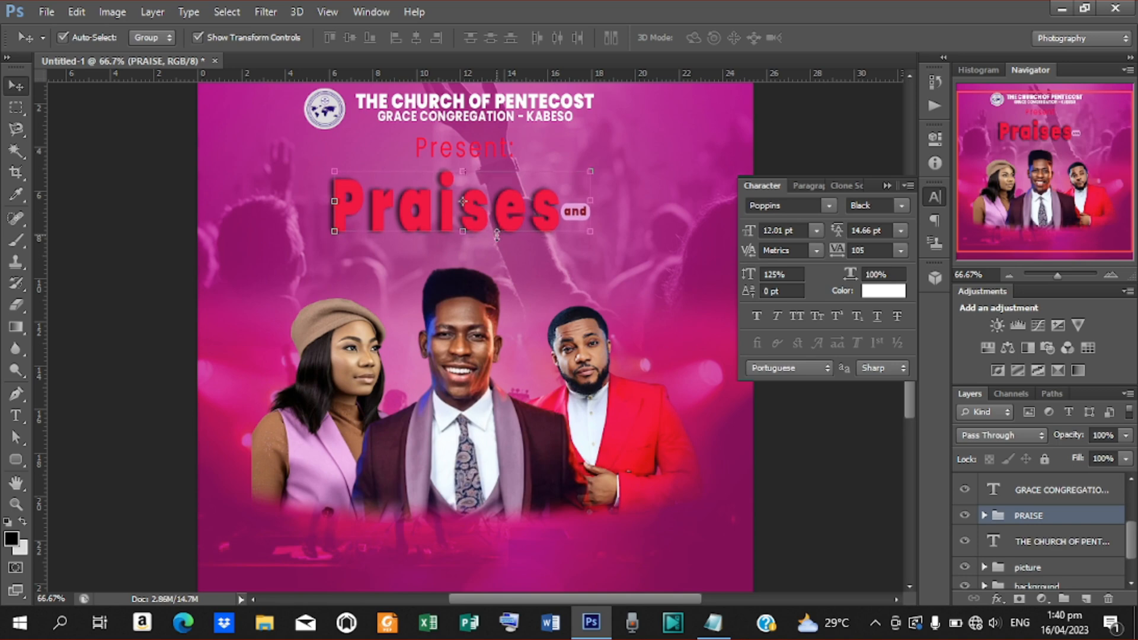
left_click(473, 382)
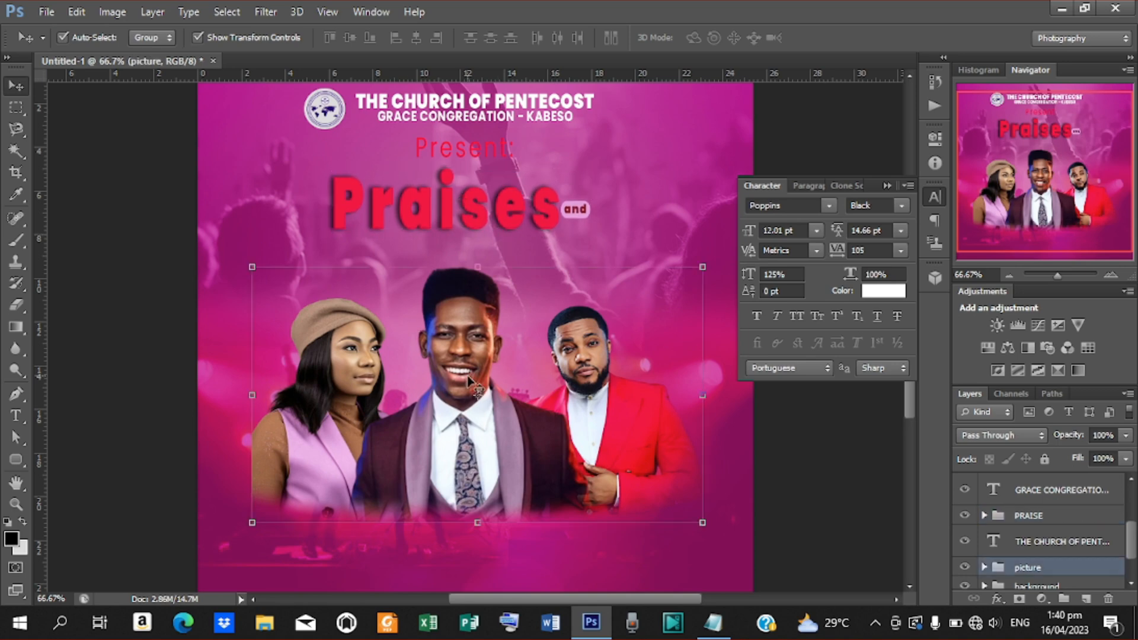
left_click_drag(468, 380, 472, 433)
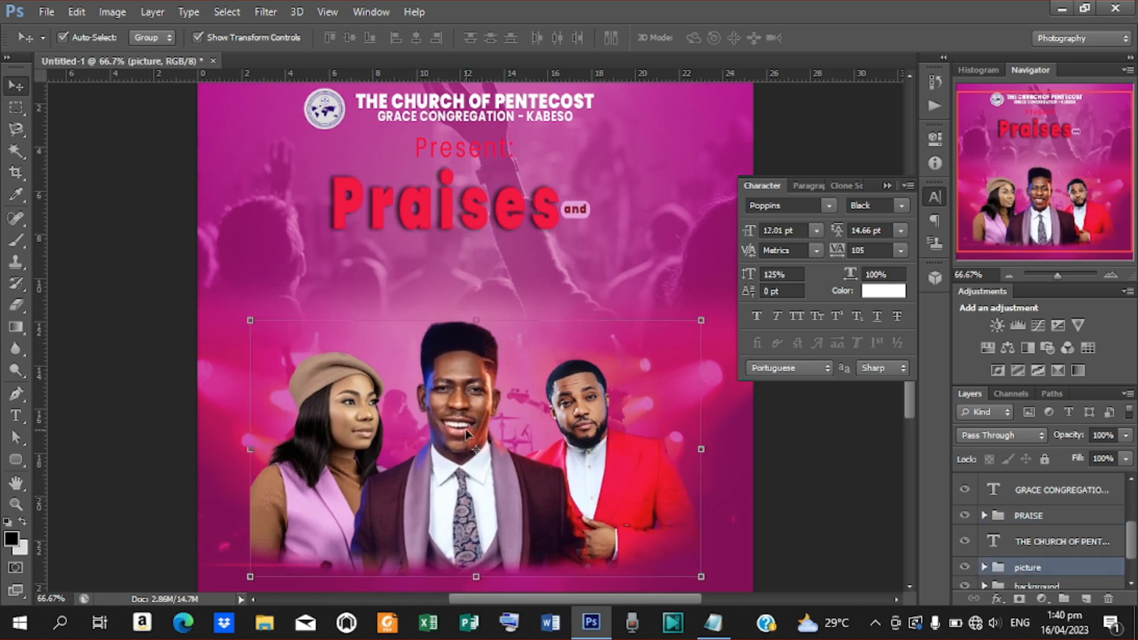
Step: Copy the word "Worship" from the Notepad notes and add it as a new white text layer beside "Present:"
key("t")
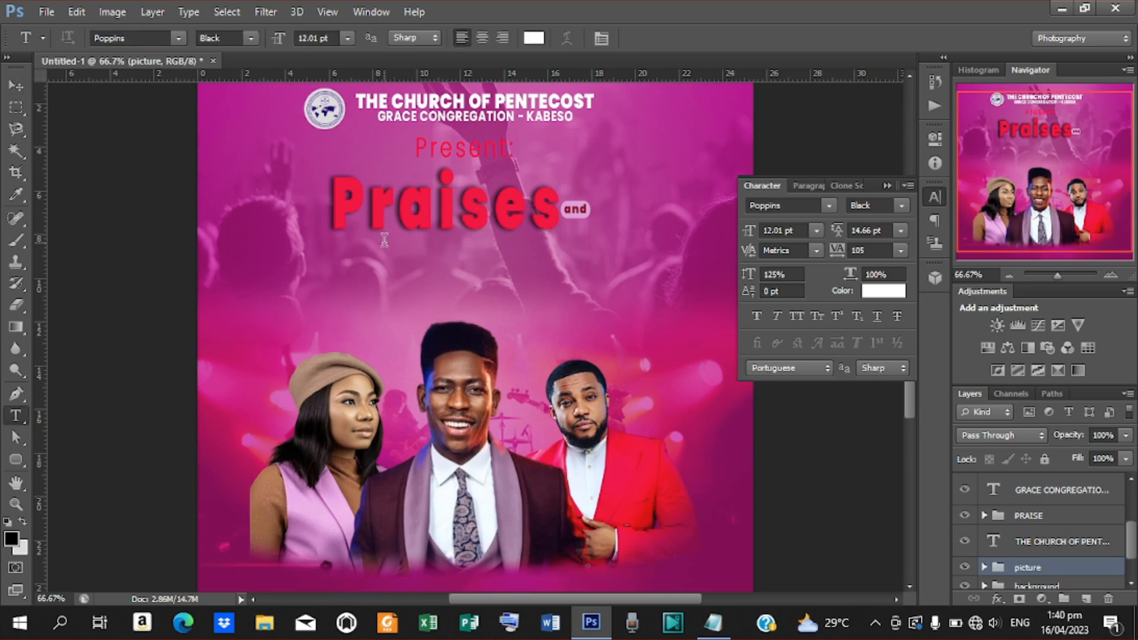
left_click(346, 263)
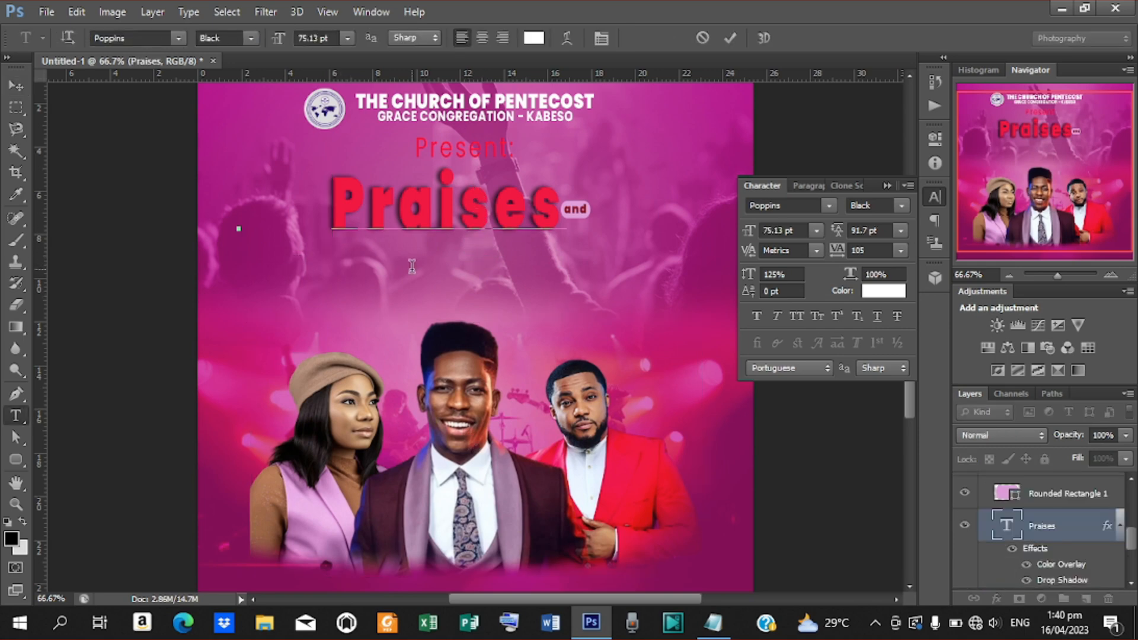
left_click(729, 37)
left_click(572, 149)
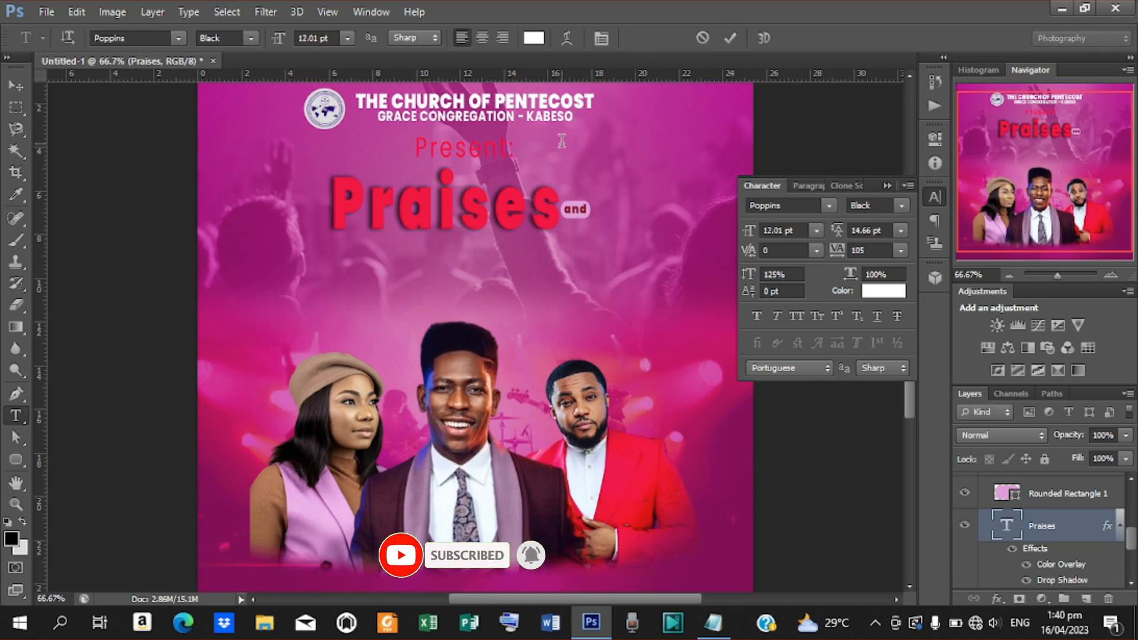
left_click(714, 621)
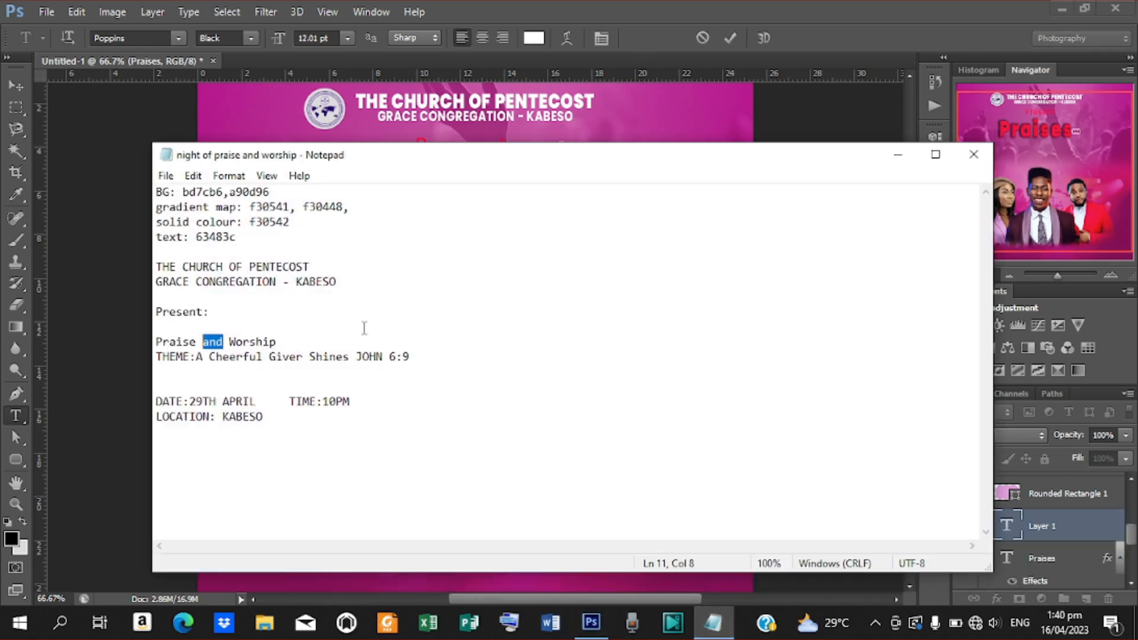
left_click_drag(234, 346, 282, 341)
key("ctrl+c")
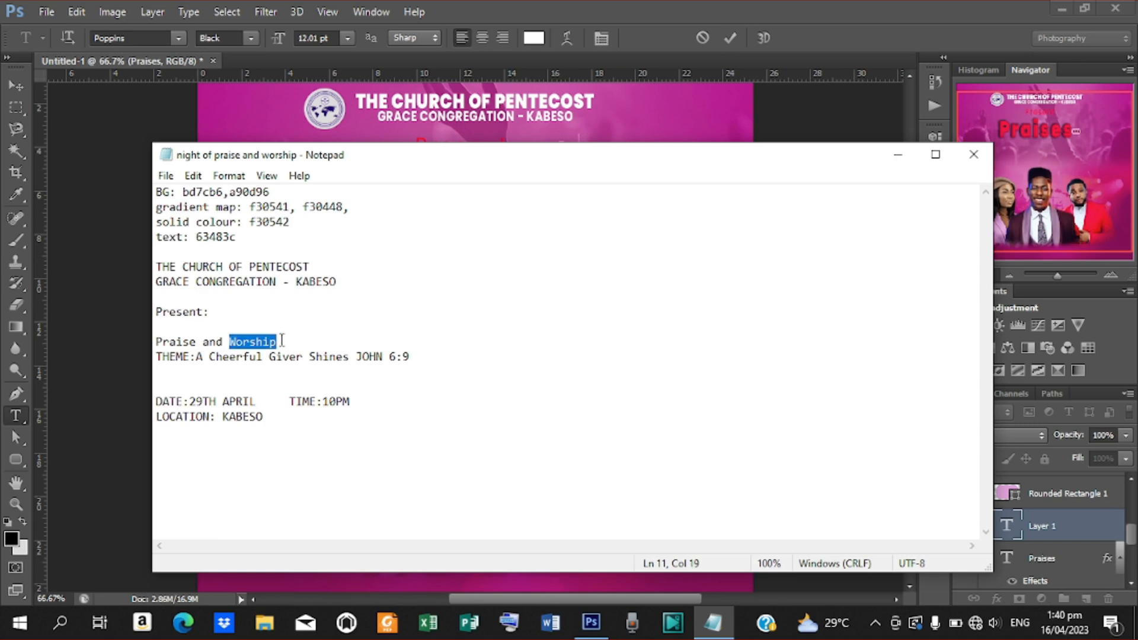
left_click(898, 155)
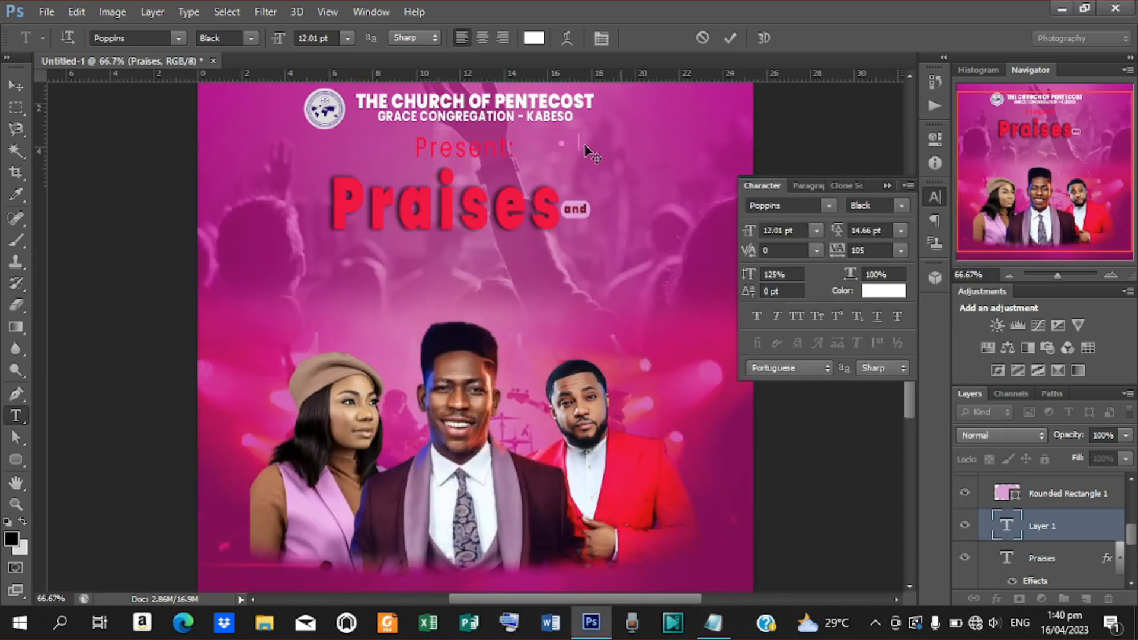
key("ctrl+v")
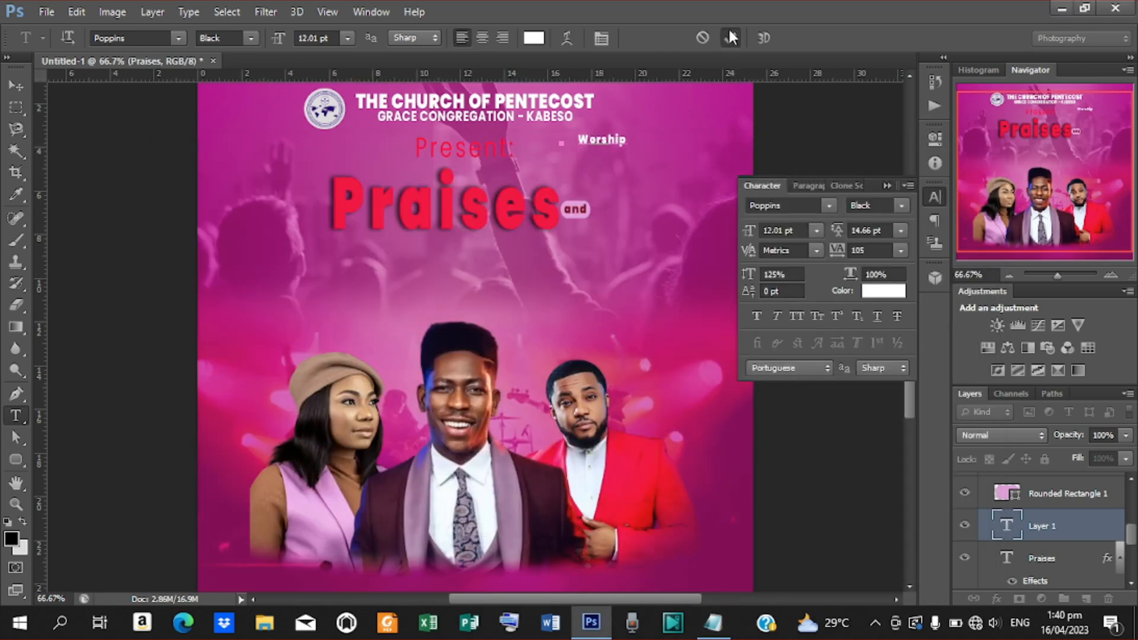
left_click(730, 37)
Step: Undo the accidental group move and place the "Worship" layer outside the PRAISE group, directly above the picture group
left_click(16, 86)
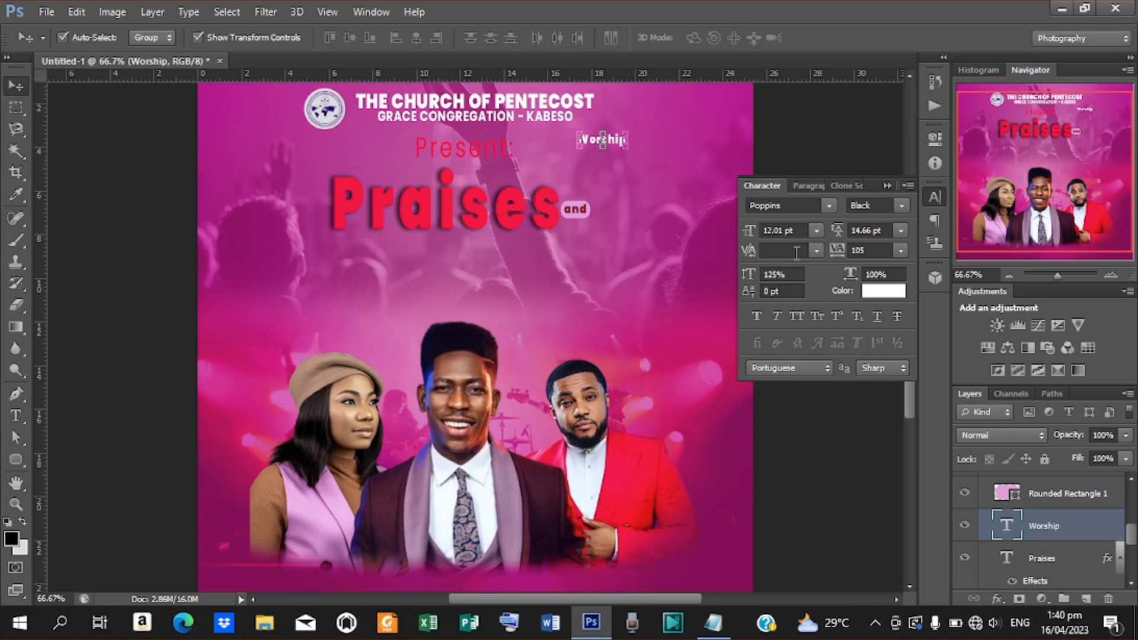
left_click_drag(614, 144, 579, 191)
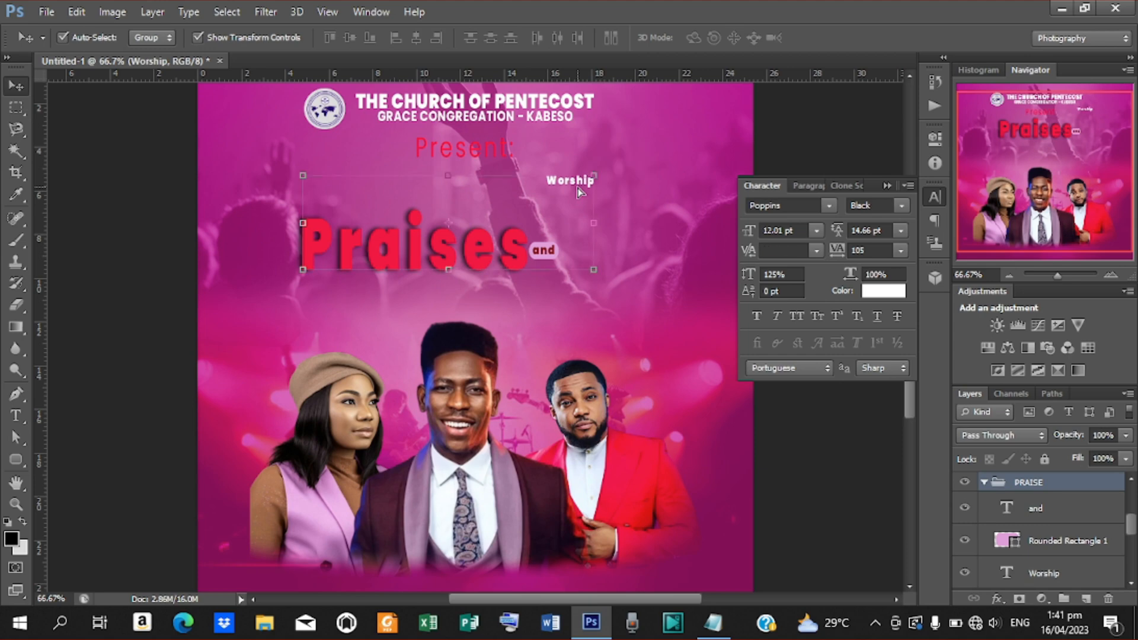
key("ctrl+z")
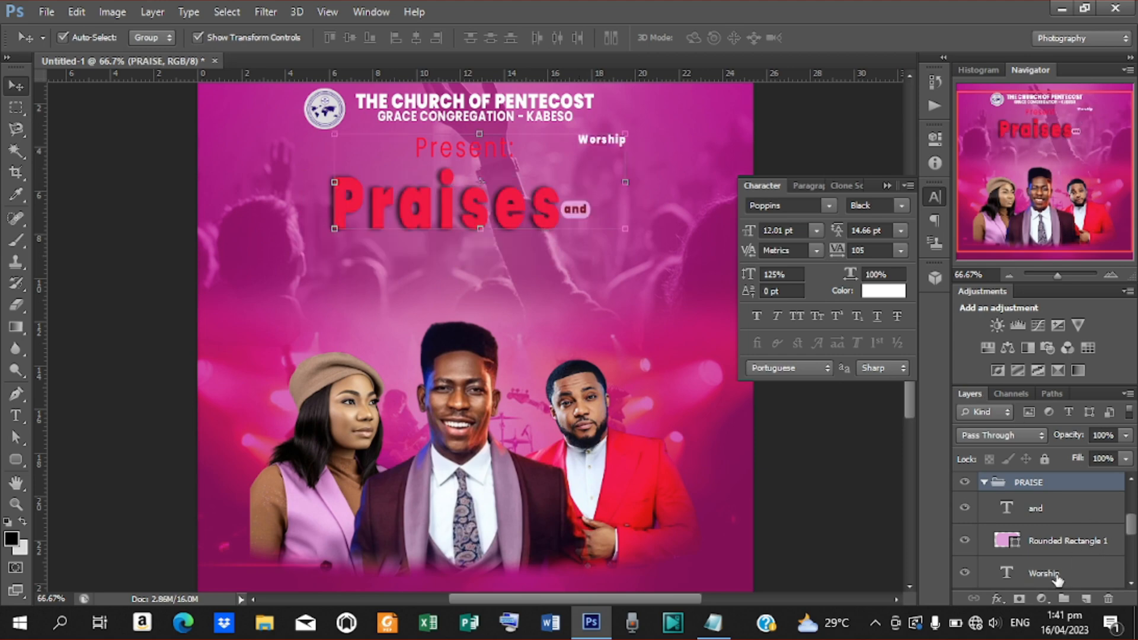
left_click_drag(1058, 579, 1049, 478)
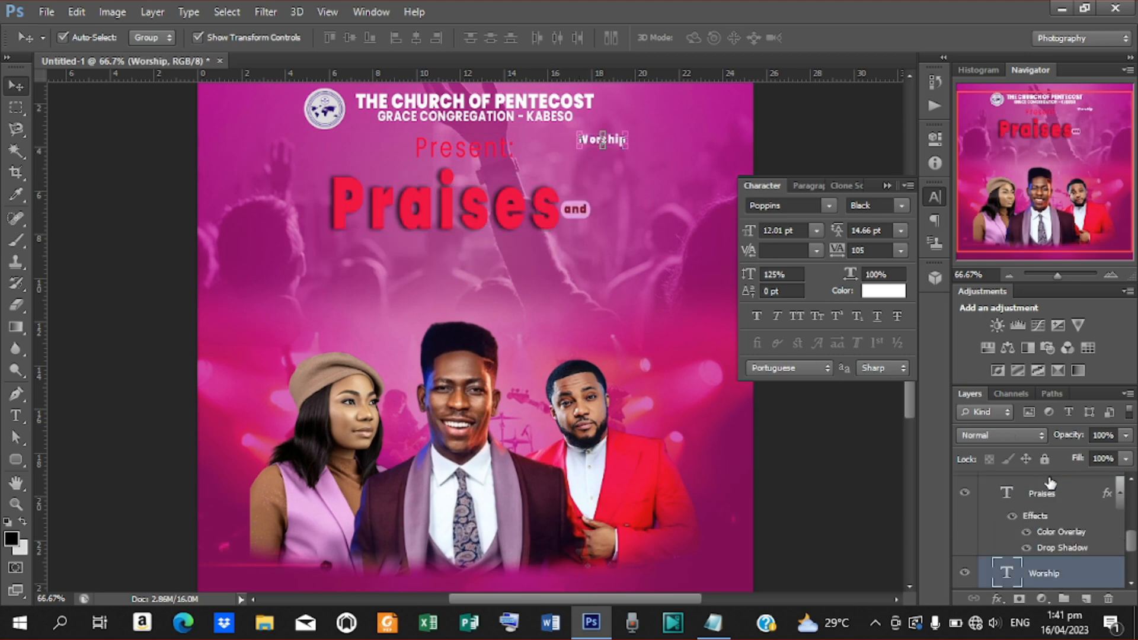
left_click_drag(1048, 573, 1030, 549)
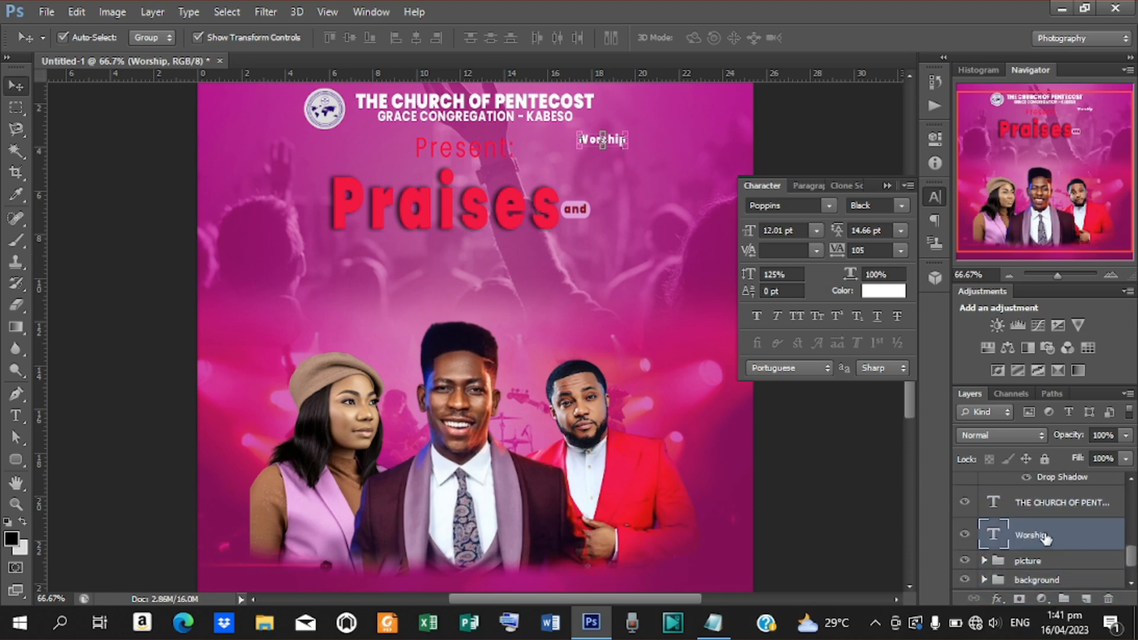
Step: Scale the "Worship" text to about 547% width and 495% height, aligning its edges with the "Praises and" line
left_click_drag(609, 140, 606, 261)
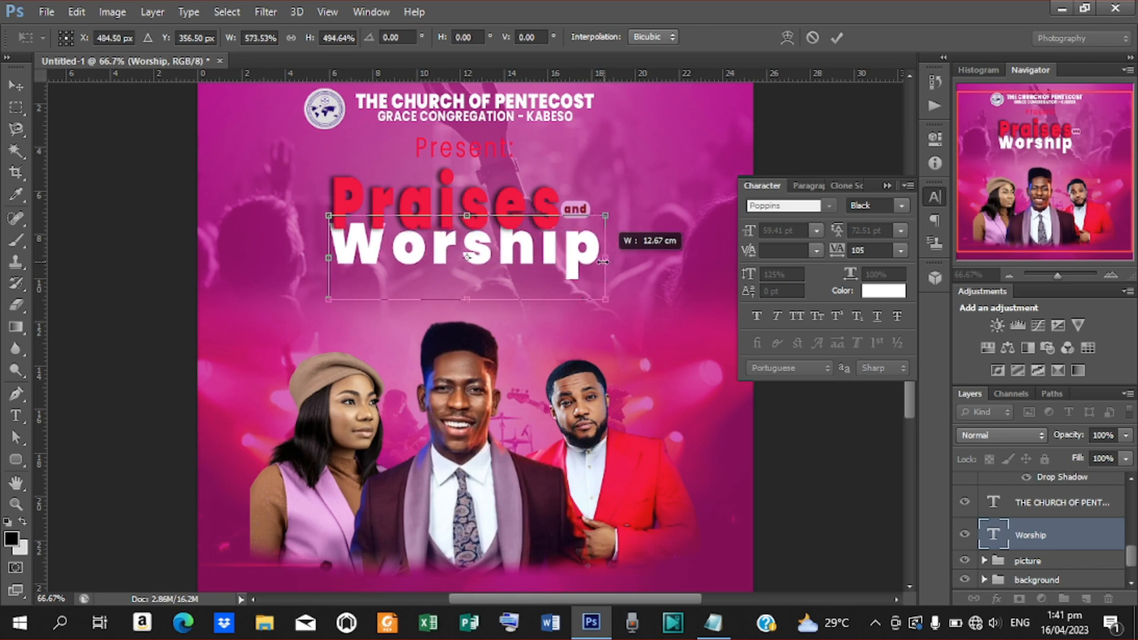
left_click_drag(602, 262, 594, 262)
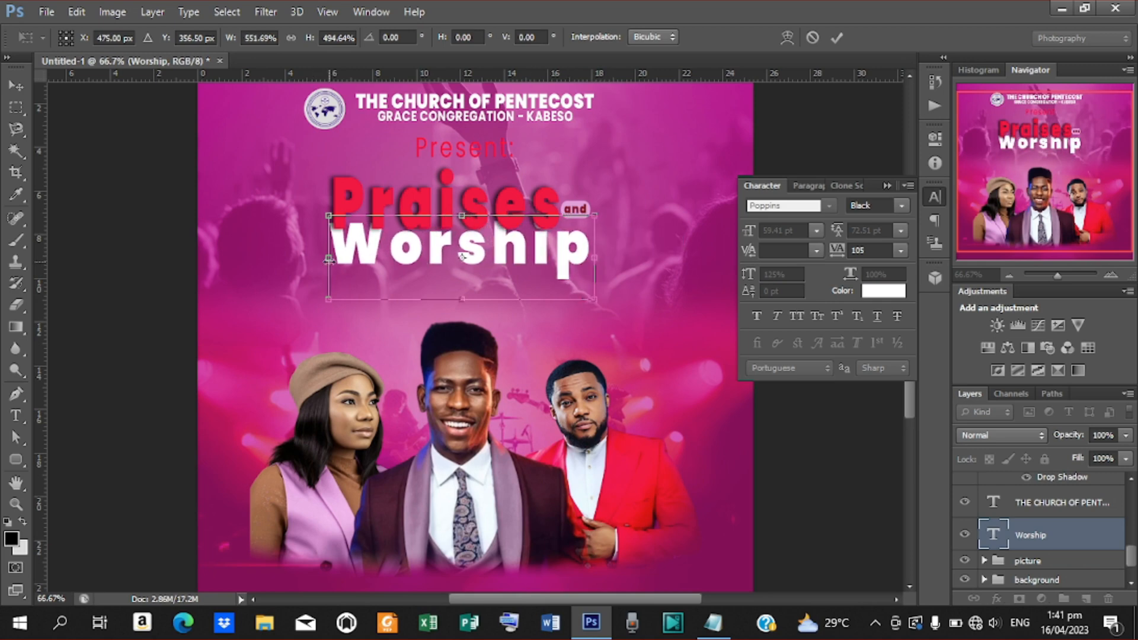
left_click_drag(332, 261, 339, 261)
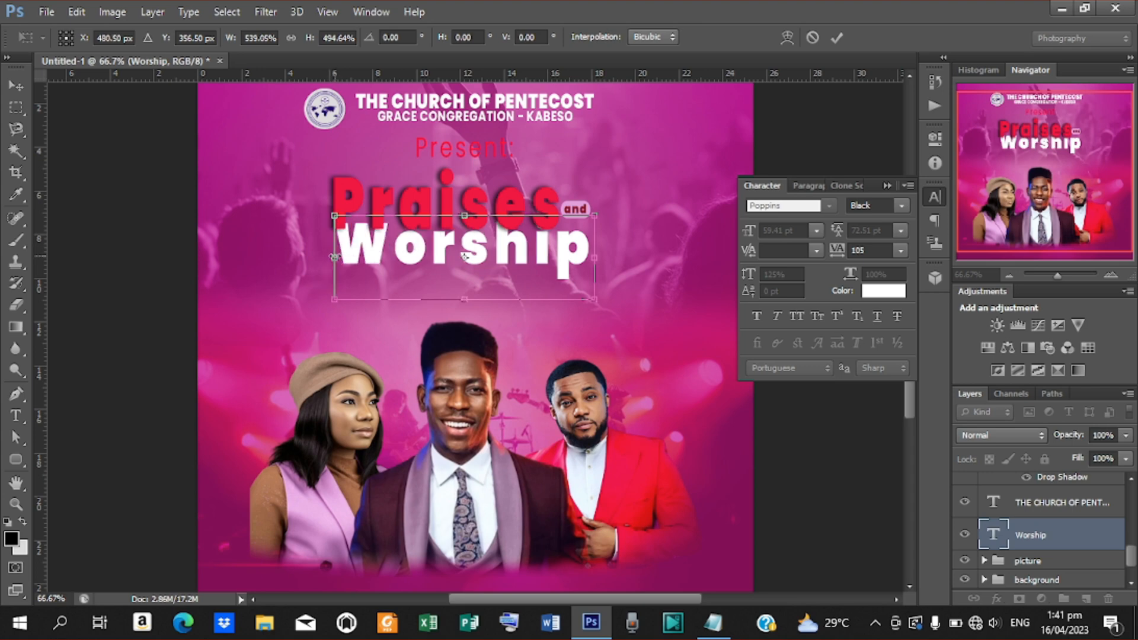
left_click_drag(334, 257, 332, 257)
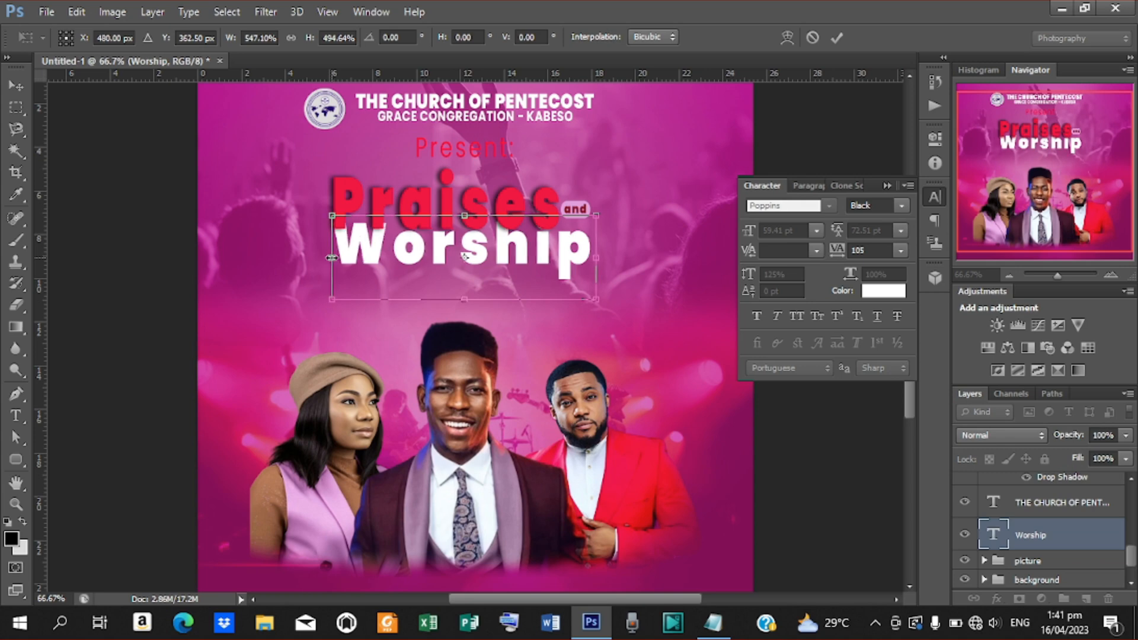
Step: Nudge "Worship" down to Y 392.5 px so it sits clear below "Praises", and apply the transform
key("Down")
key("Down")
key("Down")
key("Down")
key("Down")
key("Down")
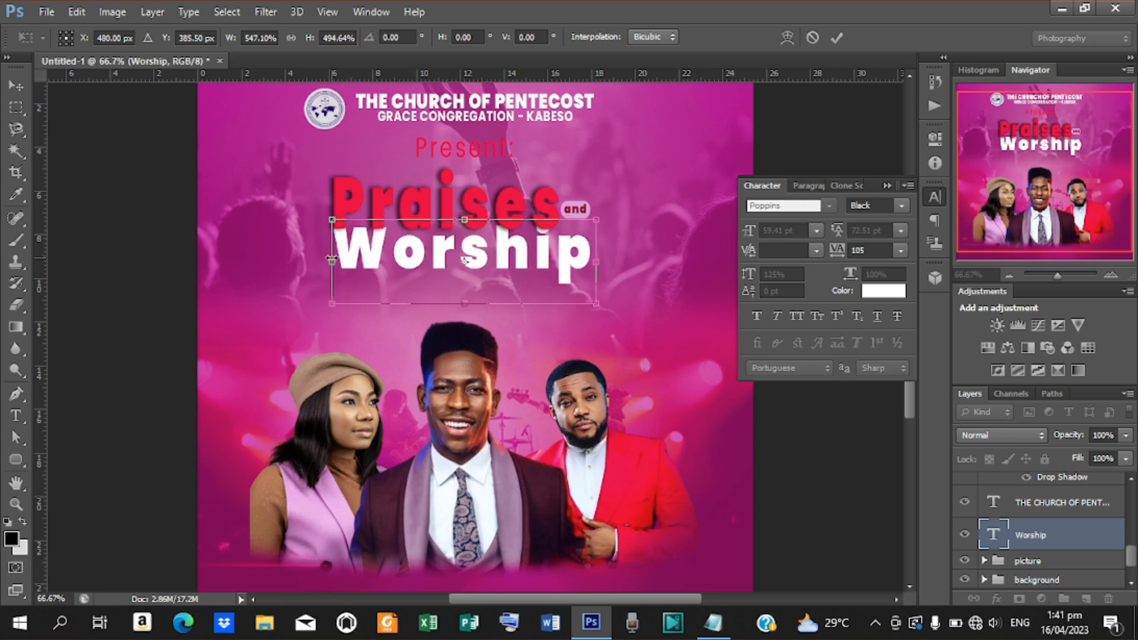
key("shift+Down")
key("shift+Down")
key("shift+Down")
key("Down")
key("Down")
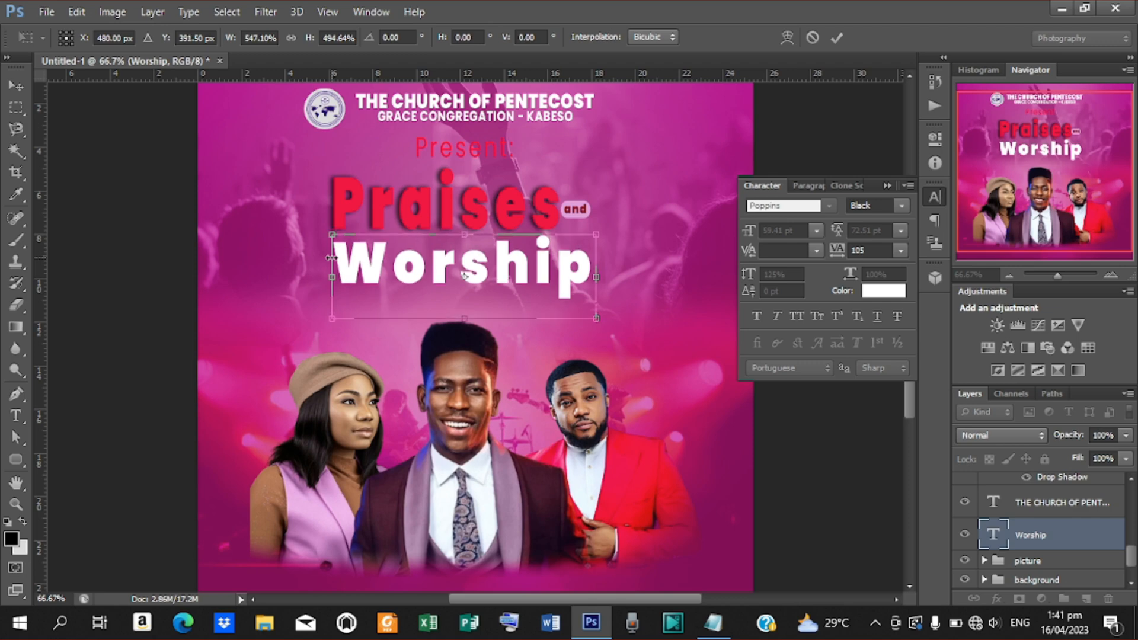
key("Down")
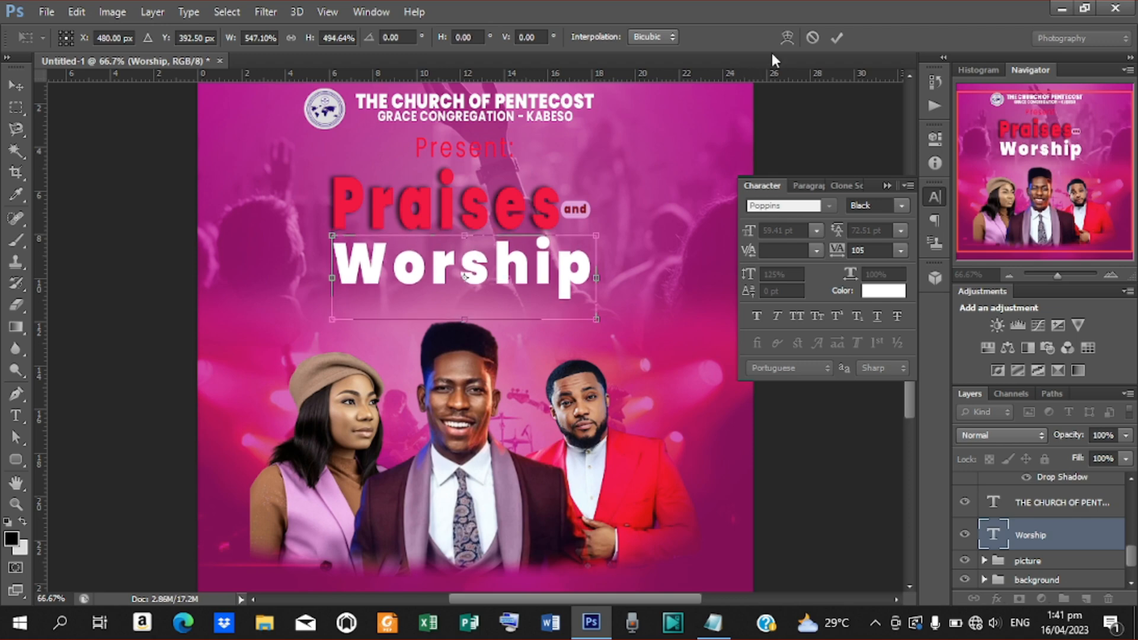
left_click(832, 37)
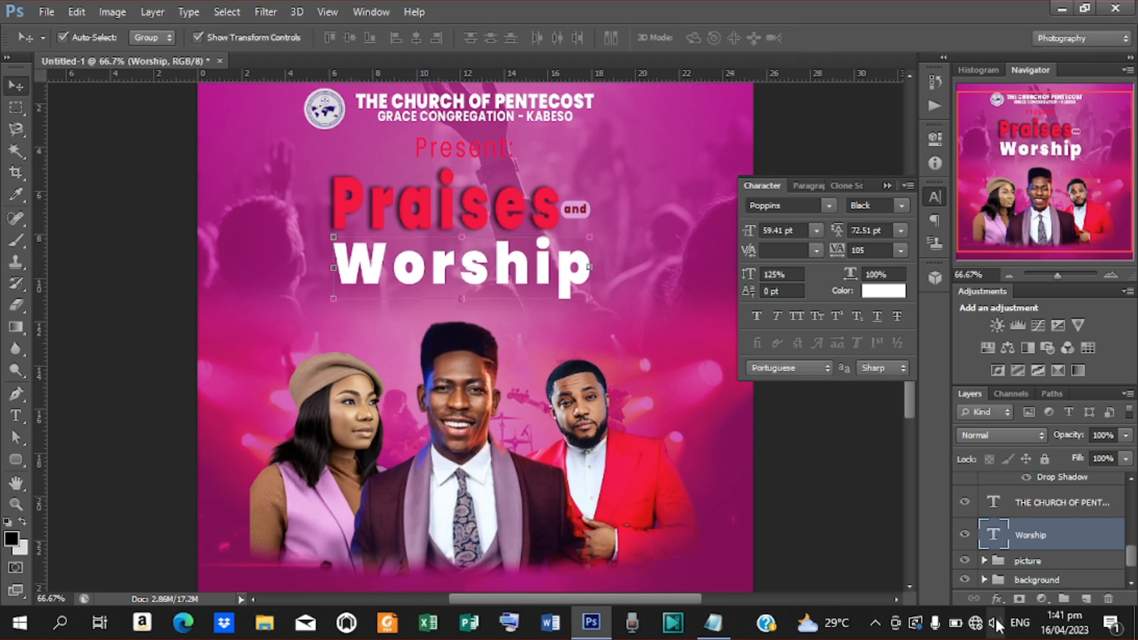
Step: Add a Drop Shadow to the "Worship" text with 4% spread and 10 px size
left_click(996, 600)
left_click(1014, 582)
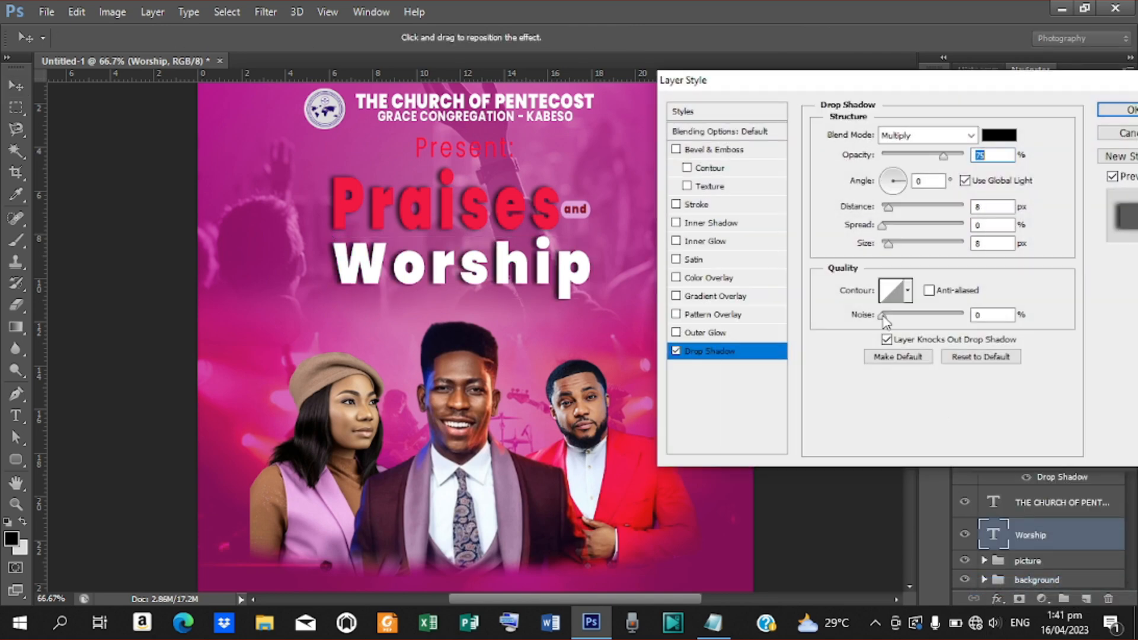
left_click(981, 224)
left_click_drag(882, 226, 885, 225)
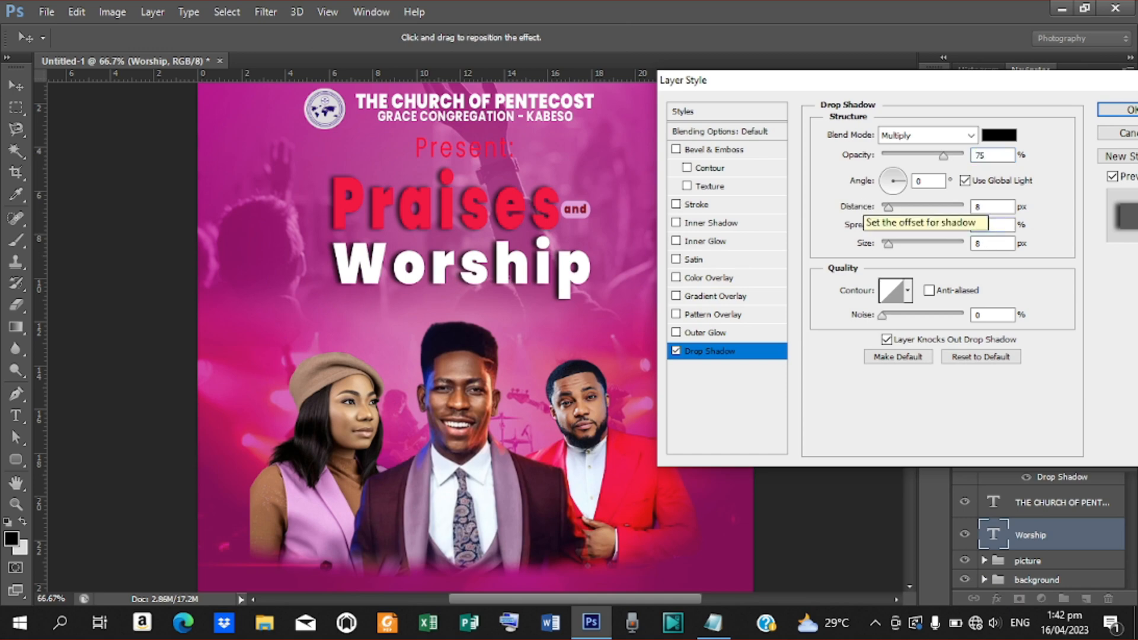
left_click(984, 244)
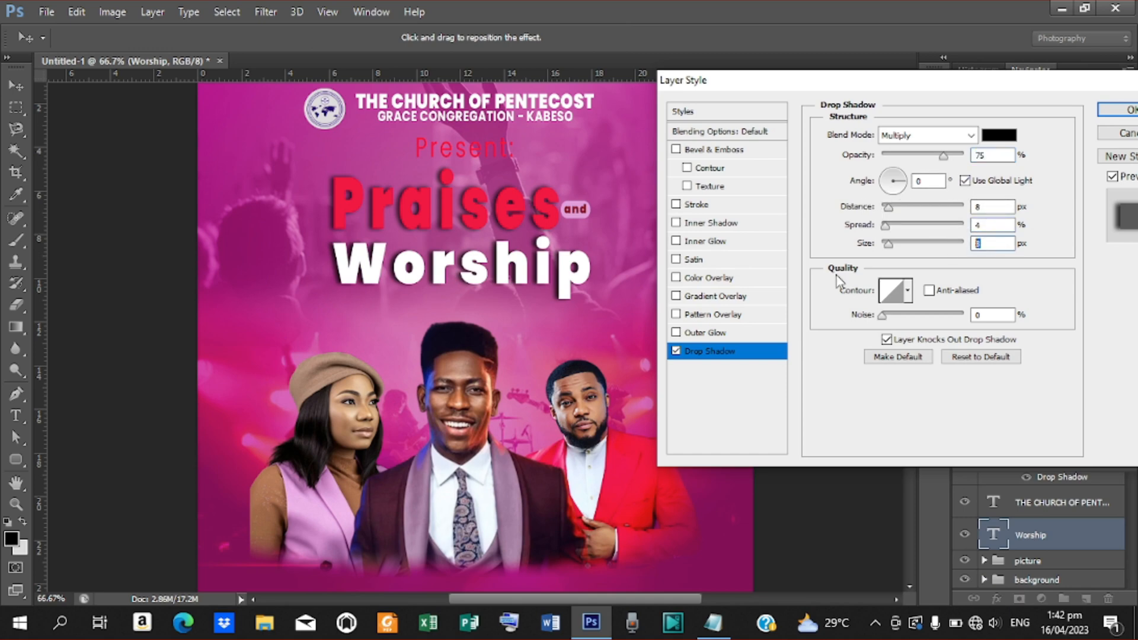
type("10")
Step: Add a Color Overlay to "Worship" and set its colour to the text code 63483c from the Notepad notes
left_click(705, 278)
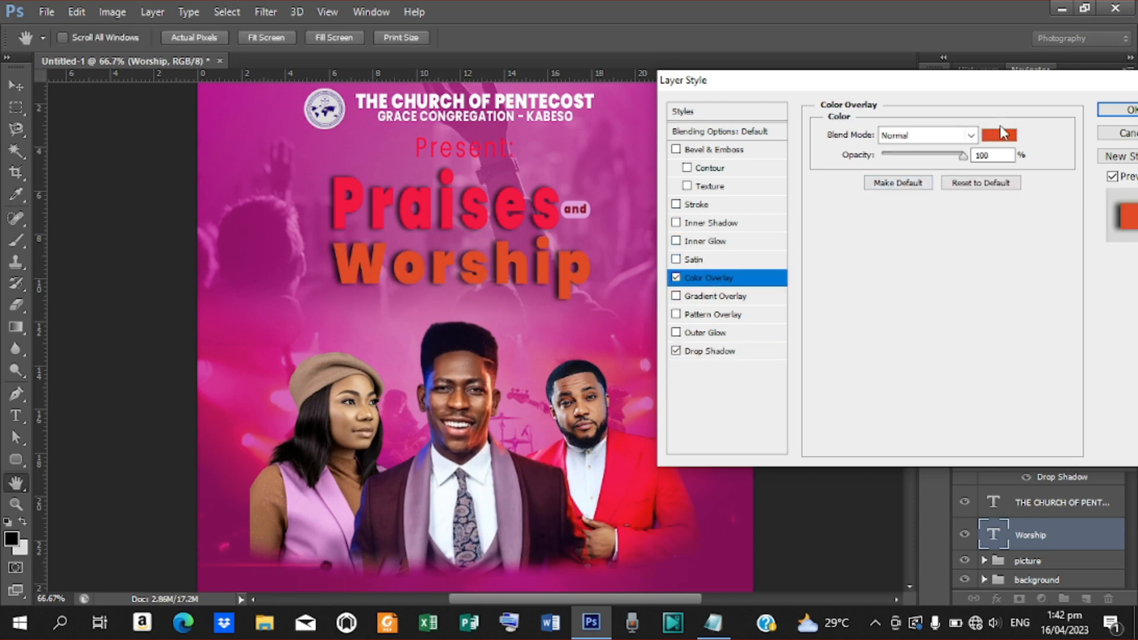
left_click(997, 136)
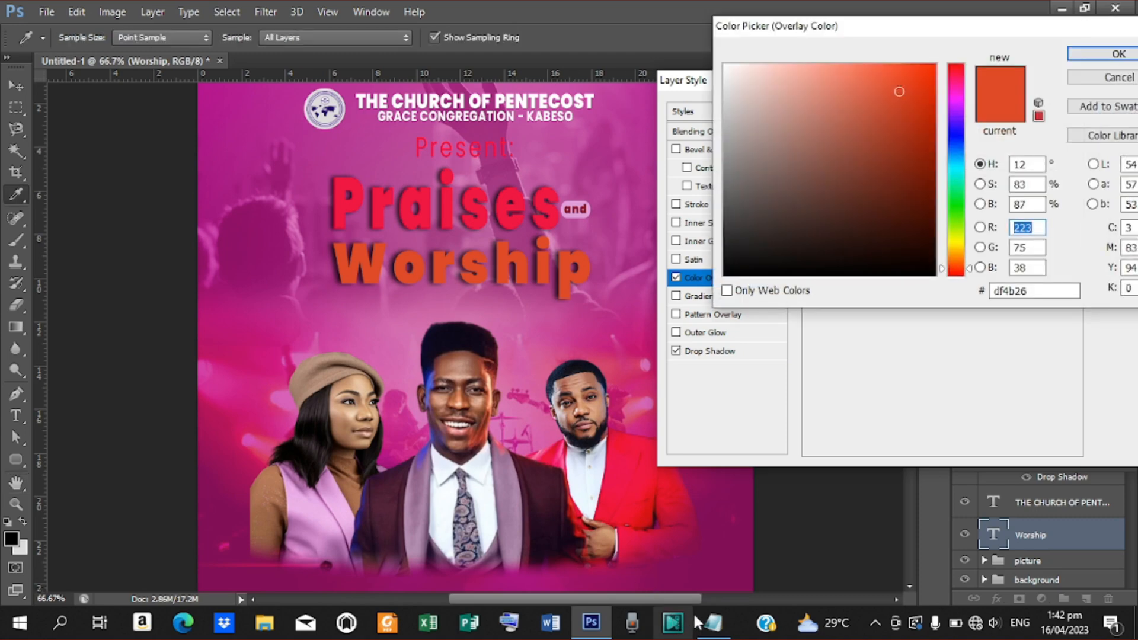
left_click(713, 622)
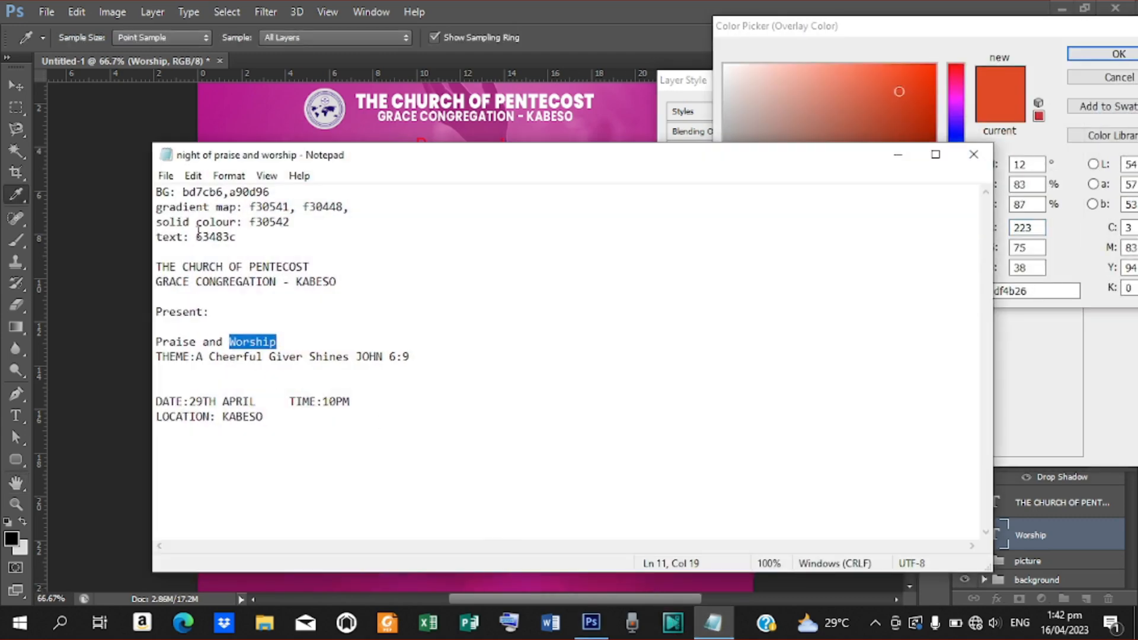
left_click_drag(196, 236, 232, 237)
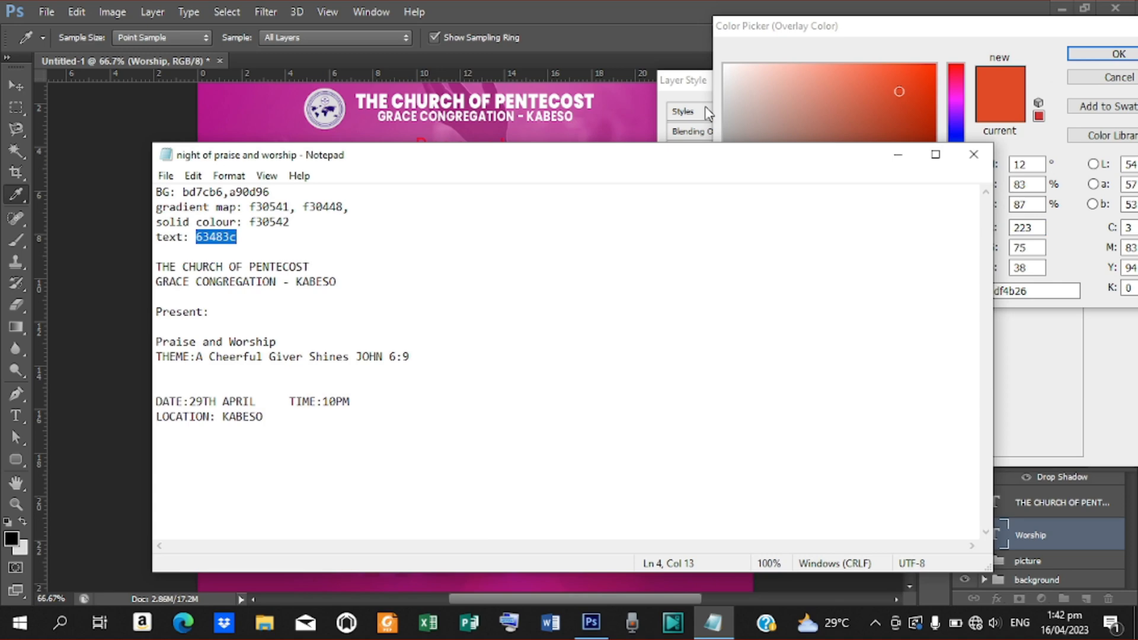
left_click(898, 154)
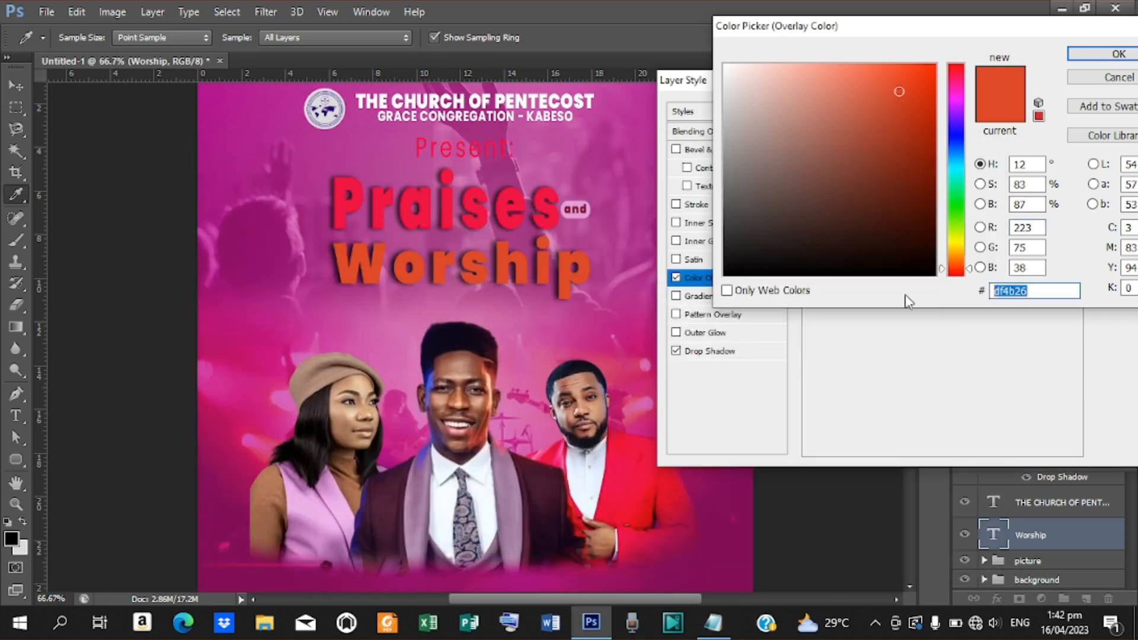
type("63483c")
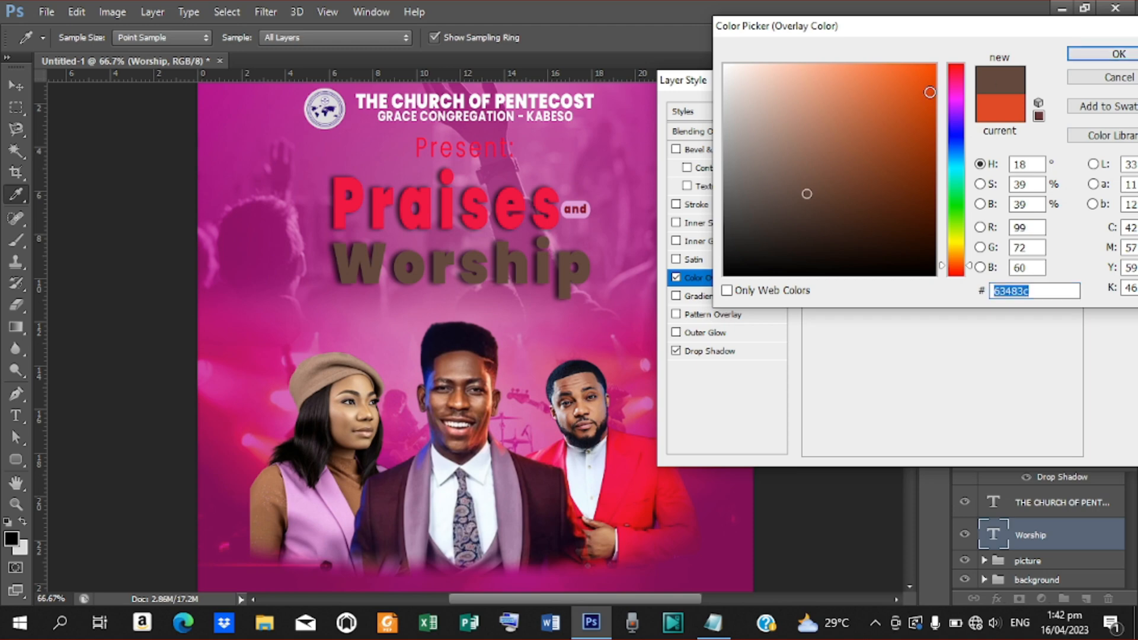
Step: Set the "Worship" Color Overlay to red f30541, sampled from the man's red suit, and apply the layer style
left_click_drag(931, 92, 946, 137)
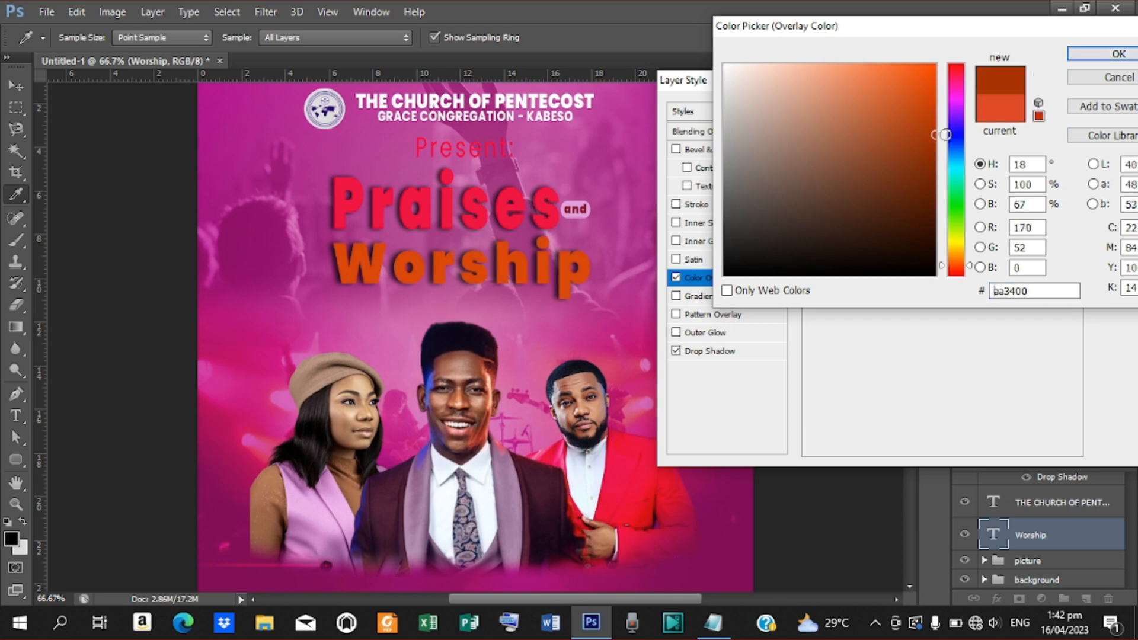
left_click(646, 465)
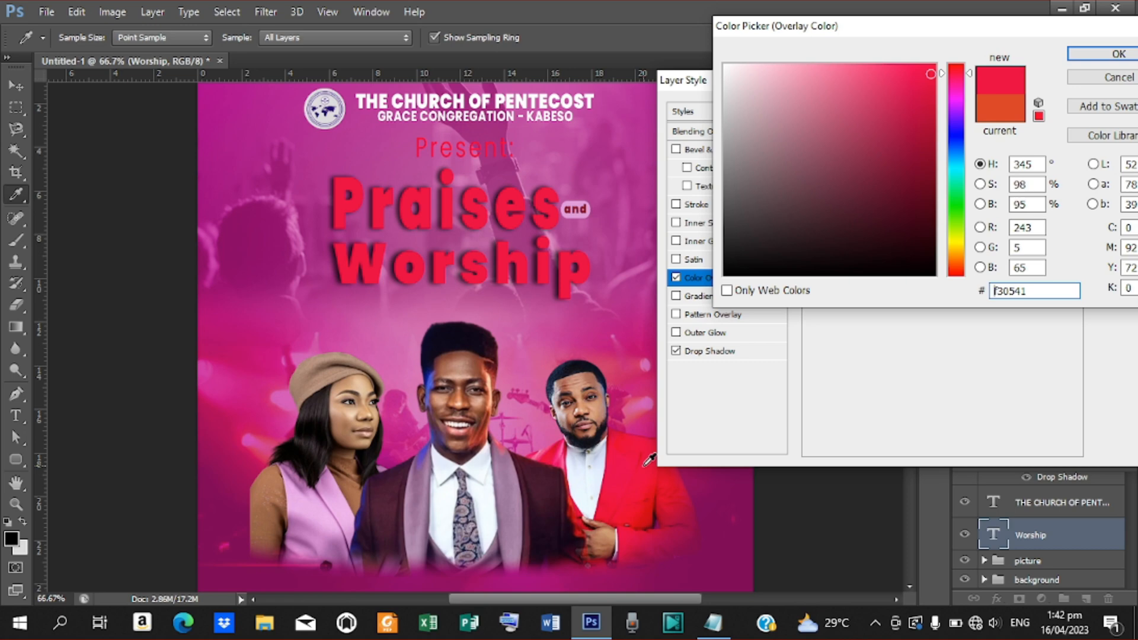
key("ctrl+minus")
key("ctrl+minus")
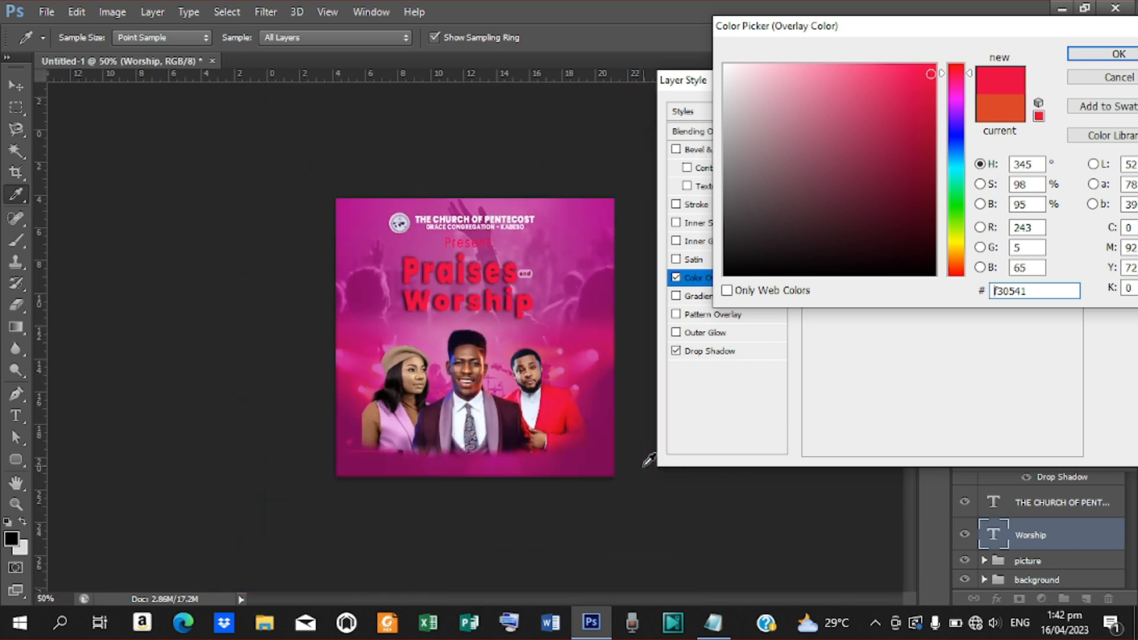
key("ctrl+plus")
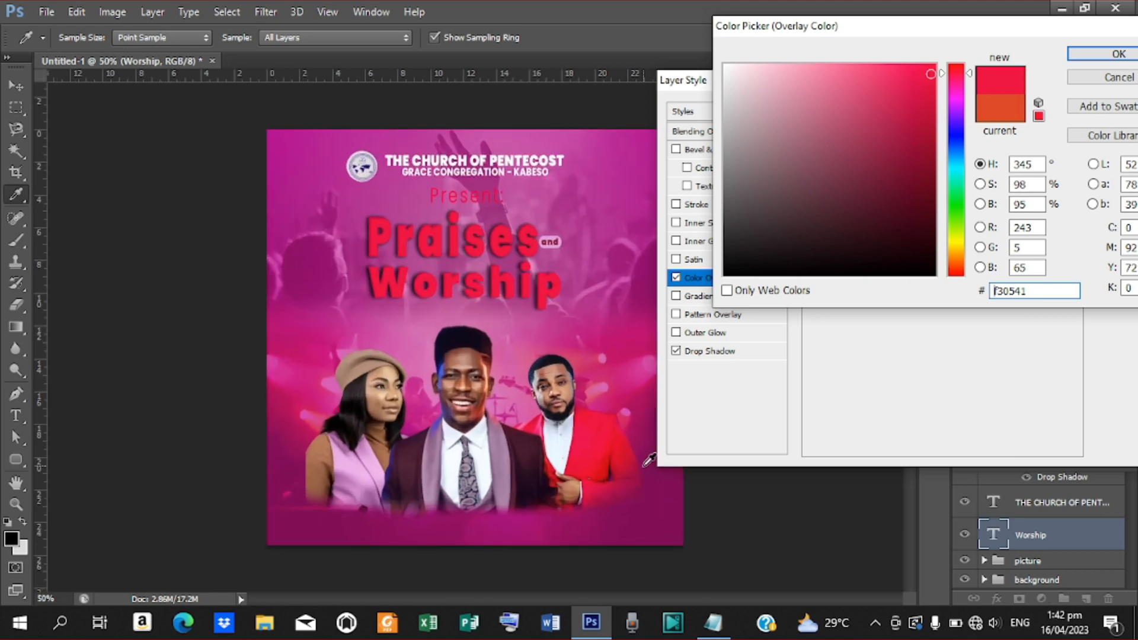
key("ctrl+plus")
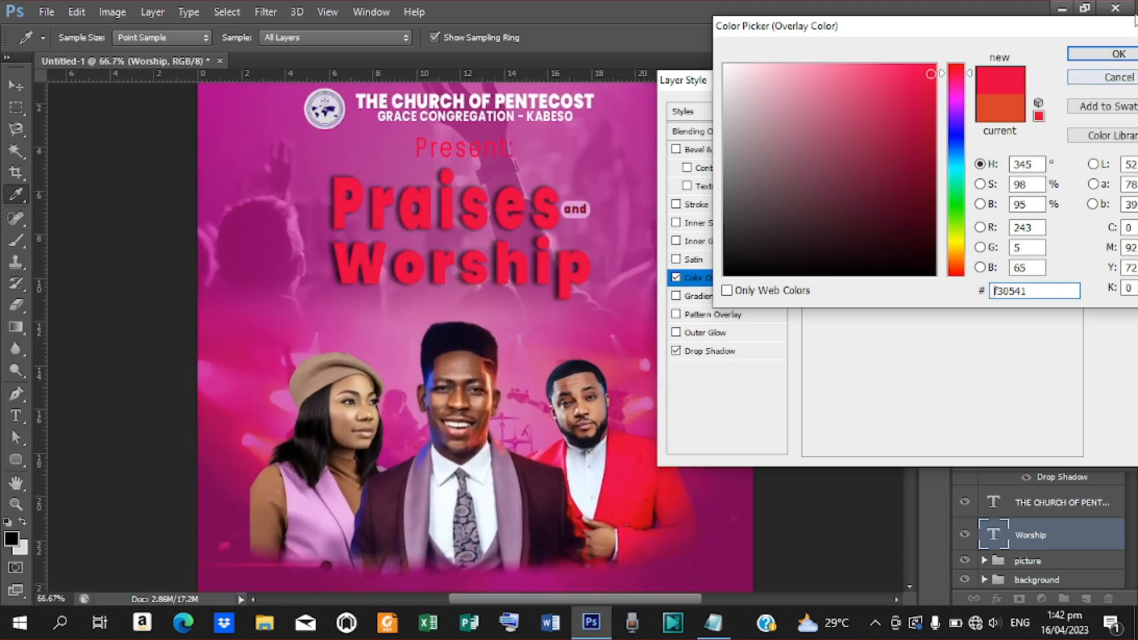
left_click(1104, 58)
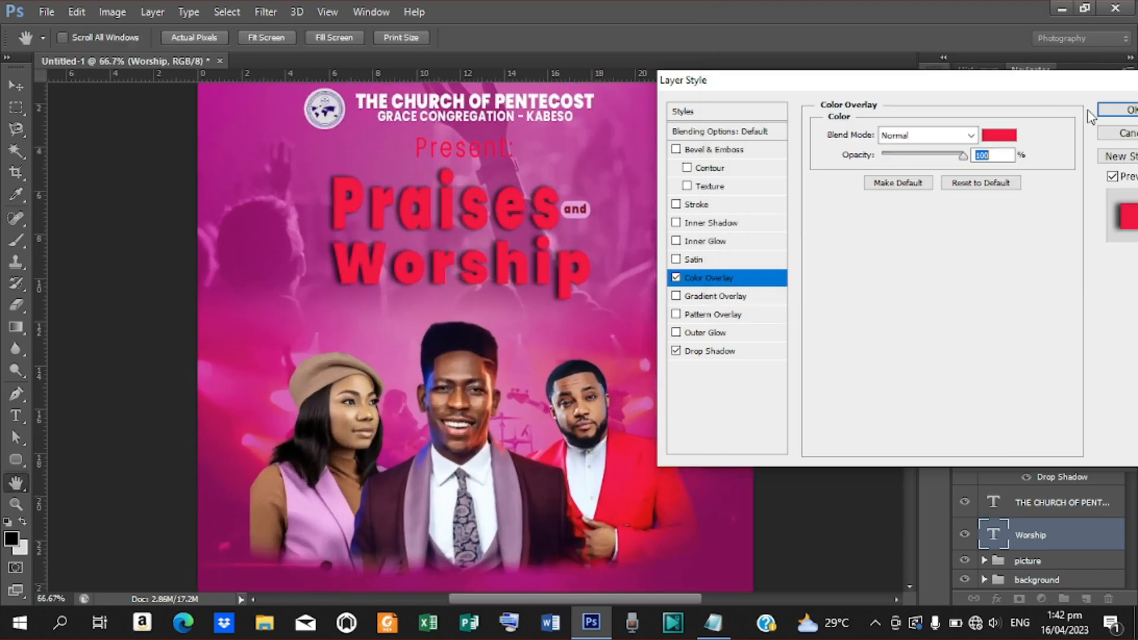
left_click(1122, 112)
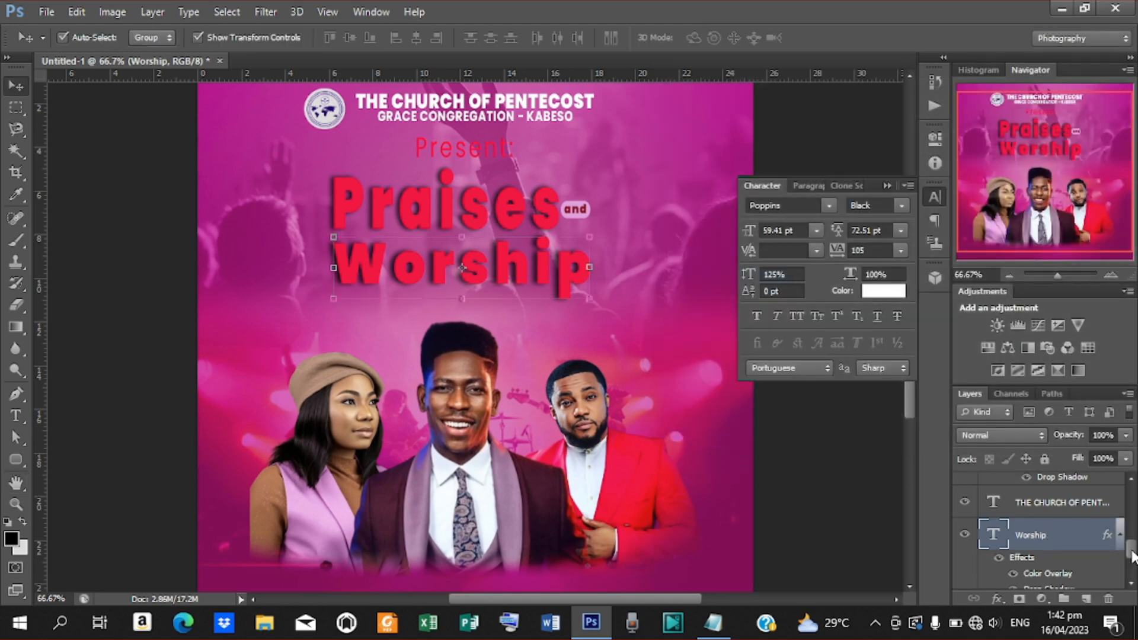
Step: Move the "and" text and its pink rounded rectangle together down between "Praises" and "Worship" and slightly to the left
left_click_drag(1131, 550, 1132, 552)
scroll(1045, 517, "up", 4)
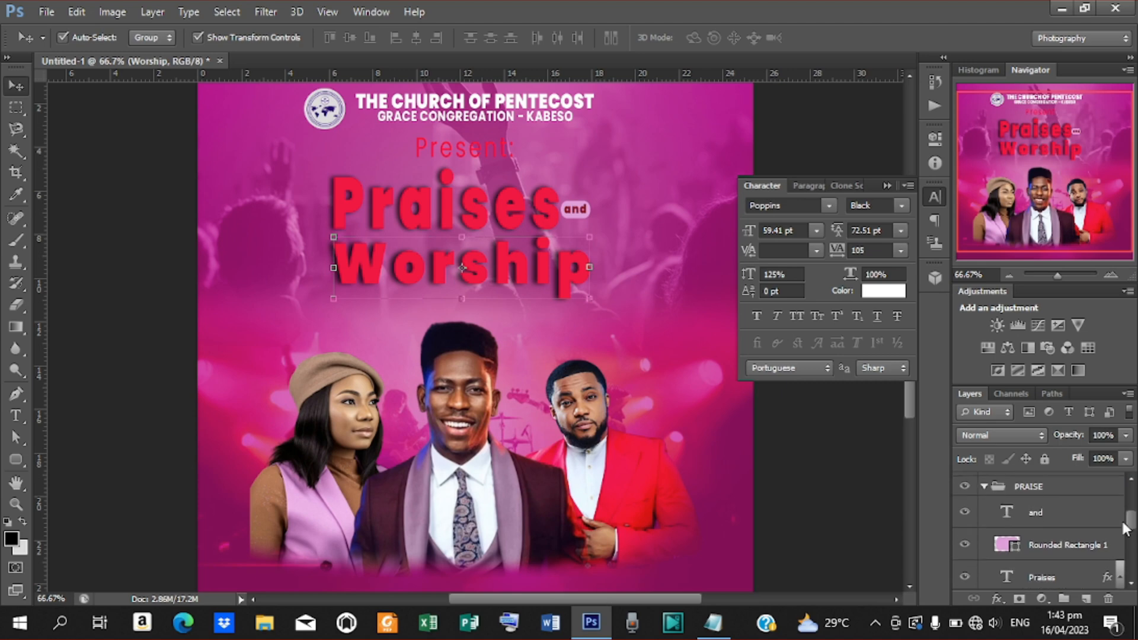
left_click(1044, 515)
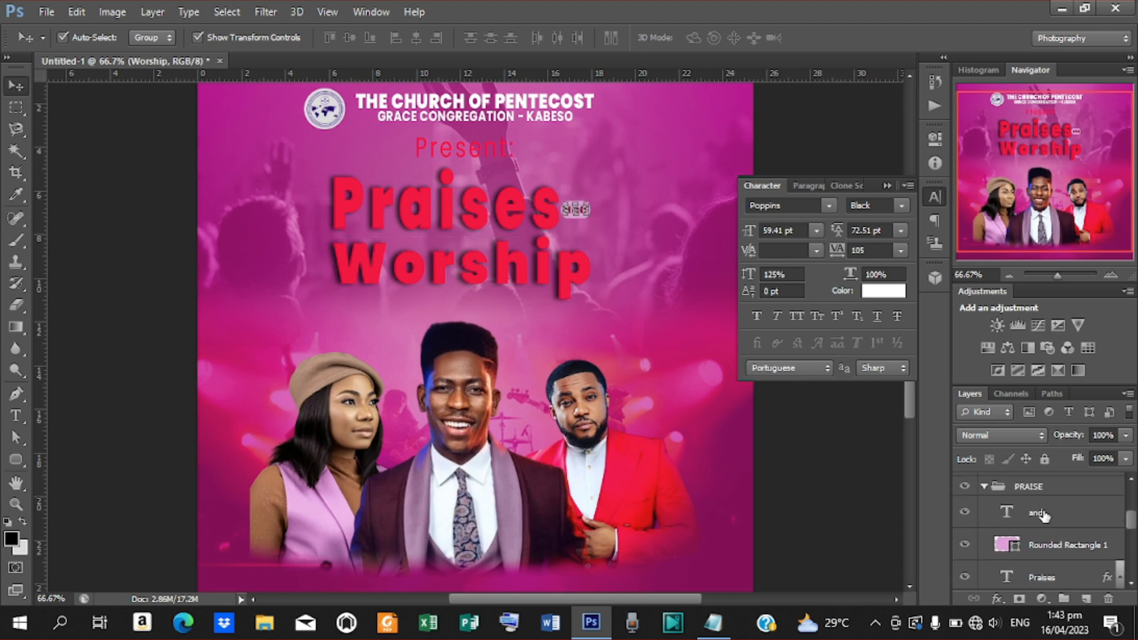
left_click(1040, 545, "shift")
key("shift+Down")
key("shift+Down")
key("shift+Down")
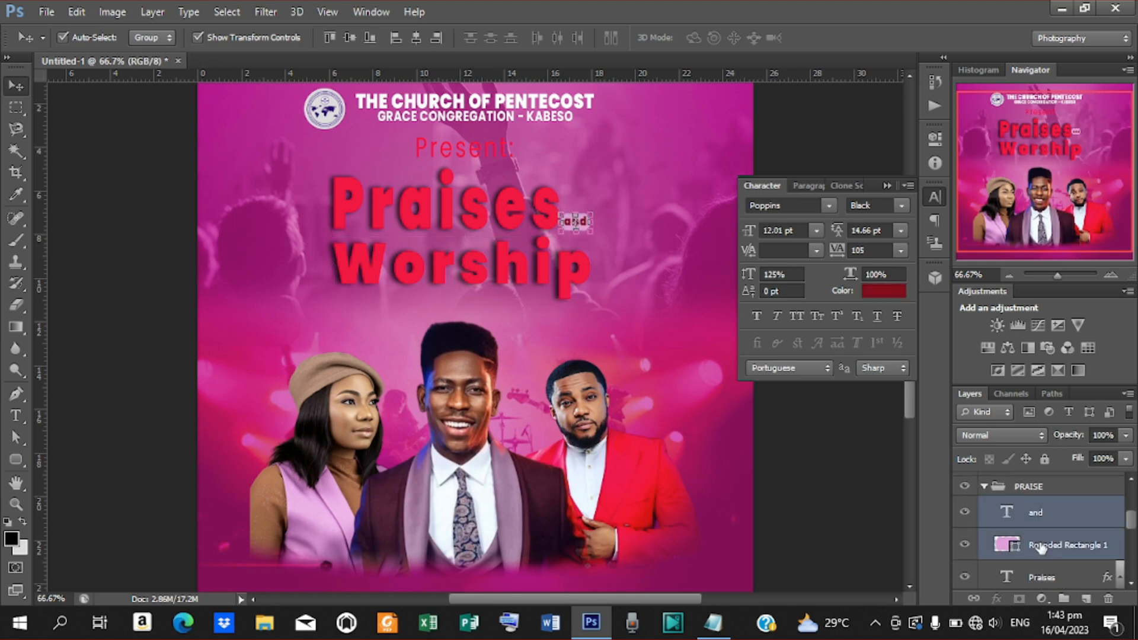
key("shift+Down")
key("shift+Down")
key("shift+Down")
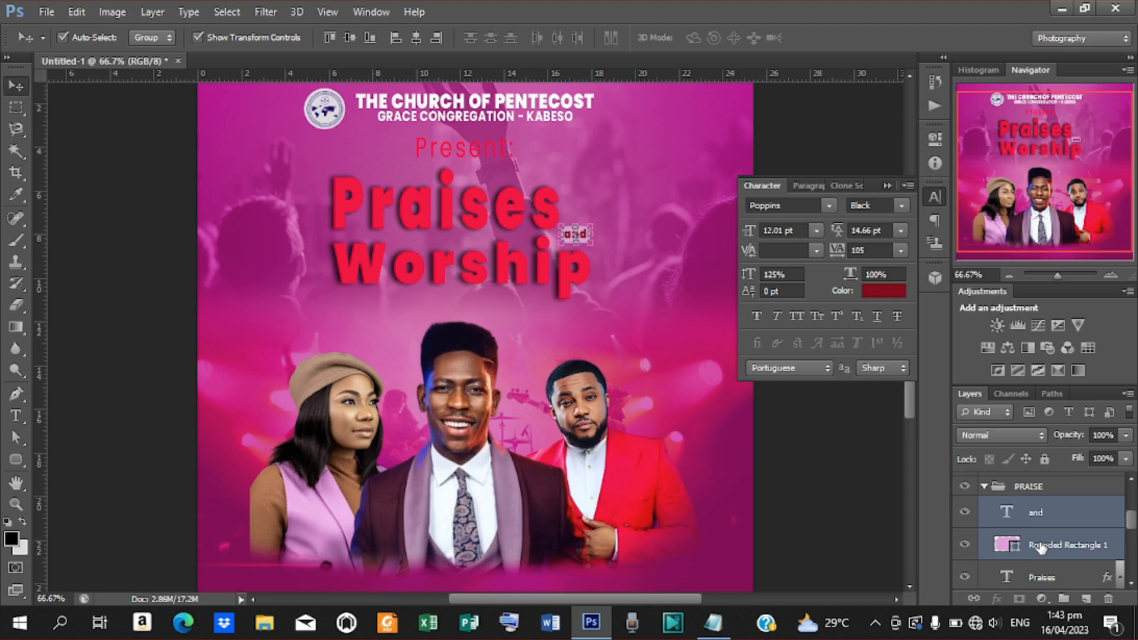
key("Left")
key("Left")
key("Left")
key("Left")
key("Left")
key("Left")
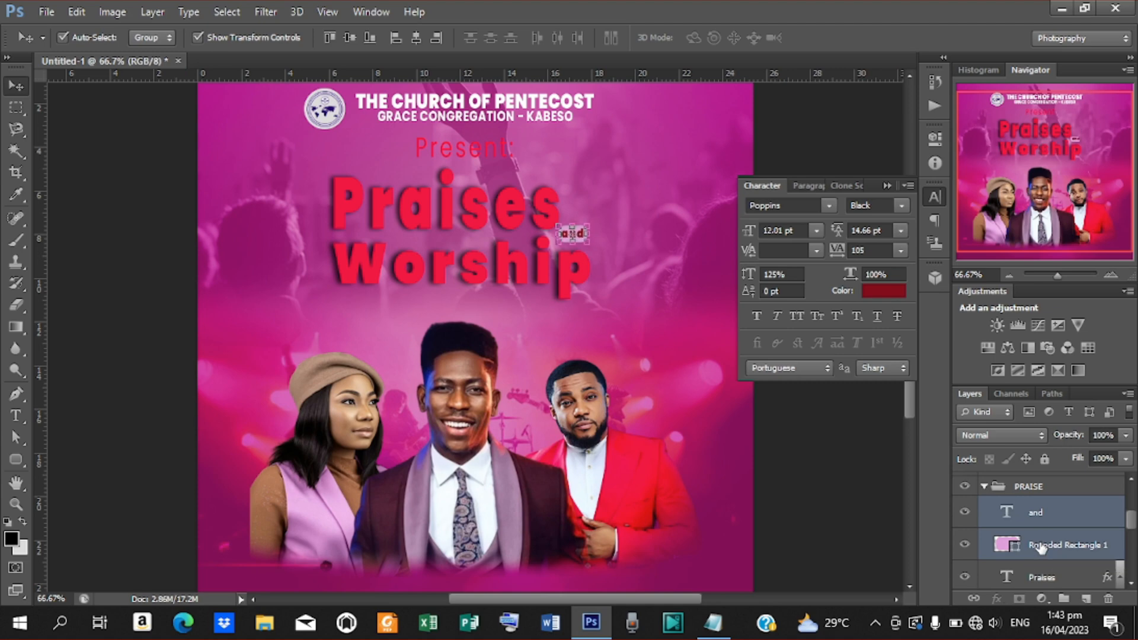
Step: Collapse the PRAISE group and move the "Worship" text layer into it
left_click(986, 489)
left_click(985, 488)
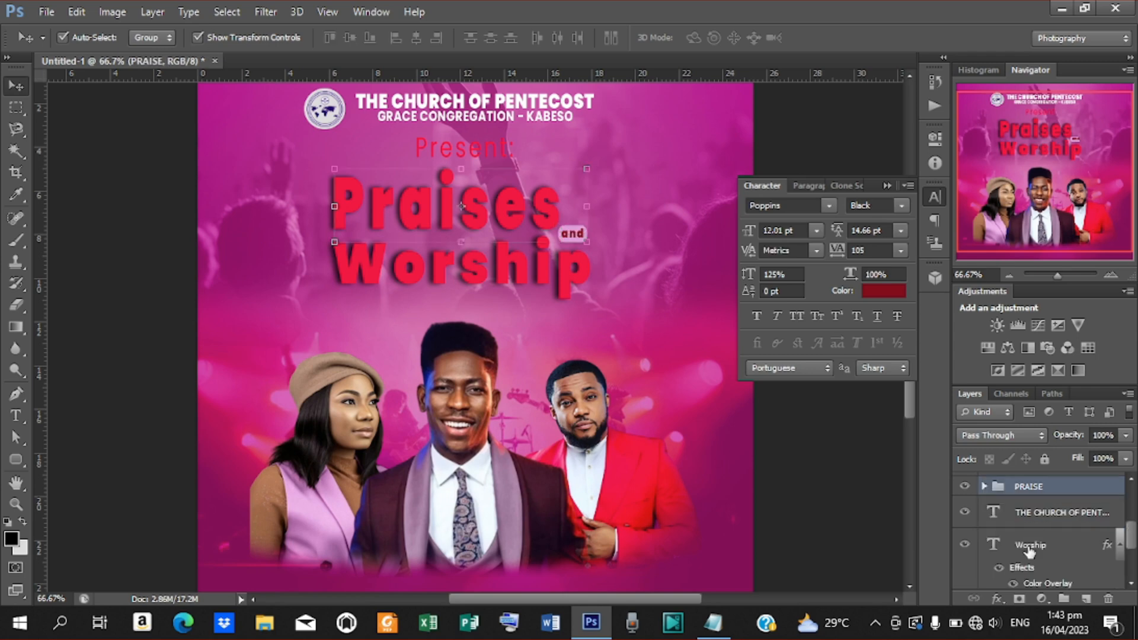
left_click(1020, 490)
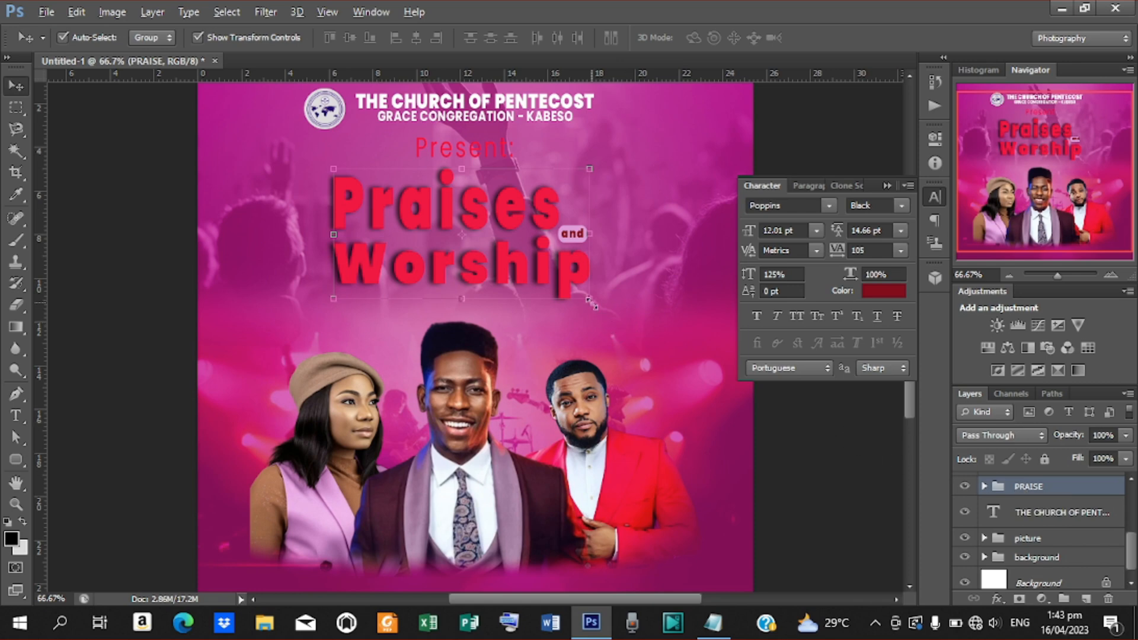
Step: Scale the PRAISE group up to about 113% in width and height, shift it right to X 484.50 px, and apply the transform
left_click_drag(590, 301, 614, 305)
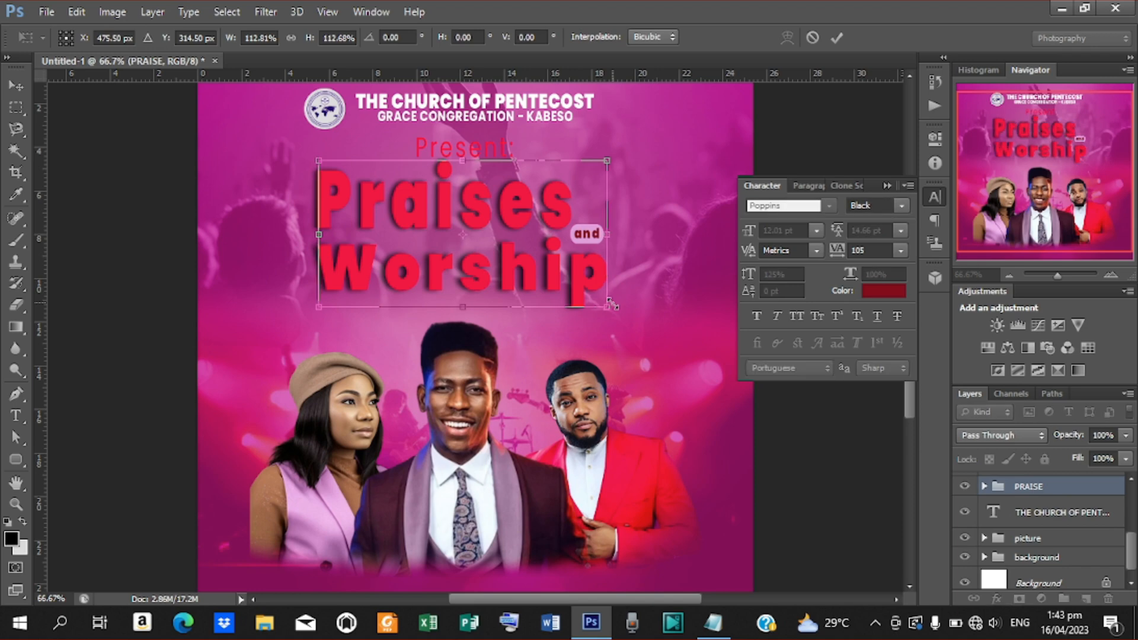
key("Right")
key("Right")
key("Right")
key("Right")
key("Right")
key("Right")
key("Right")
key("Right")
key("Right")
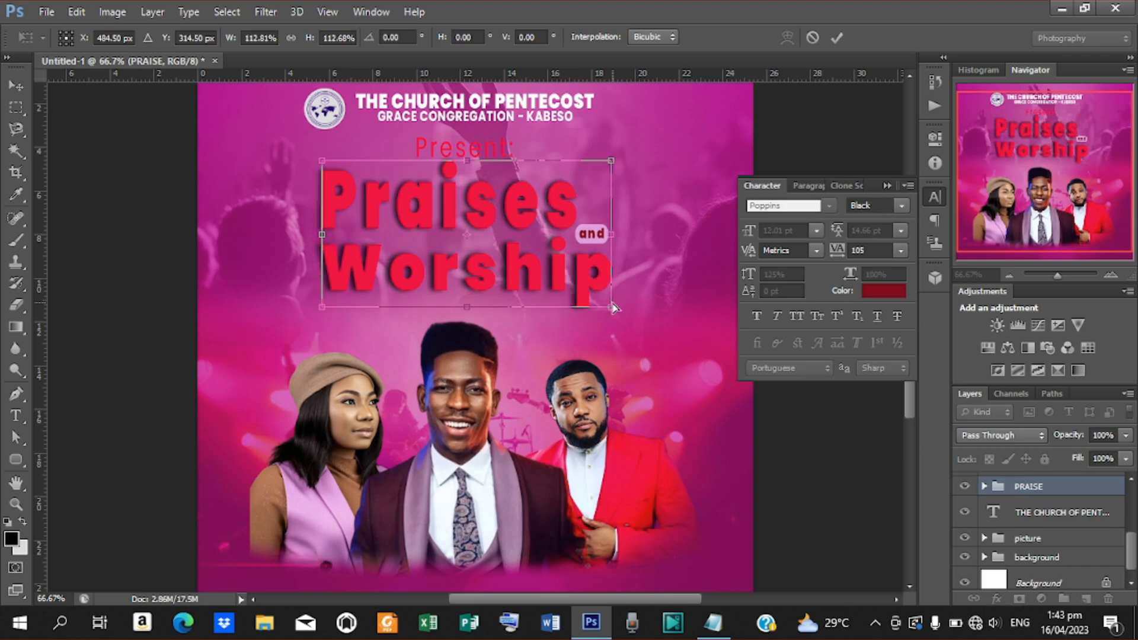
left_click(837, 38)
Step: Center the PRAISE group horizontally on the whole canvas, and clear the selection
key("ctrl+a")
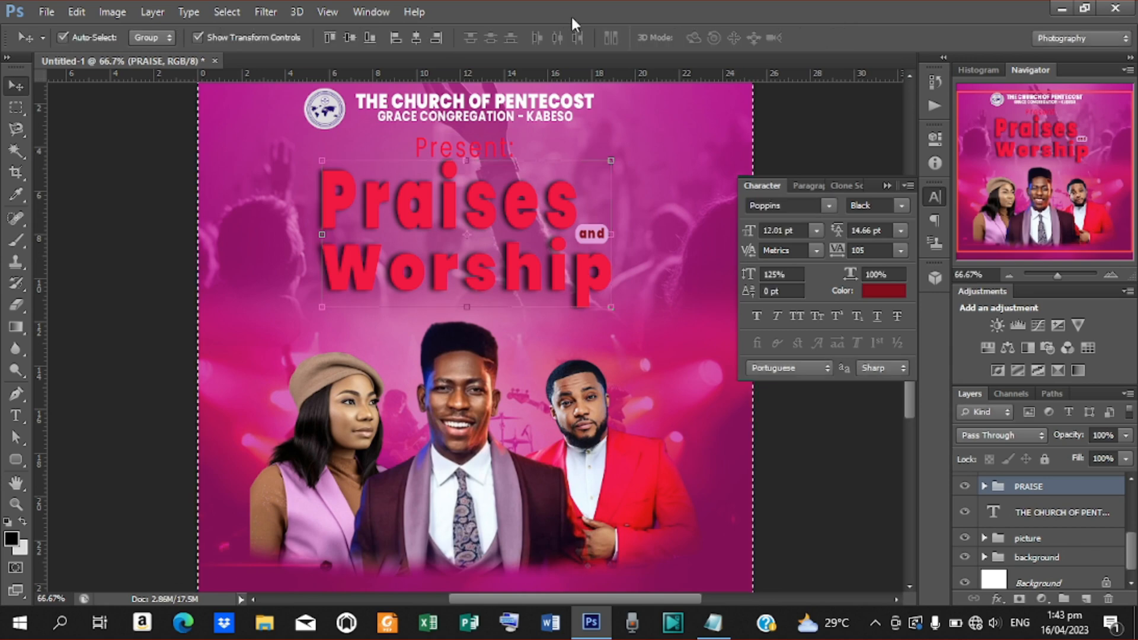
left_click(418, 38)
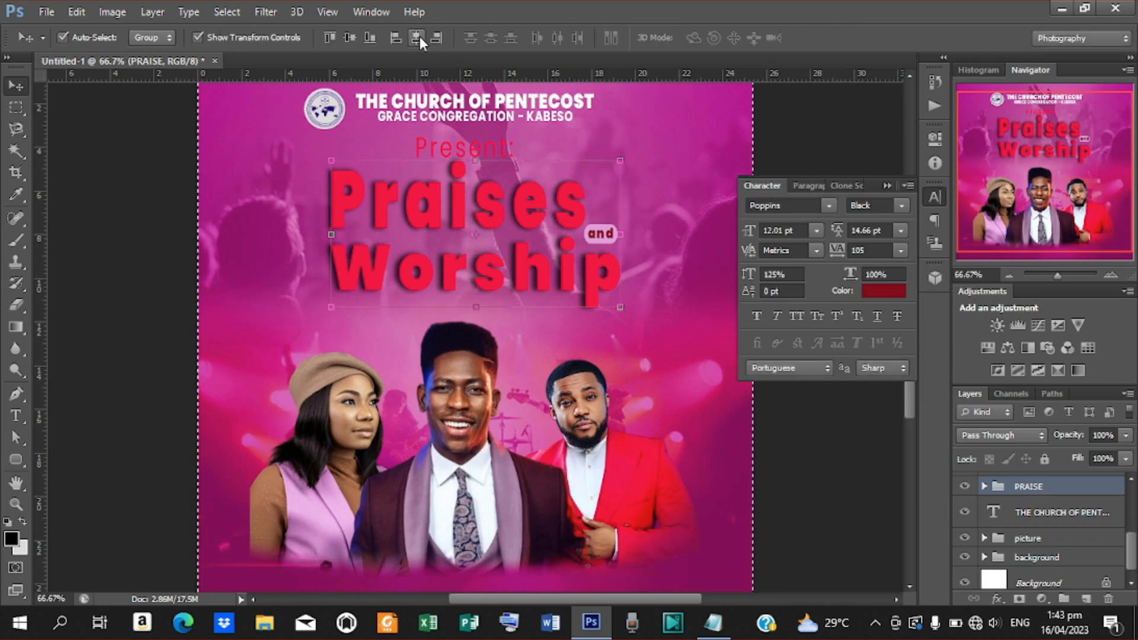
key("ctrl+d")
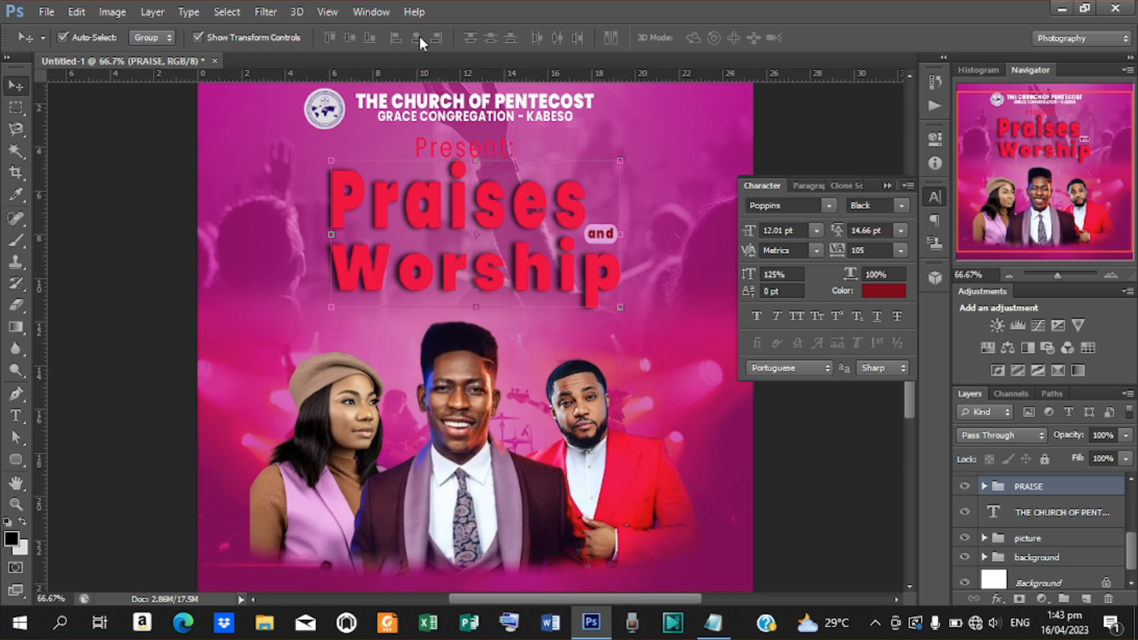
Step: Draw a black rounded rectangle about 436 × 37 px with 20 px radius beneath "Worship", and nudge it slightly left and down
key("t")
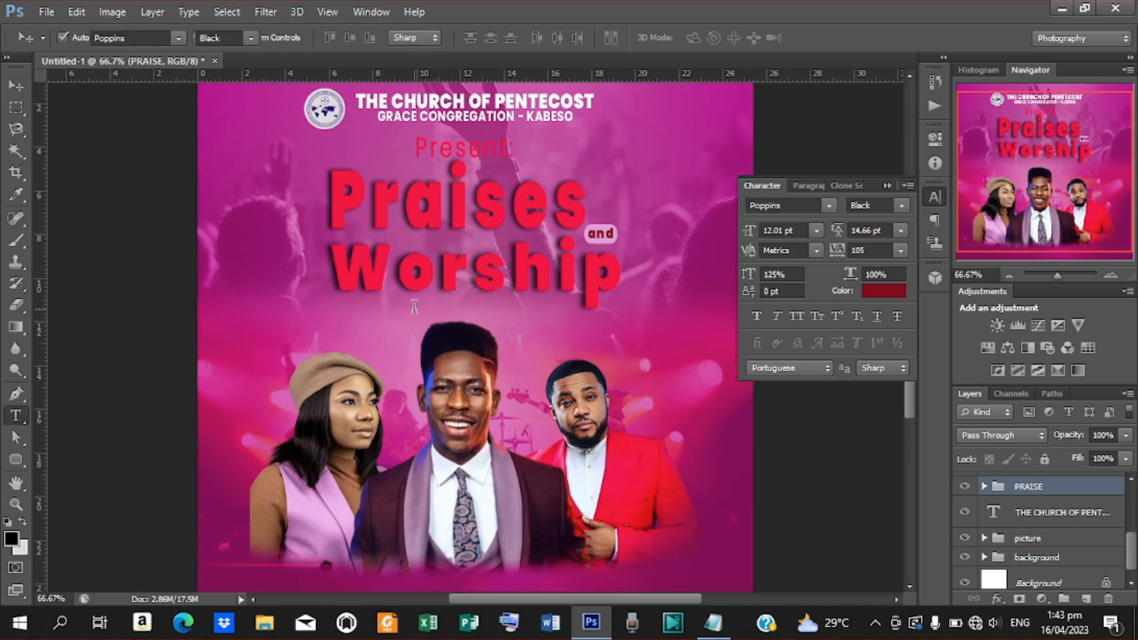
left_click(17, 459)
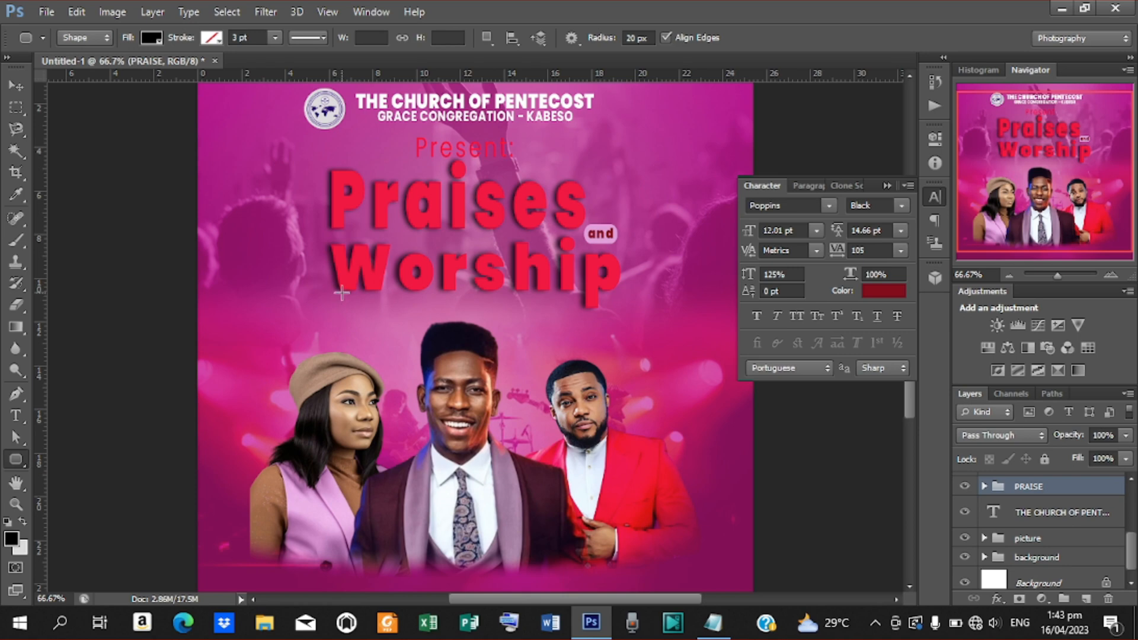
left_click_drag(342, 292, 582, 308)
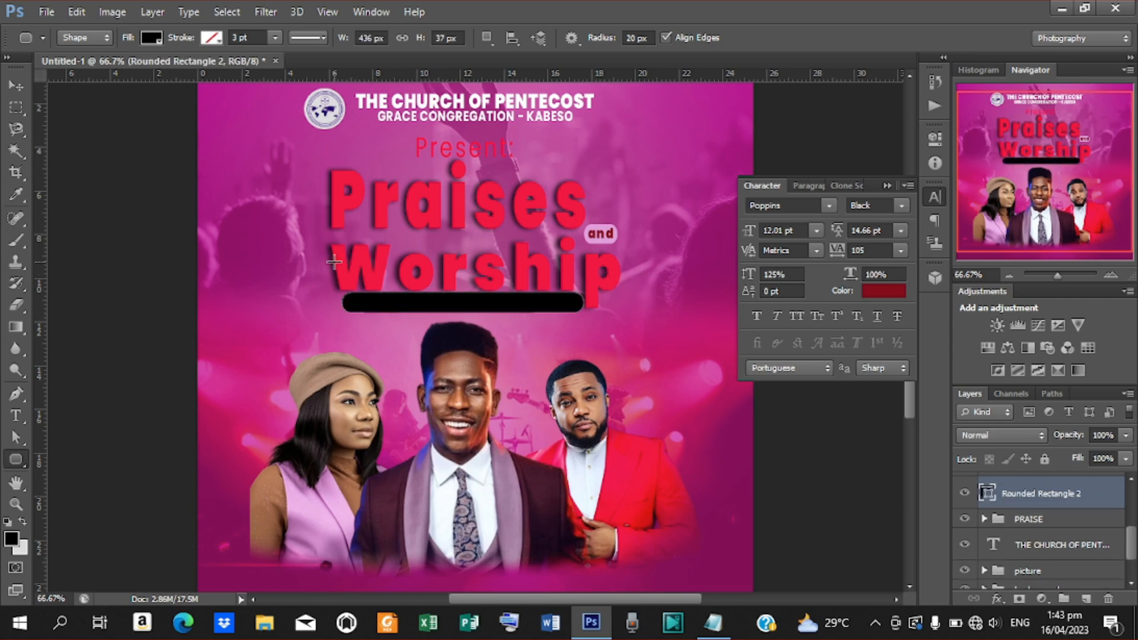
left_click(16, 86)
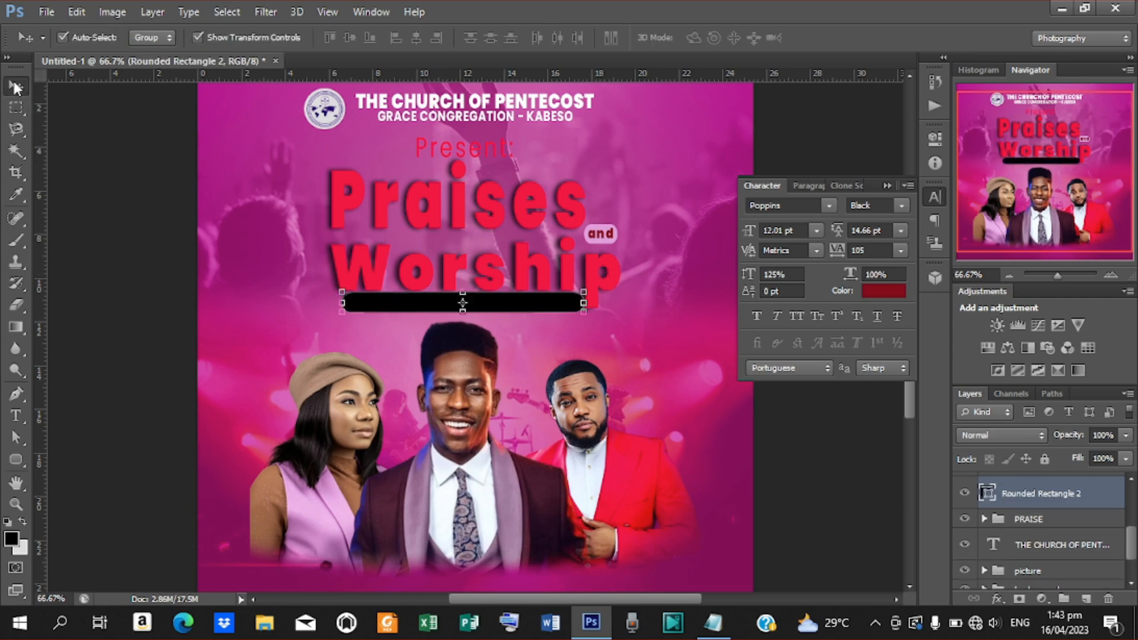
key("Left")
key("Left")
key("Left")
key("Left")
key("Down")
key("Down")
key("Down")
key("Down")
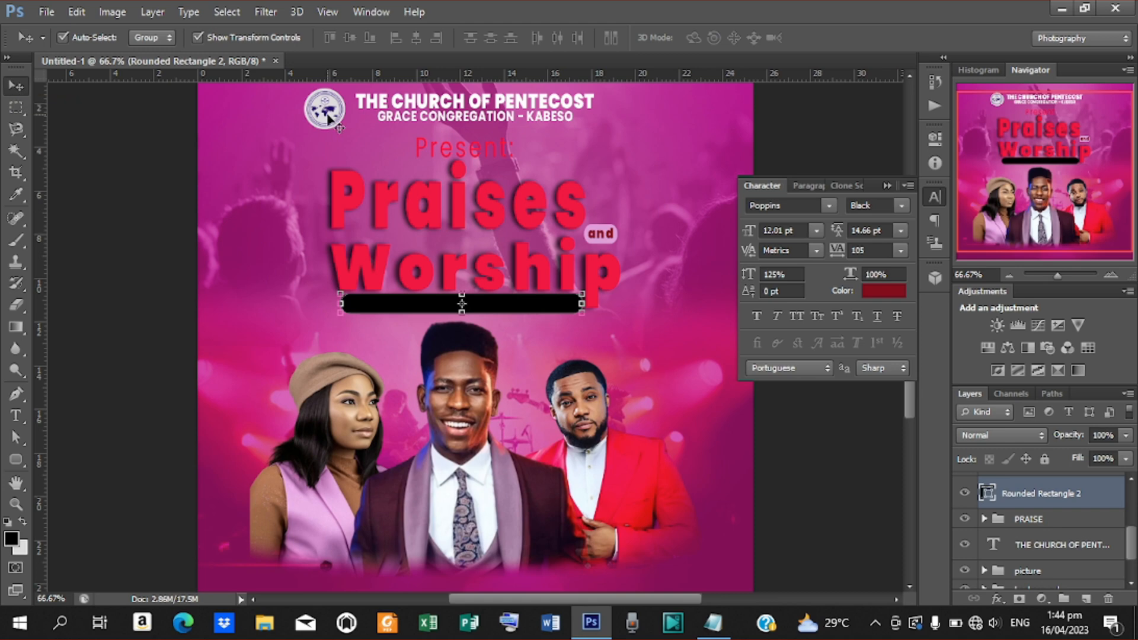
Step: Fill the rounded bar under "Worship" with light pink (RGB 221, 152, 213) sampled from the woman's vest
double_click(988, 494)
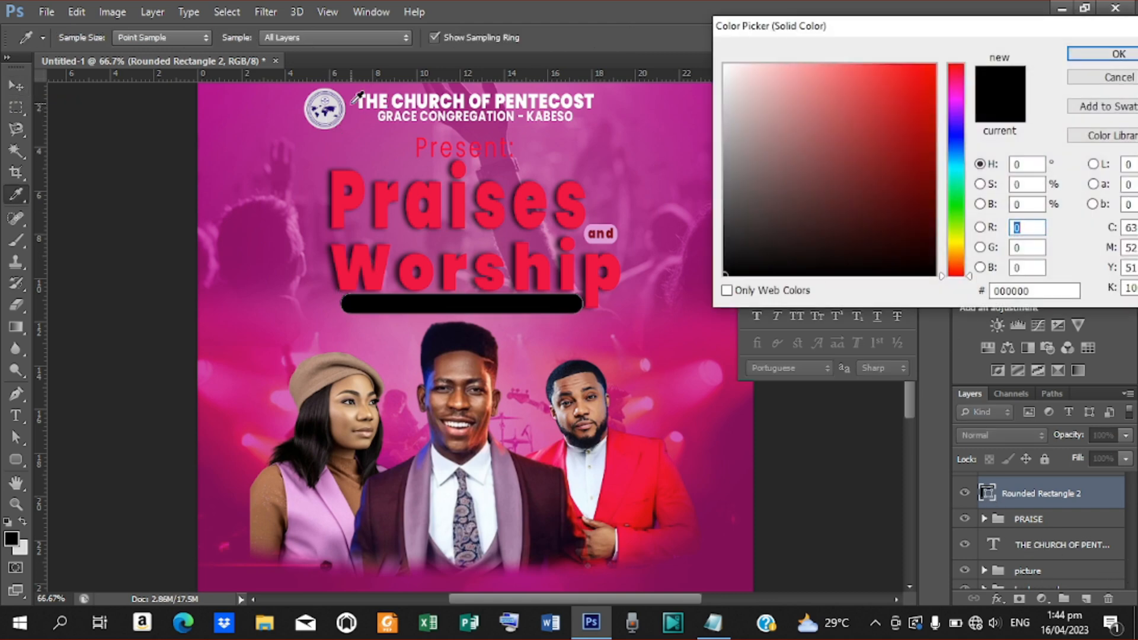
left_click(334, 479)
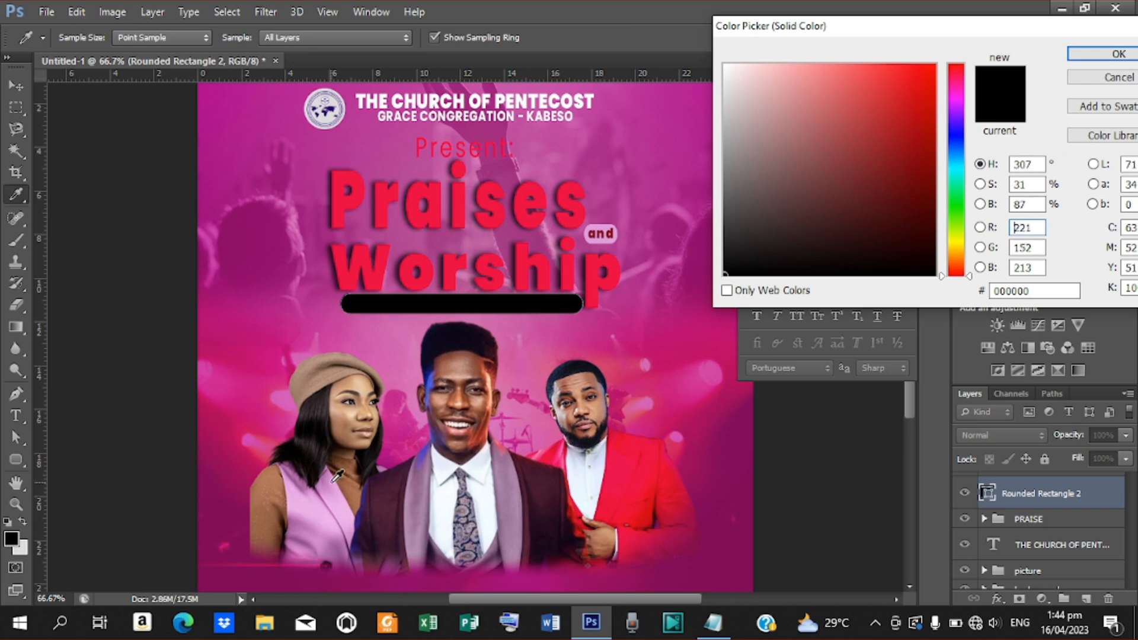
left_click(1095, 55)
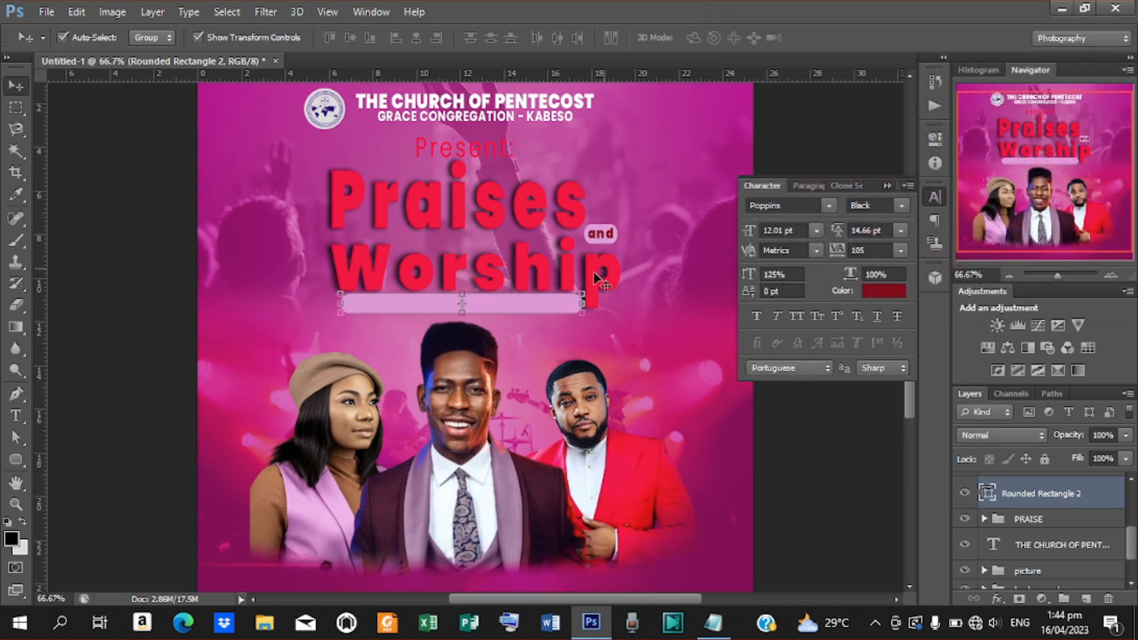
Step: Switch to the Notepad notes, copy the line "THEME:A Cheerful Giver Shines JOHN 6:9", and return to Photoshop
left_click(715, 622)
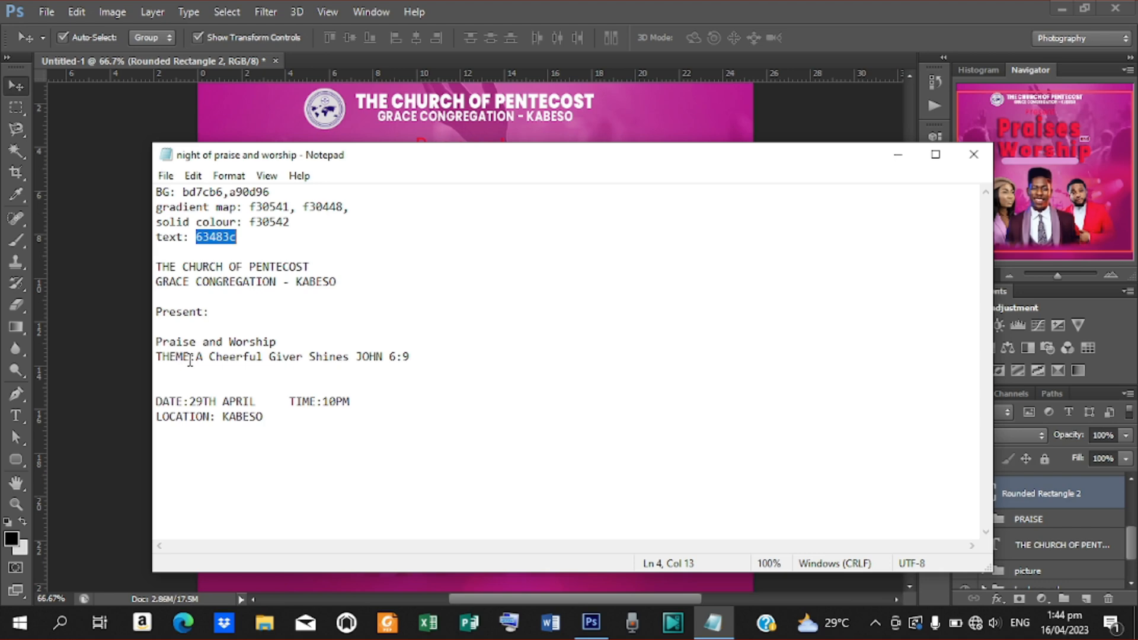
left_click_drag(196, 358, 326, 358)
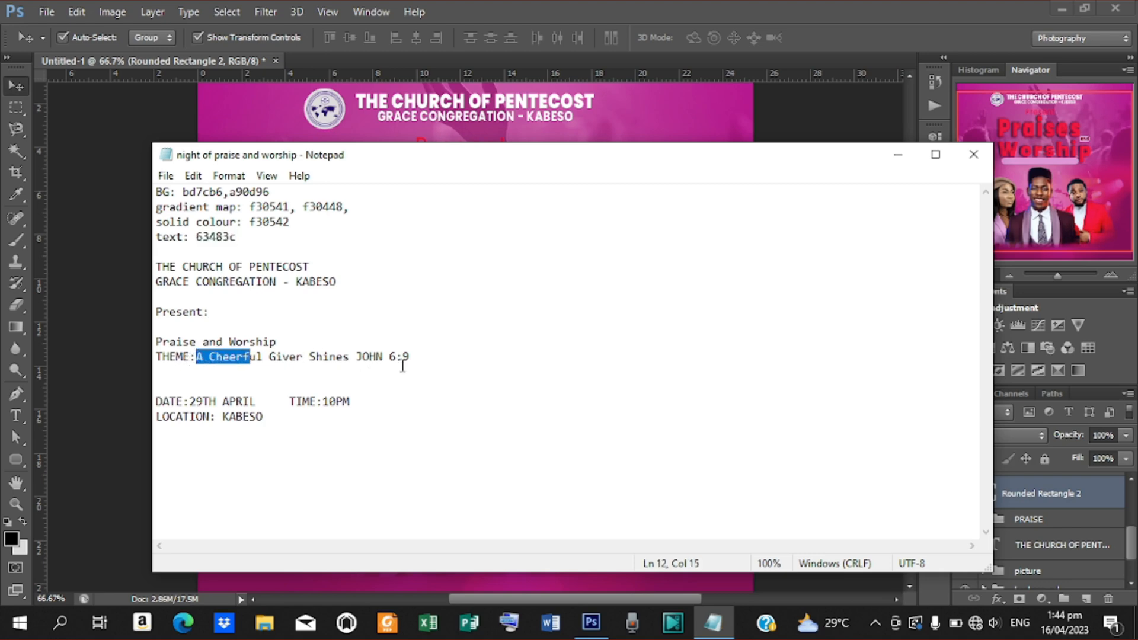
left_click_drag(157, 358, 412, 361)
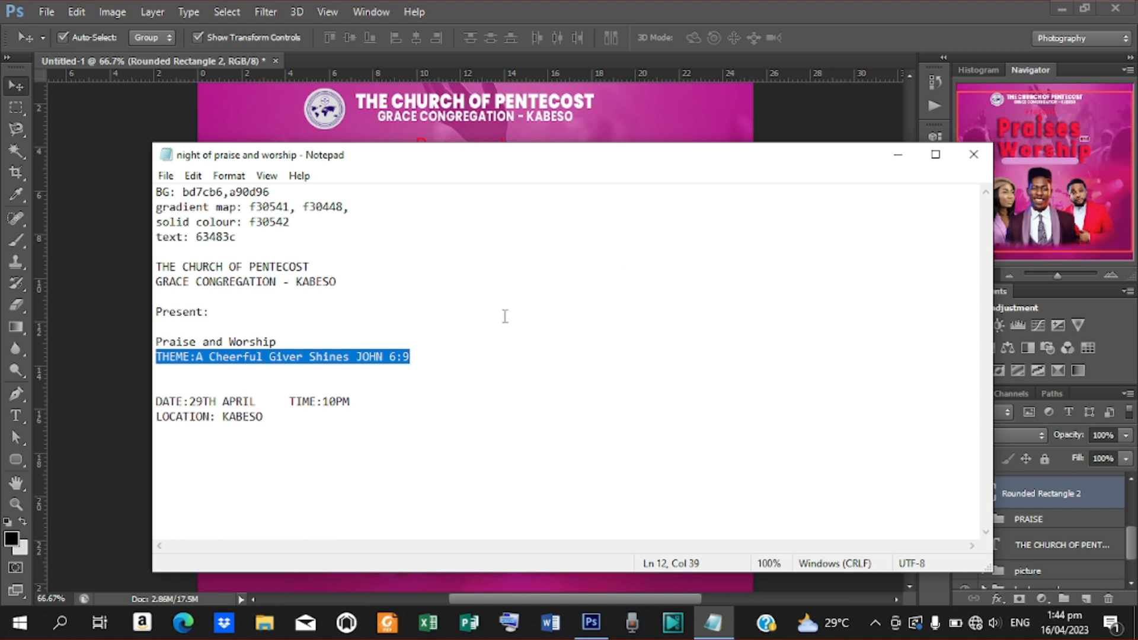
left_click(898, 154)
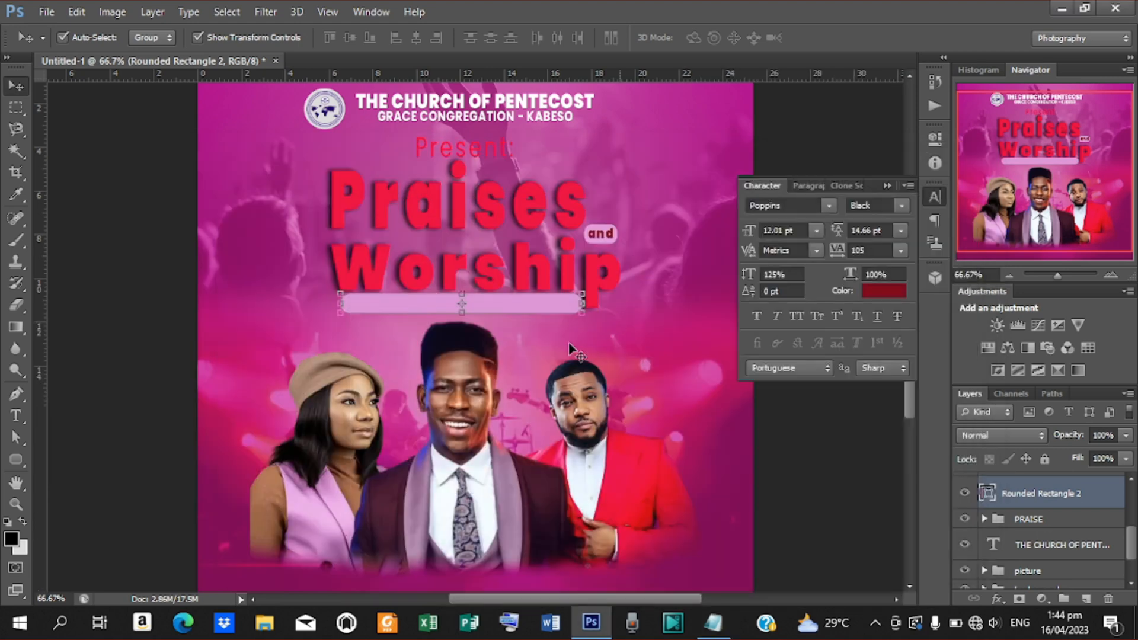
Step: Add the copied line "THEME:A Cheerful Giver Shines JOHN 6:9" as a new text layer near the flyer's upper right
key("t")
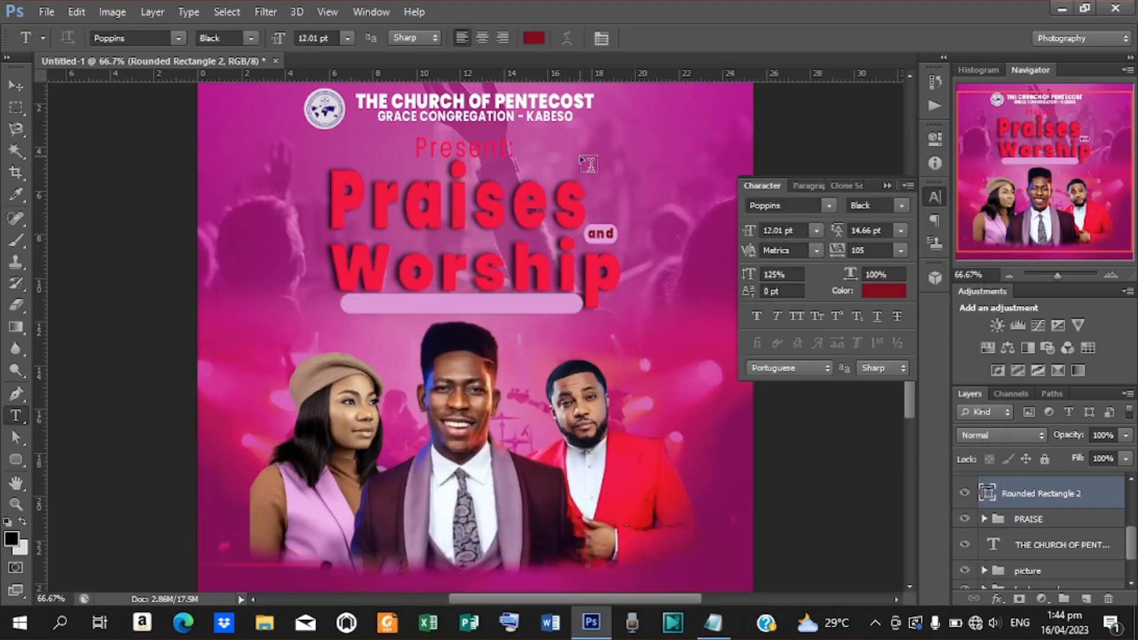
left_click(595, 155)
key("ctrl+v")
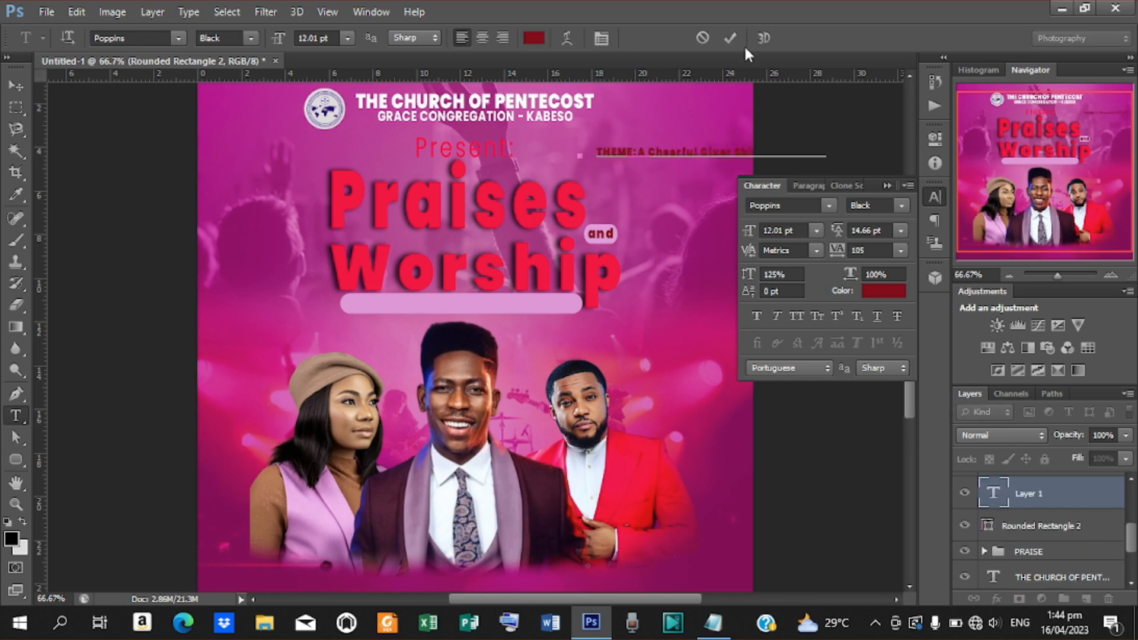
left_click(732, 37)
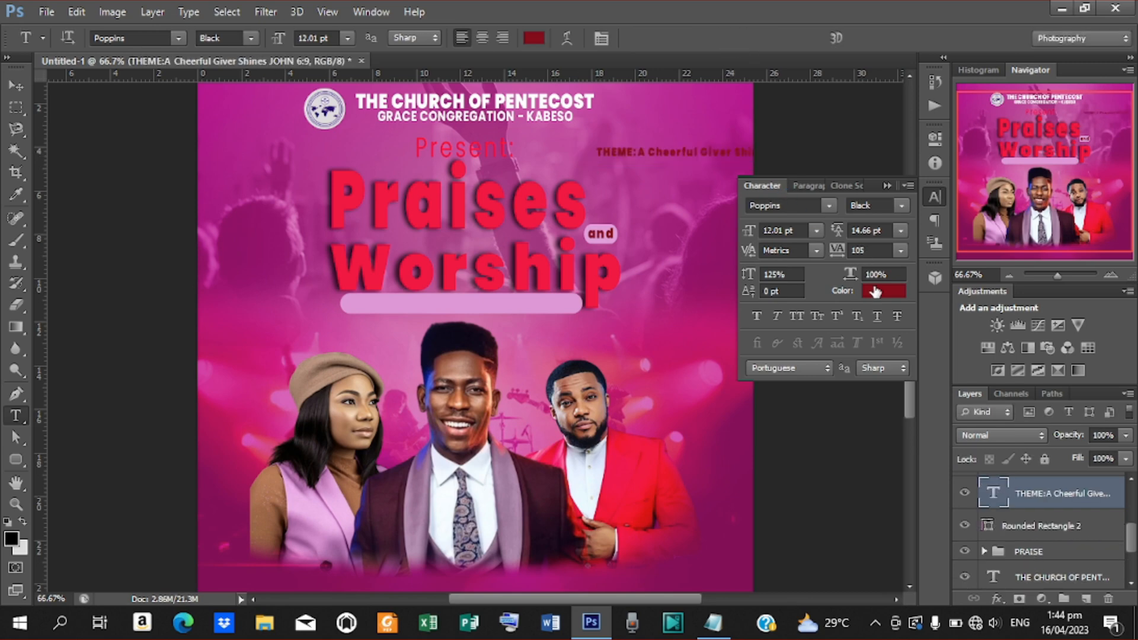
Step: Recolour the theme line white (ffffff)
left_click(876, 292)
left_click(724, 65)
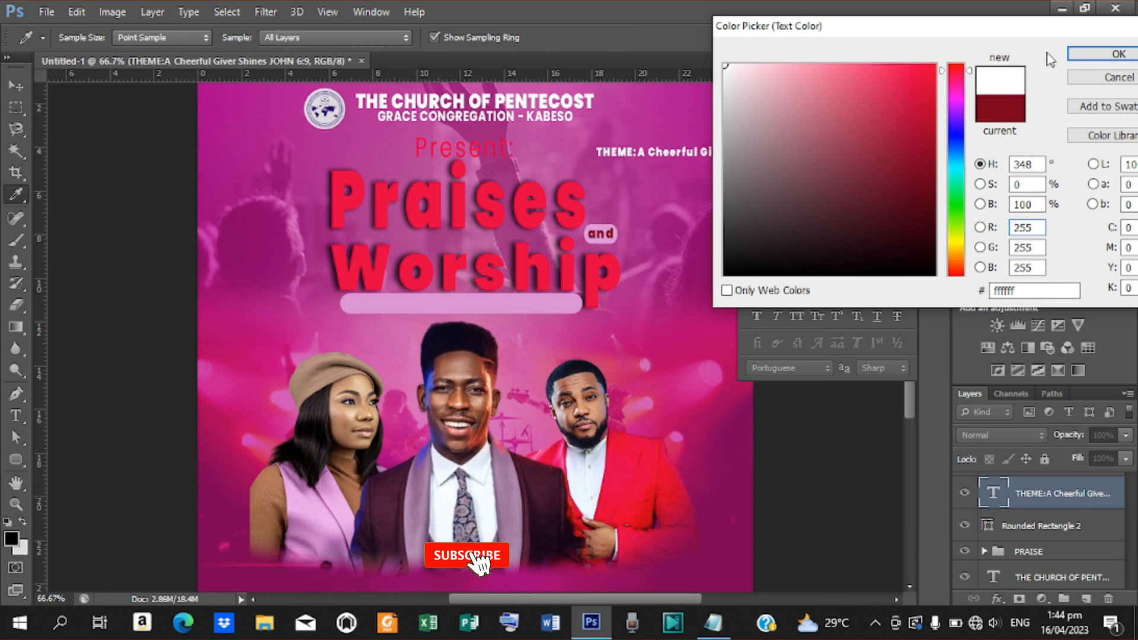
left_click(1115, 53)
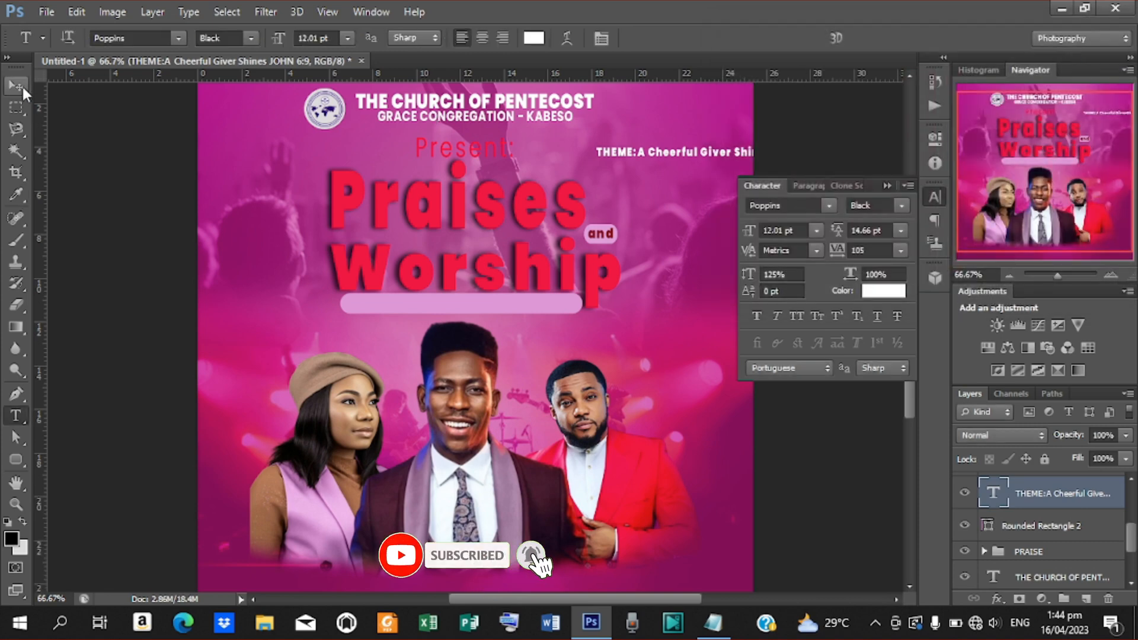
Step: Move the theme line onto the pink bar under "Worship" and align the centres of text and bar horizontally and vertically
left_click(16, 86)
left_click_drag(647, 179, 444, 310)
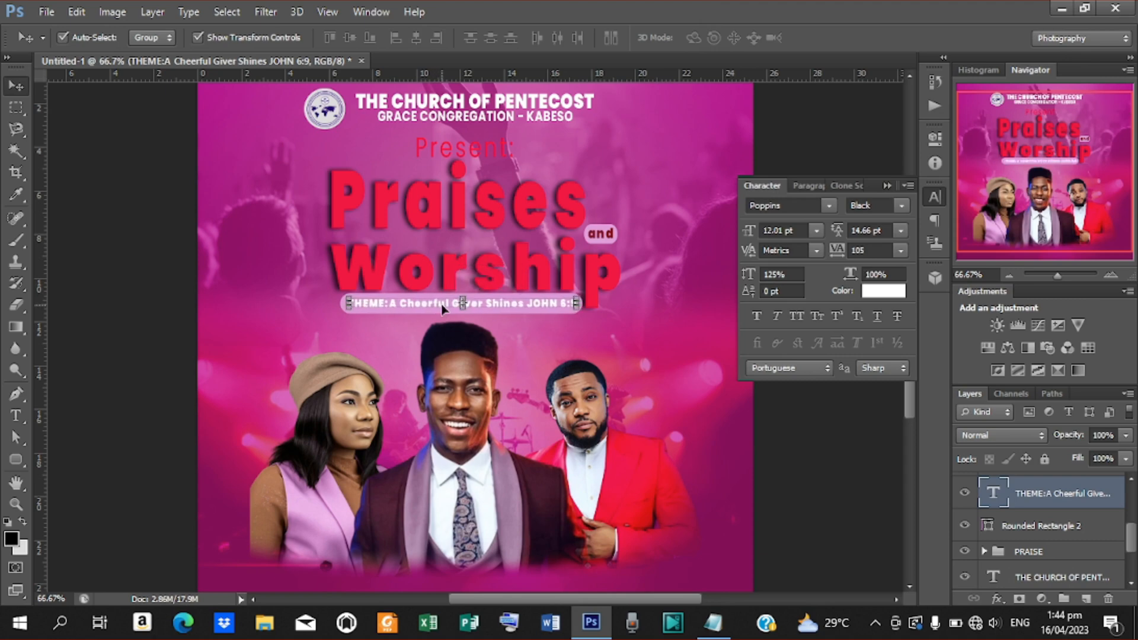
left_click(1046, 524, "shift")
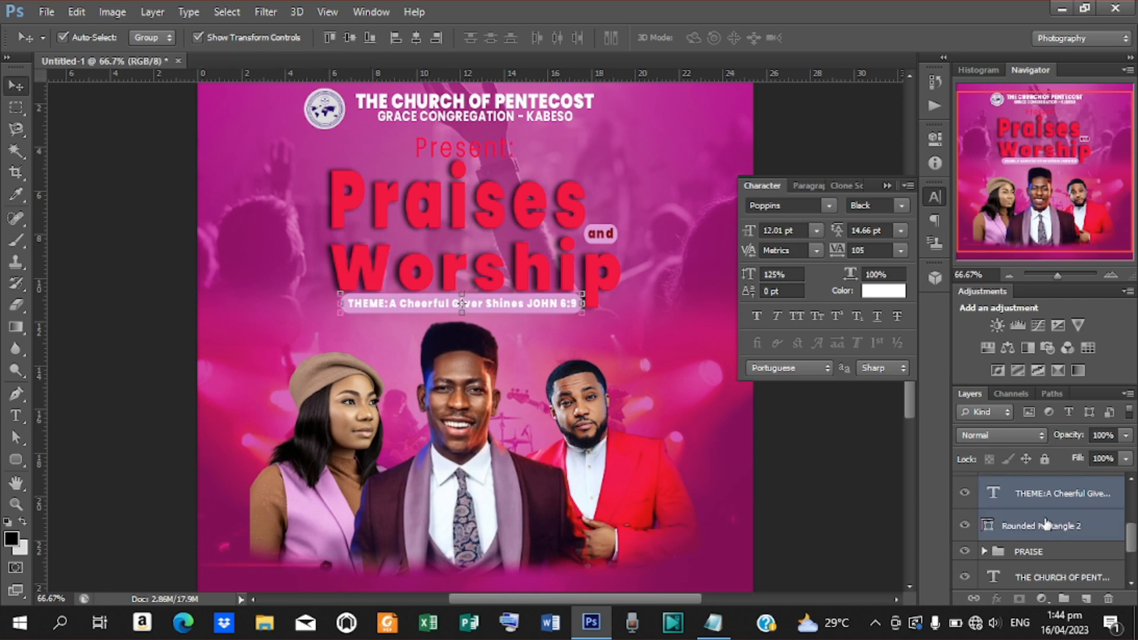
left_click(416, 38)
left_click(350, 37)
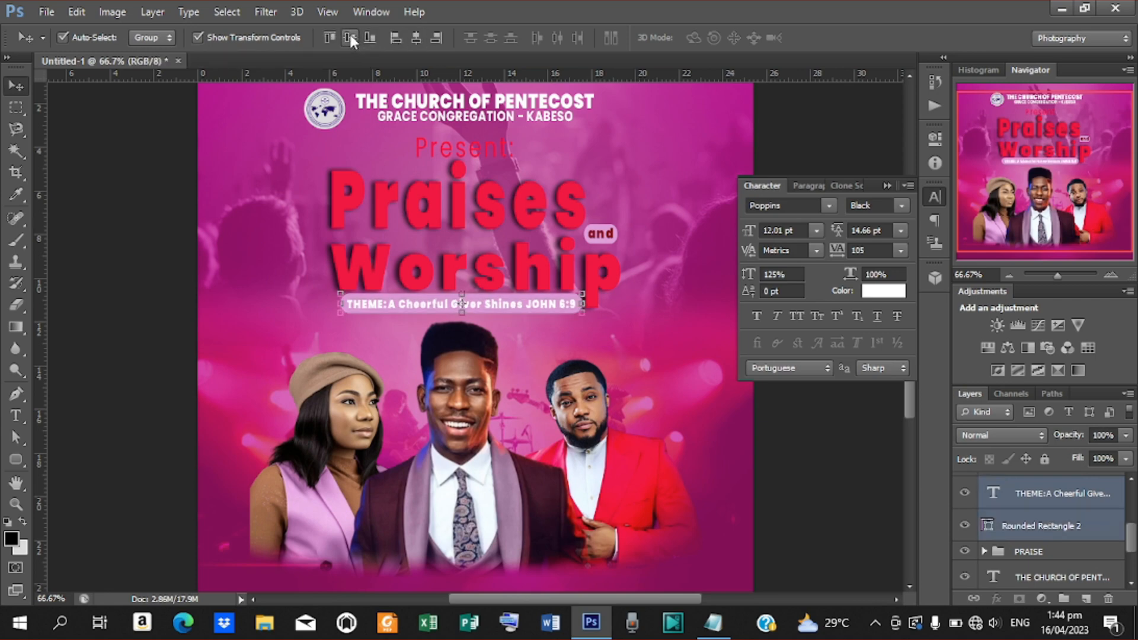
left_click(803, 426)
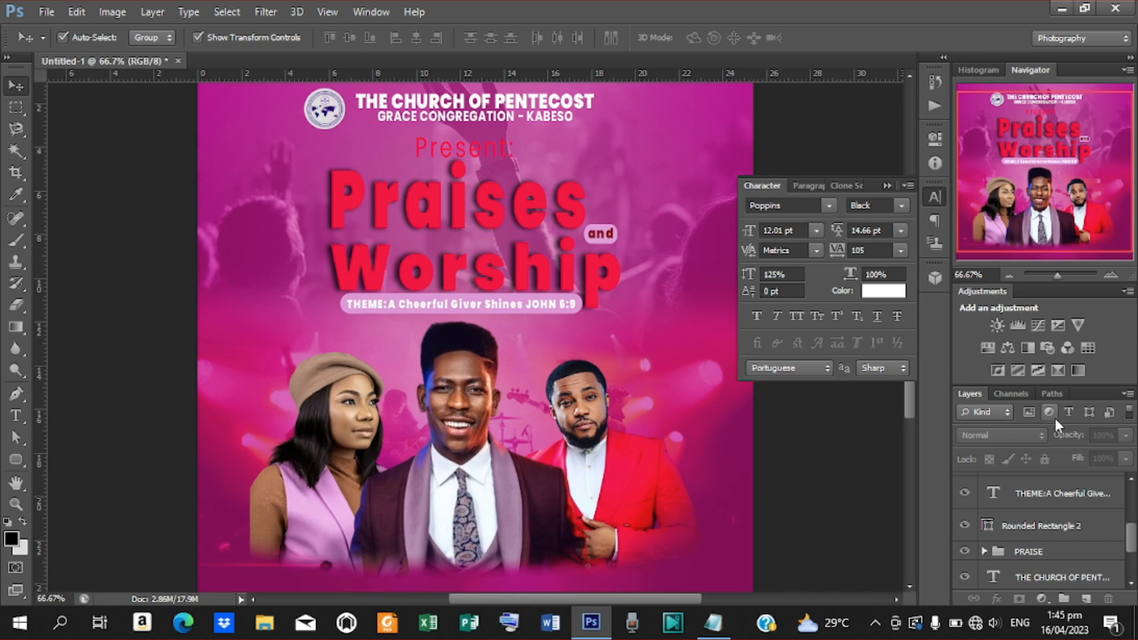
Step: Recolour the theme line dark maroon (441828), sampled from the middle man's suit jacket
left_click(1067, 490)
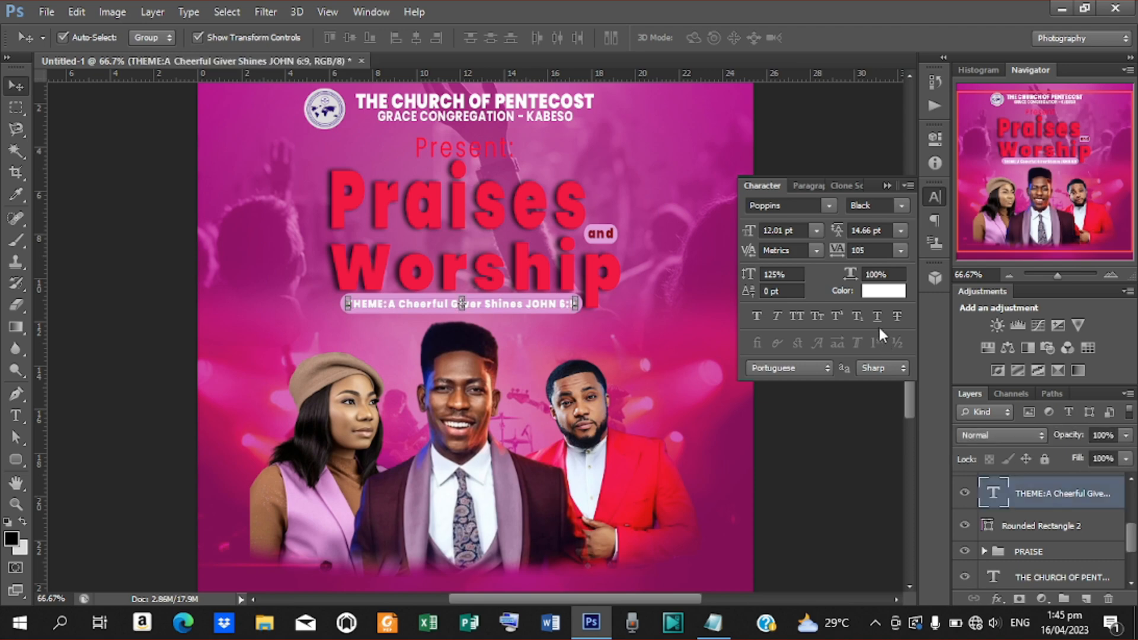
left_click(872, 293)
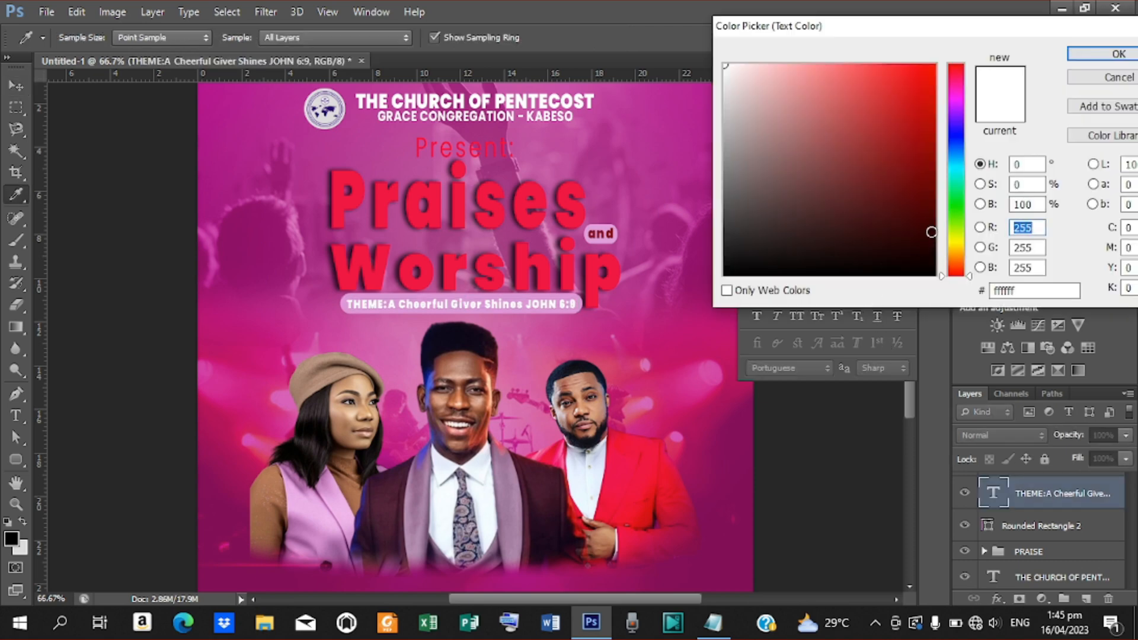
left_click(539, 467)
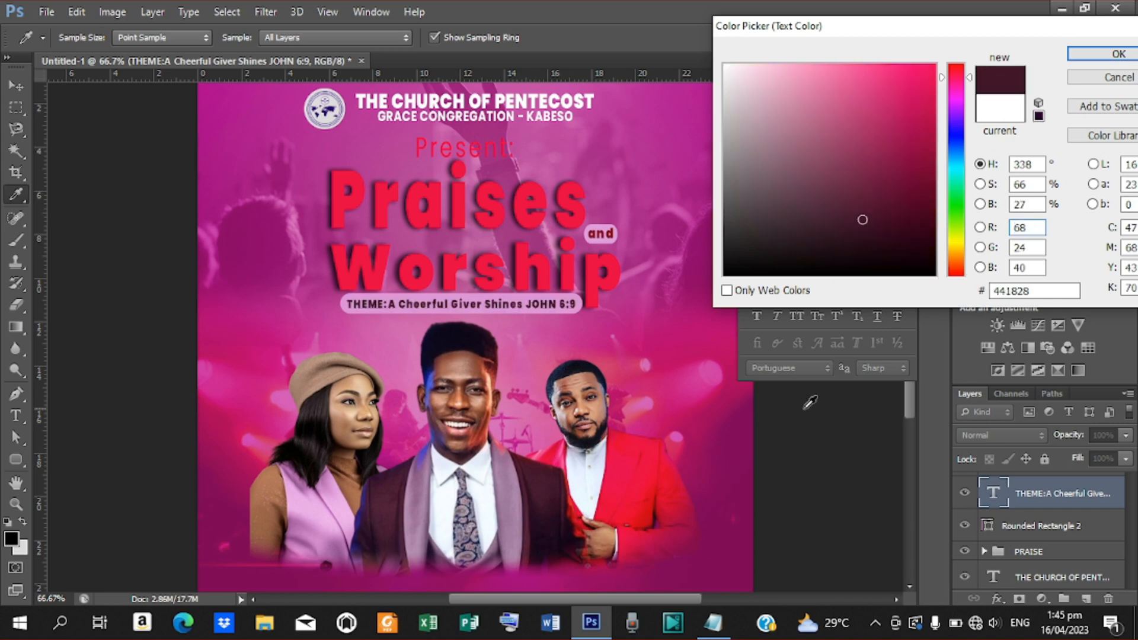
left_click(1114, 55)
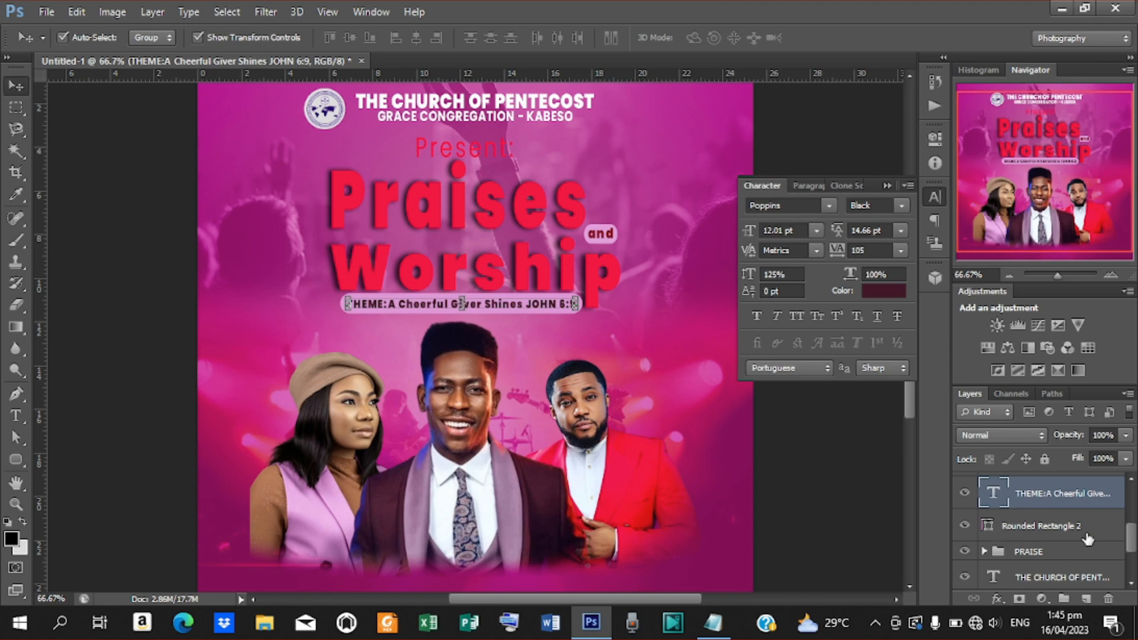
Step: Group the theme text with its rounded pink bar and name the group "theme"
left_click(1053, 526, "ctrl")
key("ctrl+g")
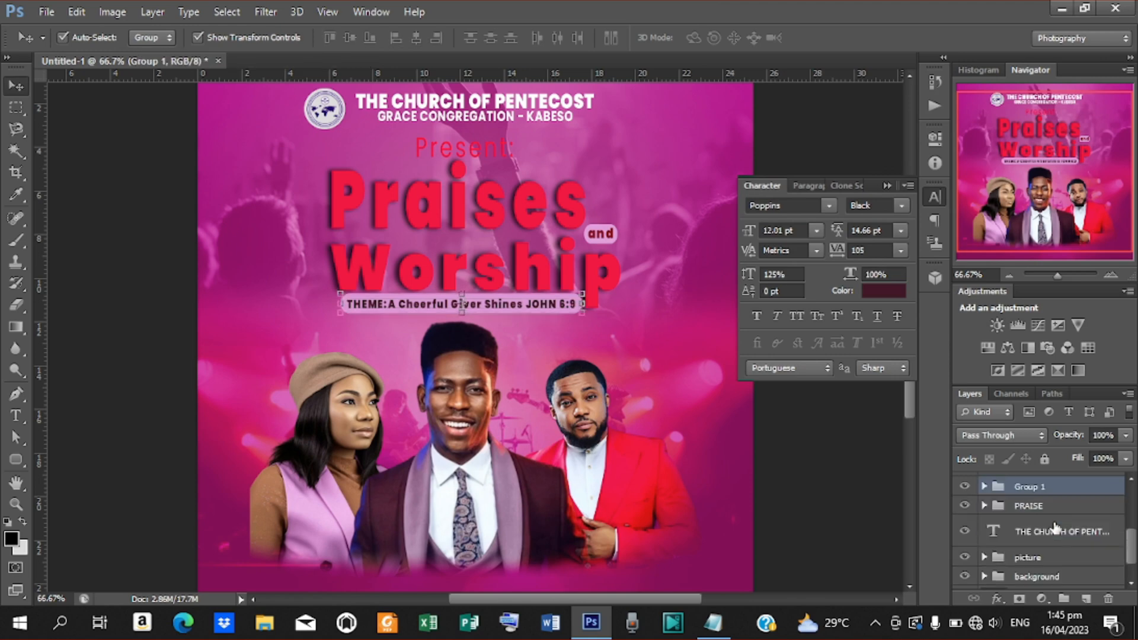
double_click(1048, 487)
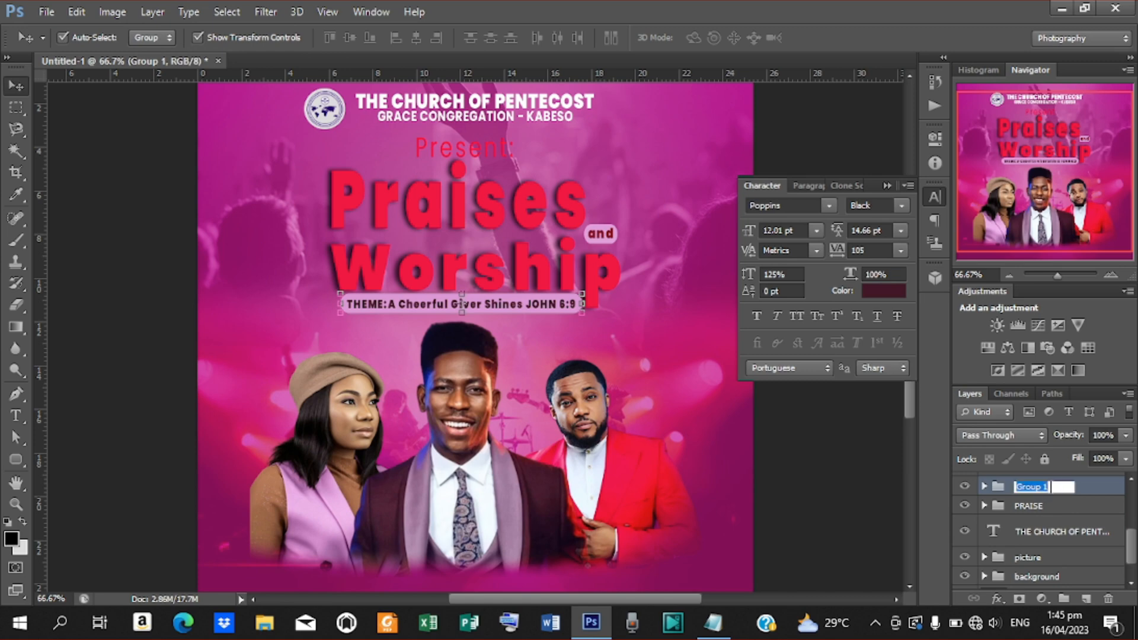
type("theme")
key("Return")
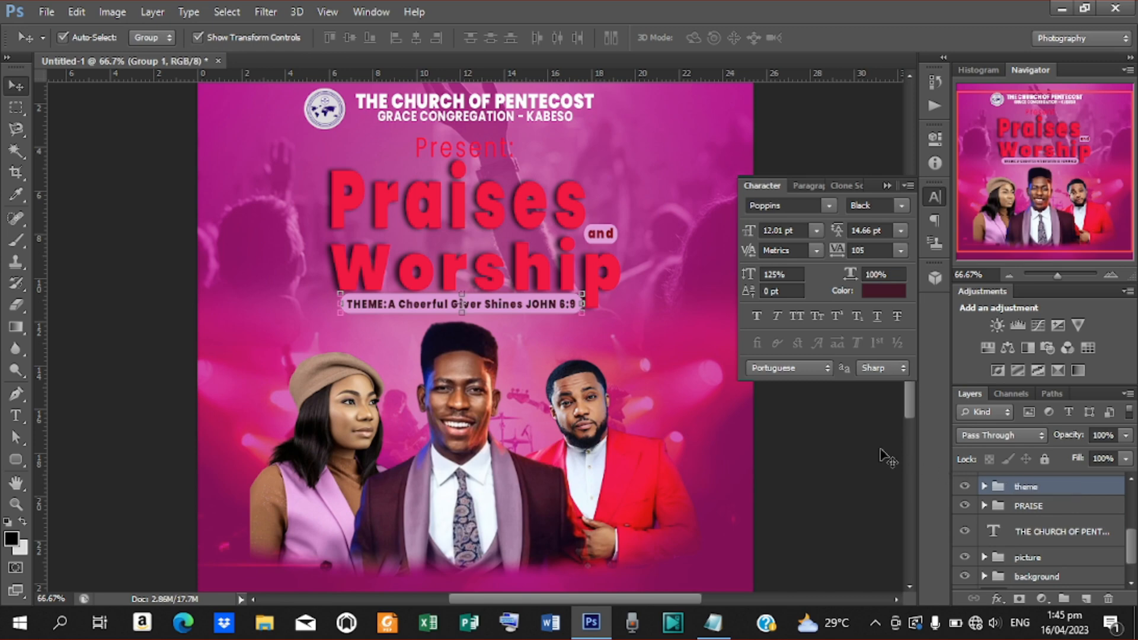
left_click(887, 461)
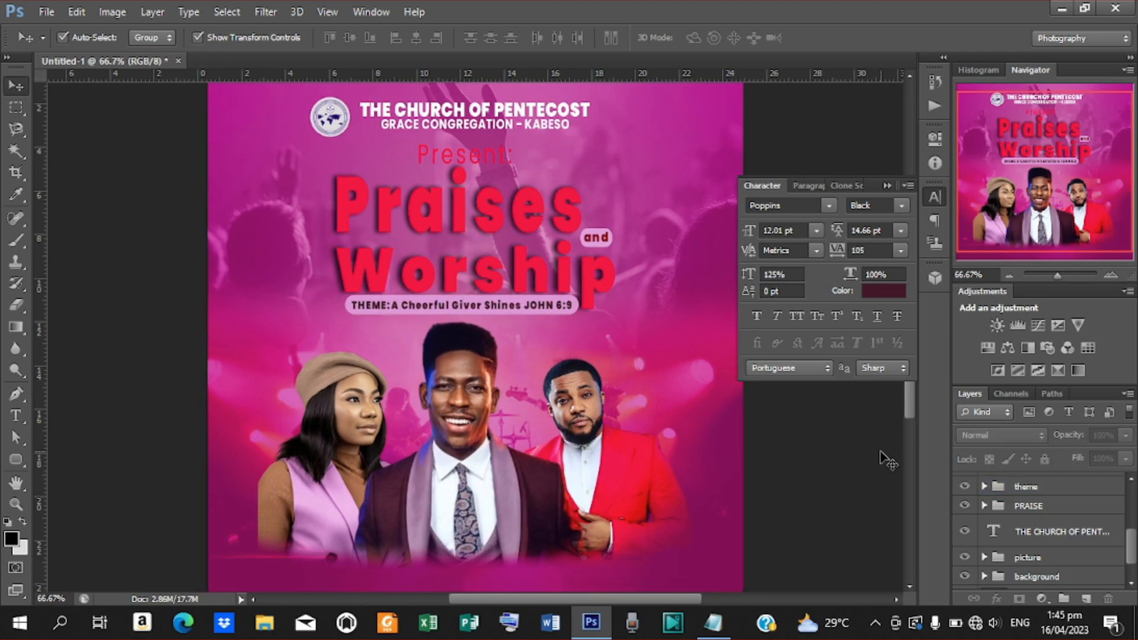
Step: Scale the picture group of three people to about 91% and shift it up to about Y 679 px, just below the theme bar
key("ctrl+minus")
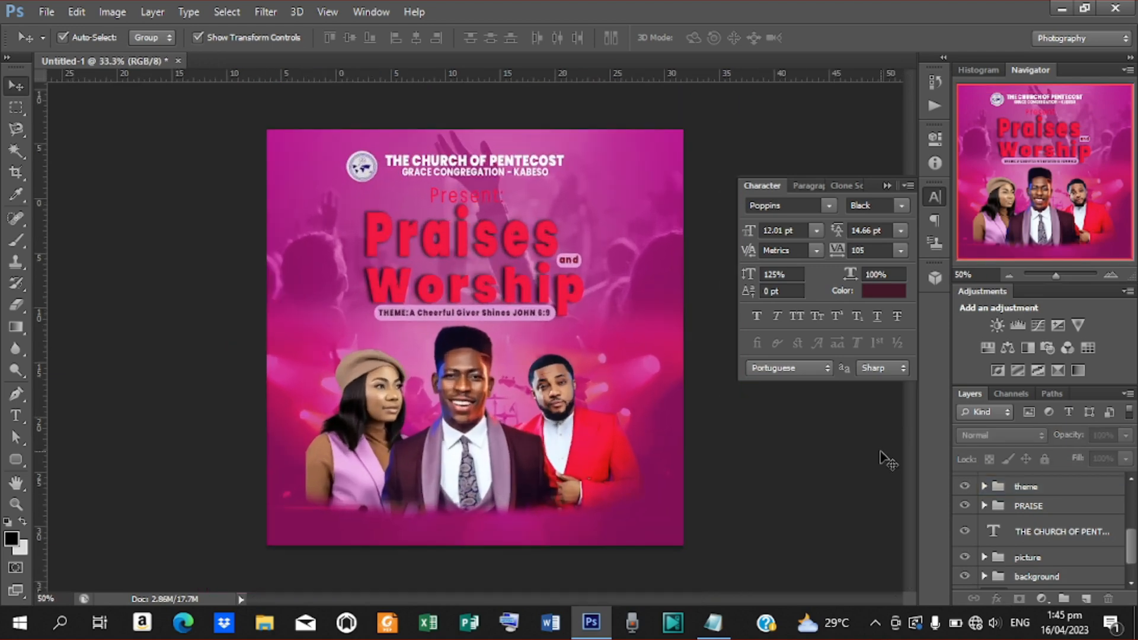
left_click(544, 455)
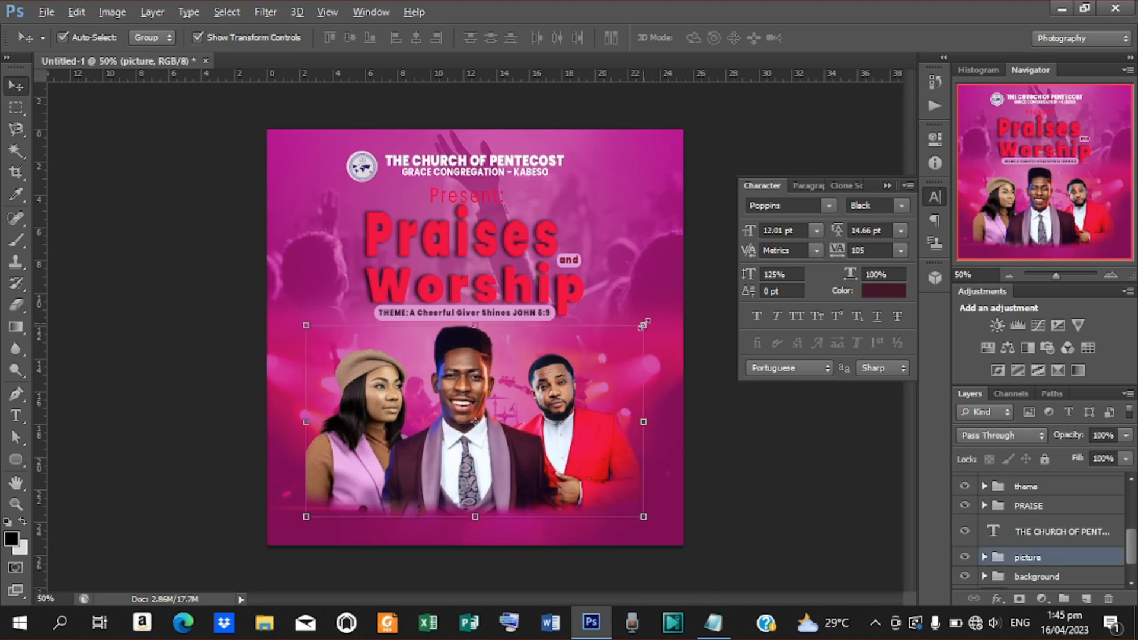
left_click_drag(644, 325, 632, 332)
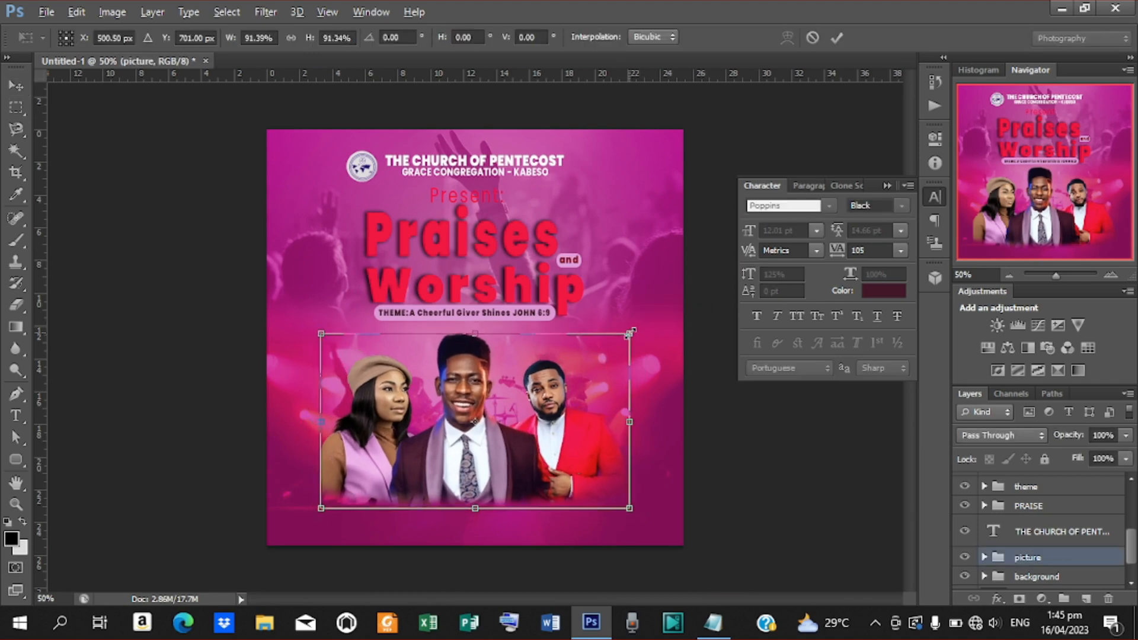
left_click_drag(522, 438, 521, 422)
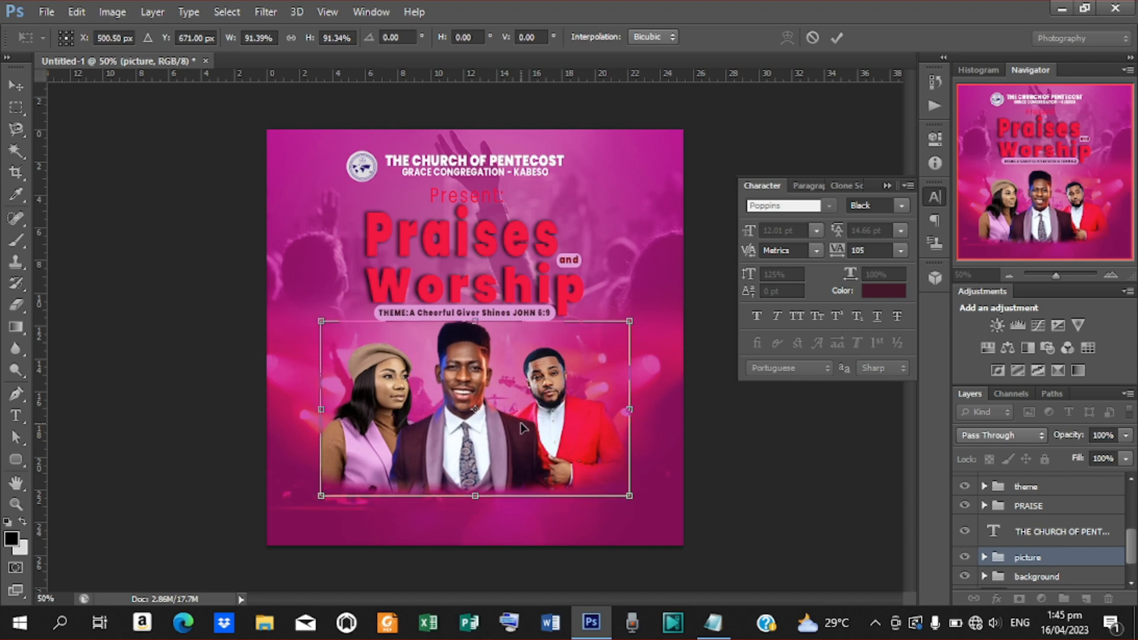
key("Down")
key("Down")
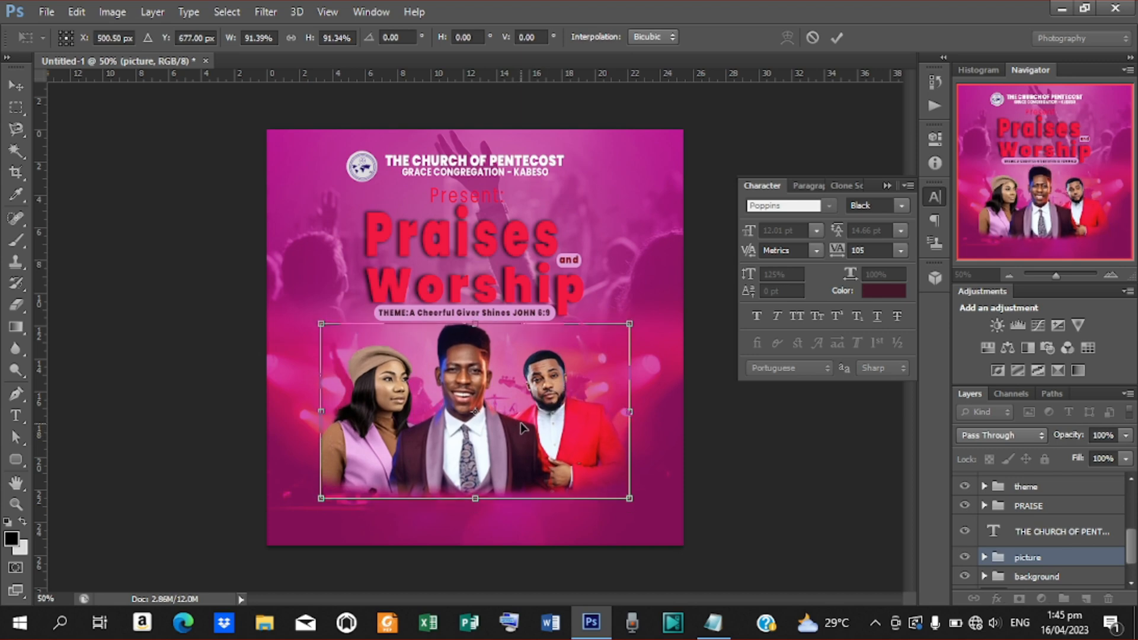
key("Down")
key("Down")
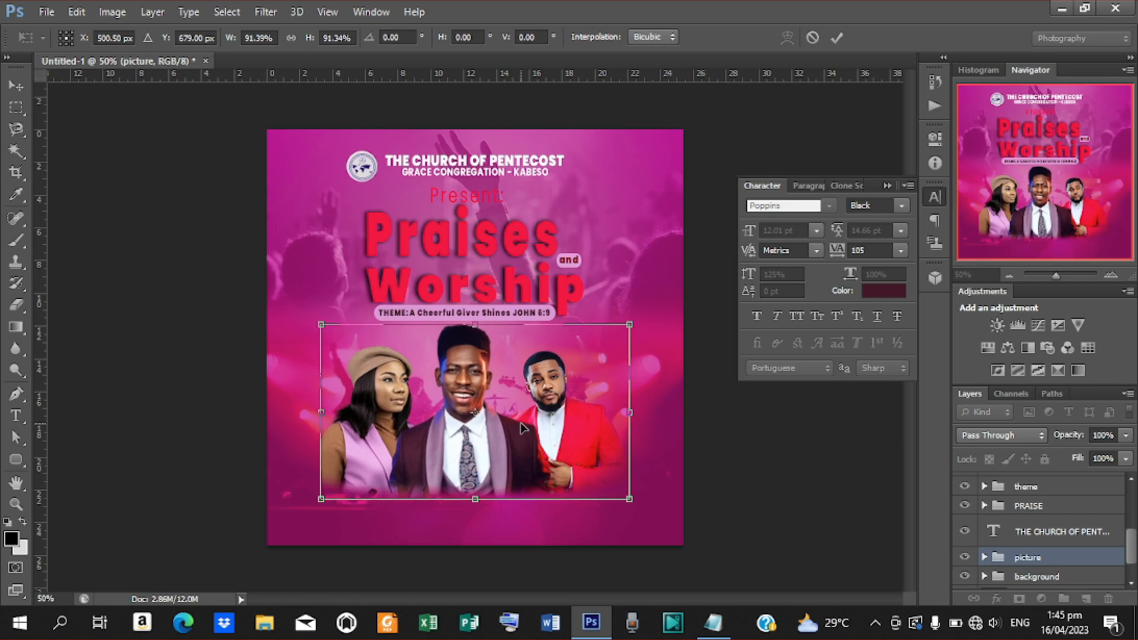
left_click(836, 38)
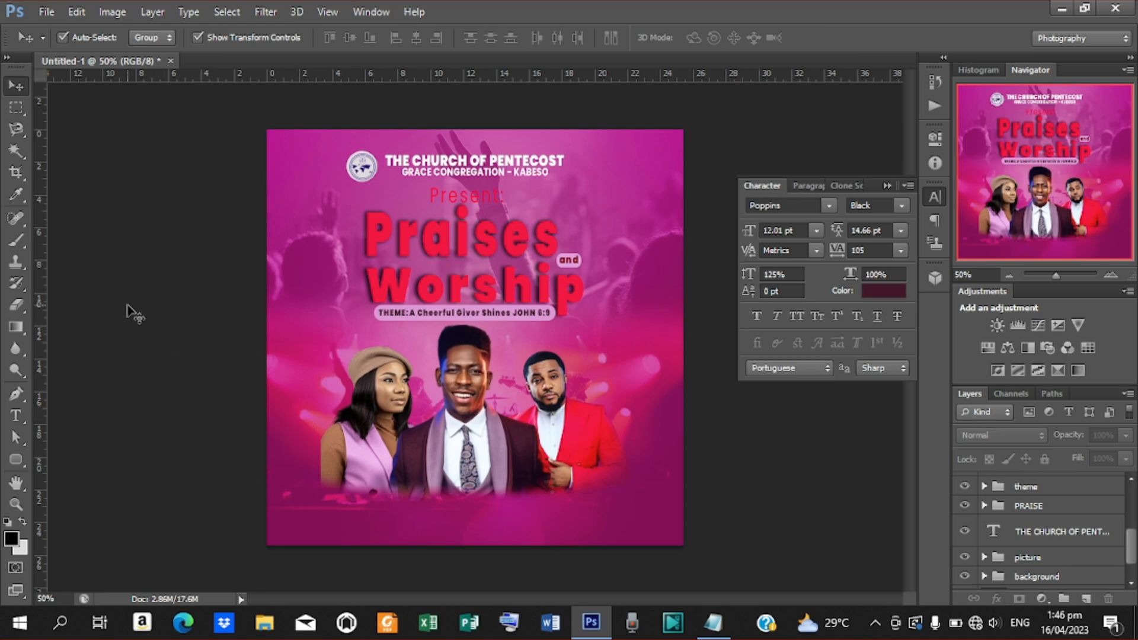
Step: Copy "29TH APRIL" from the Notepad notes and add it in Photoshop as a new text layer beside the woman's head
left_click(17, 417)
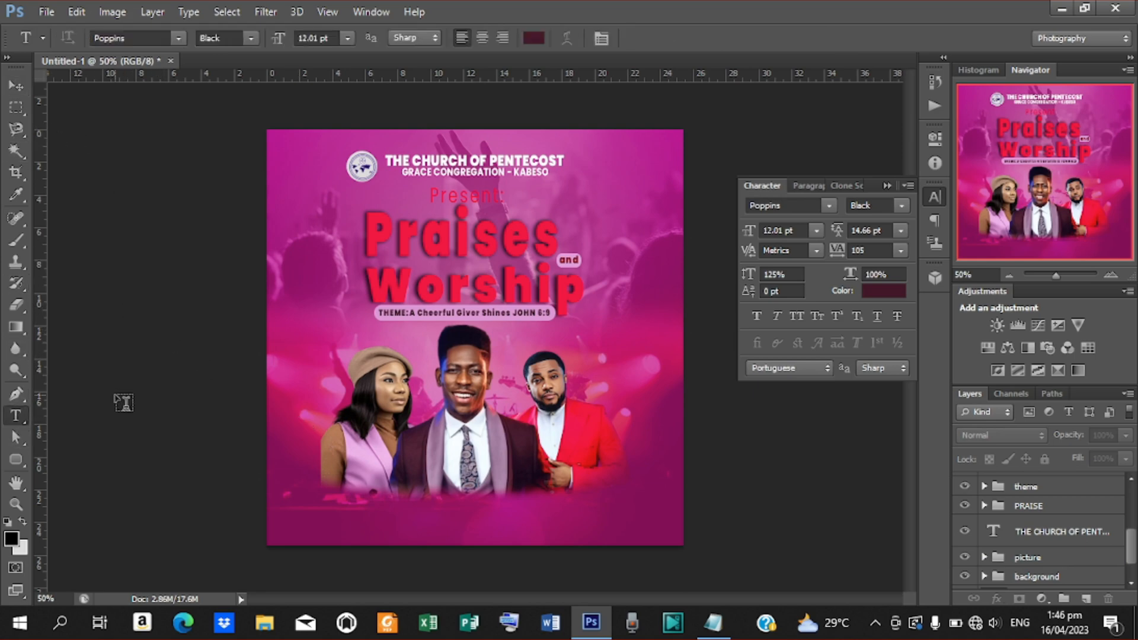
left_click(306, 336)
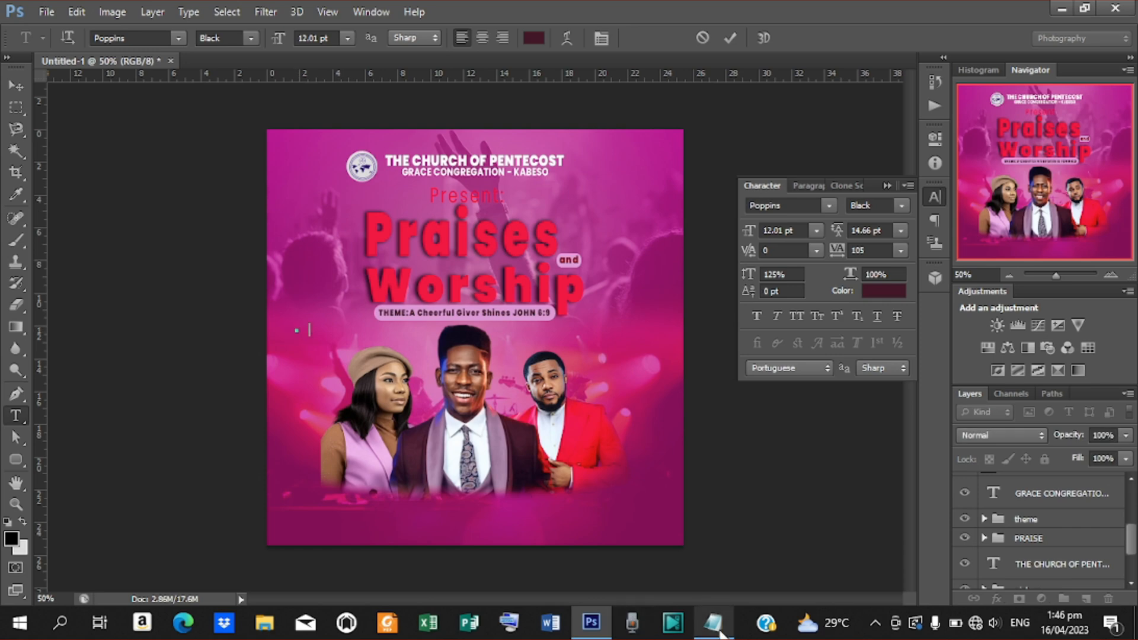
left_click(719, 632)
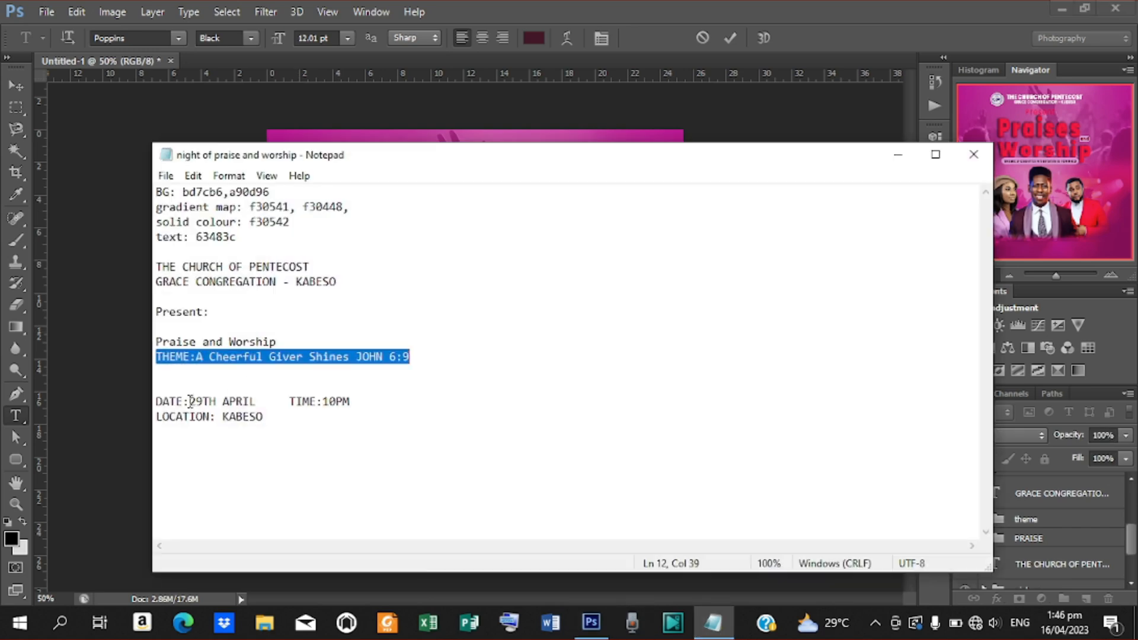
left_click_drag(190, 401, 252, 403)
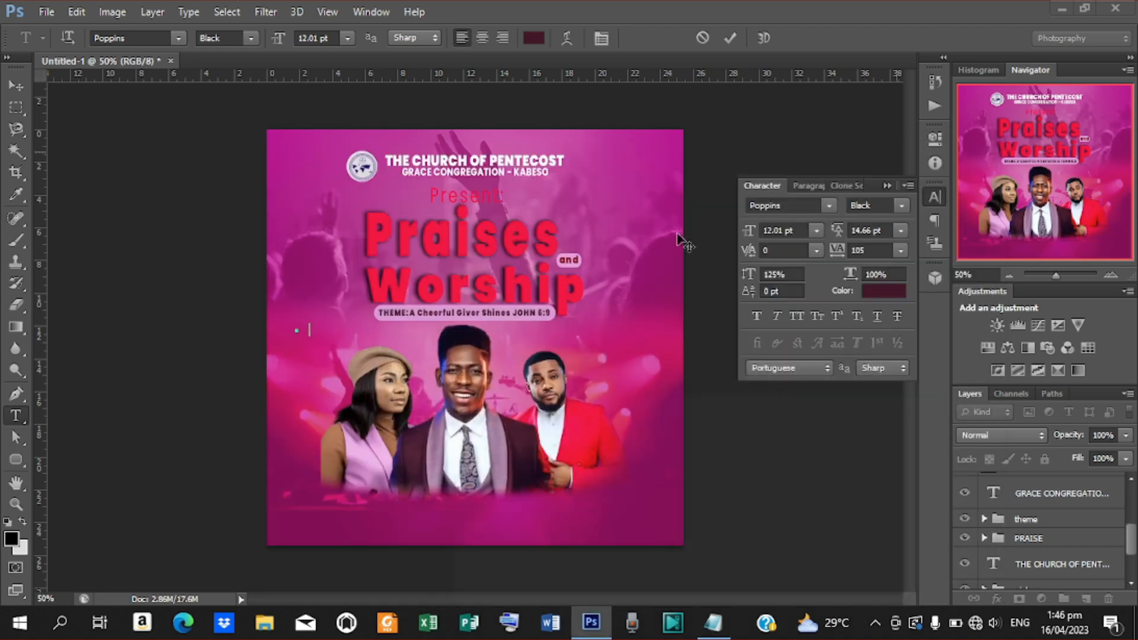
left_click(898, 155)
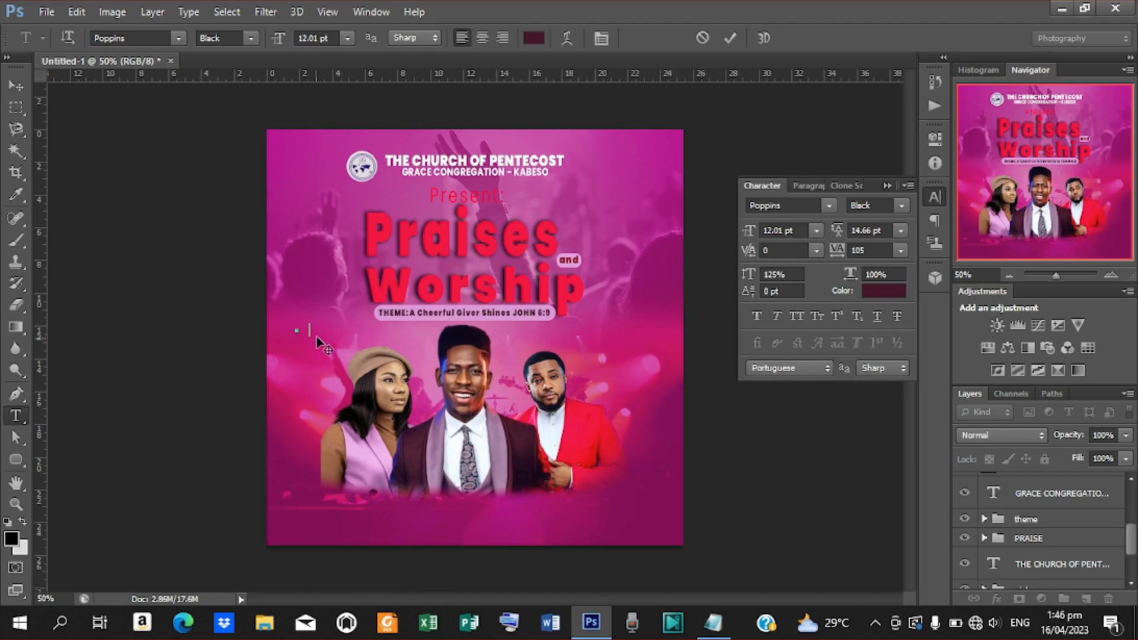
type("29TH APRIL")
left_click(728, 38)
key("v")
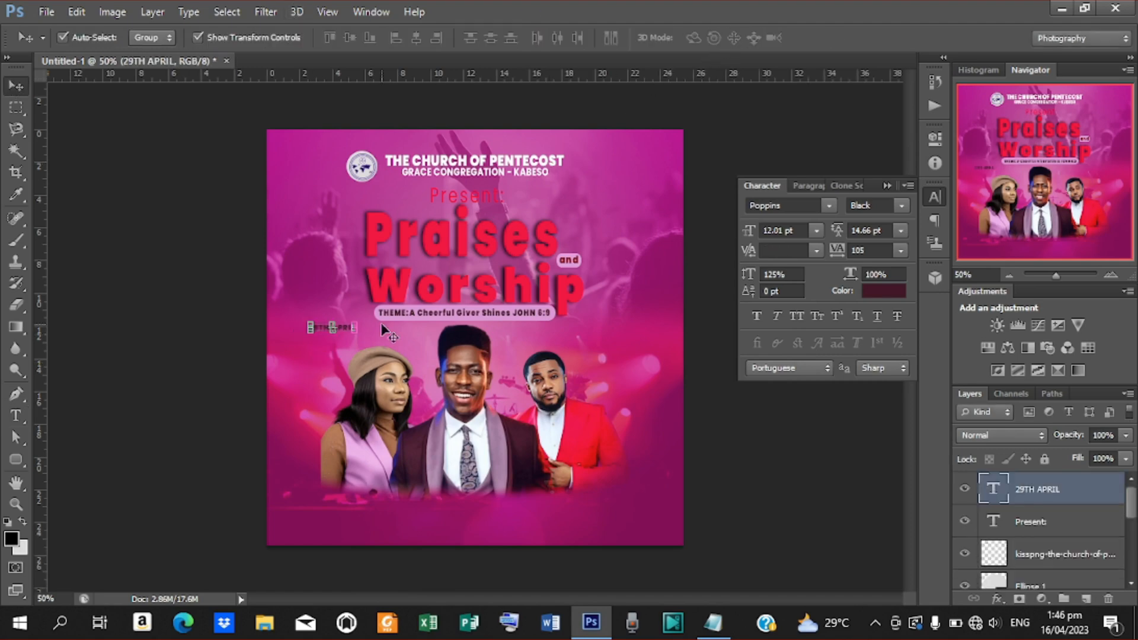
Step: Move "29TH APRIL" to the flyer's lower-left area at about X 215, Y 955 px, enlarged to about 230% width and 188% height
left_click_drag(348, 333, 388, 524)
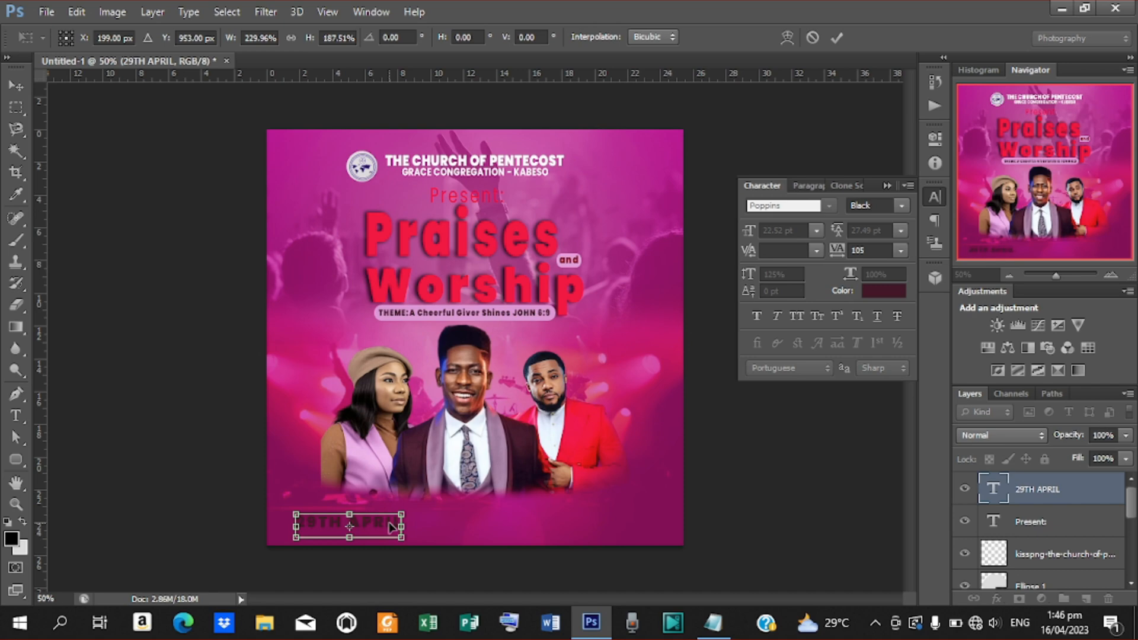
key("Right")
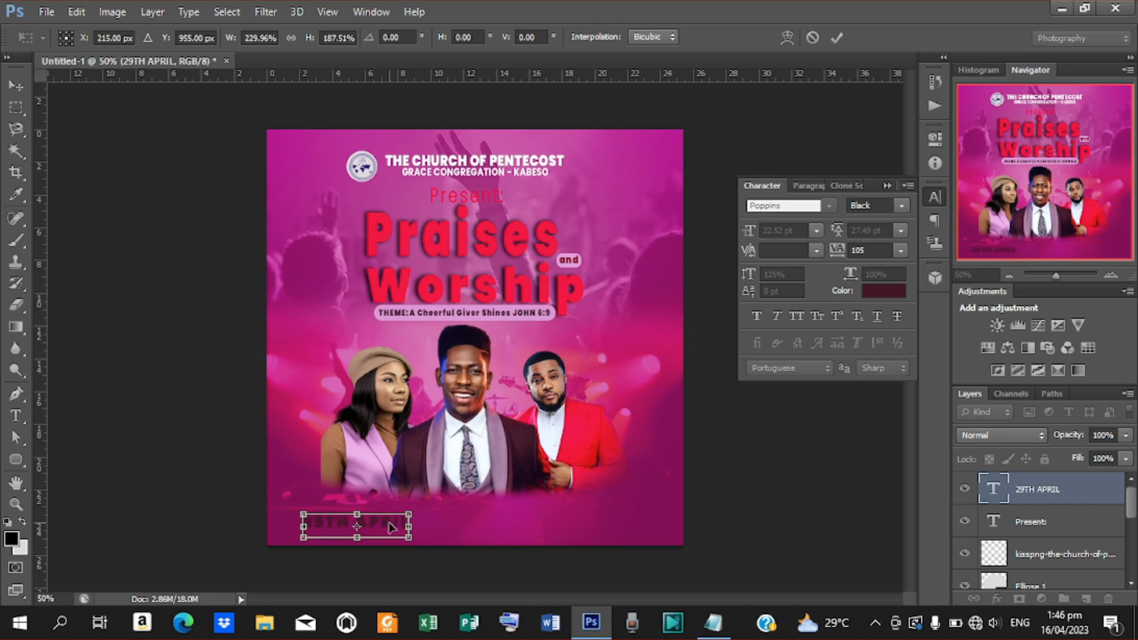
key("Return")
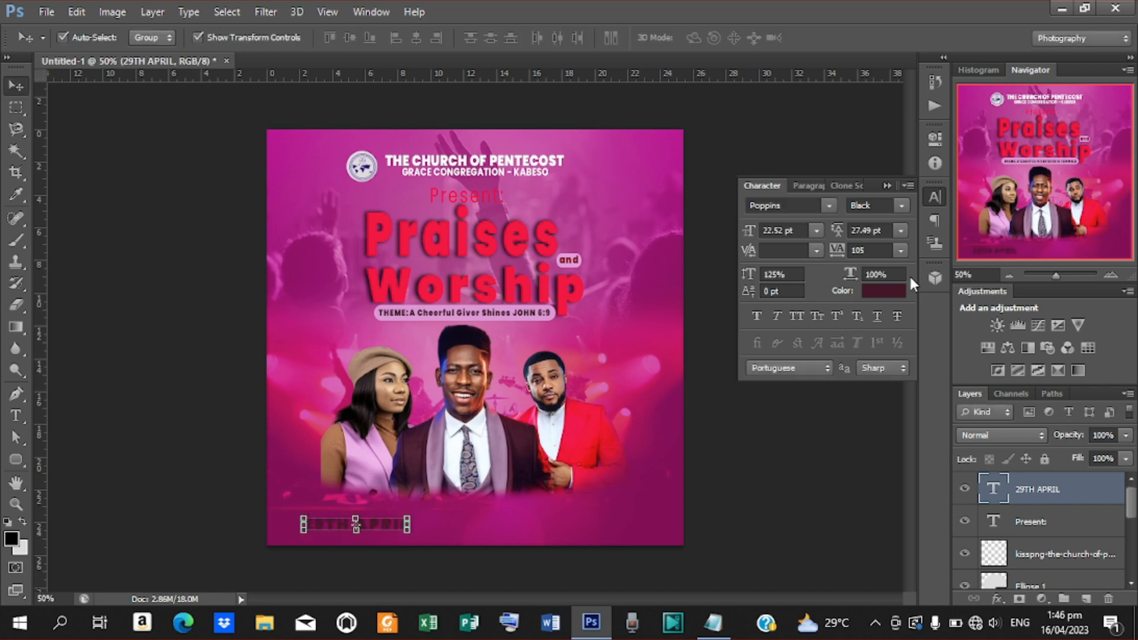
Step: Recolour the "29TH APRIL" text a very pale pink (fff1f6)
left_click(887, 289)
left_click(775, 101)
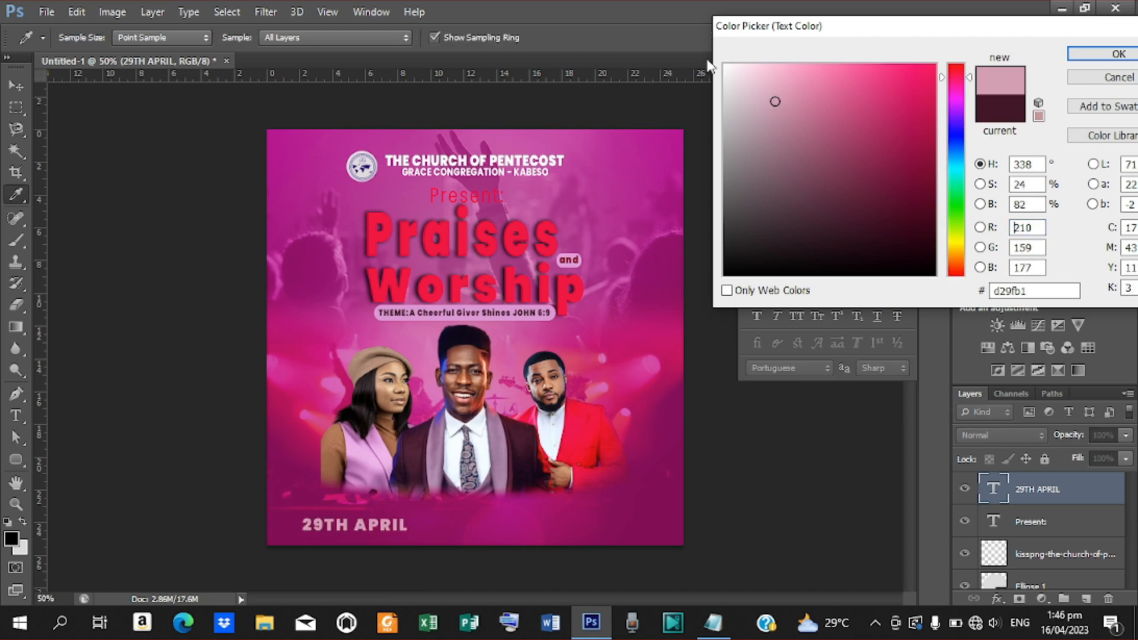
left_click(733, 64)
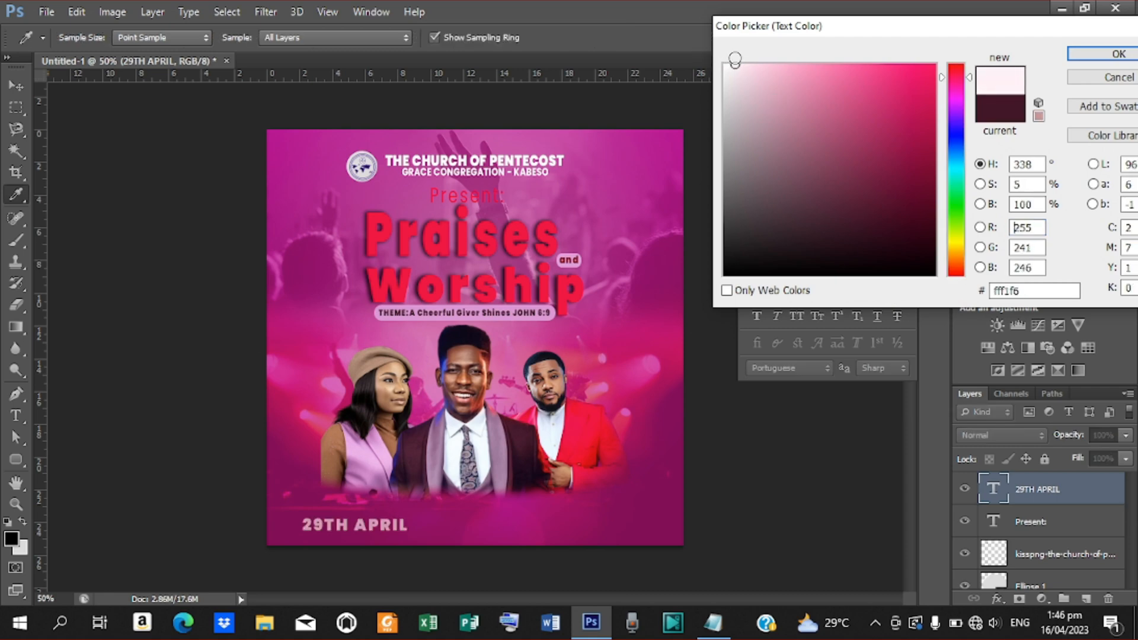
left_click(1094, 53)
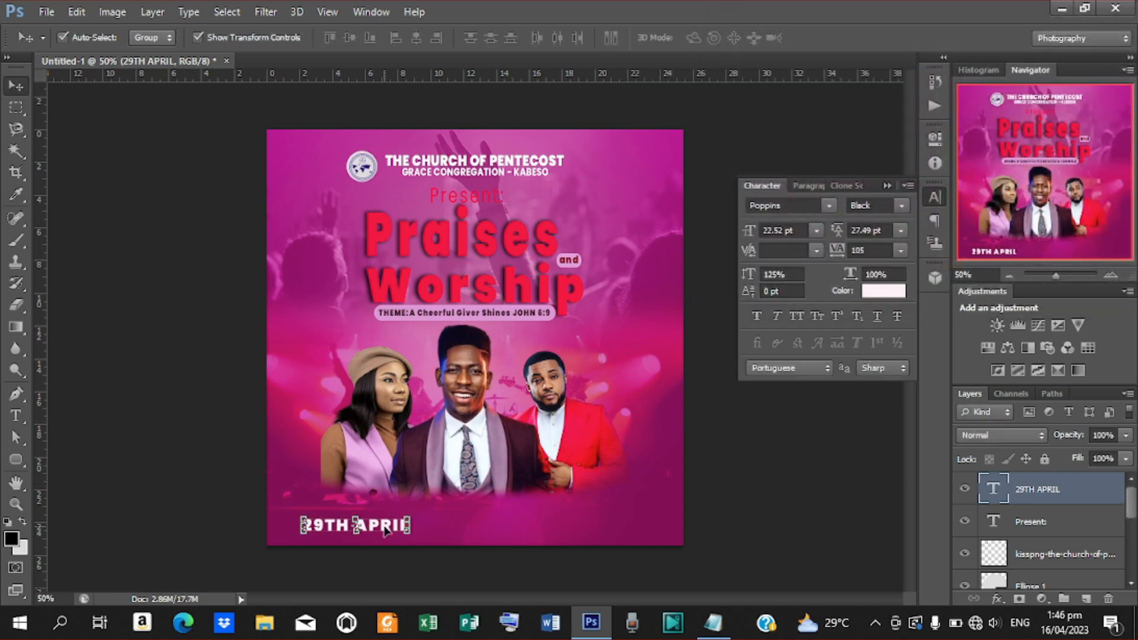
Step: Duplicate the "29TH APRIL" text to its right and replace the copy's wording with "10PM" copied from the Notepad notes
left_click_drag(384, 529, 535, 529)
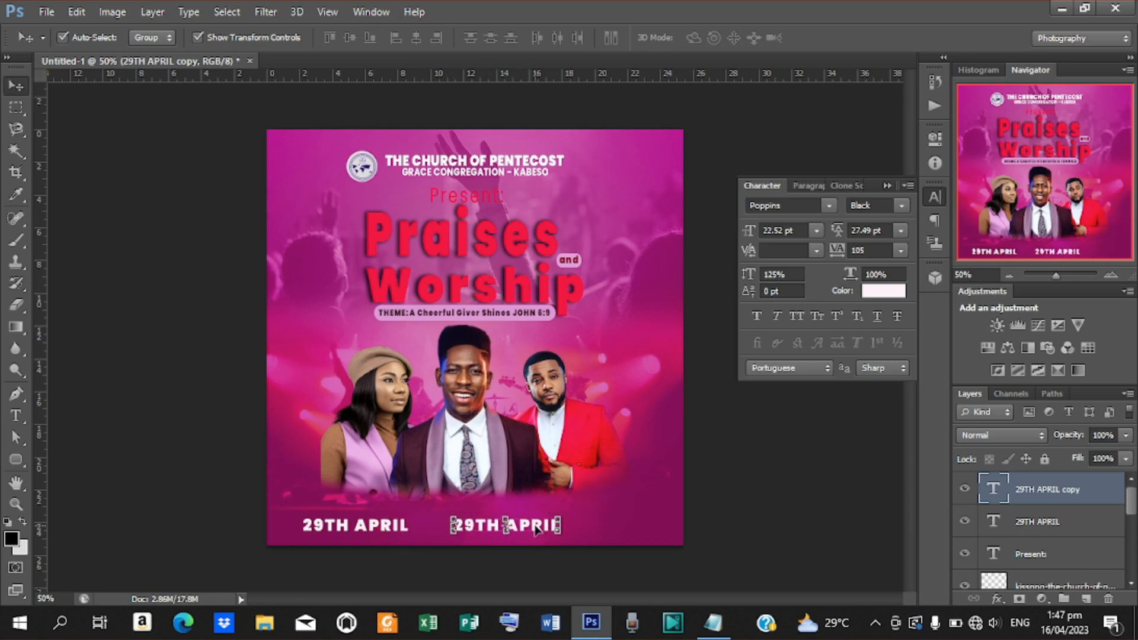
key("t")
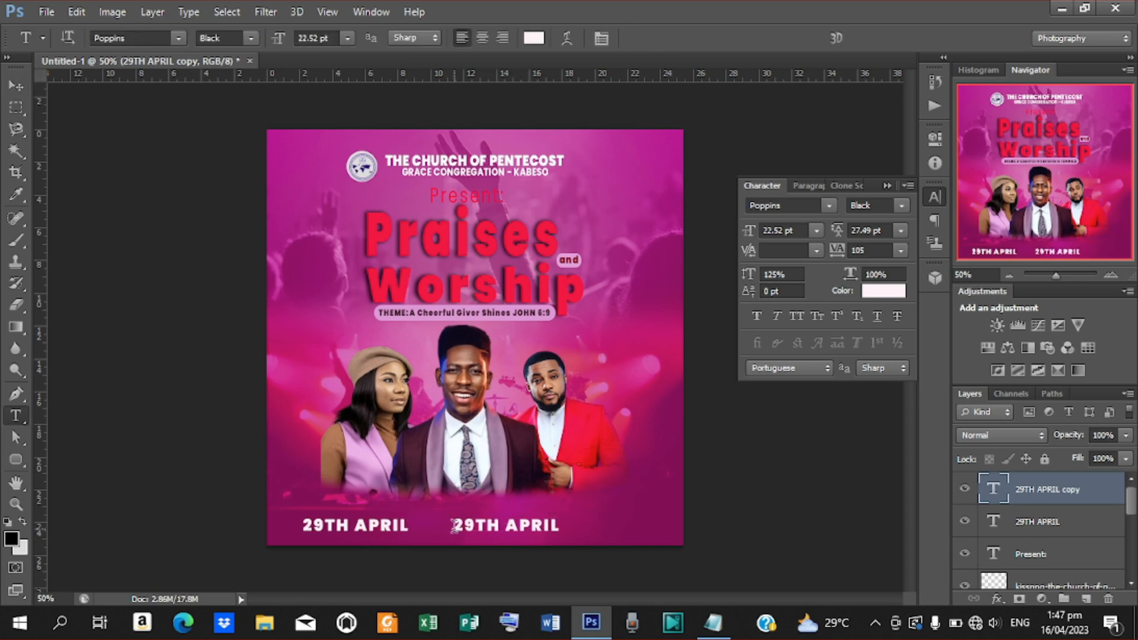
left_click_drag(454, 526, 643, 528)
left_click(713, 622)
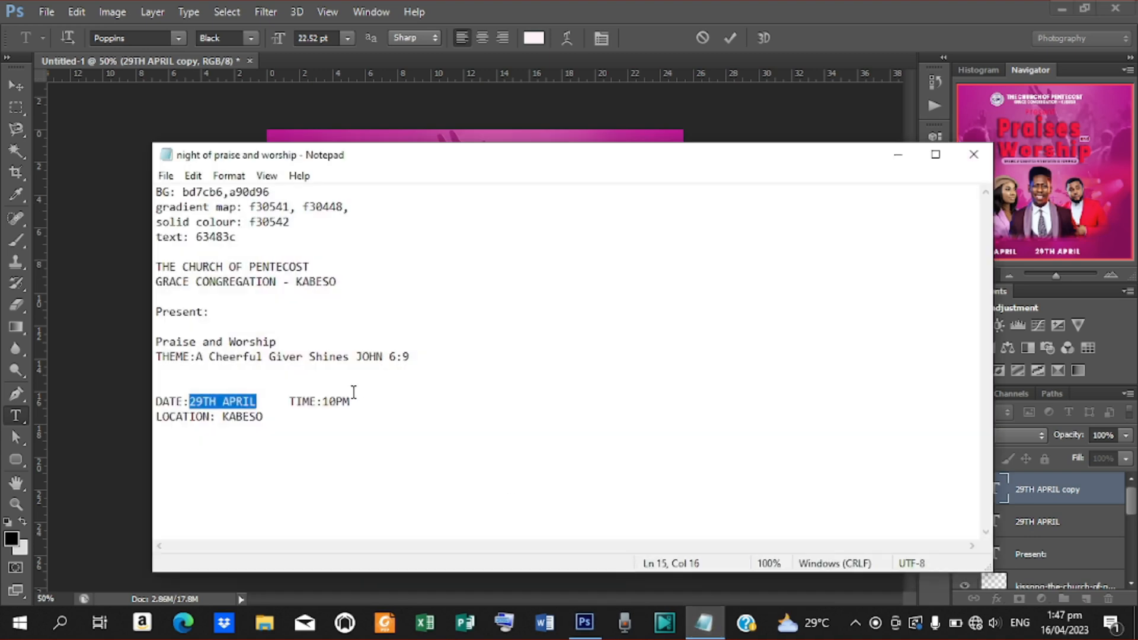
left_click_drag(324, 403, 363, 403)
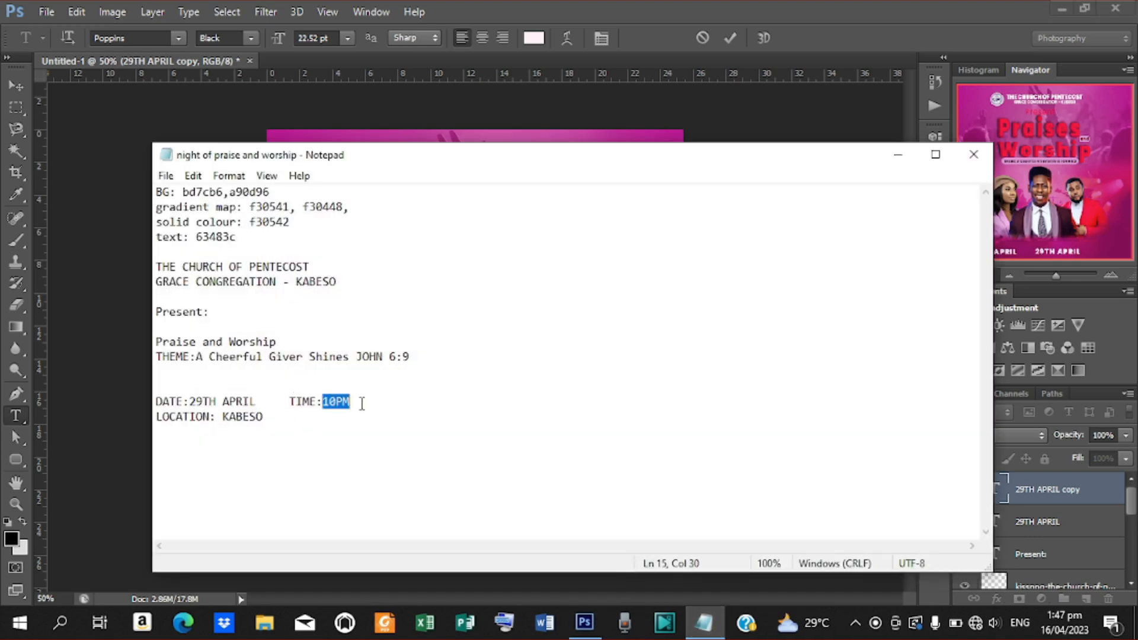
left_click(898, 154)
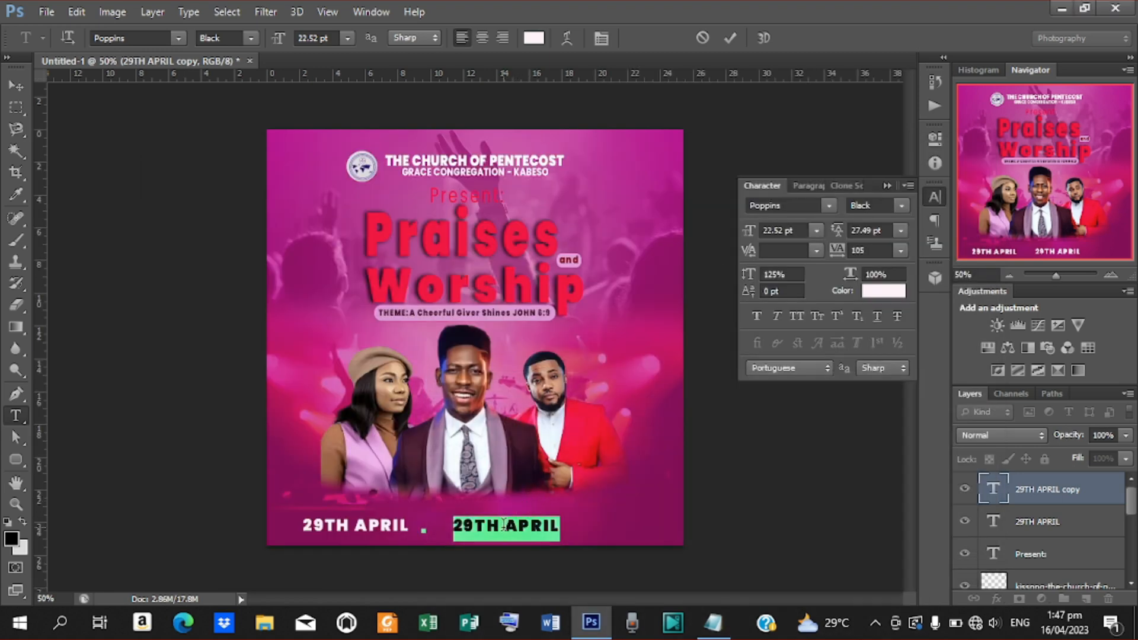
key("ctrl+v")
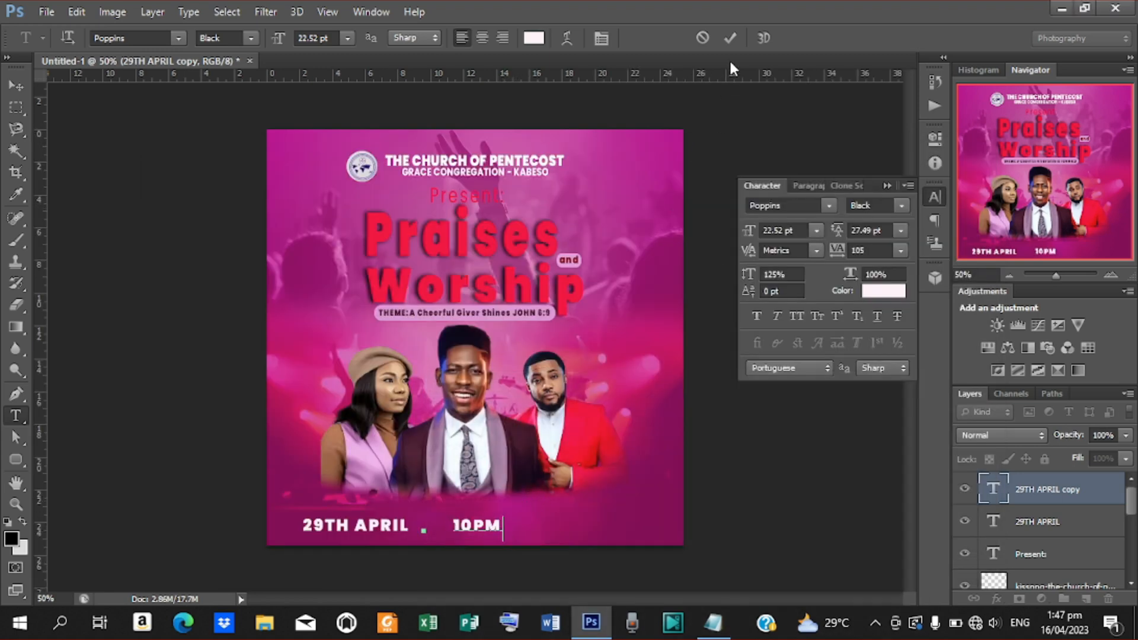
left_click(728, 38)
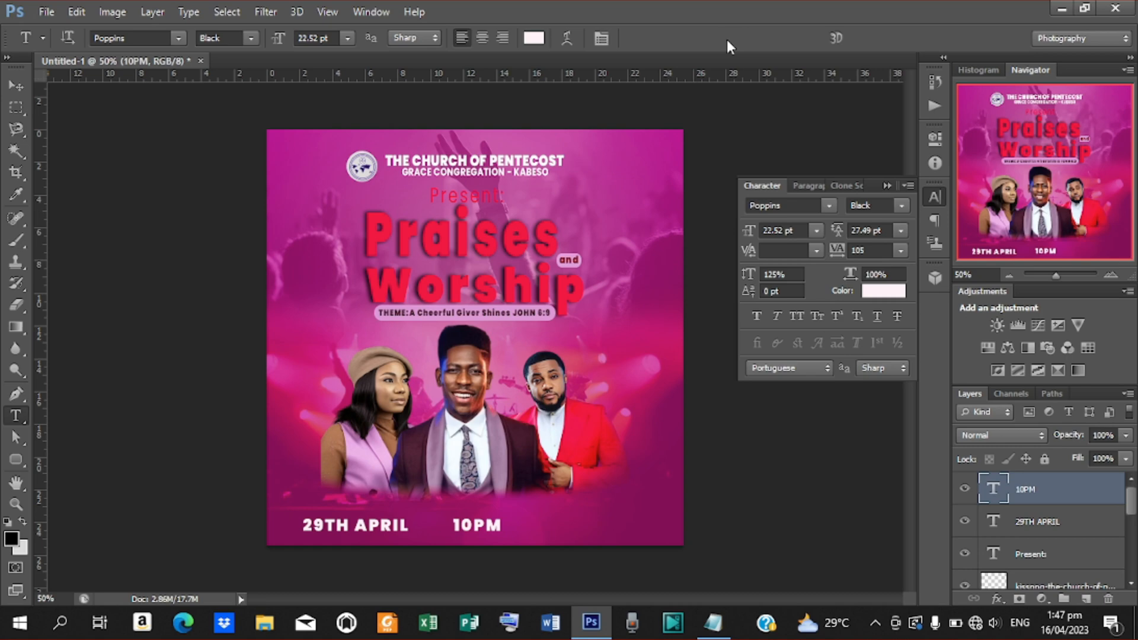
Step: Duplicate the "10PM" text near the flyer's lower-right corner and replace the copy's wording with "KABESO" from the Notepad notes
key("ctrl+j")
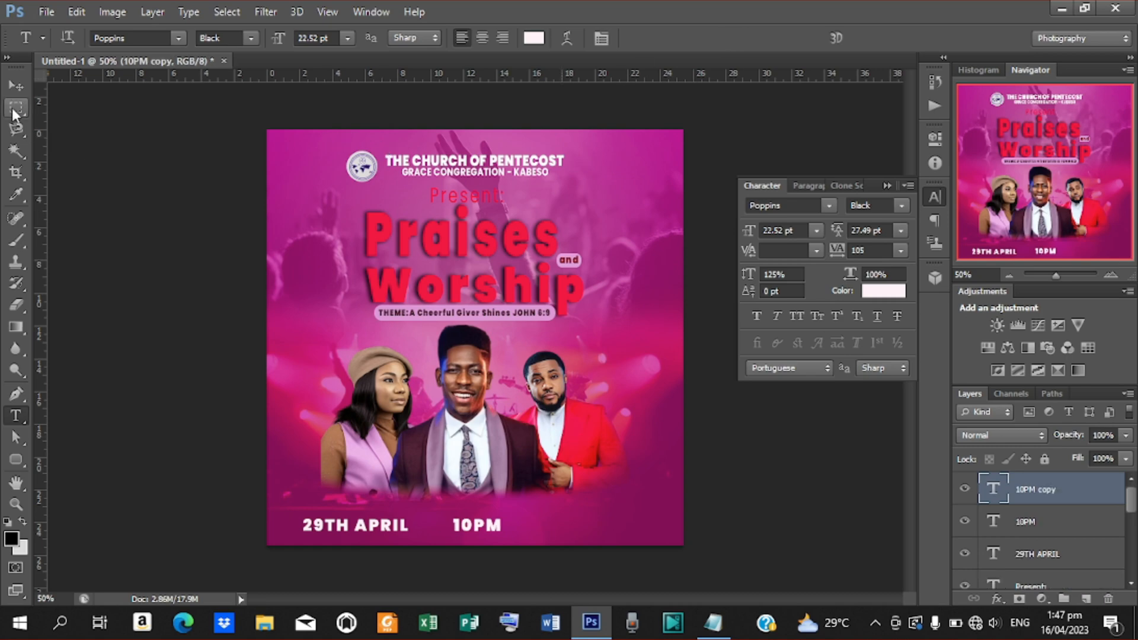
left_click(15, 87)
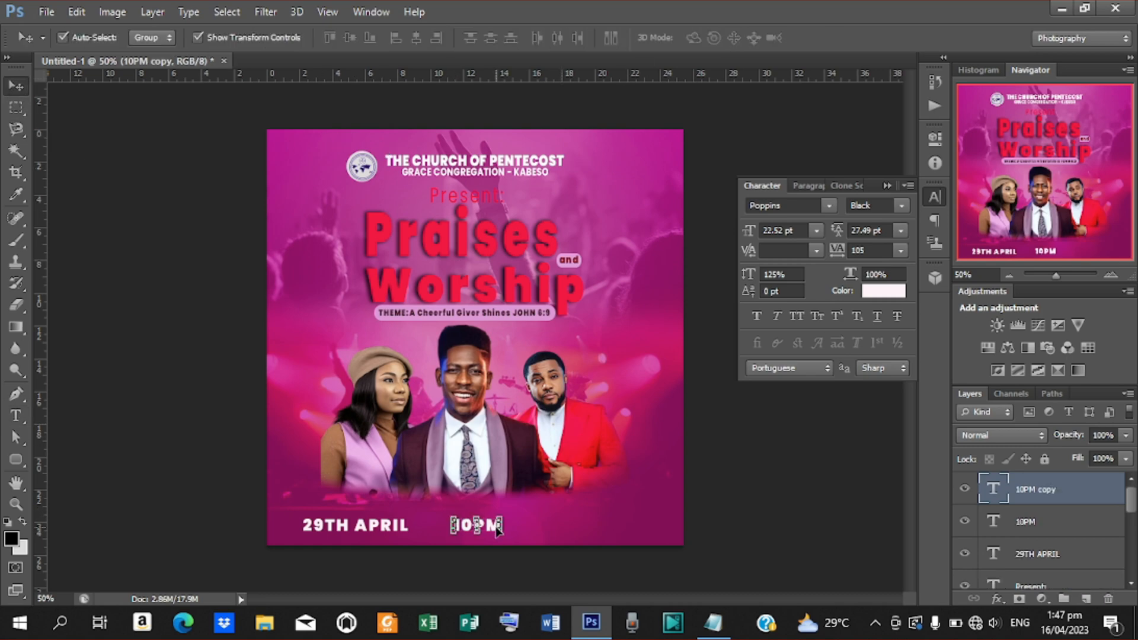
left_click_drag(497, 530, 646, 530)
key("t")
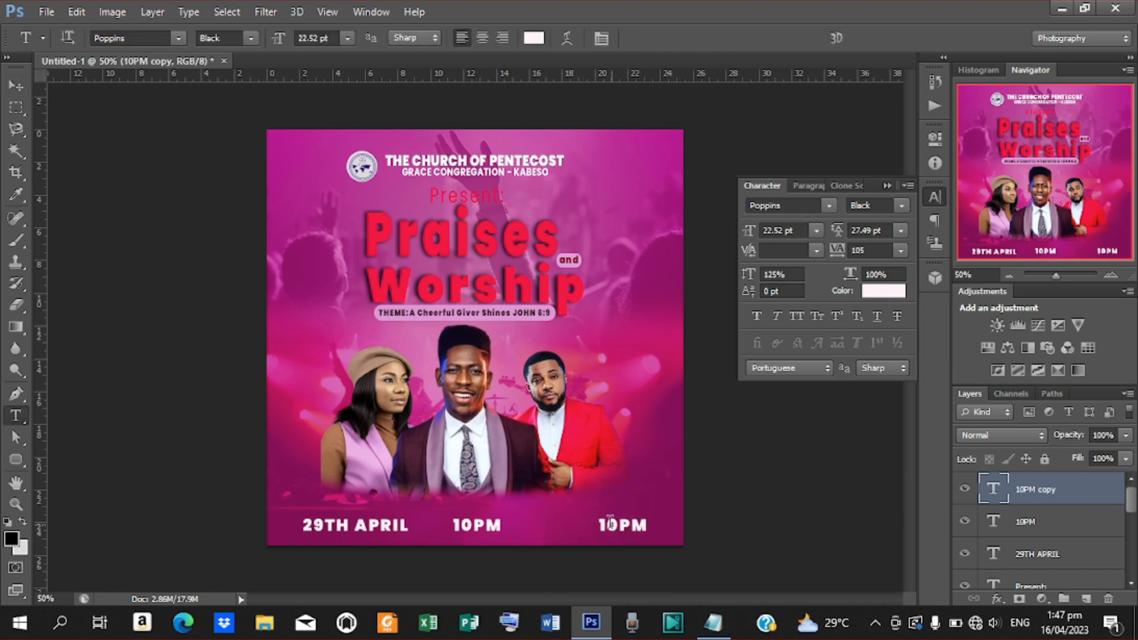
double_click(600, 526)
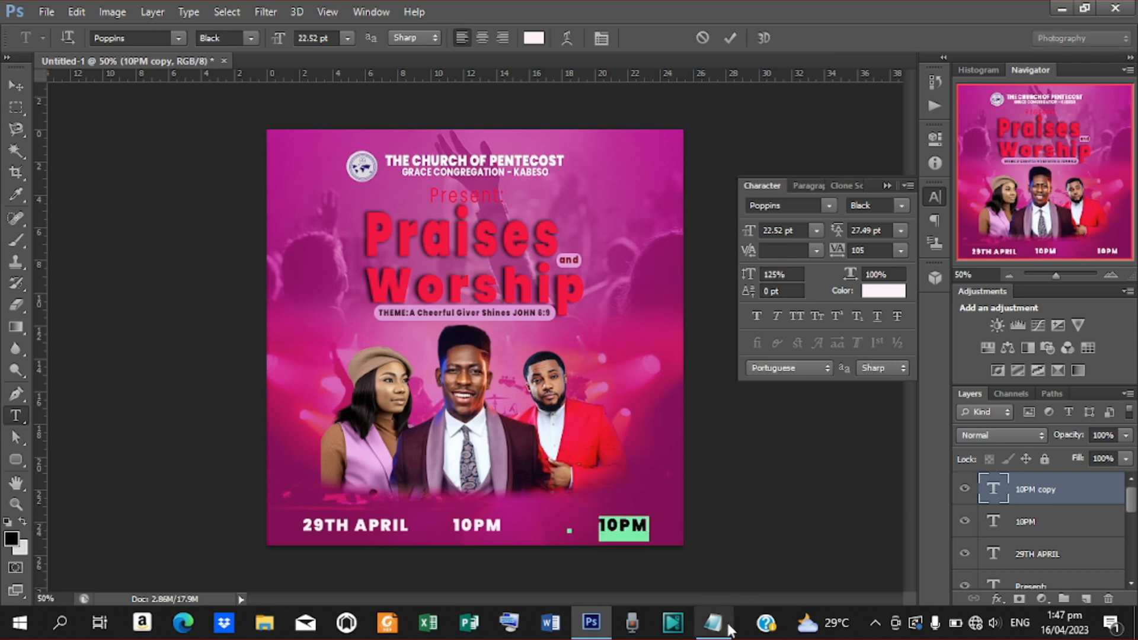
left_click(713, 622)
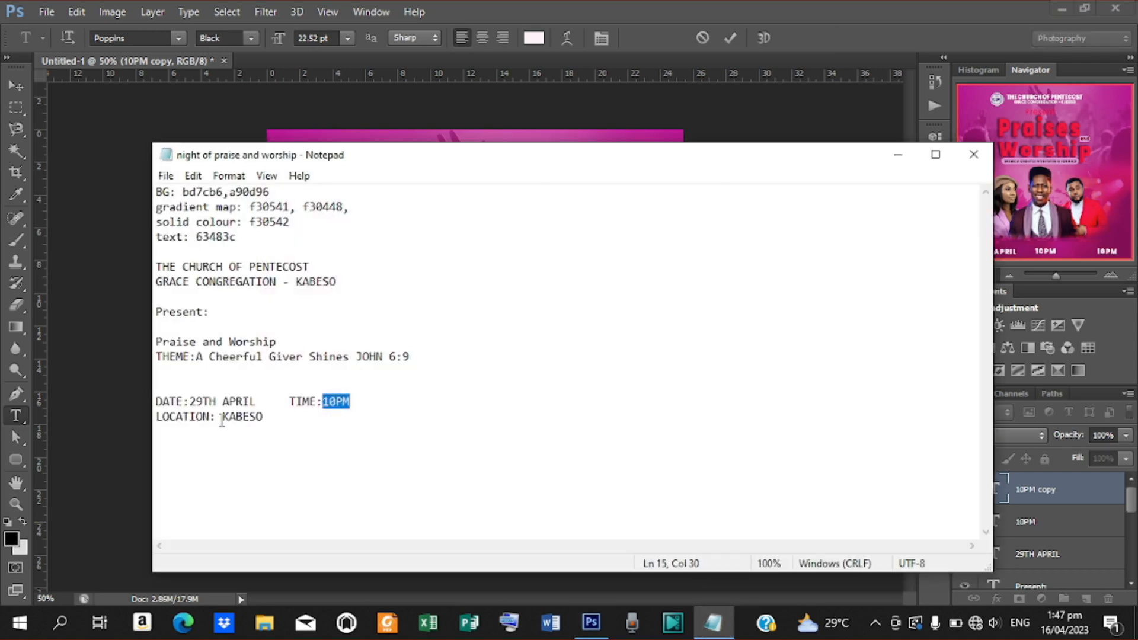
left_click_drag(222, 421, 266, 418)
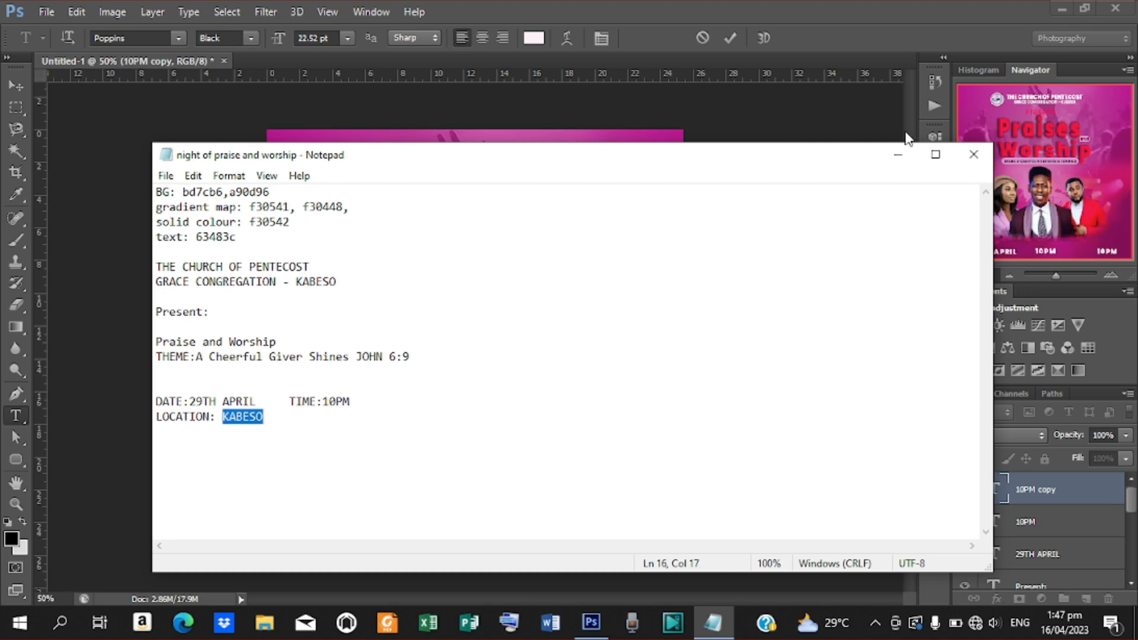
left_click(898, 154)
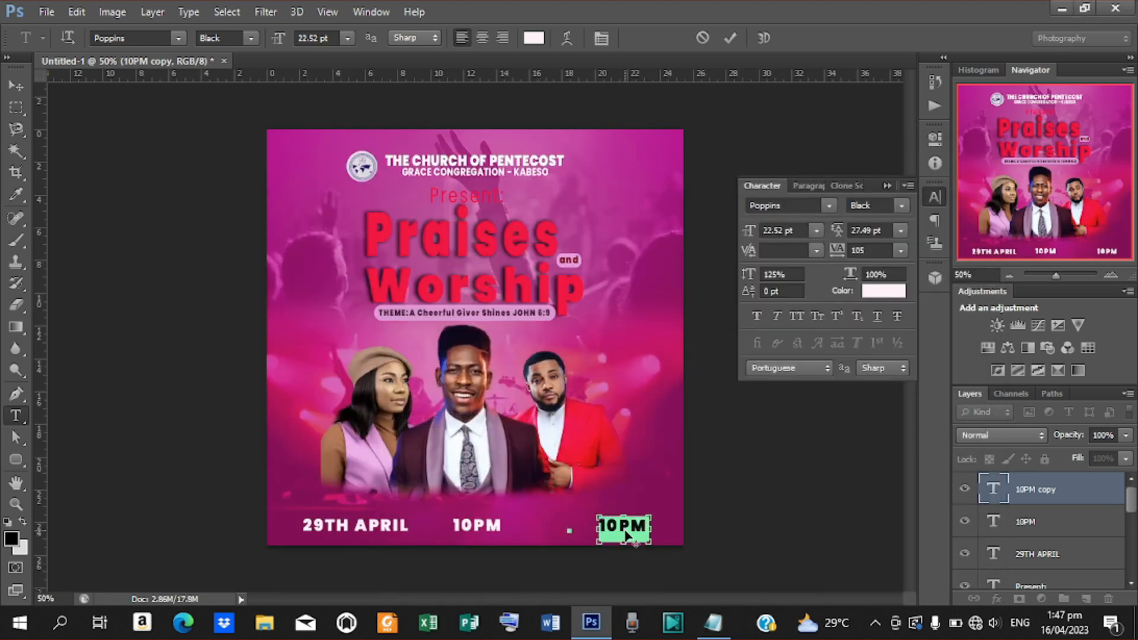
key("ctrl+v")
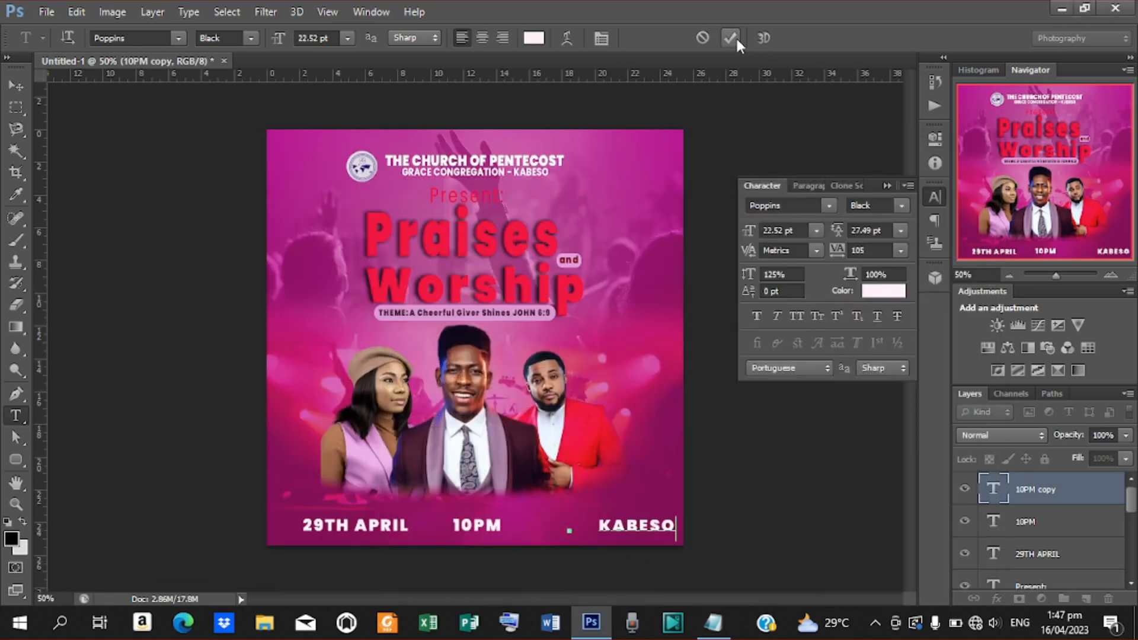
left_click(731, 38)
Step: Nudge the "KABESO" text about 40 px left, away from the flyer's right edge
left_click(26, 84)
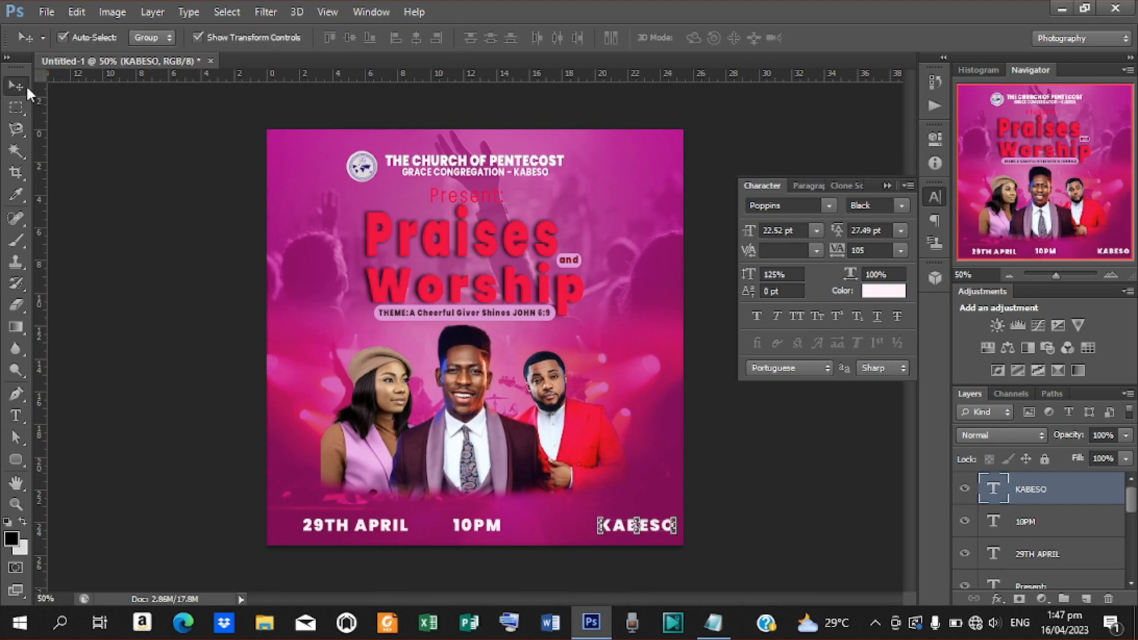
key("Left")
key("Left")
key("Left")
key("Left")
key("Left")
key("Left")
key("Left")
key("Left")
key("Left")
key("Left")
key("Left")
key("Left")
key("Left")
key("Left")
key("Left")
key("Left")
key("Left")
key("Left")
key("Left")
key("Left")
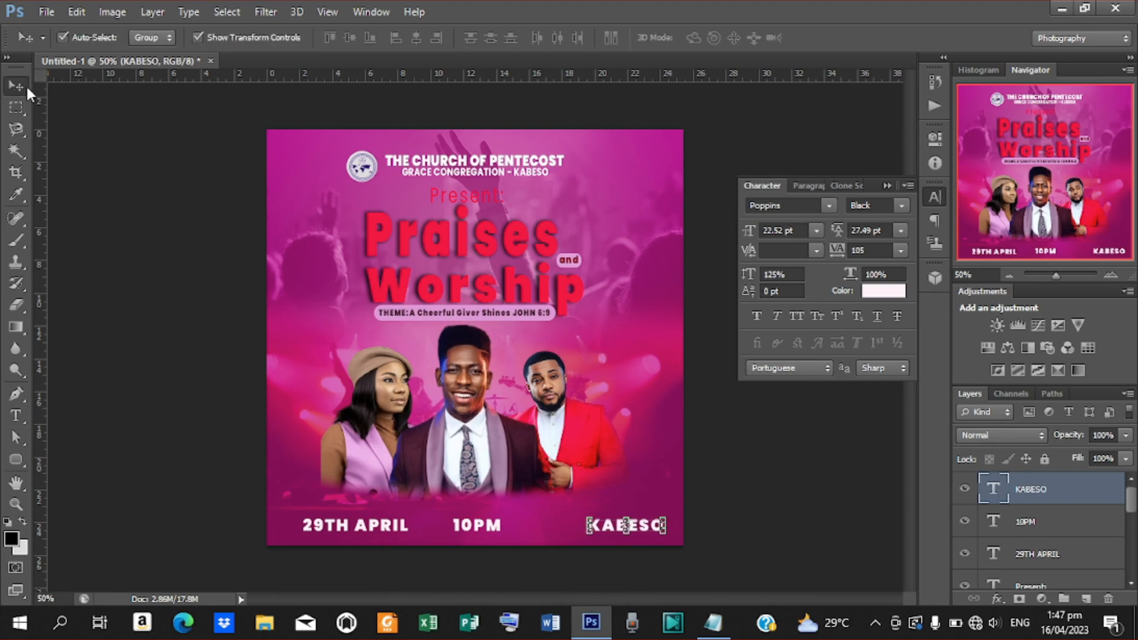
key("Left")
key("Left")
key("Left")
key("Left")
key("Left")
key("Left")
key("Left")
key("Left")
key("Left")
key("Left")
key("Left")
key("Left")
key("Left")
key("Left")
key("Left")
key("Left")
key("Left")
key("Left")
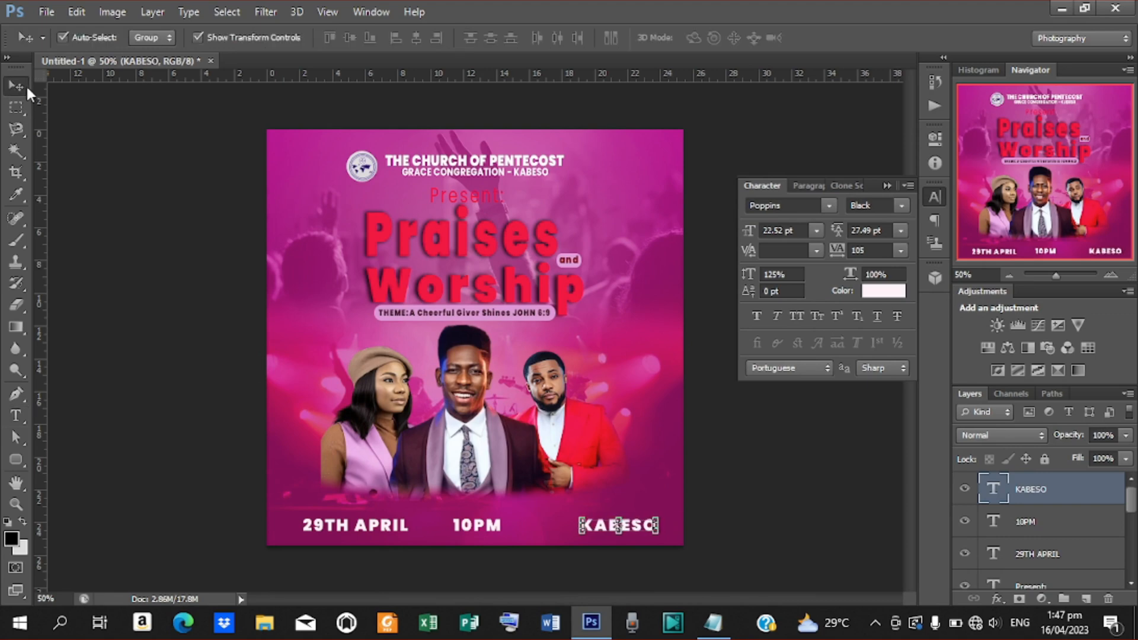
Step: Nudge the "10PM" text about 32 px right to even out its spacing between "29TH APRIL" and "KABESO"
left_click(482, 526)
key("Right")
key("Right")
key("Right")
key("Right")
key("Right")
key("Right")
key("Right")
key("Right")
key("Right")
key("Right")
key("Right")
key("Right")
key("Right")
key("Right")
key("Right")
key("Right")
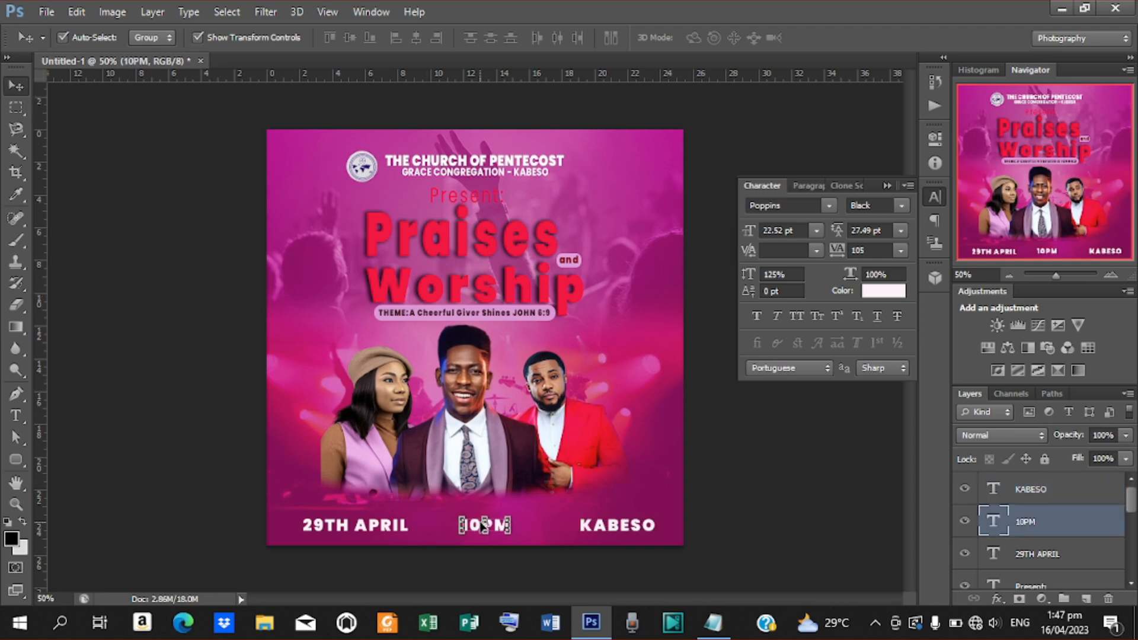
key("Right")
key("Right")
key("Right")
key("Right")
key("Right")
key("Right")
key("Right")
key("Right")
key("Right")
key("Right")
key("Right")
key("Right")
key("Right")
key("Right")
key("Right")
key("Right")
Step: Place the "Time date and location" image from the NIGHT OF PRAISE AND WORSHIP folder onto the flyer
left_click(46, 12)
left_click(75, 279)
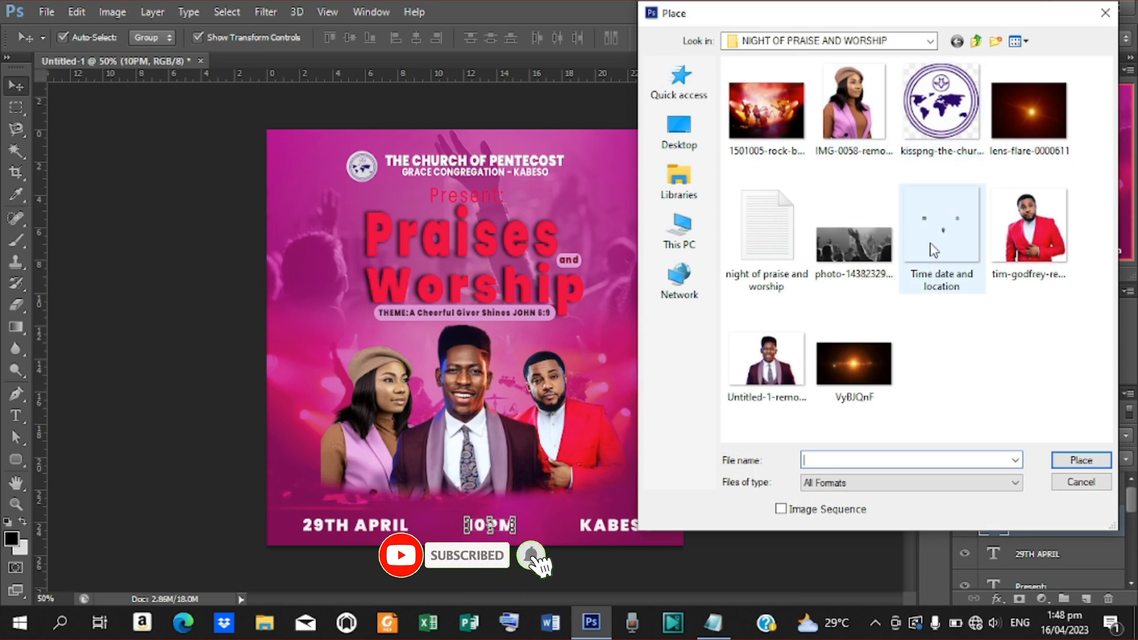
left_click(941, 237)
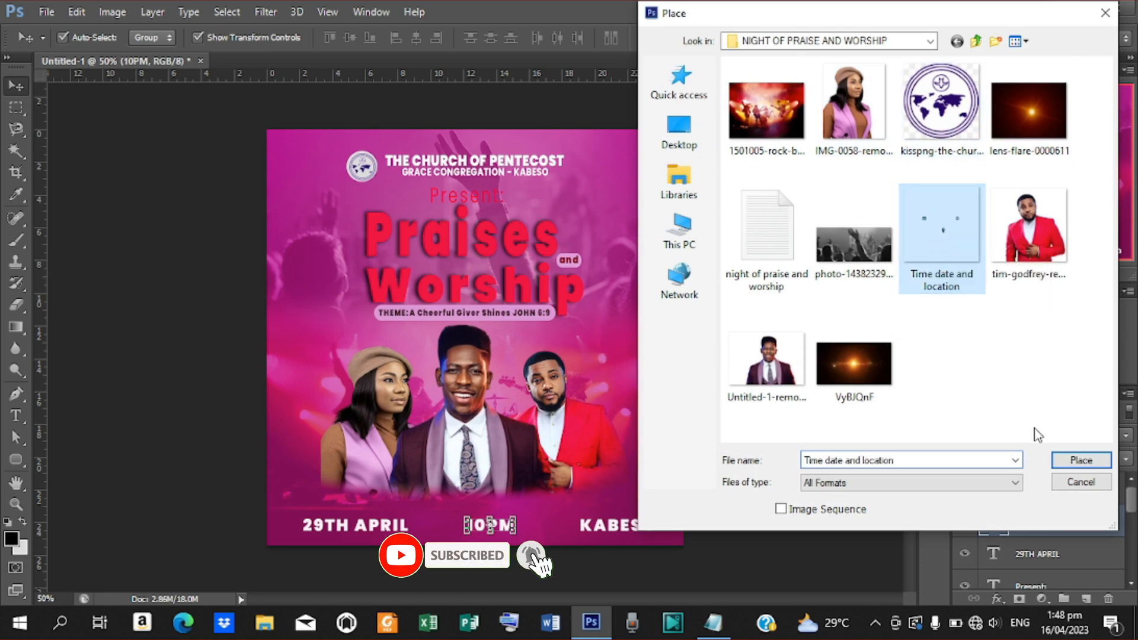
left_click(1096, 466)
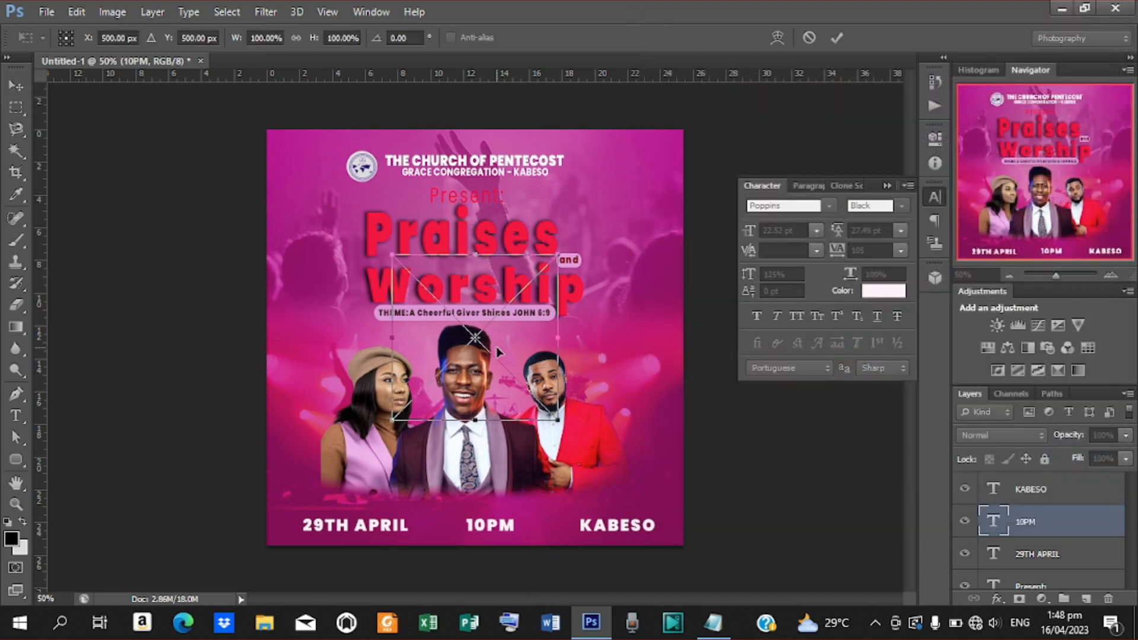
left_click(836, 37)
Step: Shift the placed icon image to about X 543, Y 532 px and scale it proportionally to about 219%
key("ctrl+t")
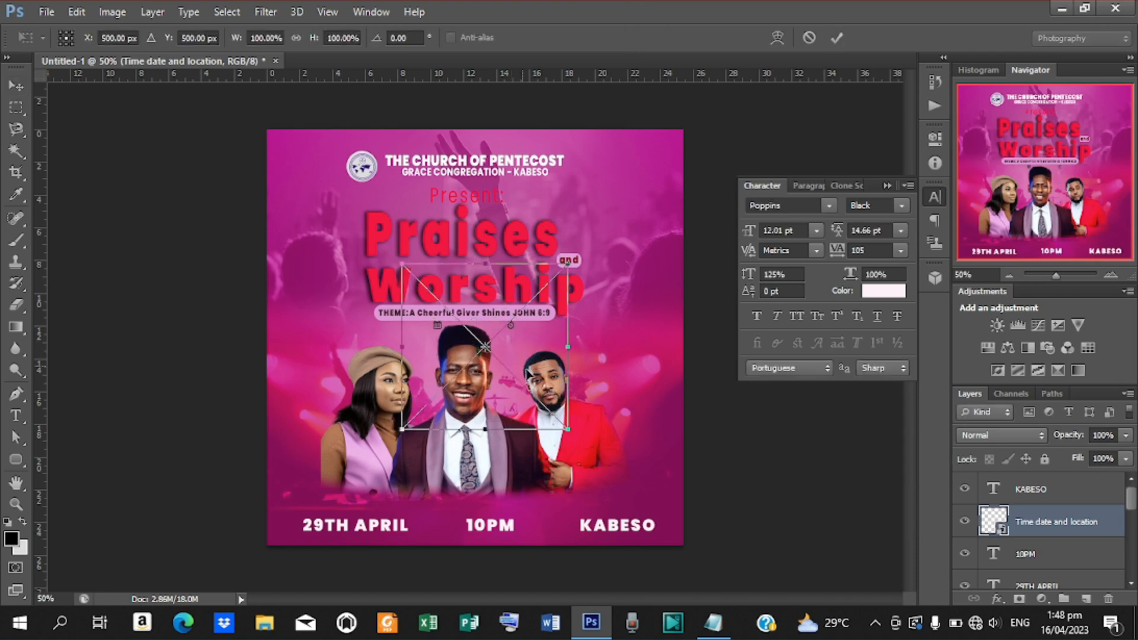
left_click_drag(529, 373, 543, 382)
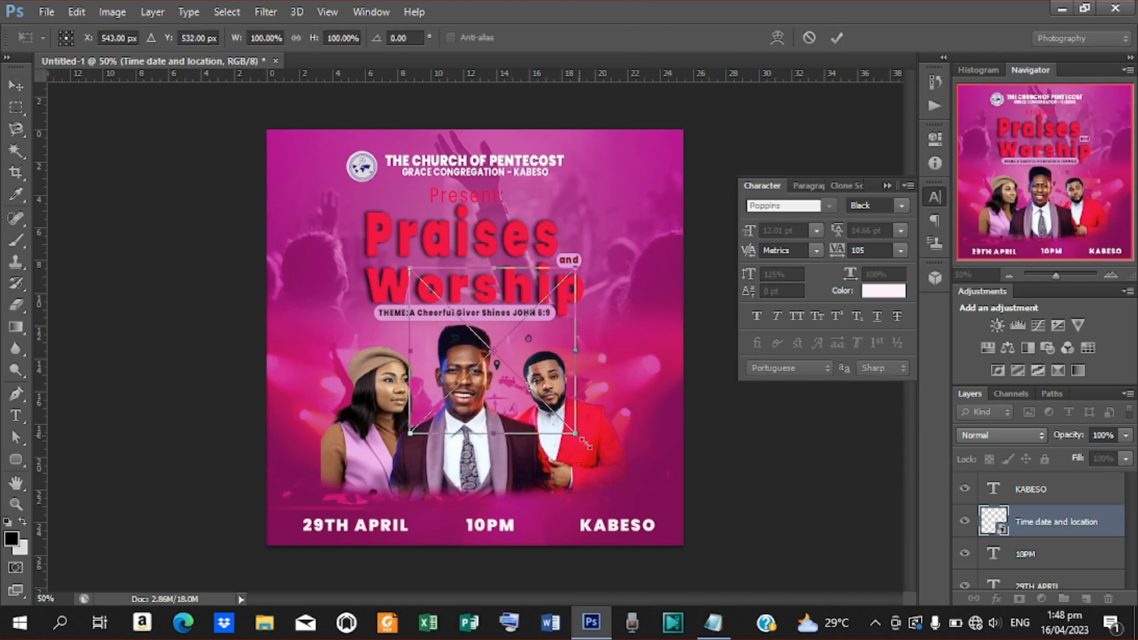
left_click_drag(587, 444, 696, 518)
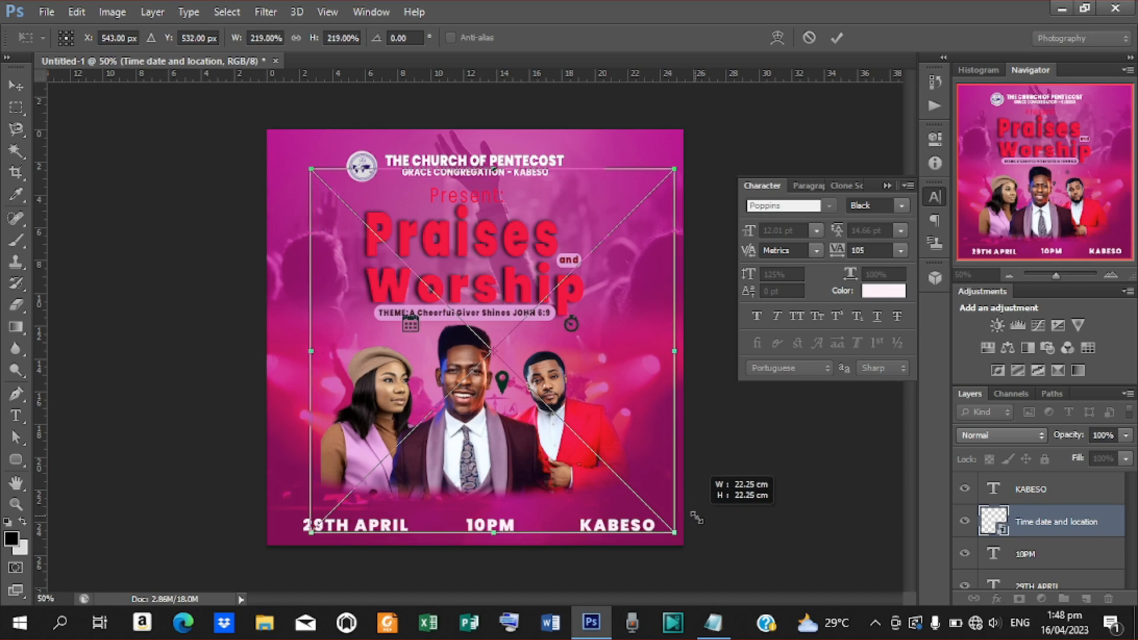
left_click(832, 38)
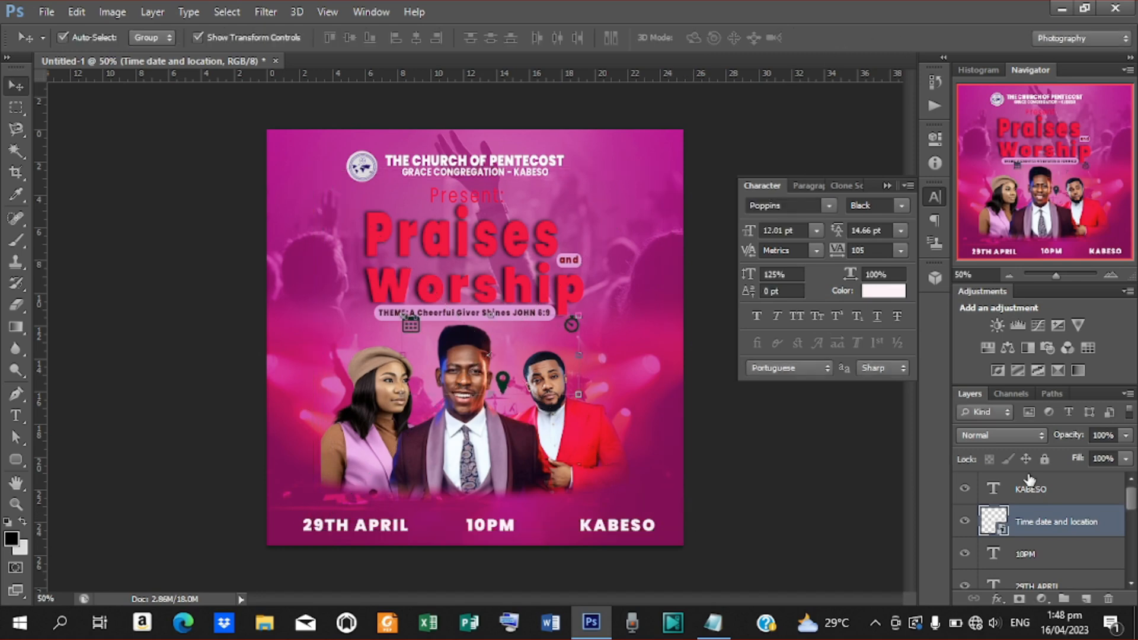
Step: Move the "Time date and location" layer above the KABESO text layer and rasterize it
left_click_drag(1032, 524, 1038, 487)
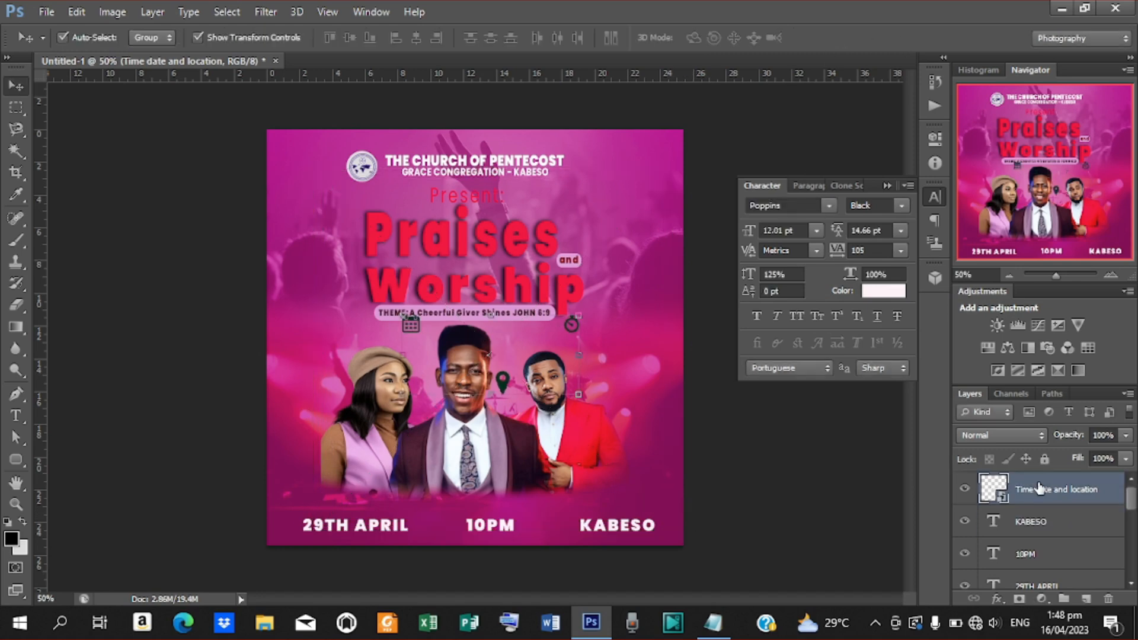
right_click(1038, 487)
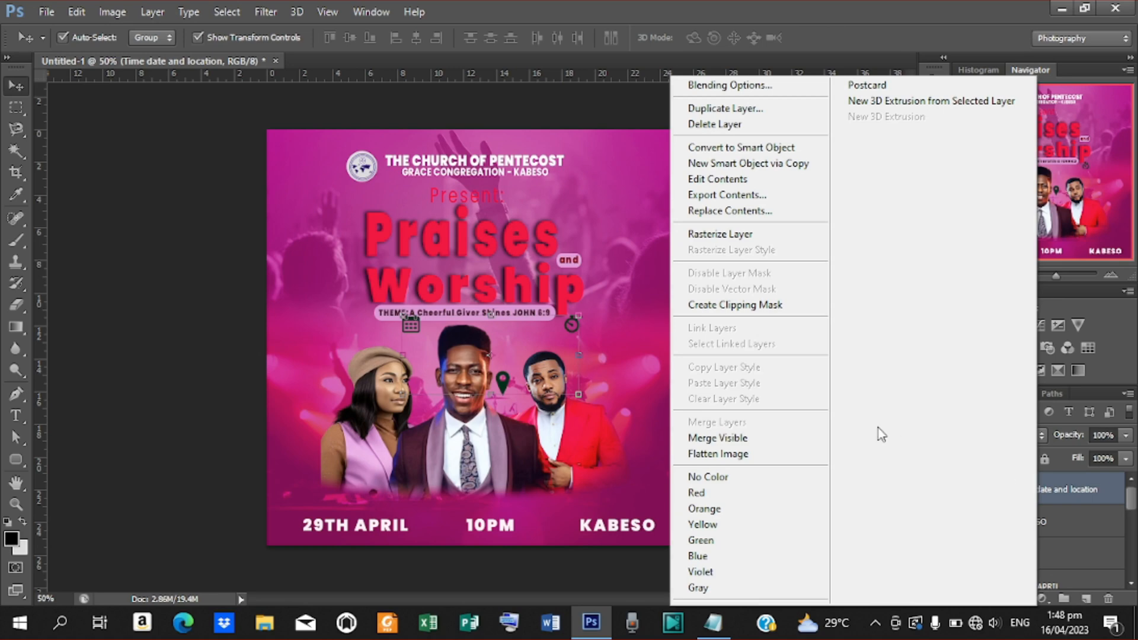
left_click(738, 238)
Step: Select the calendar icon with a rectangular marquee and cut it onto its own layer
left_click(16, 107)
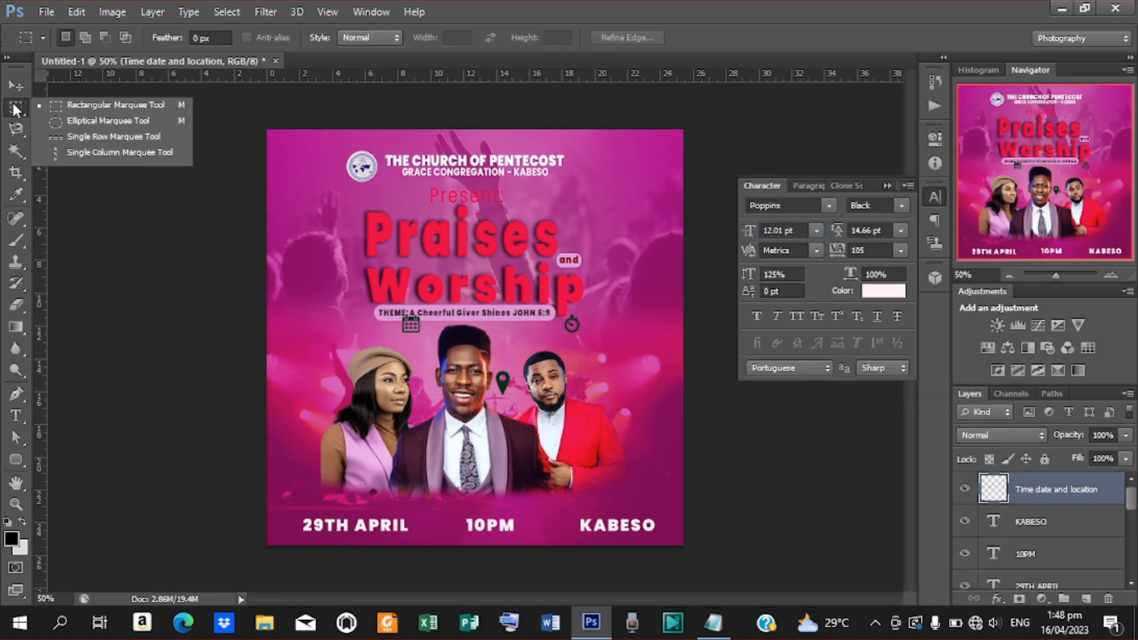
left_click(118, 109)
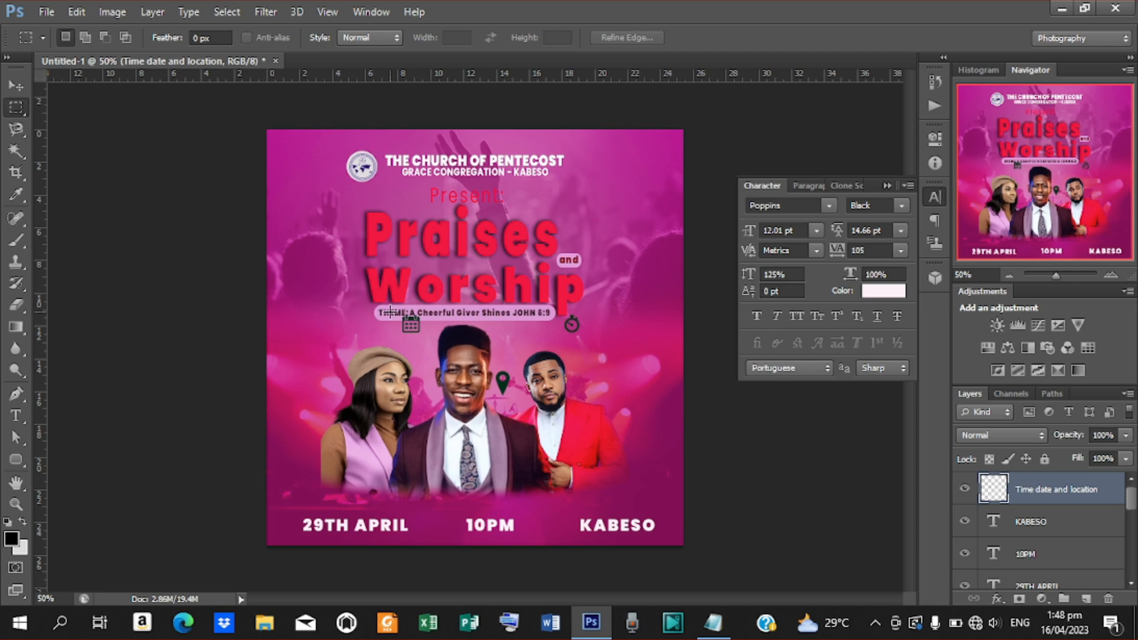
left_click_drag(390, 312, 433, 339)
right_click(413, 325)
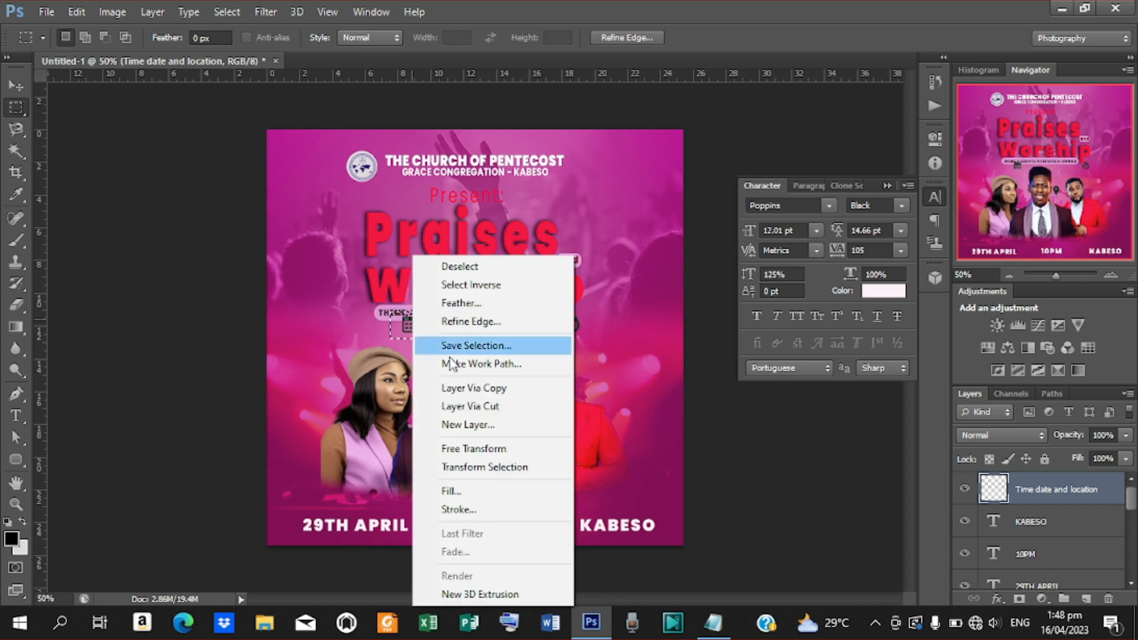
left_click(491, 407)
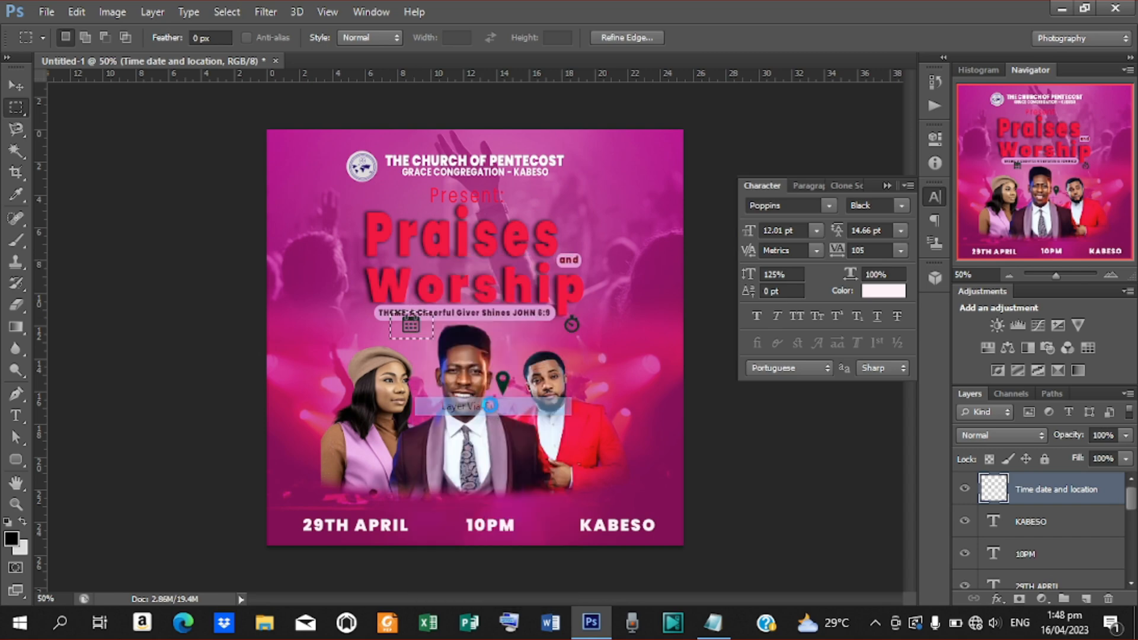
left_click(17, 86)
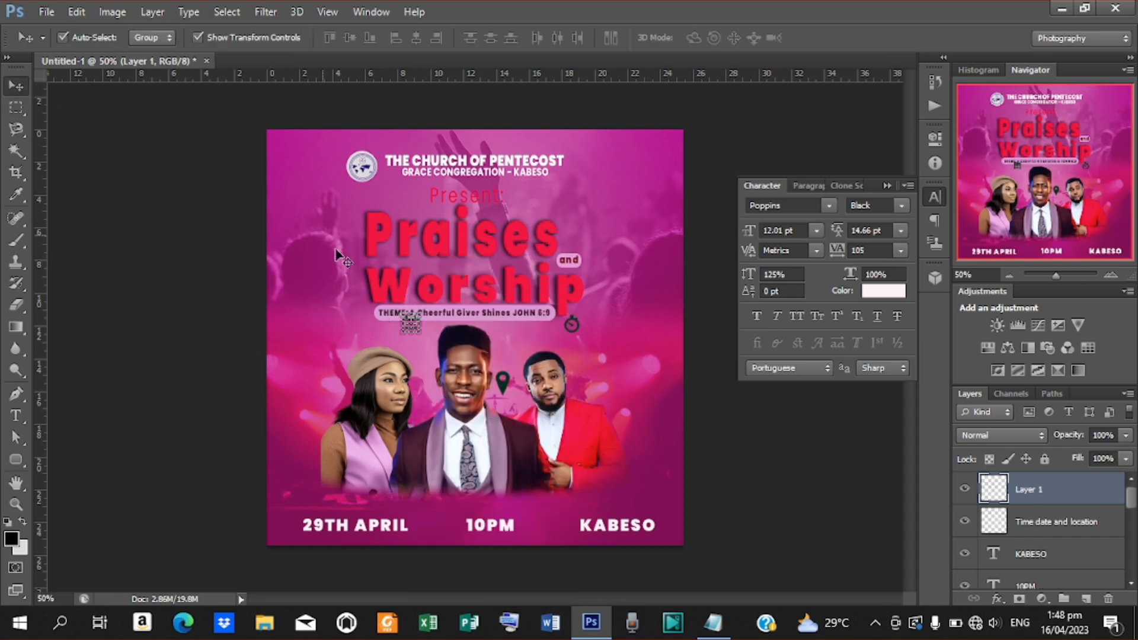
left_click_drag(413, 333, 413, 327)
key("ctrl+t")
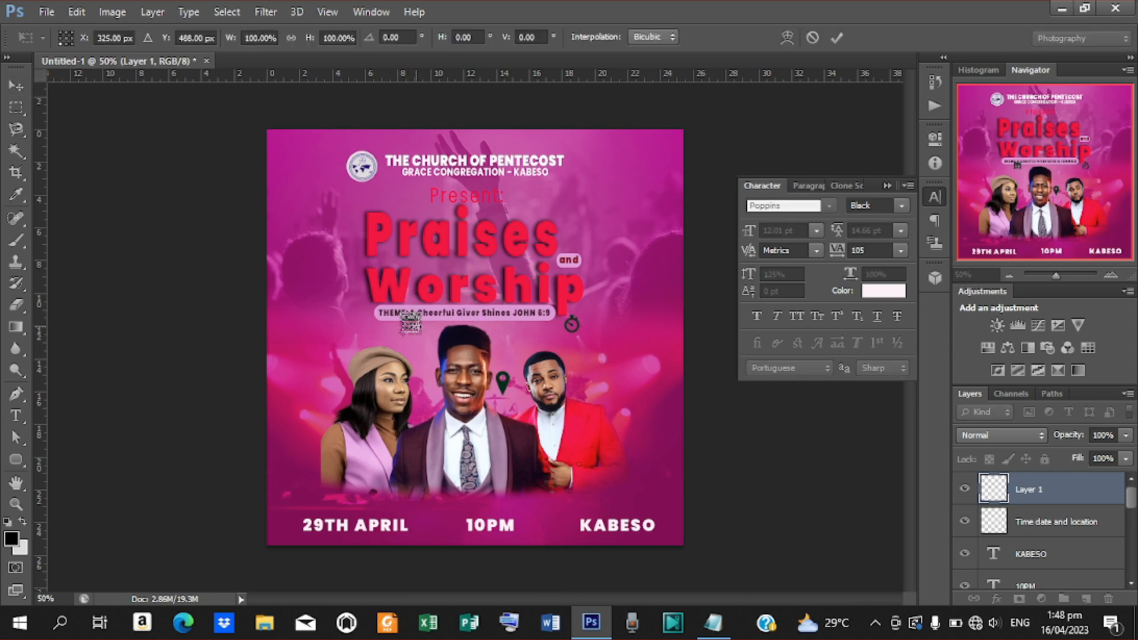
key("Return")
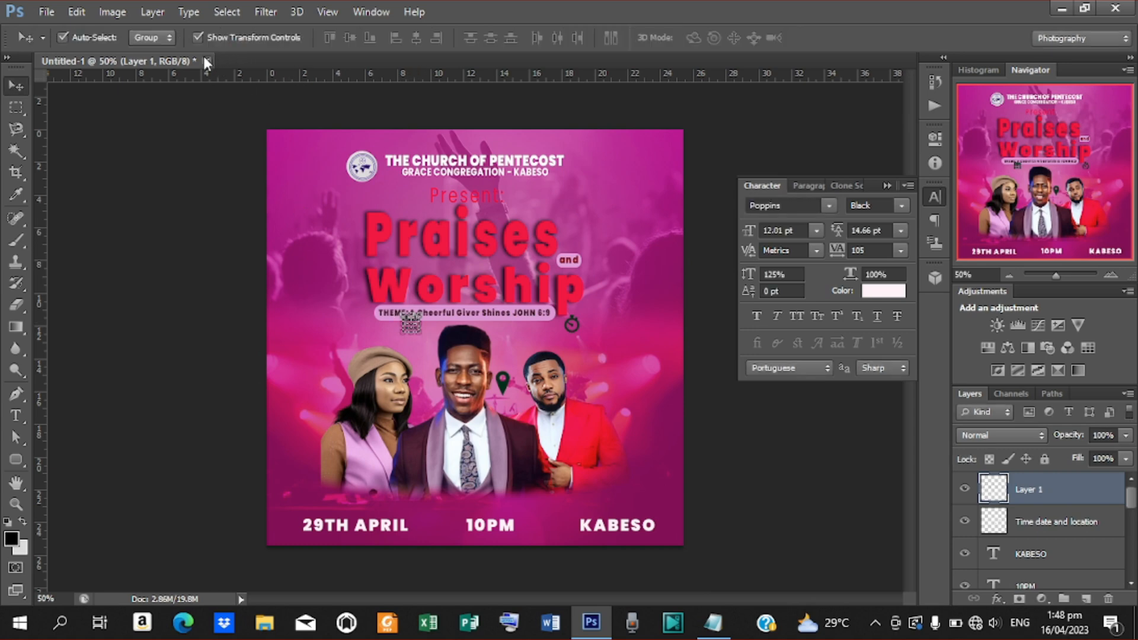
Step: Turn off the transform controls display and try repositioning the calendar icon directly on the flyer, undoing the move
left_click(197, 38)
left_click_drag(411, 323, 393, 370)
key("ctrl+z")
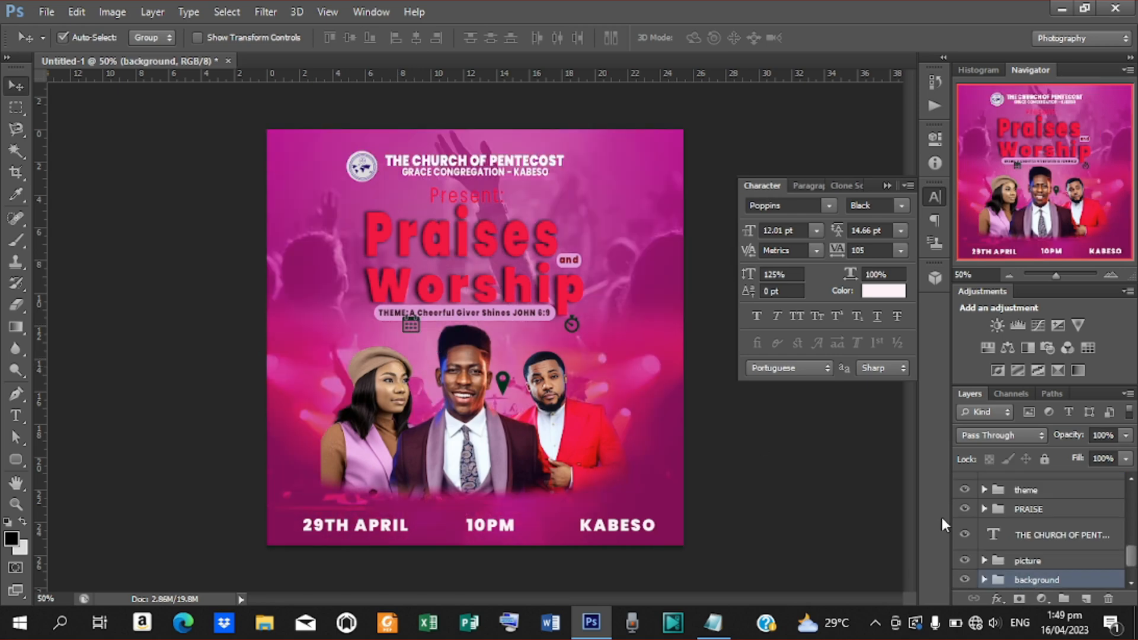
Step: Move the calendar icon on Layer 1 down the flyer to sit just before the "29TH APRIL" text
left_click_drag(1128, 564, 1098, 486)
left_click(1055, 491)
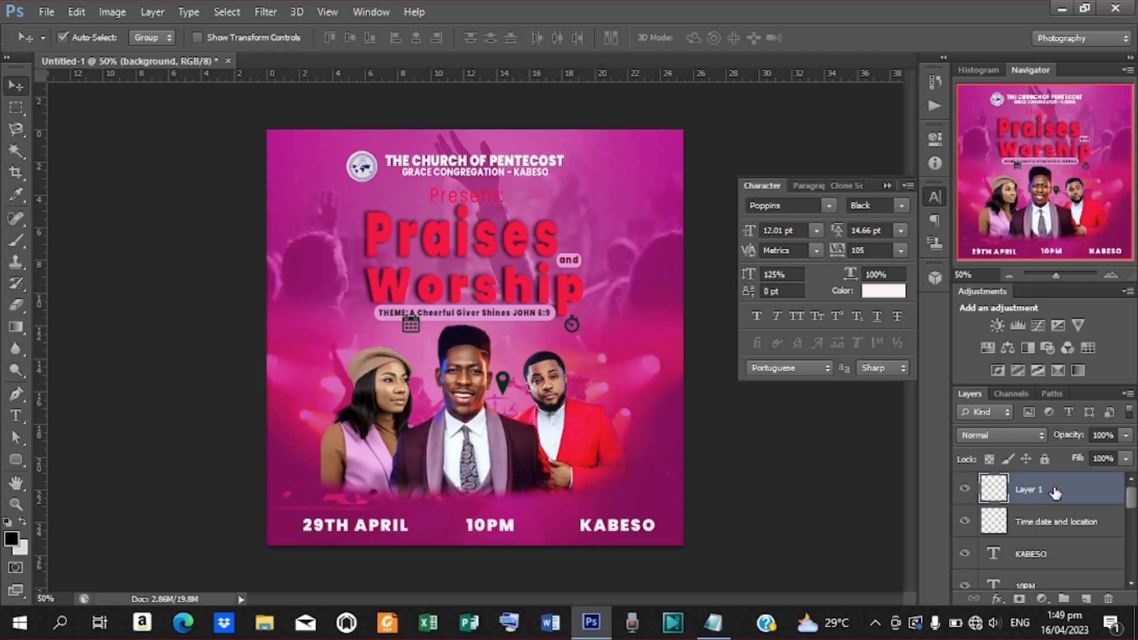
key("Down")
key("Down")
key("Down")
key("Down")
key("Down")
key("Down")
key("Down")
key("Down")
key("Down")
key("Down")
key("Down")
key("Down")
key("Down")
key("Down")
key("Down")
key("Down")
key("Down")
key("Down")
key("Down")
key("Down")
key("Down")
key("Down")
key("Down")
key("Down")
key("Down")
key("Down")
key("Down")
key("Down")
key("Down")
key("Down")
key("Down")
key("Down")
key("Down")
key("Down")
key("Down")
key("Down")
key("Down")
key("Down")
key("Down")
key("Down")
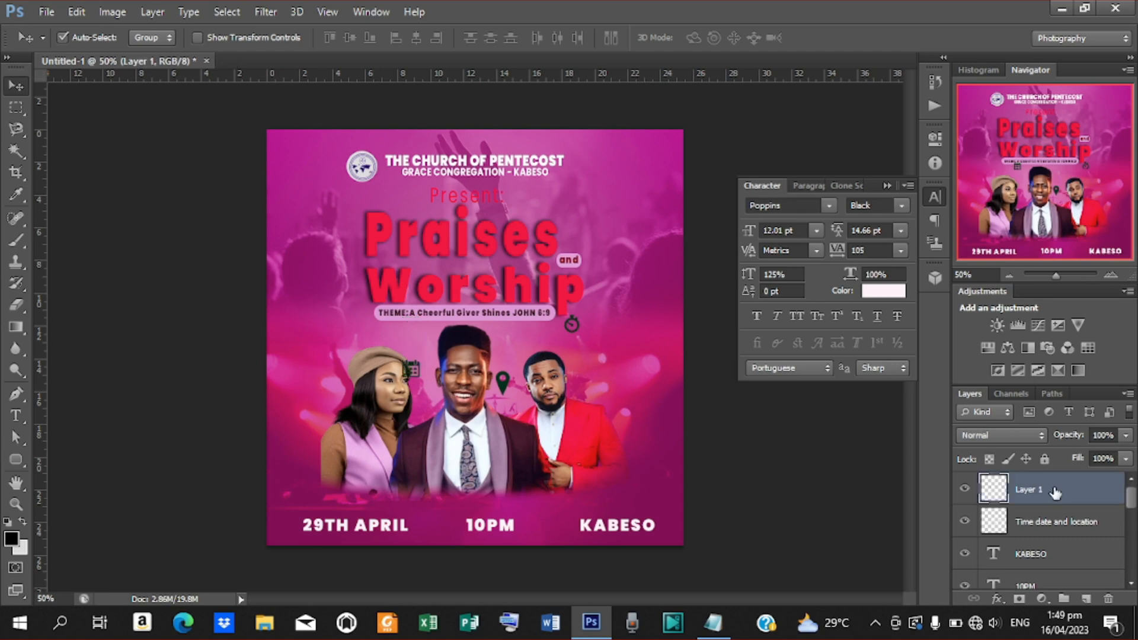
key("Down")
key("Down")
key("Down")
key("Down")
key("Down")
key("Down")
key("Down")
key("Down")
key("Down")
key("Down")
key("Down")
key("Down")
key("Down")
key("Down")
key("Down")
key("Down")
key("Down")
key("Down")
key("Down")
key("Down")
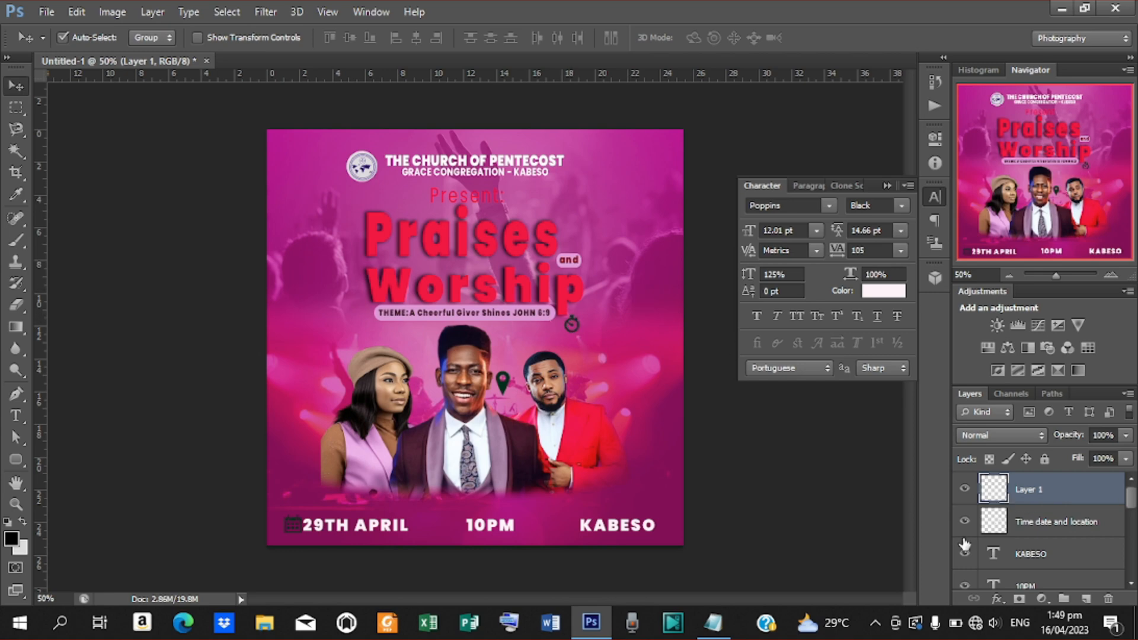
Step: Select the stopwatch icon on the "Time date and location" layer with a rectangular marquee and cut it onto its own layer
left_click(1061, 524)
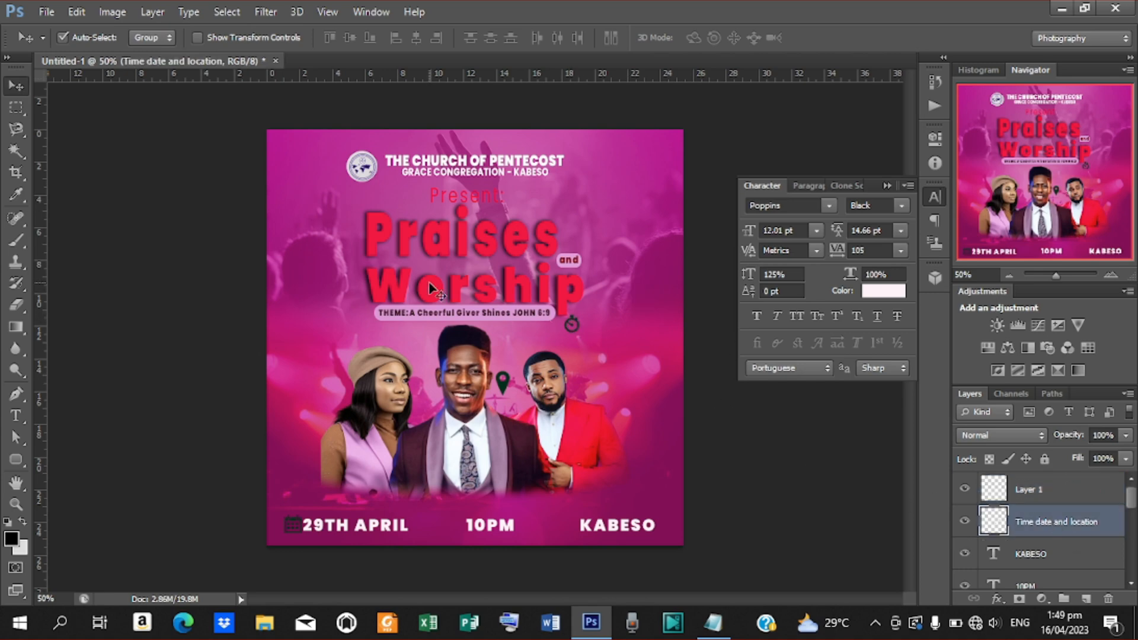
left_click(16, 107)
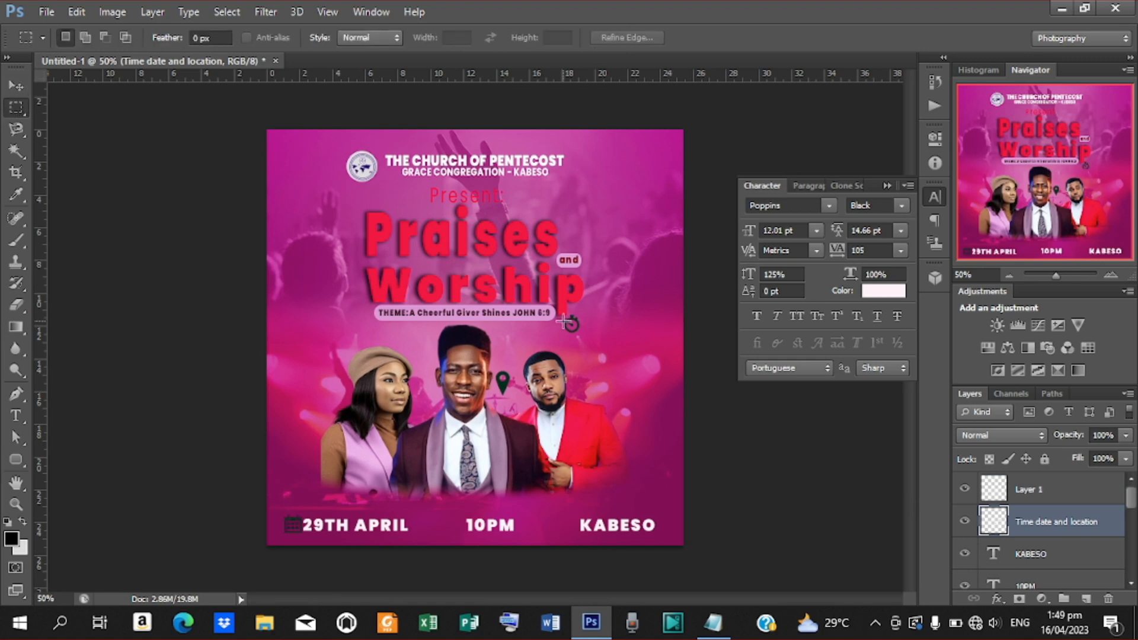
left_click_drag(559, 314, 589, 328)
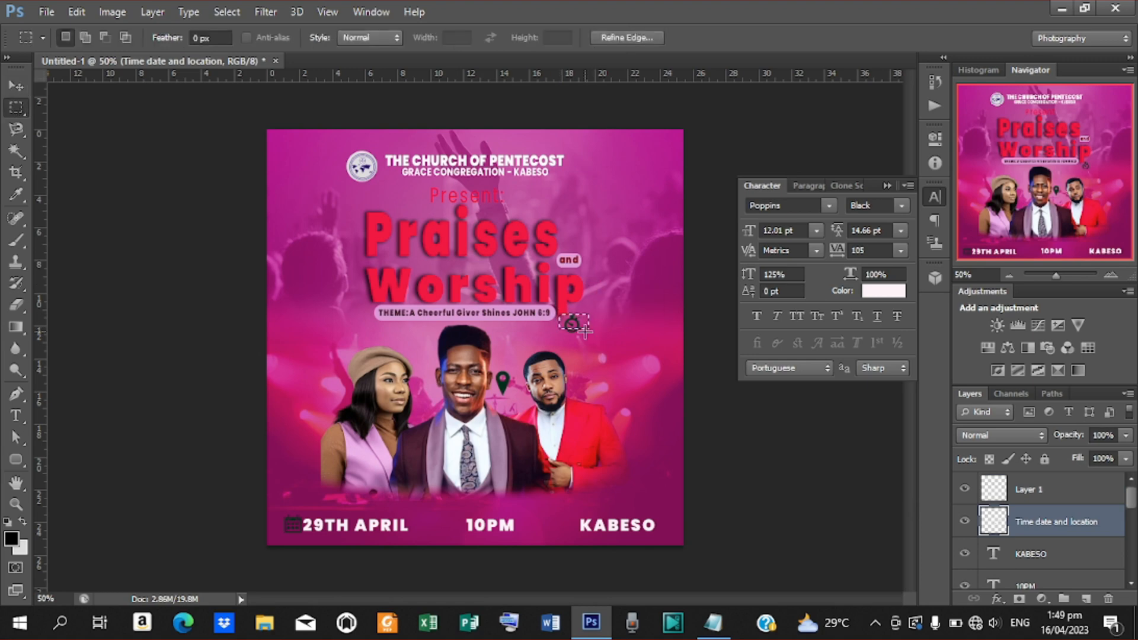
left_click(583, 333)
left_click_drag(557, 312, 588, 339)
right_click(575, 329)
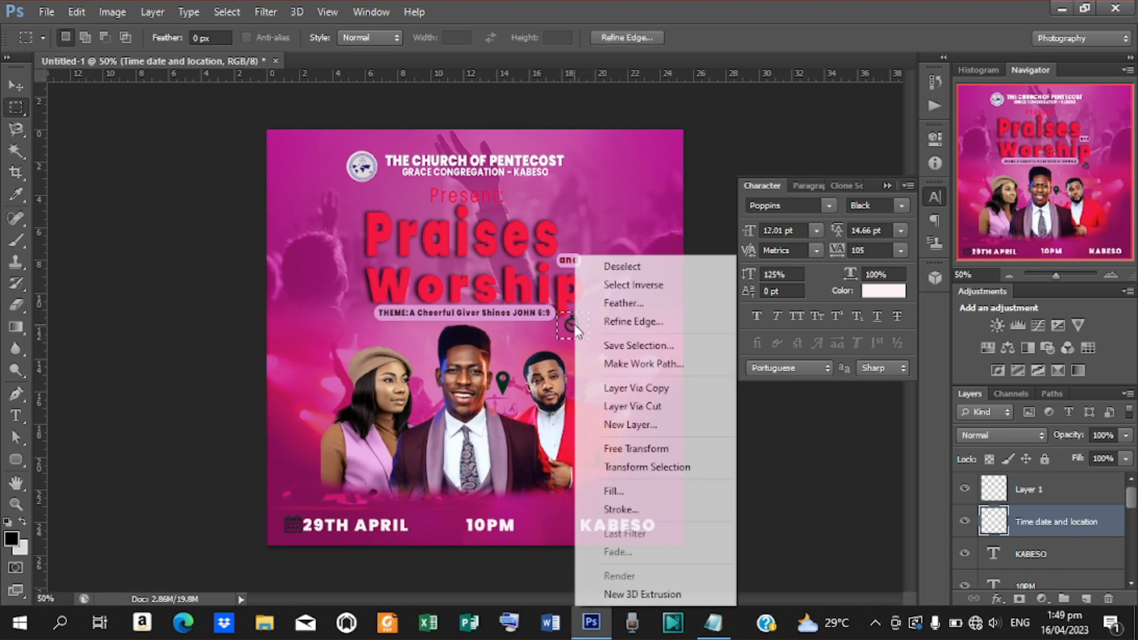
left_click(652, 406)
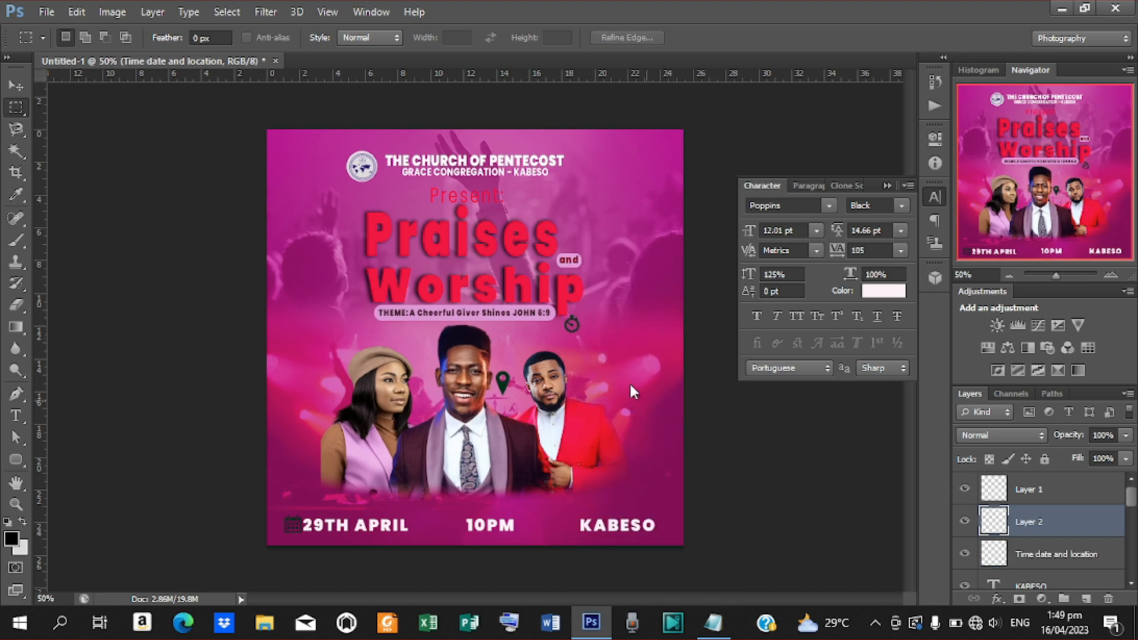
Step: Move the stopwatch icon on Layer 2 down the flyer to sit just before the "10PM" text
left_click(14, 85)
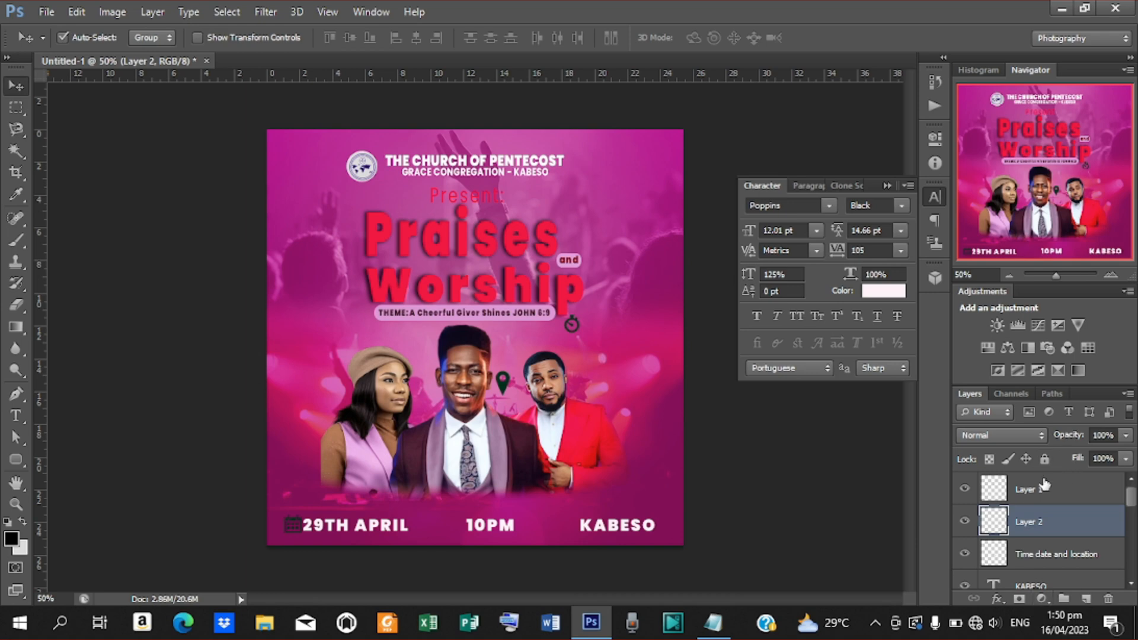
key("shift+Down")
key("shift+Down")
key("shift+Down")
key("shift+Down")
key("shift+Down")
key("shift+Down")
key("shift+Down")
key("shift+Down")
key("shift+Down")
key("shift+Down")
key("shift+Down")
key("shift+Down")
key("shift+Down")
key("shift+Down")
key("shift+Down")
key("shift+Down")
key("shift+Down")
key("shift+Down")
key("shift+Down")
key("shift+Down")
key("shift+Down")
key("shift+Down")
key("shift+Down")
key("shift+Down")
key("shift+Down")
key("shift+Down")
key("shift+Down")
key("shift+Down")
key("shift+Down")
key("shift+Down")
key("shift+Down")
key("shift+Down")
key("shift+Down")
key("shift+Down")
key("shift+Down")
key("shift+Down")
key("shift+Down")
key("shift+Down")
key("shift+Down")
key("shift+Down")
key("shift+Down")
Step: Move the location pin icon on the "Time date and location" layer down the flyer toward the row with the "KABESO" text
left_click(1057, 556)
key("Down")
key("Down")
key("Down")
key("Down")
key("Down")
key("Down")
key("Down")
key("Down")
key("Down")
key("Down")
key("Down")
key("Down")
key("Down")
key("Down")
key("Down")
key("Down")
key("Down")
key("Down")
key("Down")
key("Down")
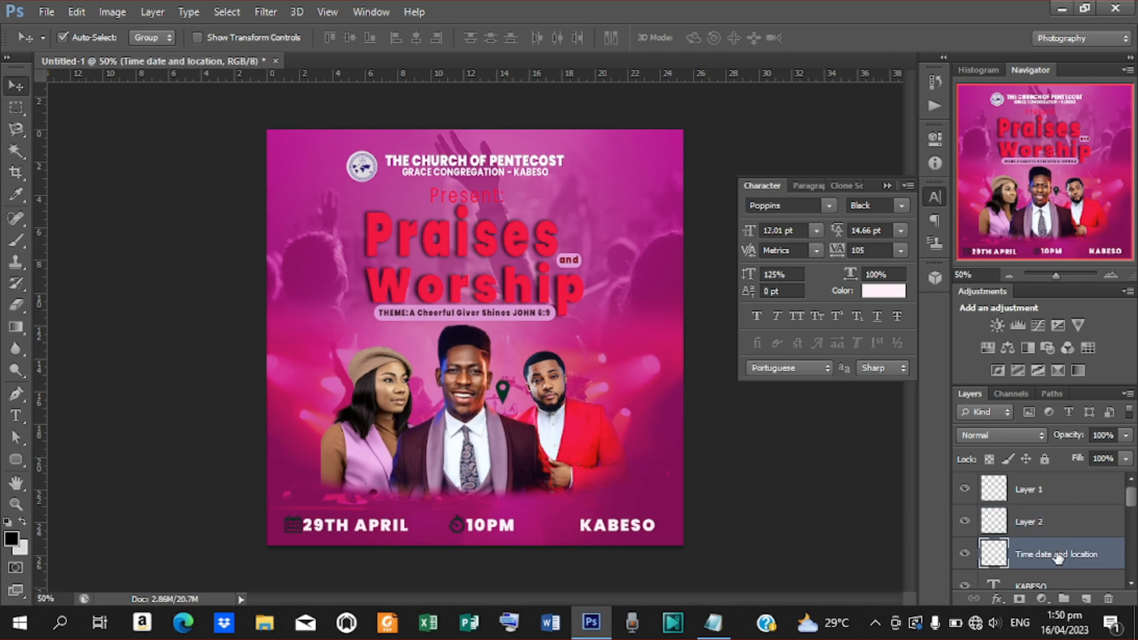
Step: Move the location pin icon on the "Time date and location" layer down and across to sit just before the "KABESO" text
key("Down")
key("Down")
key("Down")
key("Down")
key("Down")
key("Down")
key("Down")
key("Down")
key("Down")
key("Down")
key("Down")
key("Down")
key("Down")
key("Down")
key("Down")
key("Down")
key("Down")
key("Down")
key("Down")
key("Down")
key("Down")
key("Down")
key("Down")
key("Down")
key("Down")
key("Down")
key("Down")
key("Down")
key("Down")
key("Down")
key("Down")
key("Down")
key("Down")
key("Down")
key("Down")
key("Down")
key("Down")
key("Down")
key("Down")
key("Down")
key("Down")
key("Down")
key("Down")
key("Down")
key("Down")
key("Down")
key("Down")
key("Down")
key("Down")
key("Down")
key("Down")
key("Down")
key("Down")
key("Down")
key("Down")
key("Down")
key("Down")
key("Down")
key("Down")
key("Down")
key("Down")
key("Down")
key("Down")
key("Down")
key("Down")
key("Down")
key("Down")
key("Down")
key("Down")
key("Down")
key("Down")
key("Down")
key("Down")
key("Down")
key("Down")
key("Right")
key("Right")
key("Right")
key("Right")
key("Right")
key("Right")
key("Right")
key("Right")
key("Right")
key("Right")
key("Right")
key("Right")
key("Right")
key("Right")
key("Right")
key("Right")
key("Right")
key("Right")
key("Right")
key("Right")
key("Right")
key("Right")
key("Right")
key("Right")
key("Right")
key("Right")
key("Right")
key("Right")
key("Right")
key("Right")
key("Right")
key("Right")
key("Right")
key("Right")
key("Right")
key("Right")
key("Right")
key("Right")
key("Right")
key("Right")
Step: Add a Color Overlay to the location pin's "Time date and location" layer with the near-white f8fefe sampled from the middle man's shirt
right_click(1030, 555)
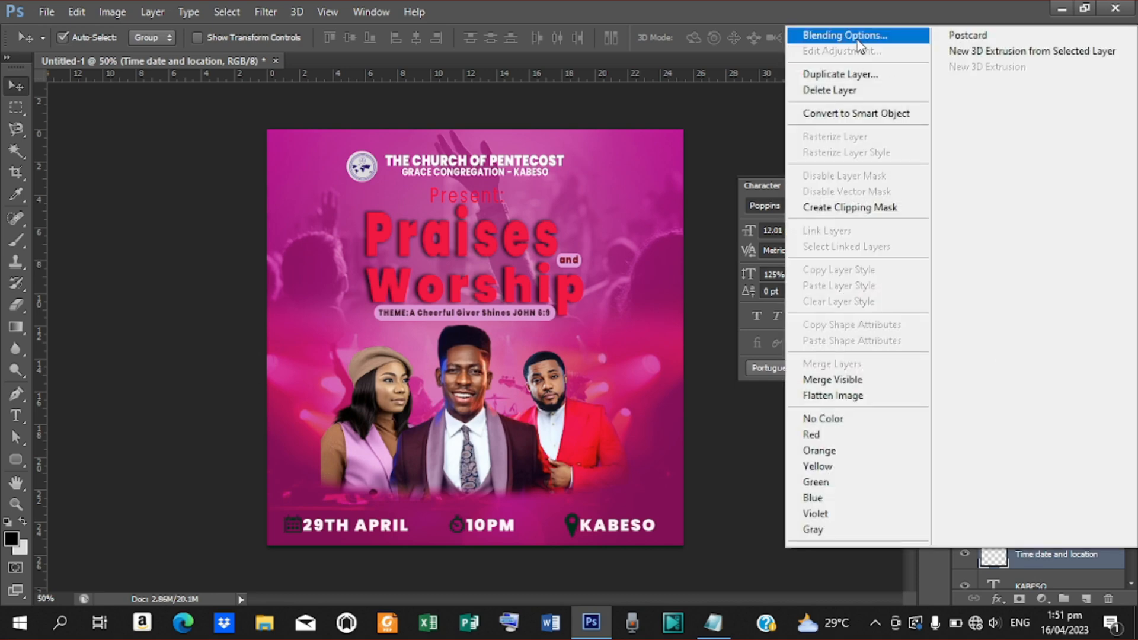
left_click(858, 37)
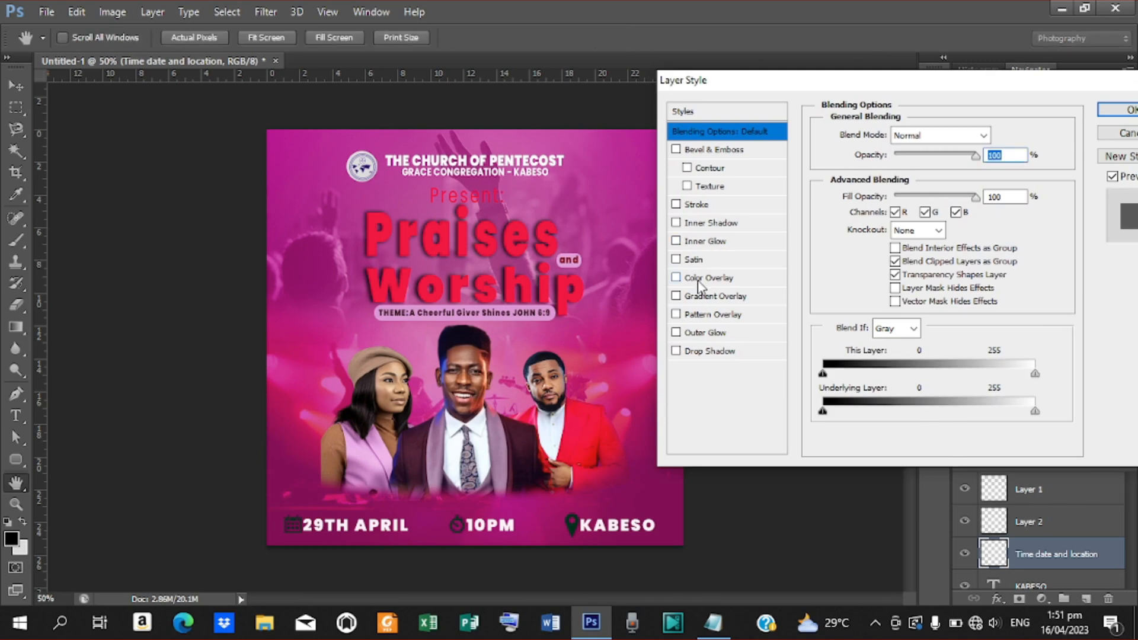
left_click(700, 280)
left_click(997, 135)
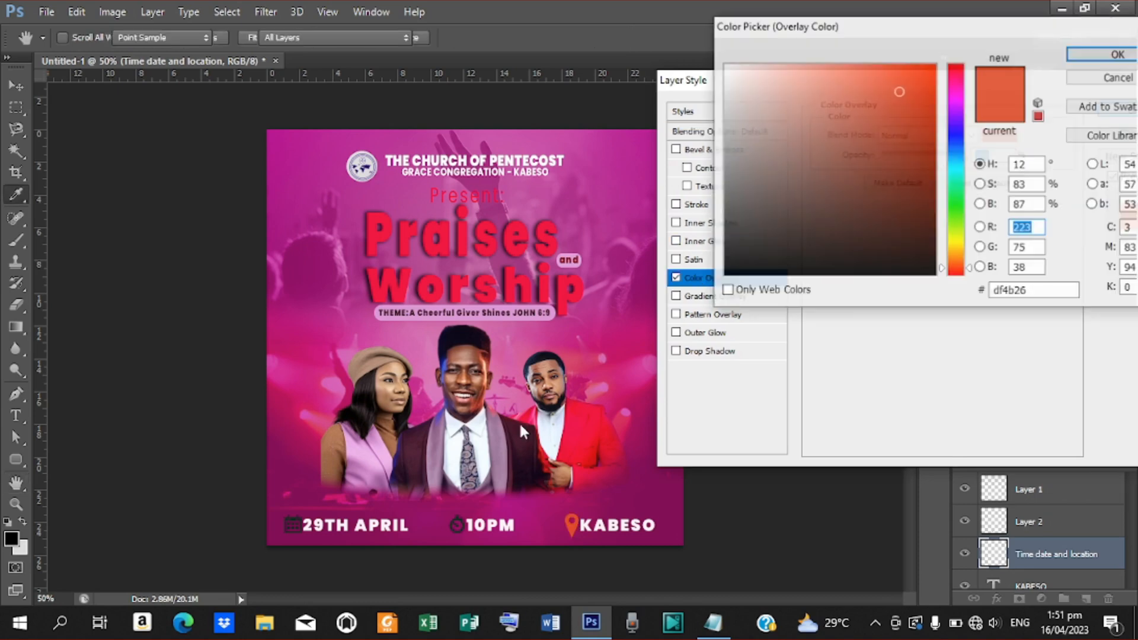
left_click(456, 430)
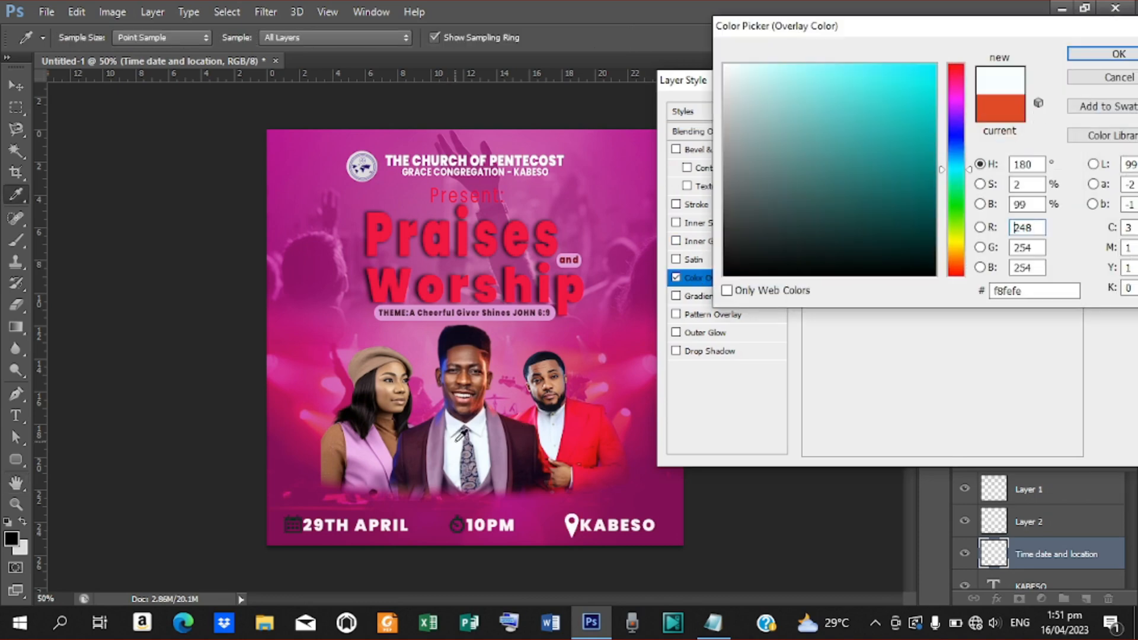
left_click(1094, 52)
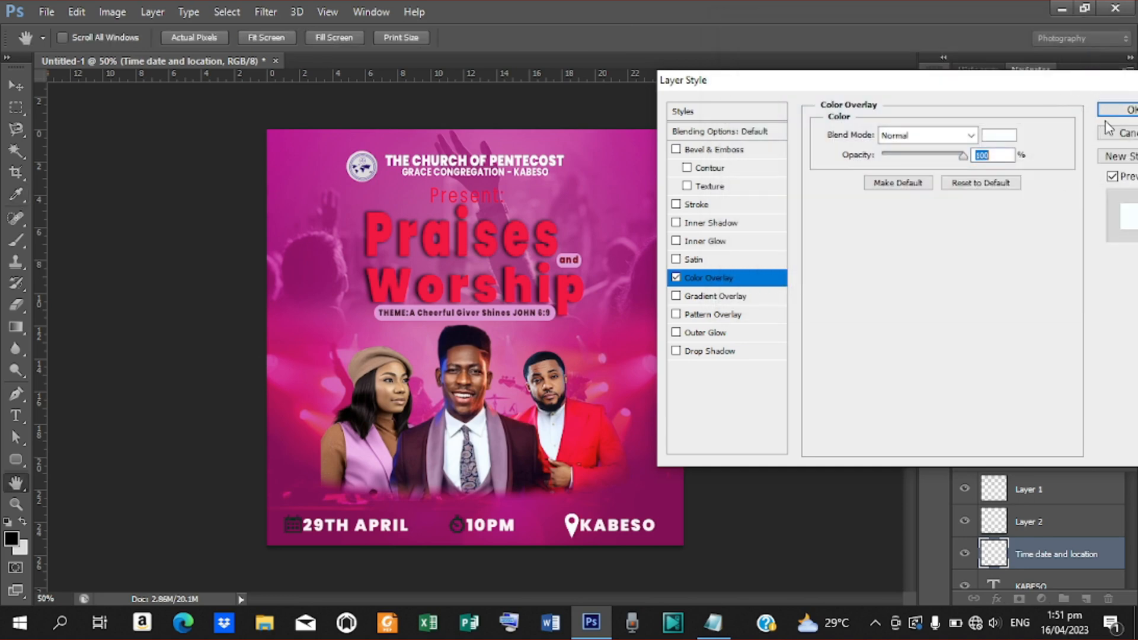
left_click(1117, 110)
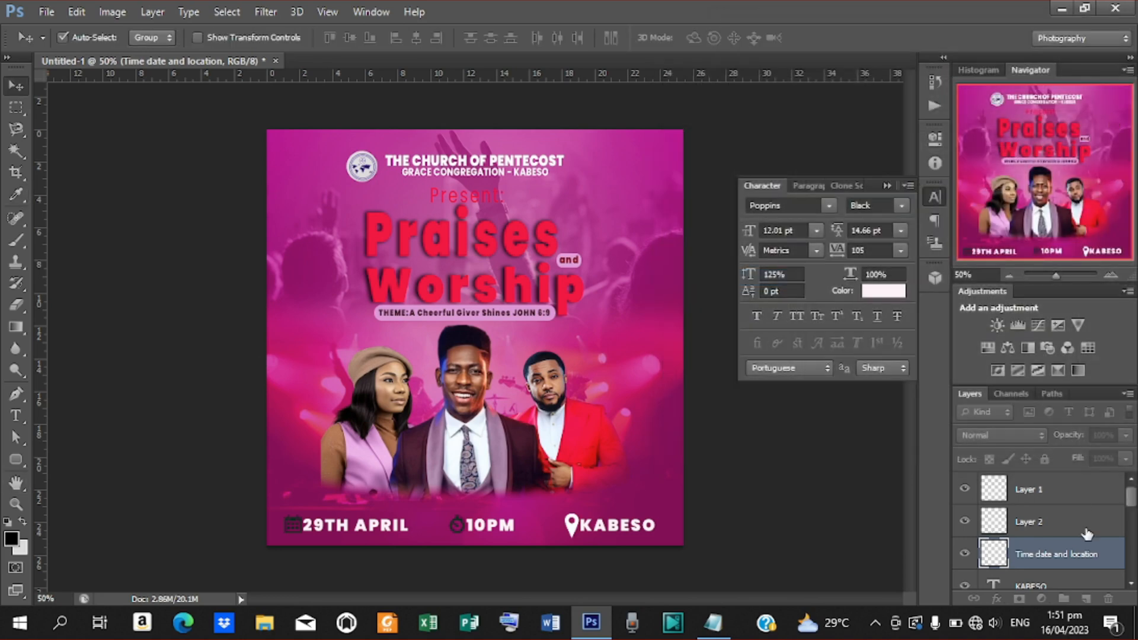
Step: Copy the pin layer's Color Overlay effect to the stopwatch on Layer 2 and the calendar on Layer 1
scroll(1132, 507, "down", 1)
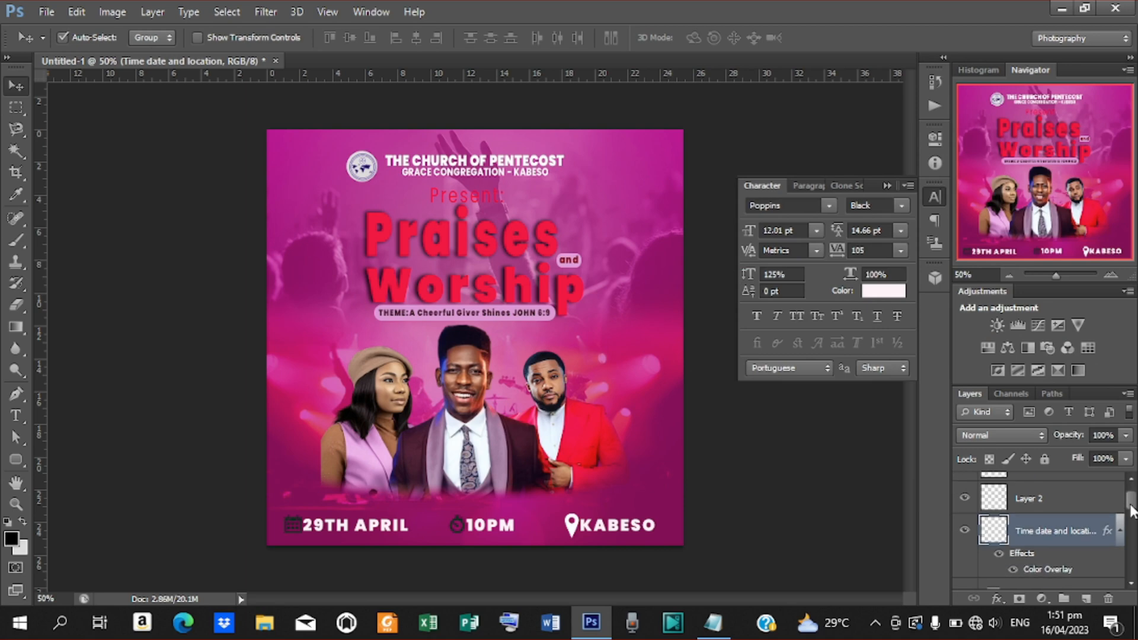
left_click_drag(1110, 535, 1110, 501)
scroll(1132, 504, "up", 1)
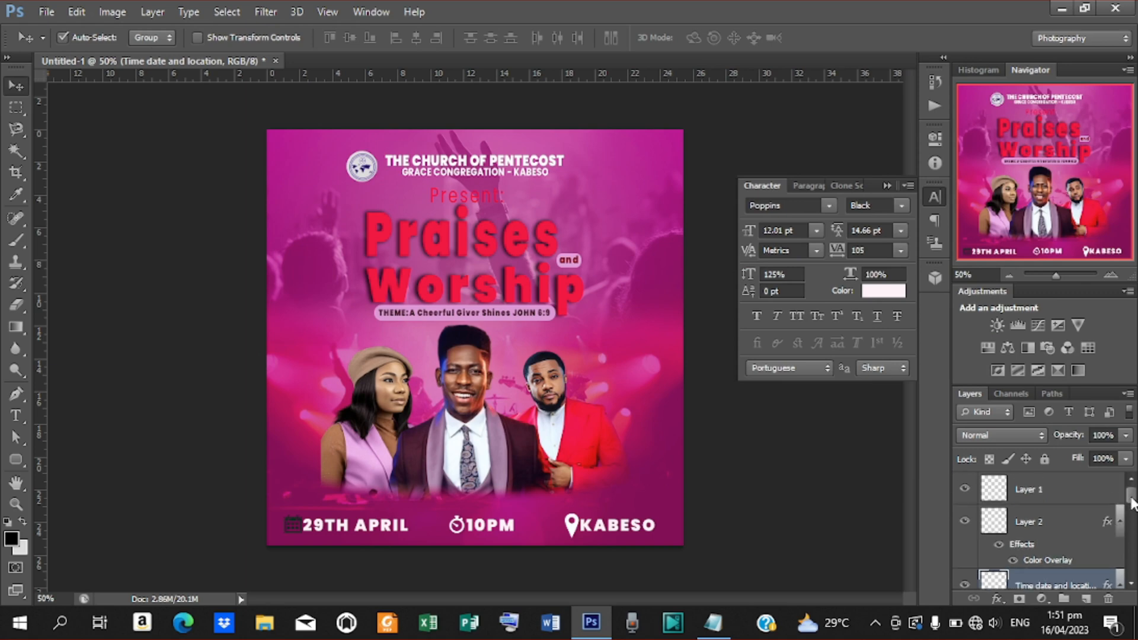
left_click_drag(1107, 522, 1110, 492)
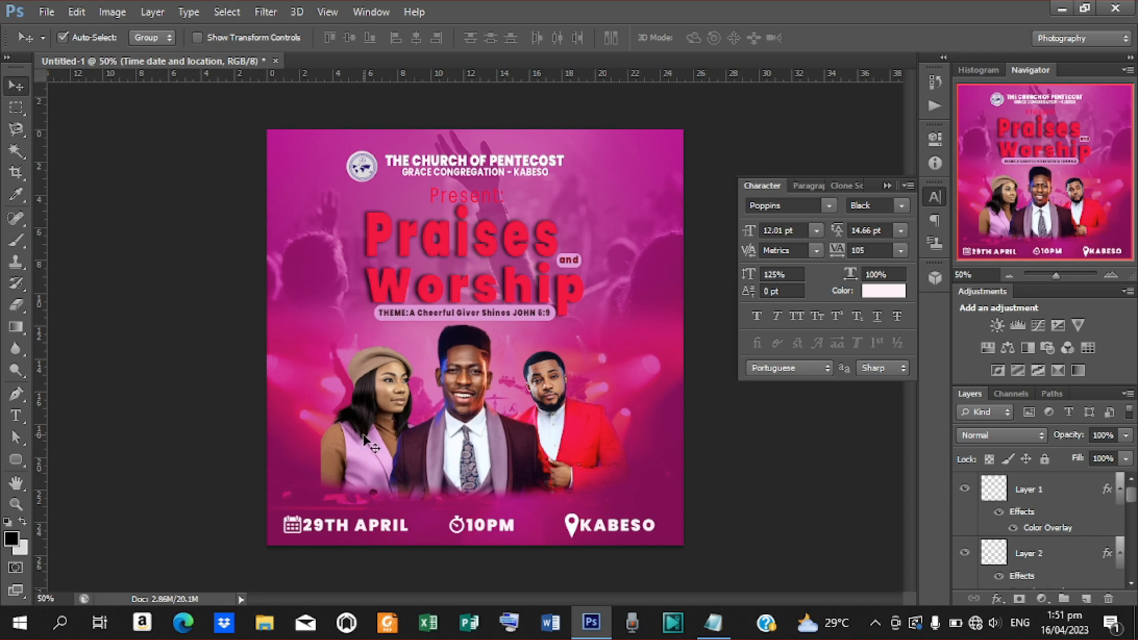
Step: Scale the date, time and location texts together with their three icons down to about 63% around their centre
left_click(1027, 490)
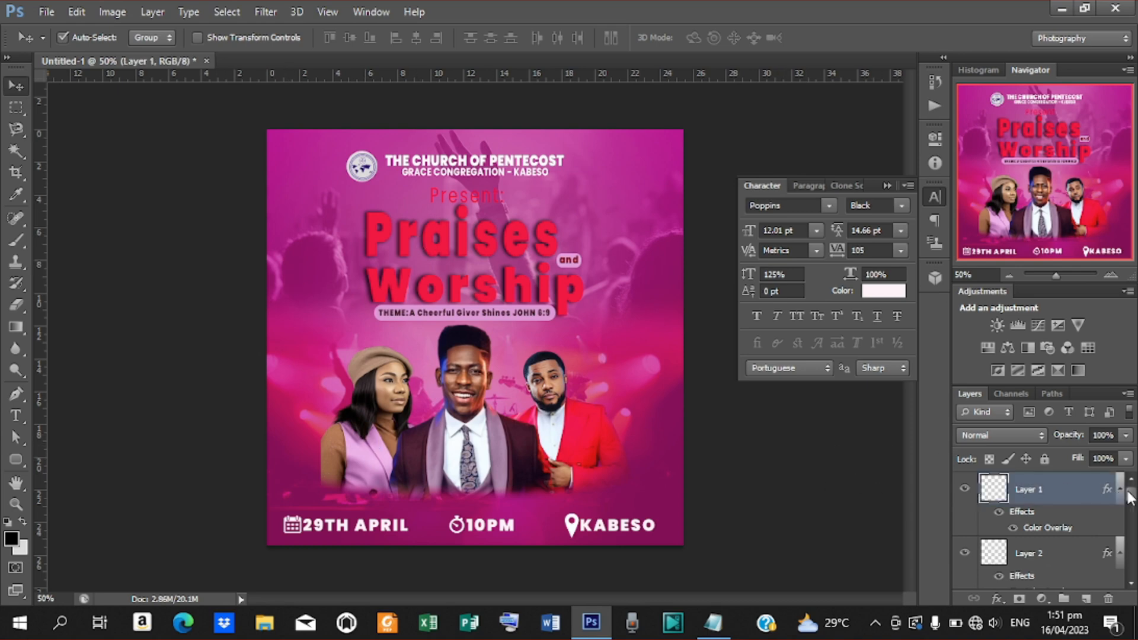
left_click_drag(1132, 500, 1134, 532)
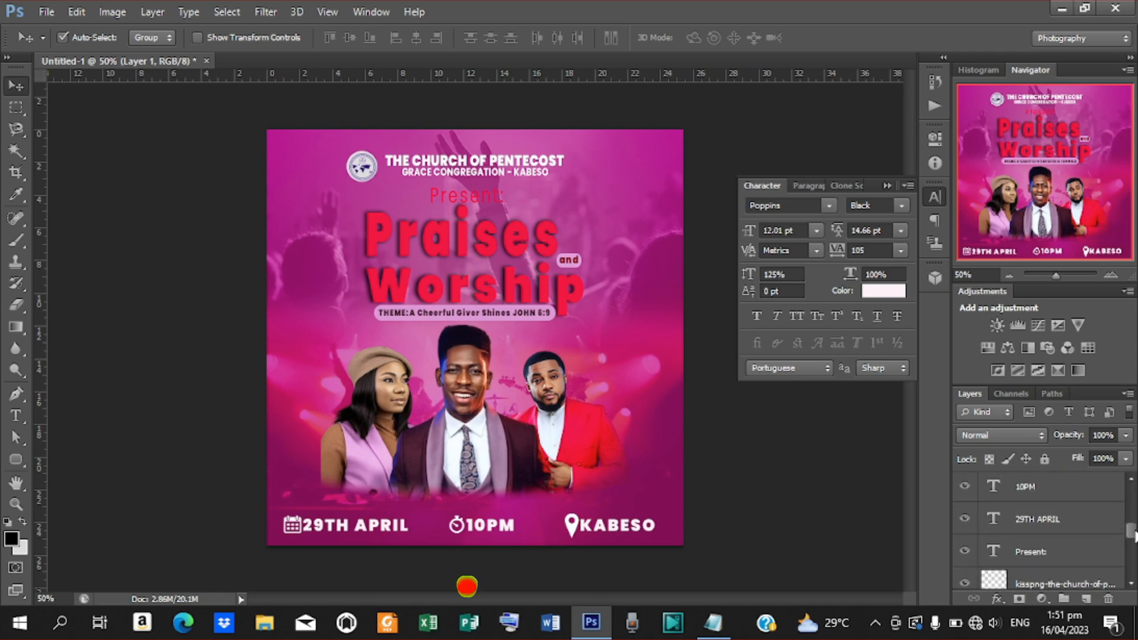
left_click(1045, 520, "shift")
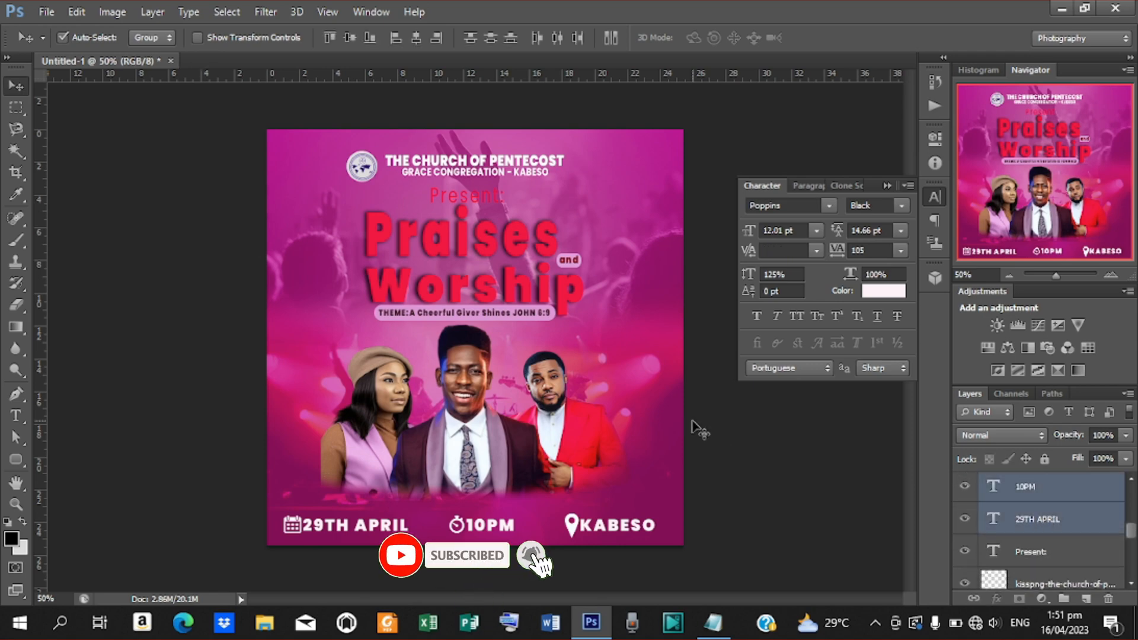
left_click(197, 37)
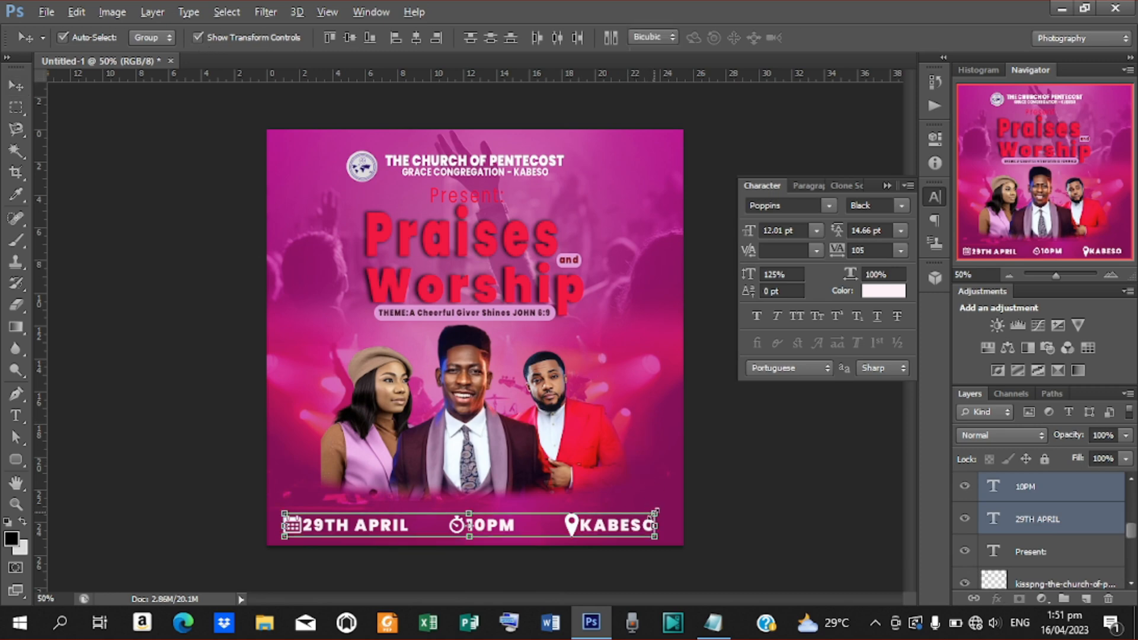
left_click_drag(656, 511, 587, 524)
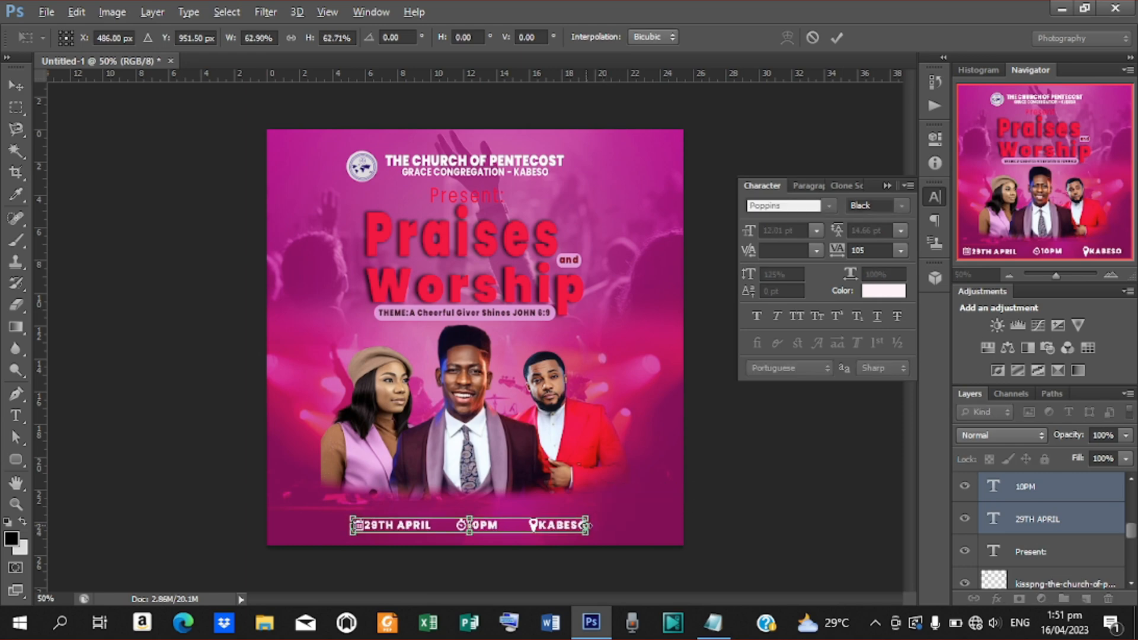
left_click(834, 35)
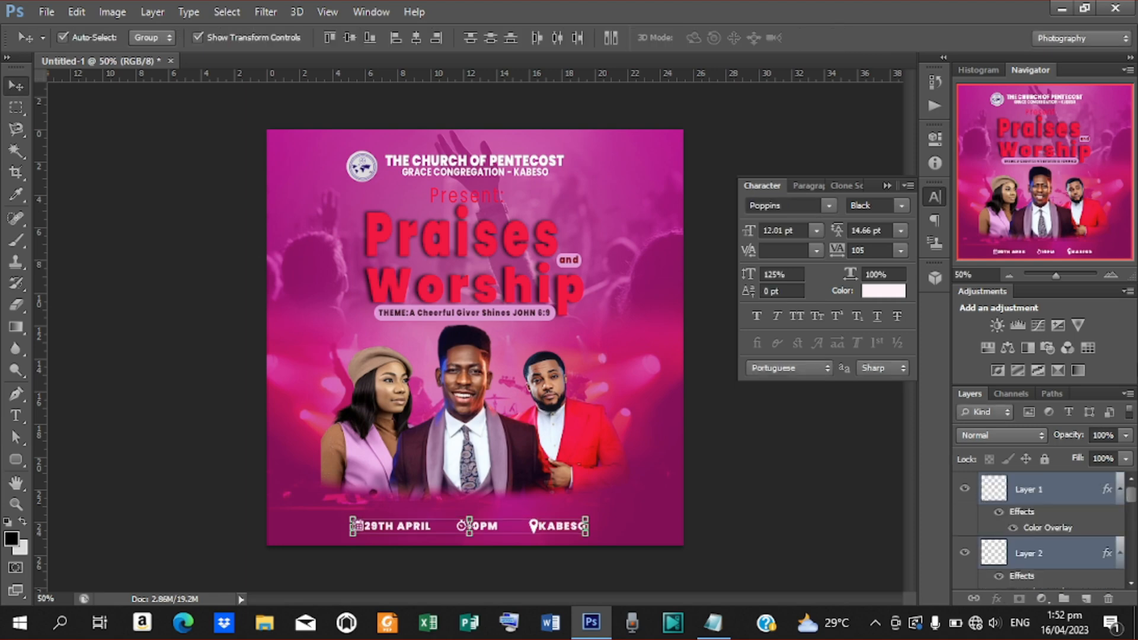
Step: Nudge the PRAISE and theme groups together, and the picture group with the three people, slightly down the flyer
left_click(489, 244)
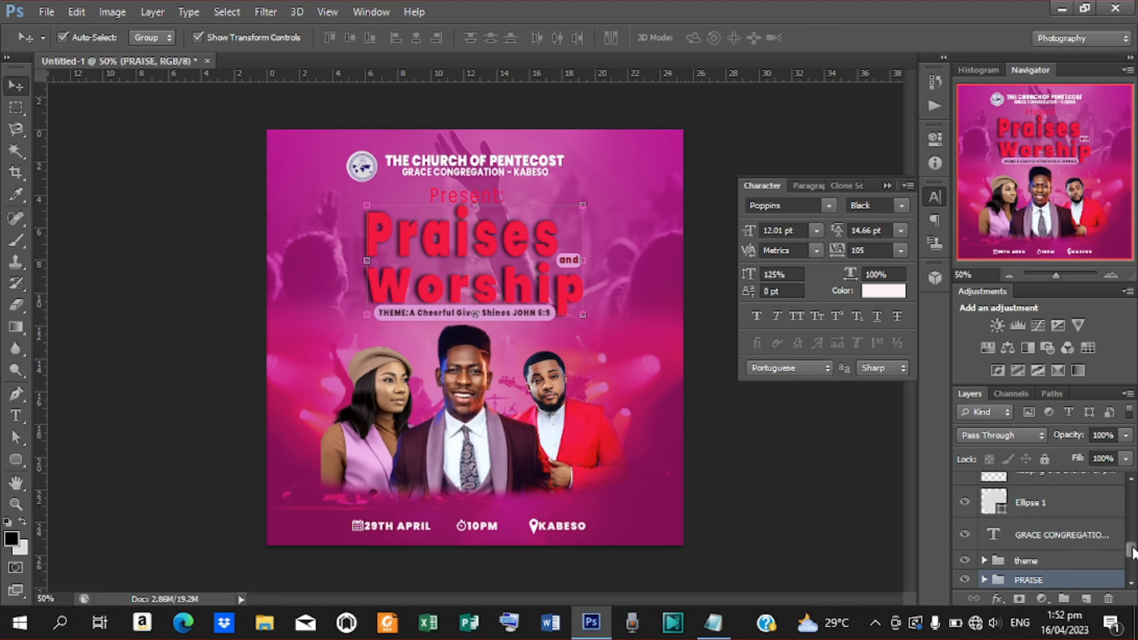
mouse_move(1133, 552)
left_mouse_down()
mouse_move(1122, 496)
mouse_move(1122, 560)
left_mouse_up()
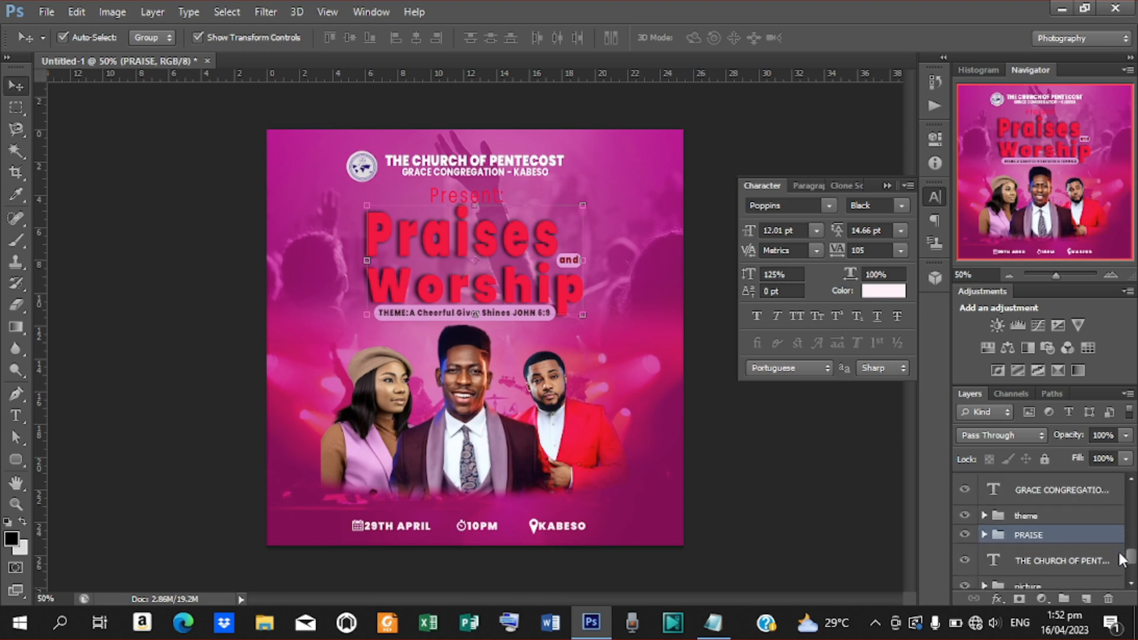
left_click(1031, 515, "ctrl")
key("Down")
key("Down")
key("Down")
key("Down")
key("Down")
key("Down")
key("Down")
key("Down")
key("Down")
key("Down")
key("Down")
key("Down")
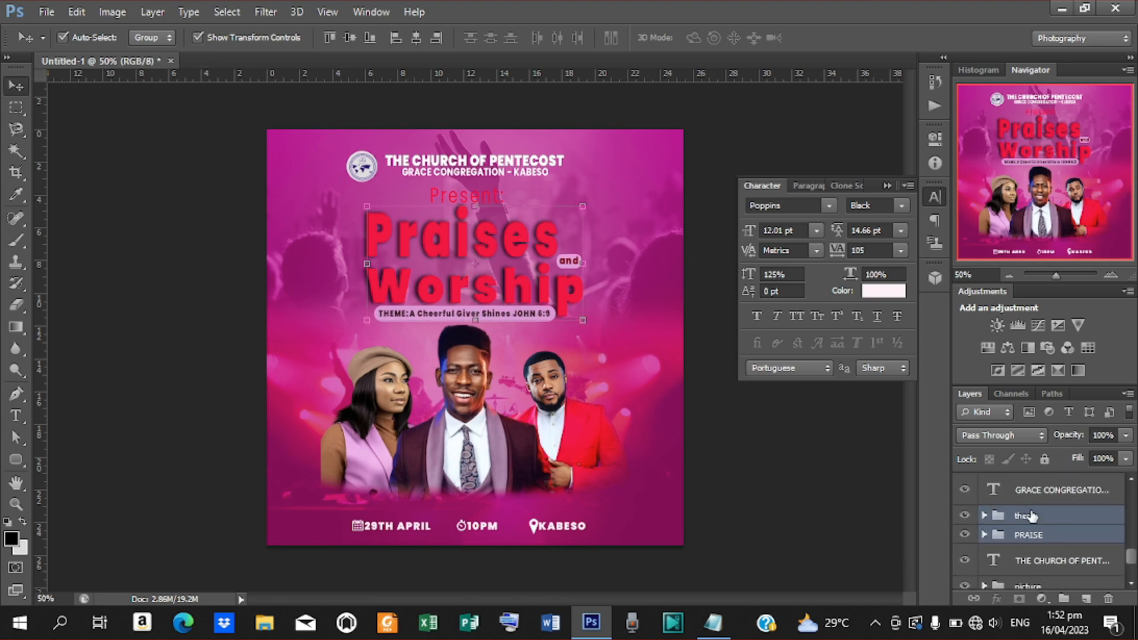
left_click(464, 461)
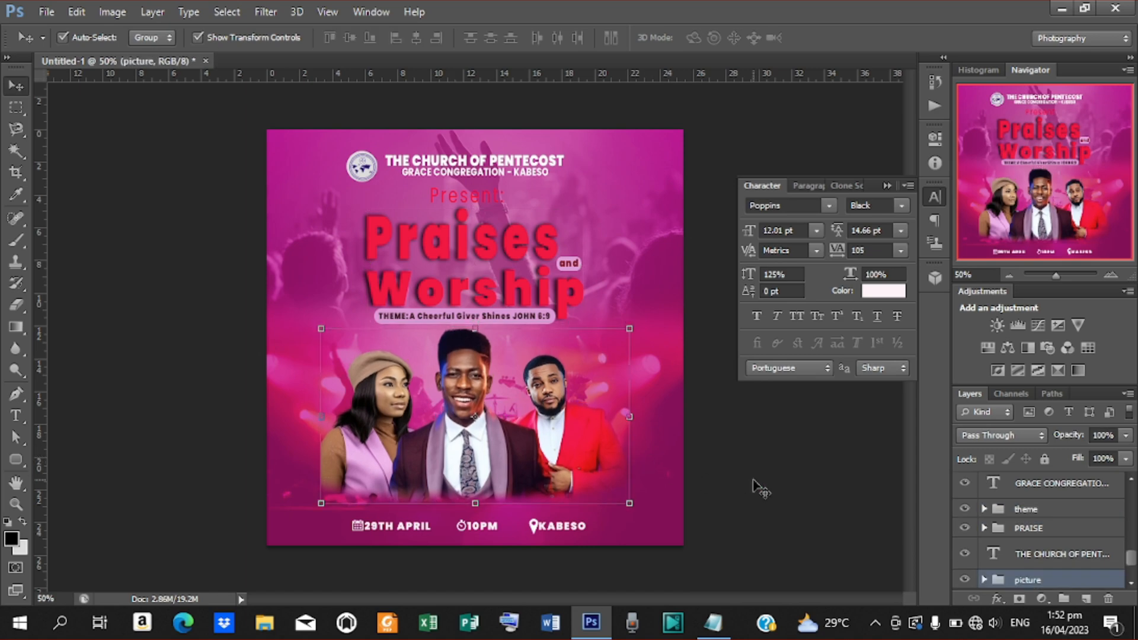
left_click(770, 492)
Step: Add a Solid Color fill layer directly above Layer 1 at the top of the layer stack
left_click(1050, 485)
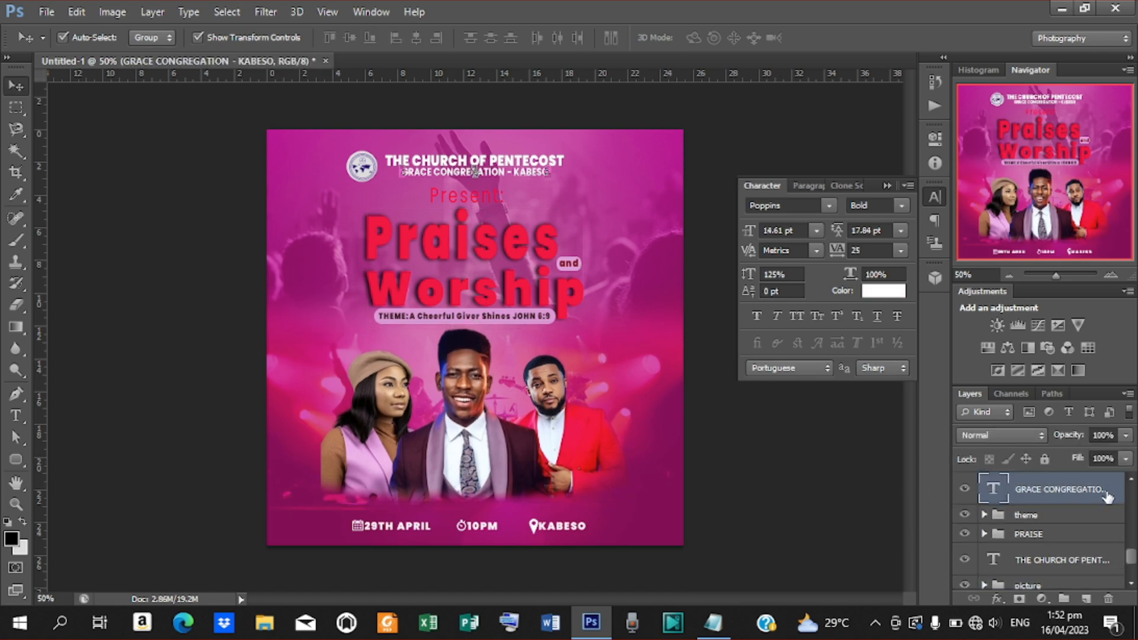
left_click_drag(1131, 557, 1129, 486)
left_click(1041, 487)
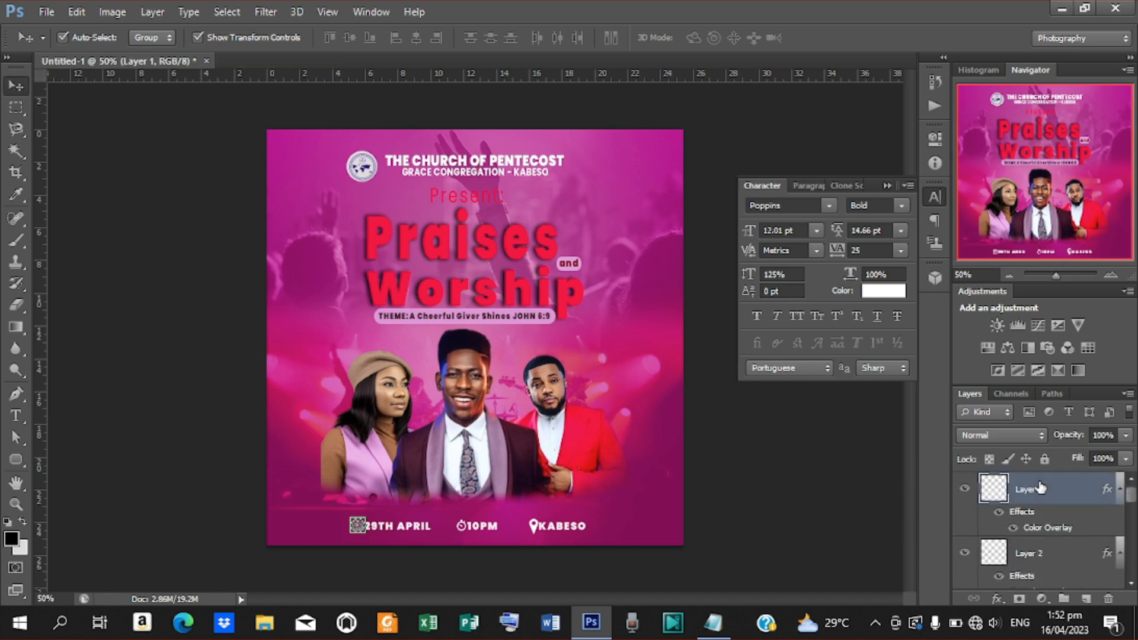
left_click(1041, 599)
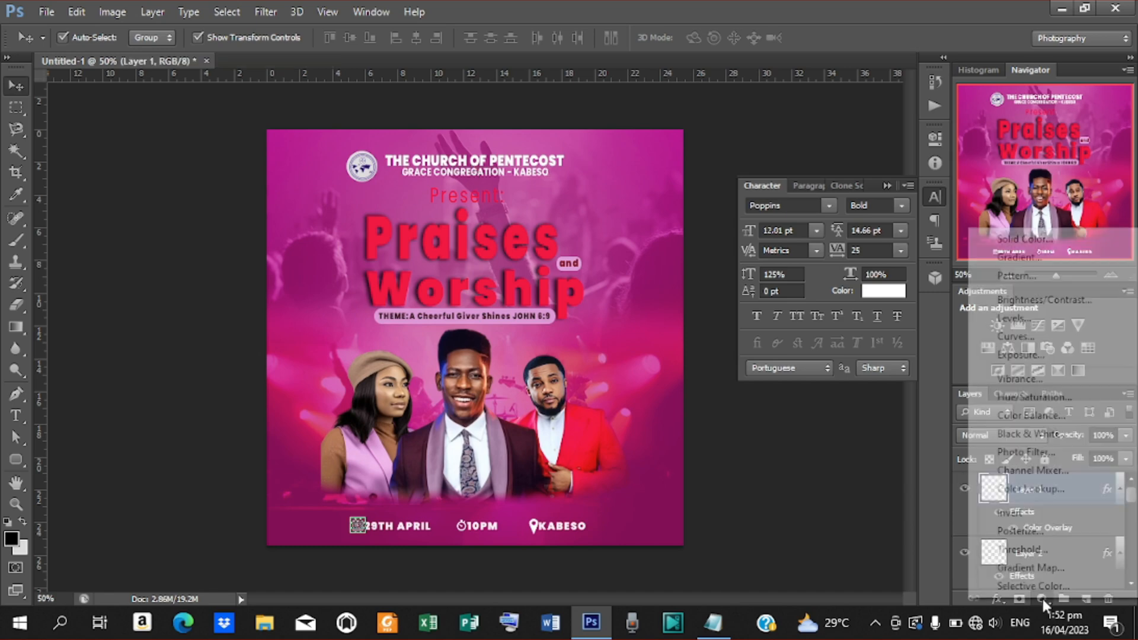
left_click(1015, 244)
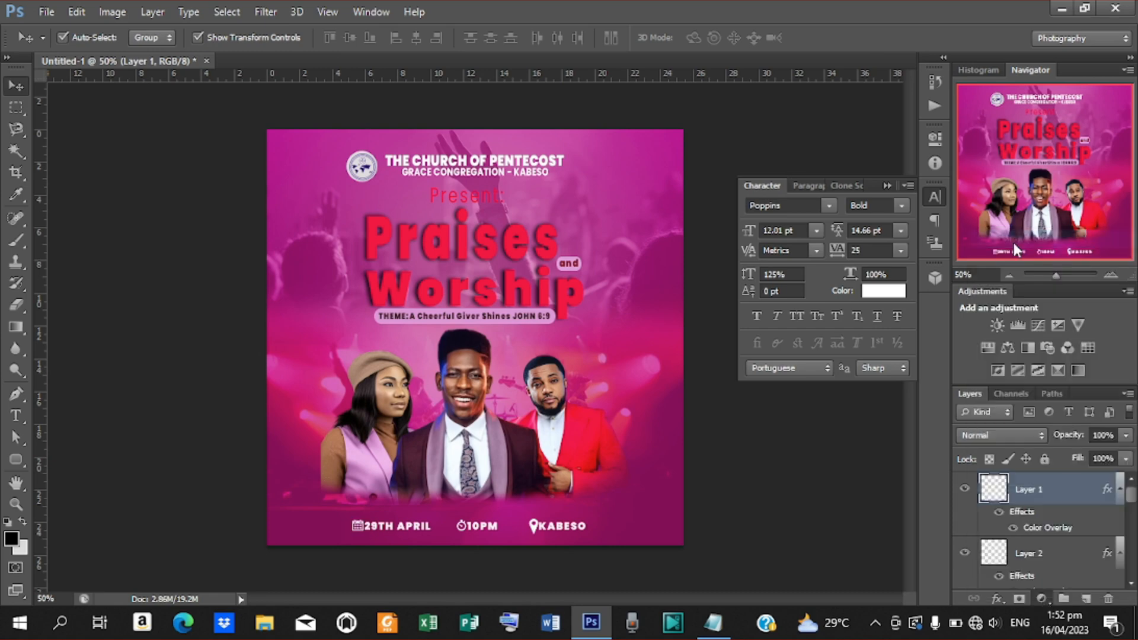
Step: Copy the solid colour code f30542 from the Notepad notes and apply it as the new fill layer's colour
left_click(716, 623)
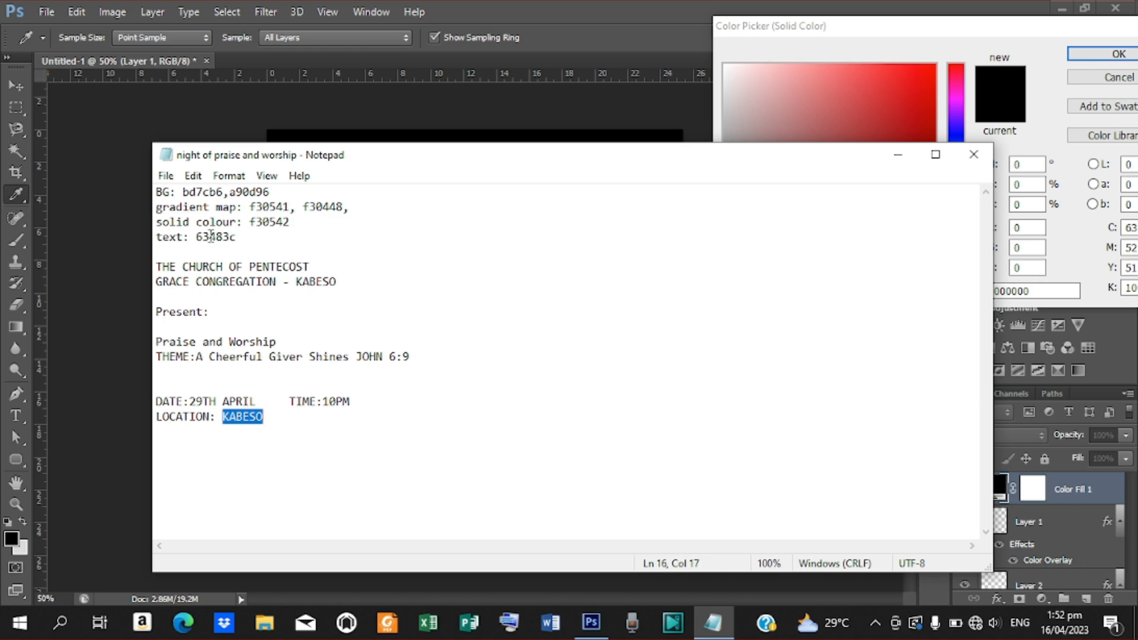
left_click_drag(250, 222, 334, 220)
key("ctrl+c")
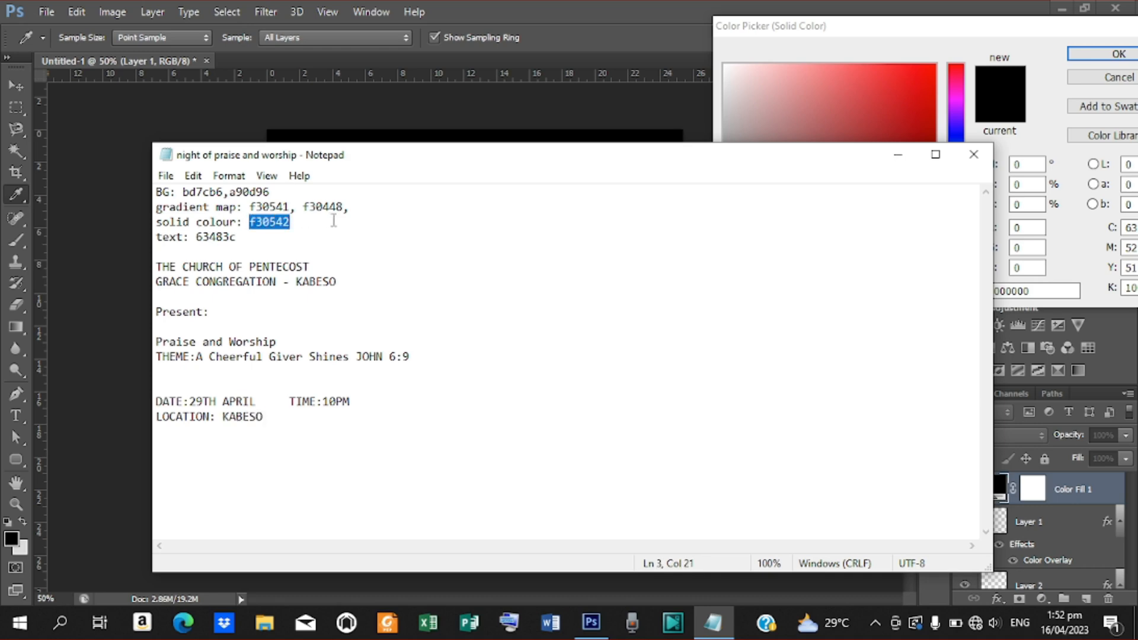
left_click(898, 156)
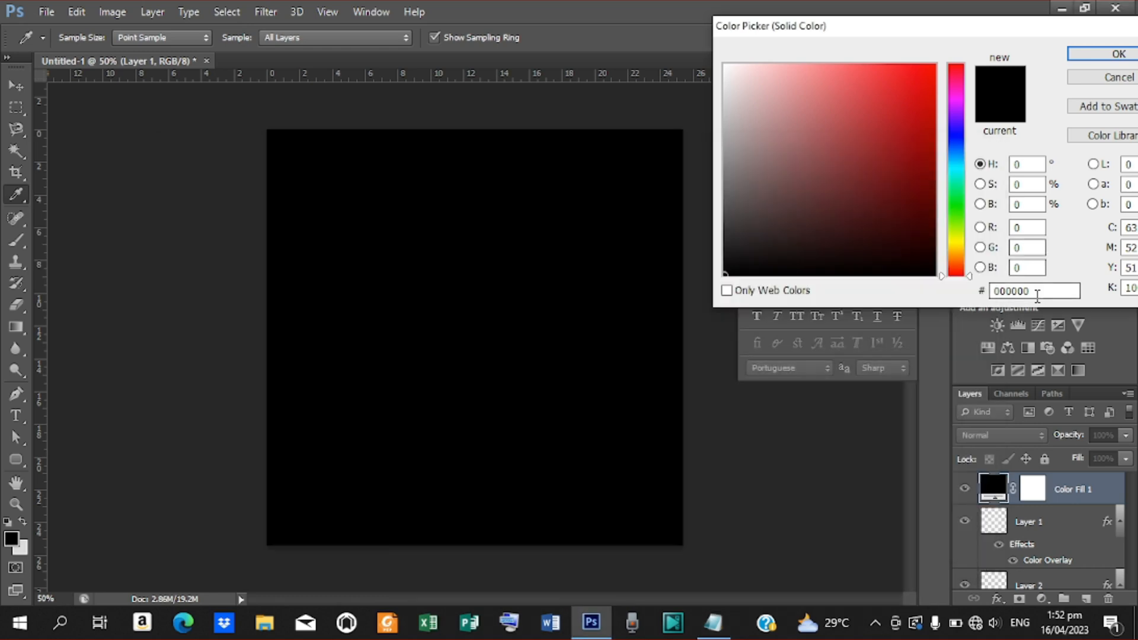
key("ctrl+v")
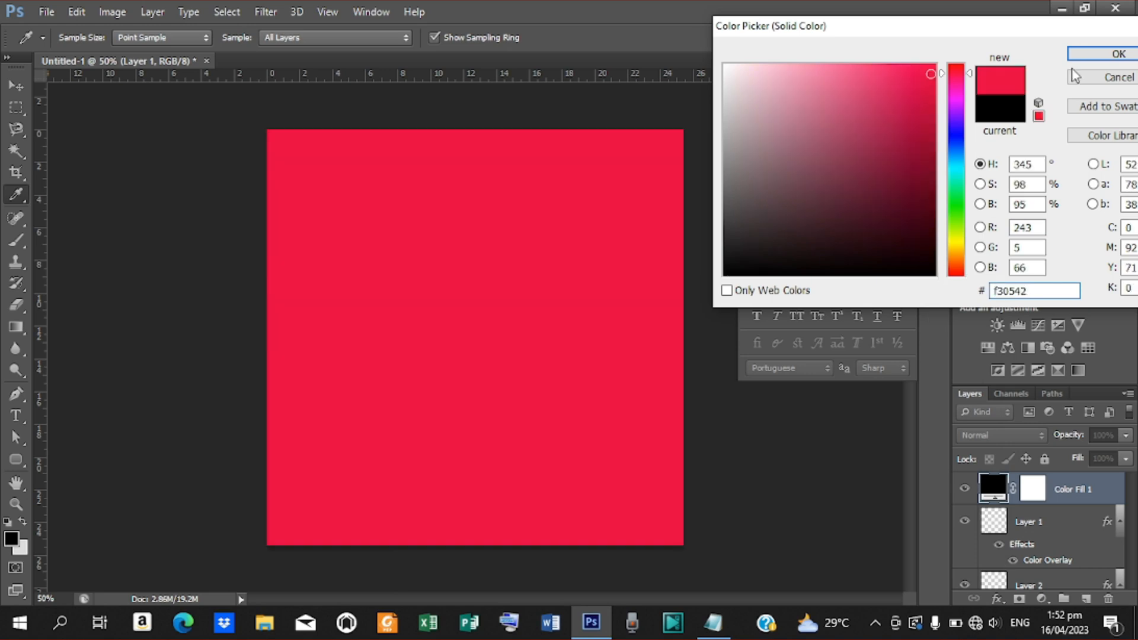
left_click(1082, 57)
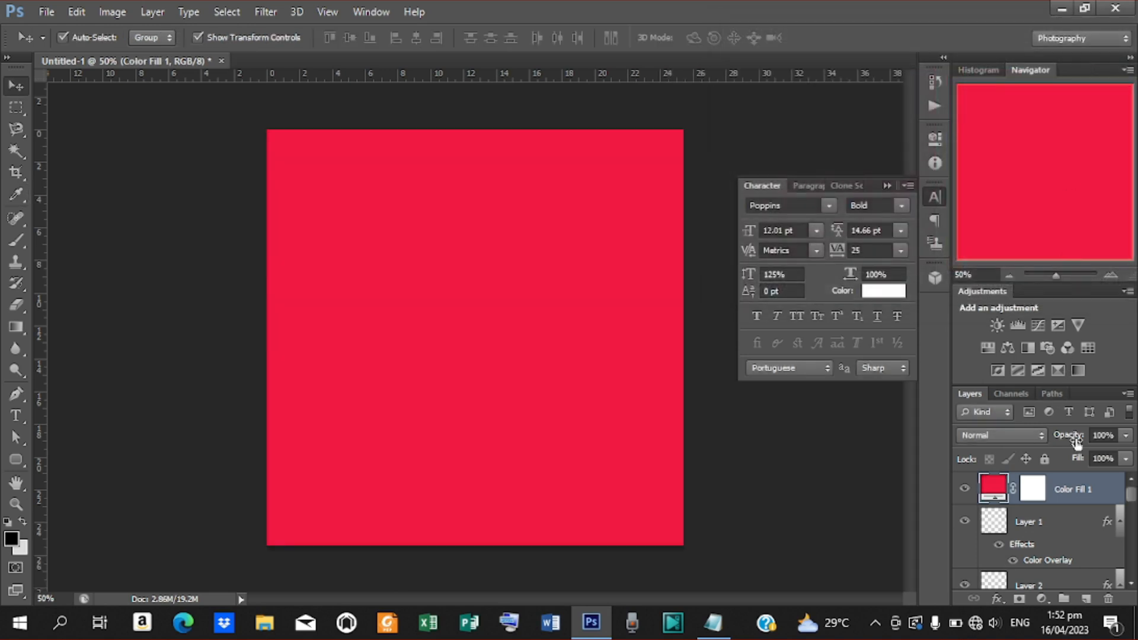
Step: Lower the opacity of the red solid colour fill layer to 10% over the whole flyer
left_click_drag(1079, 437, 1004, 449)
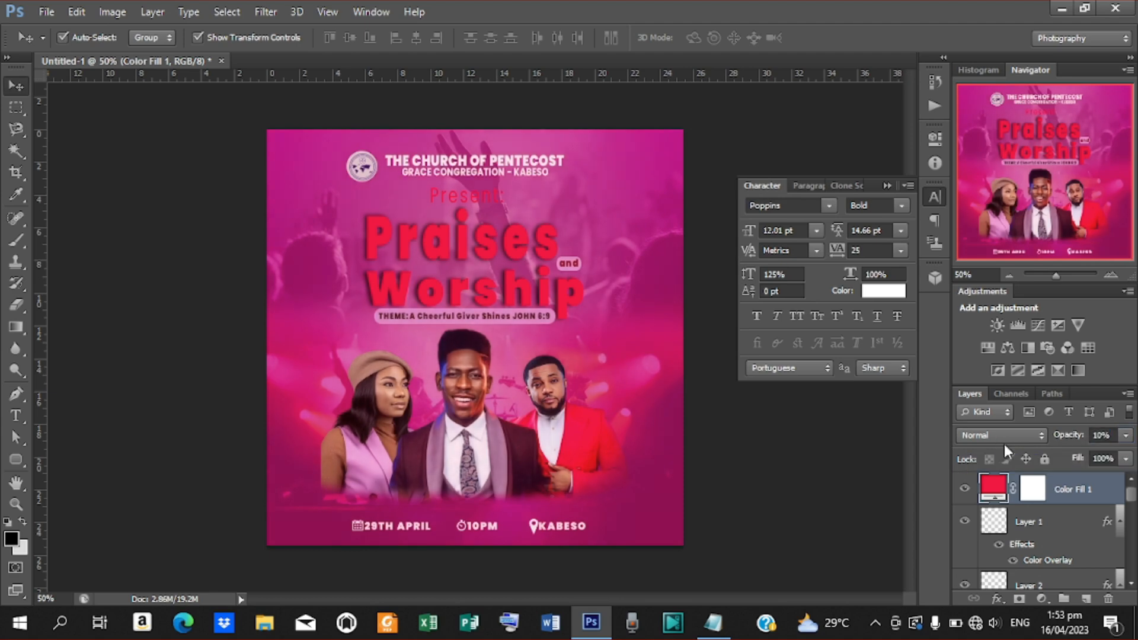